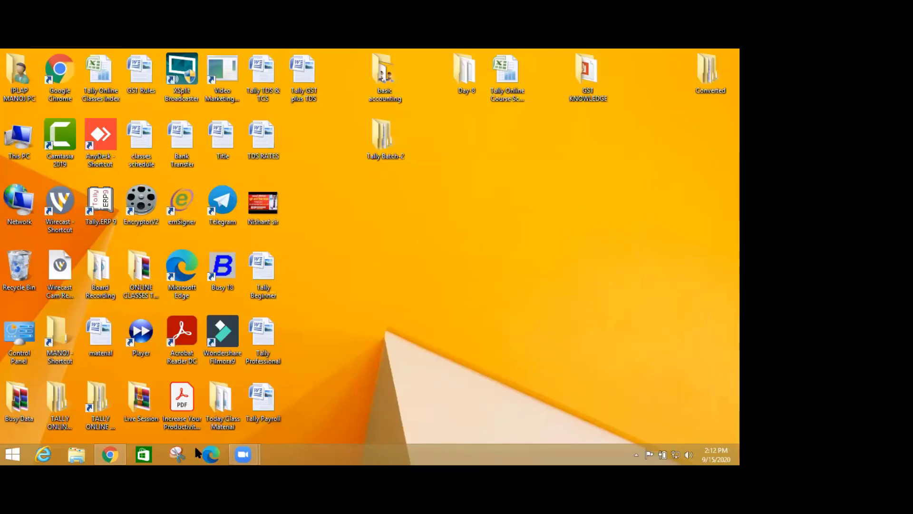
- In a new Chrome tab, go to tallysolutions.com's Tally.ERP 9 download page, then minimize Chrome
left_click(118, 452)
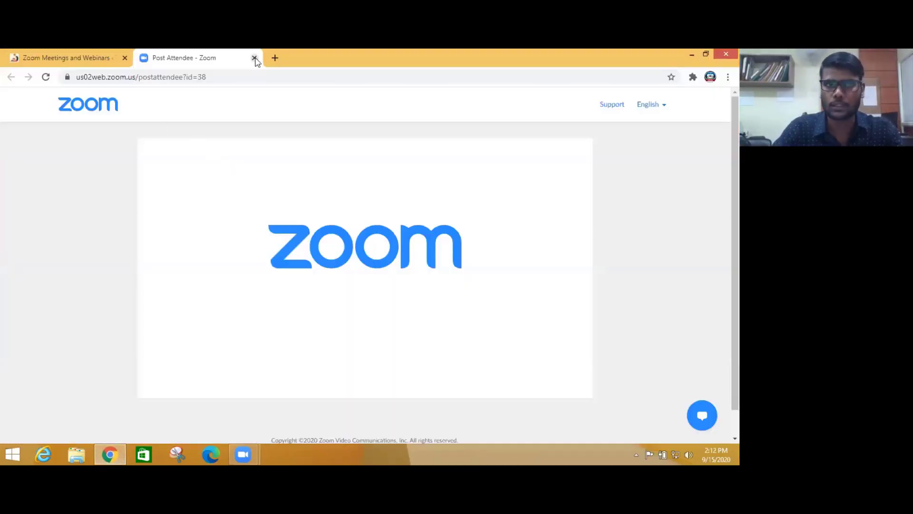
key("ctrl+t")
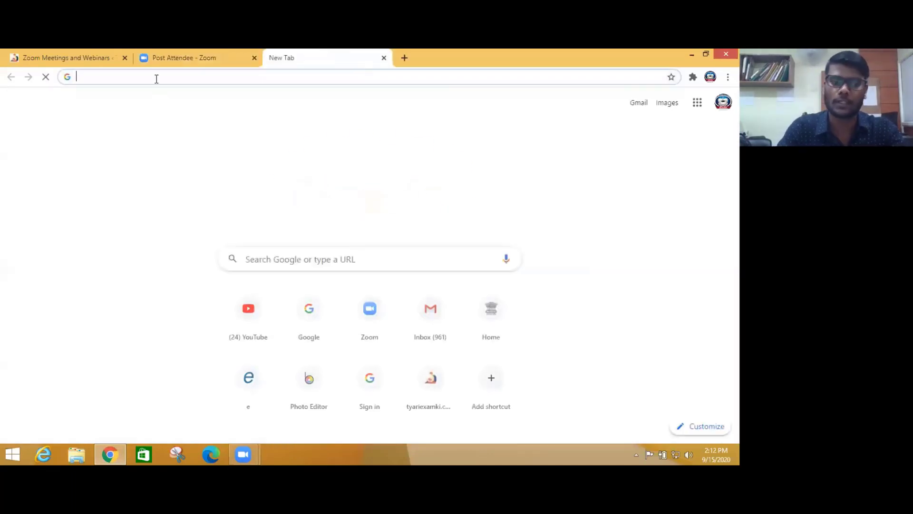
type("www.")
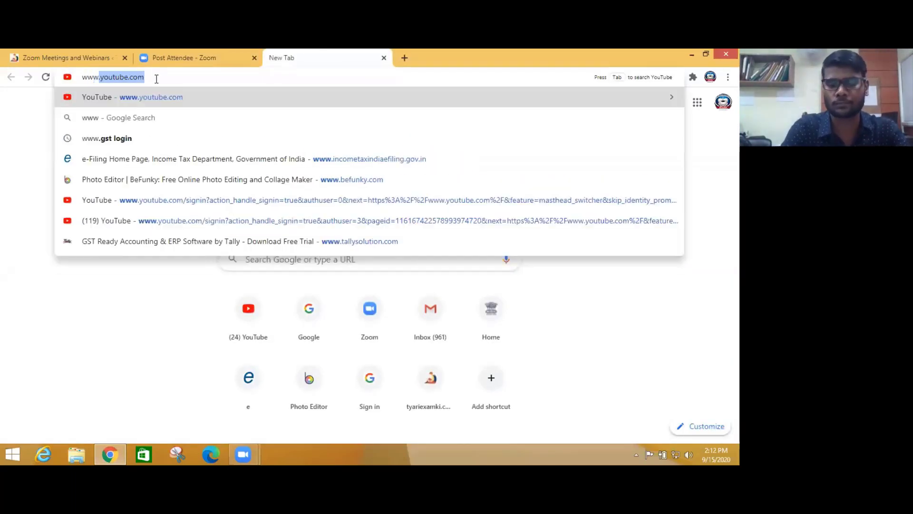
type("tal")
key("Return")
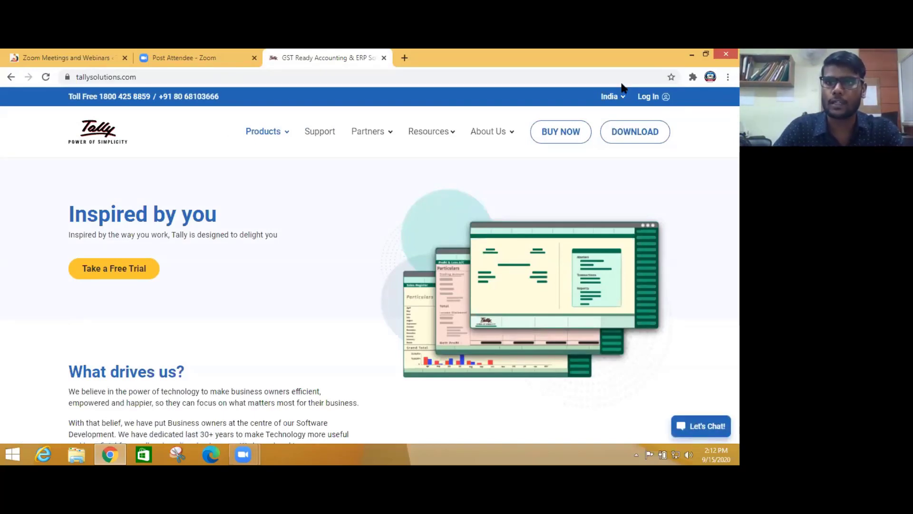
left_click(638, 137)
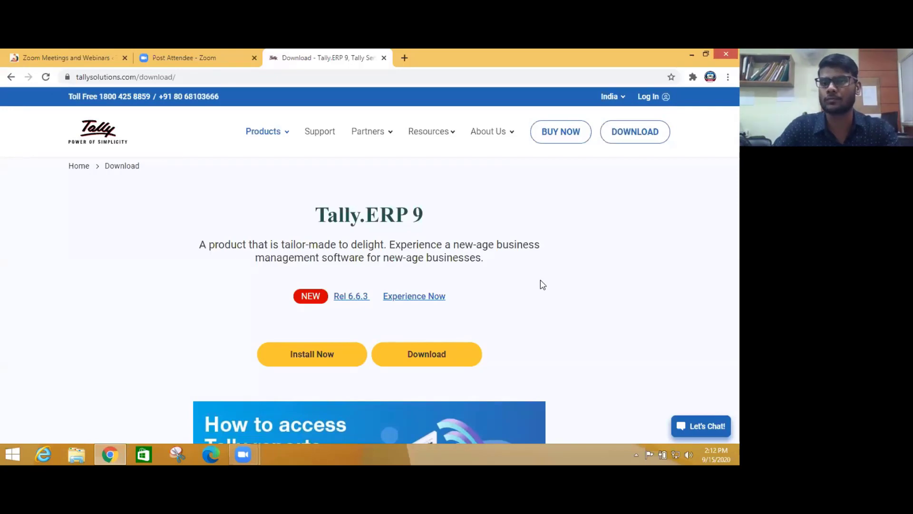
left_click(691, 54)
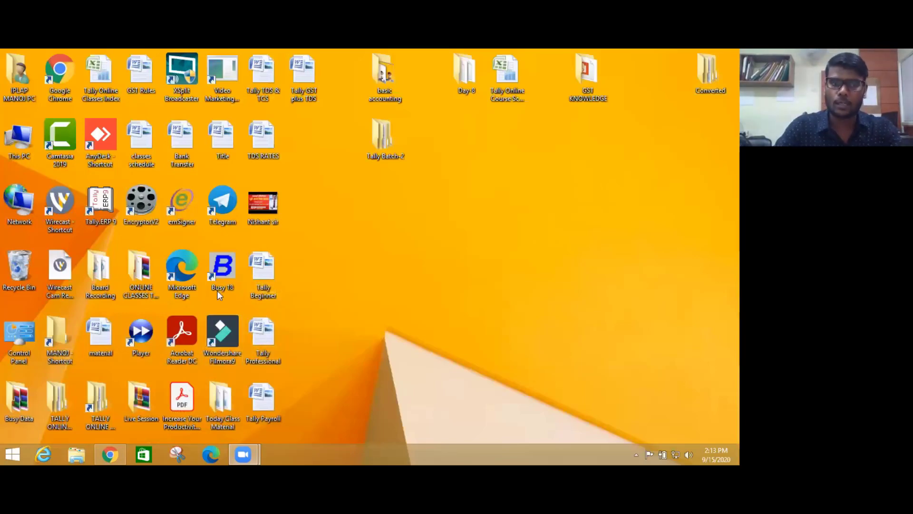
- Launch Tally.ERP 9, shut the Rcm company with Alt+F1, and open the Tally Batch-2 folder
double_click(97, 209)
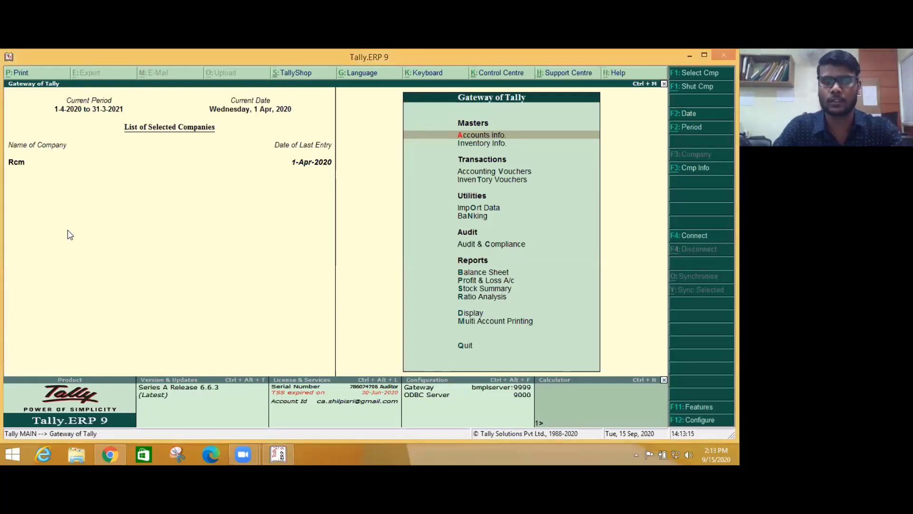
key("alt+F1")
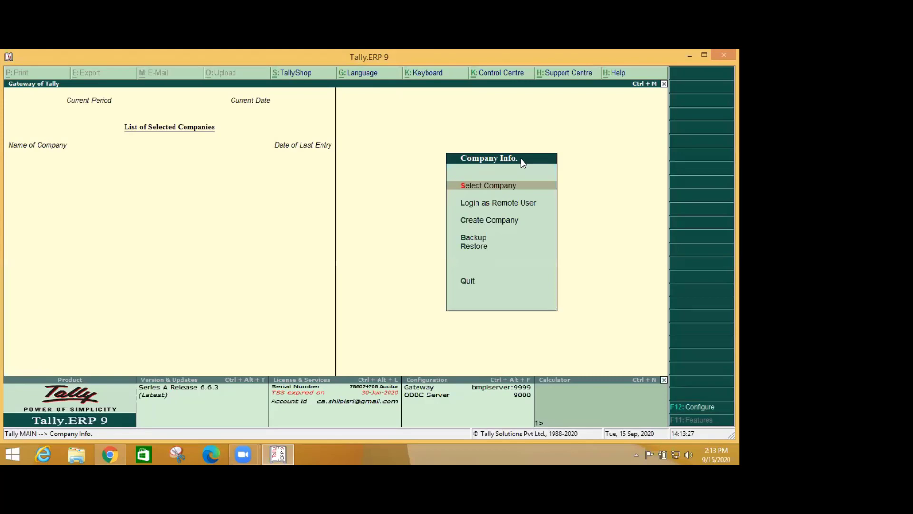
key("super+d")
double_click(379, 144)
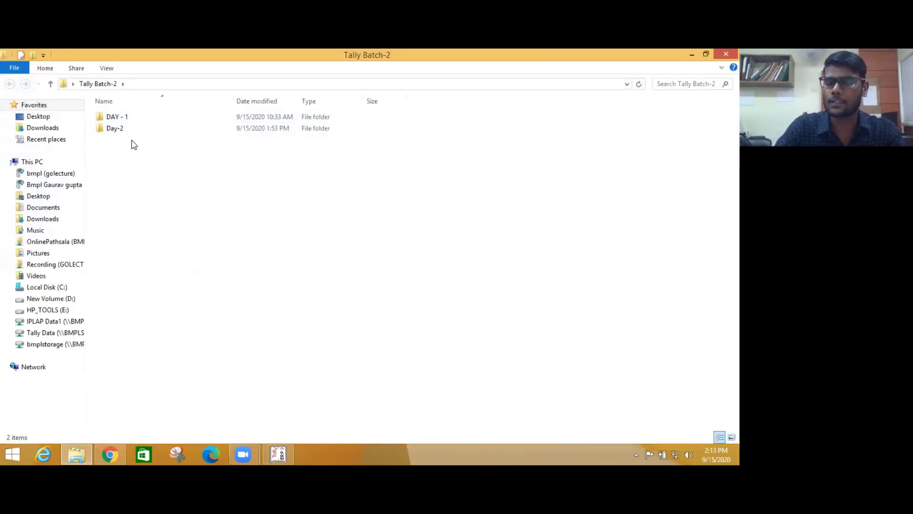
- Review the DAY - 1 introduction and Groups Details files and the Day-2 Stock Maintain document, then return to Tally
double_click(127, 118)
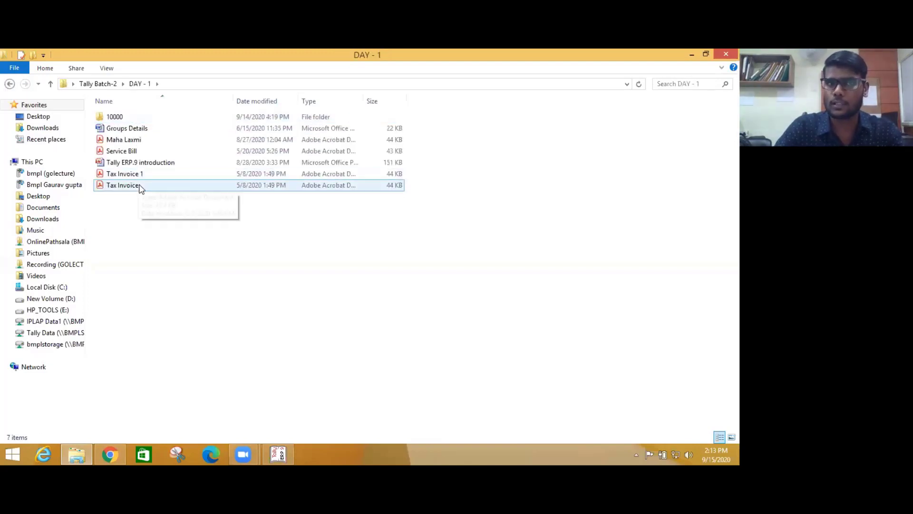
left_click(124, 162)
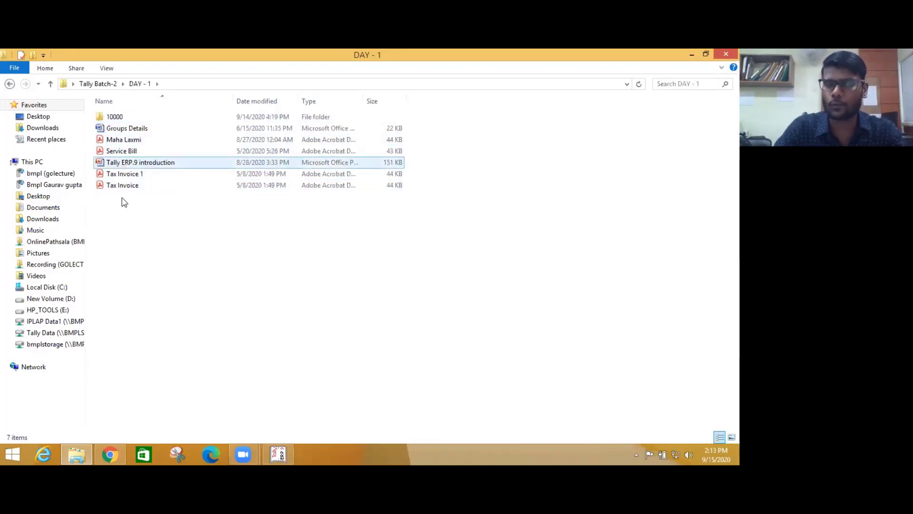
left_click(133, 130)
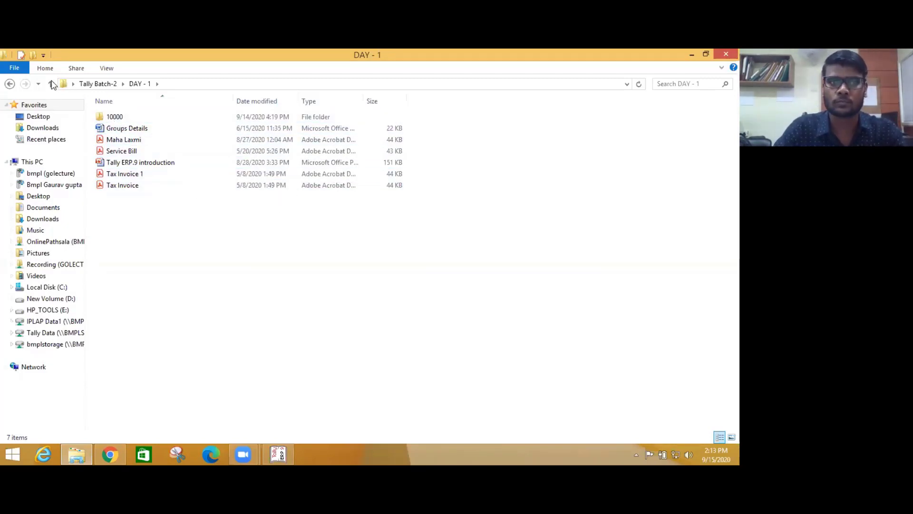
left_click(51, 84)
double_click(143, 130)
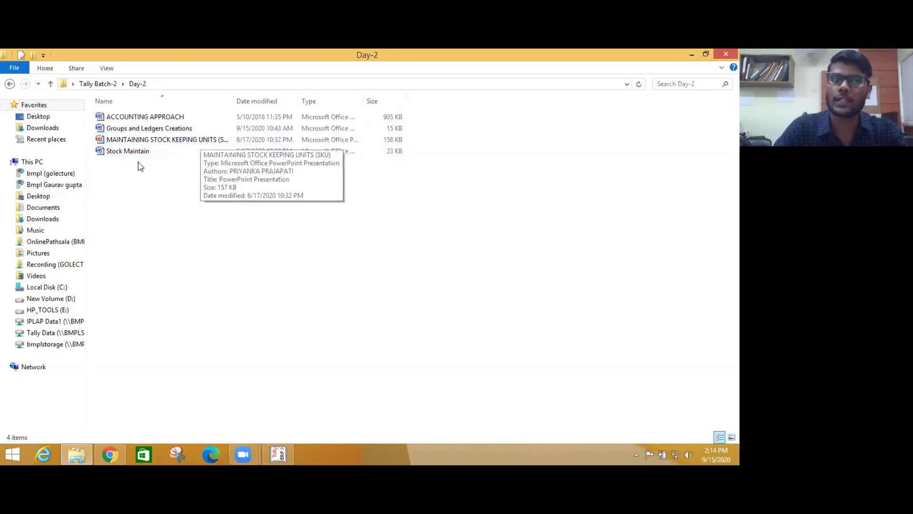
left_click(121, 155)
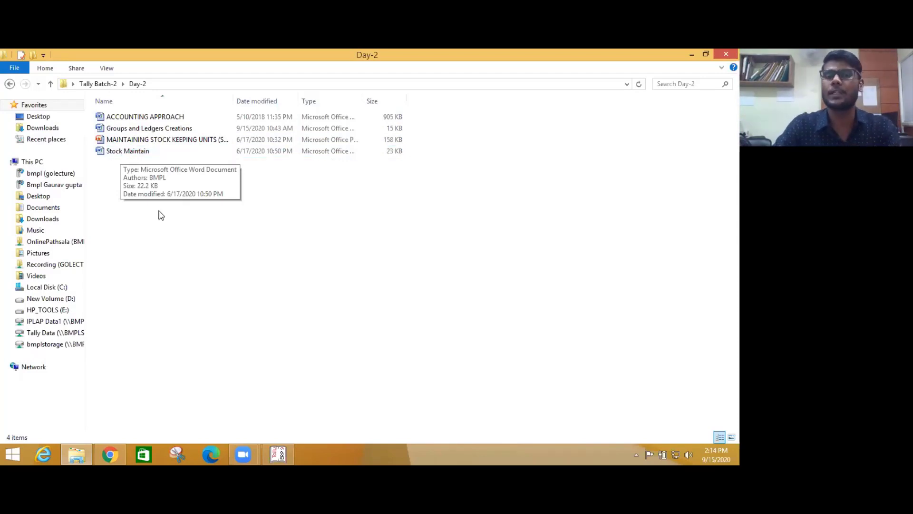
left_click(279, 454)
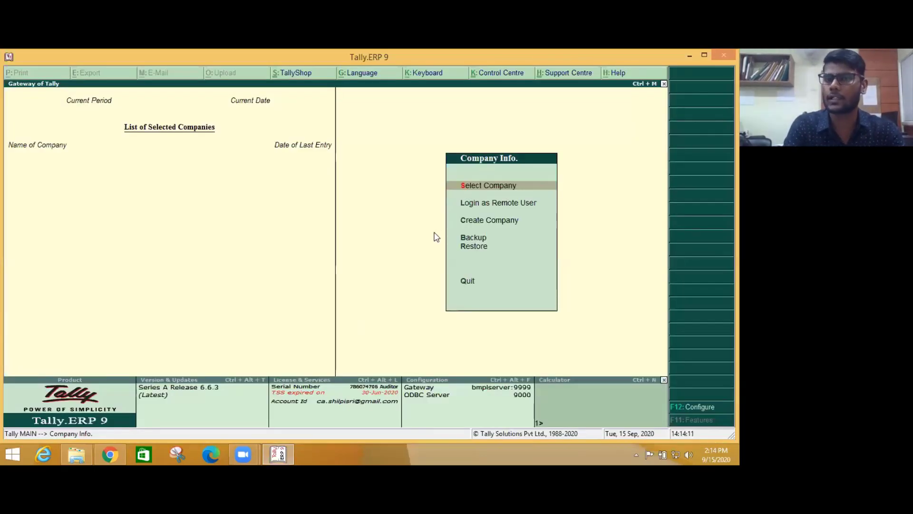
- Back out of Select Company, decline quitting, and choose Create Company from Company Info
key("Return")
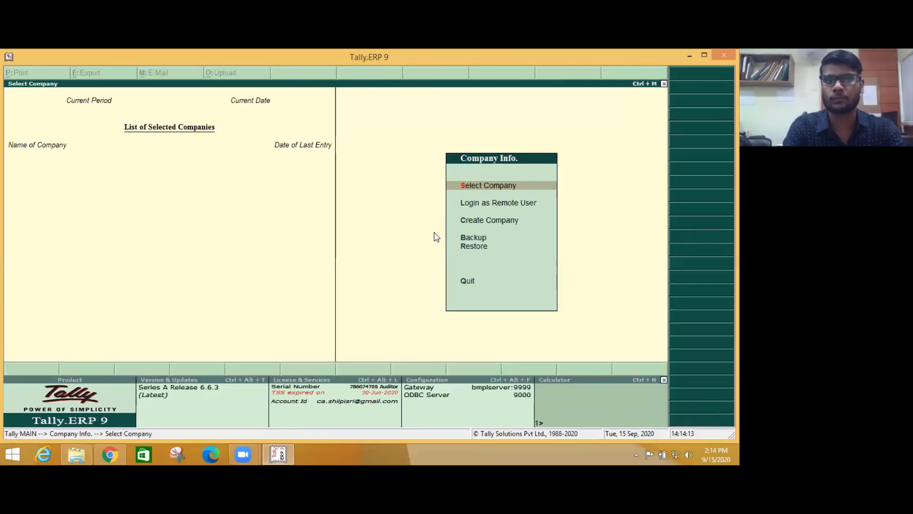
key("Escape")
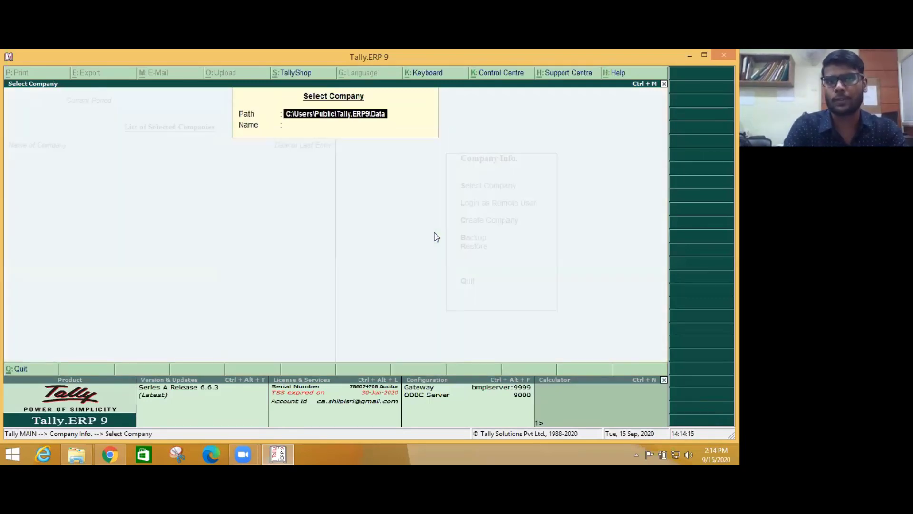
key("Escape")
key("Escape")
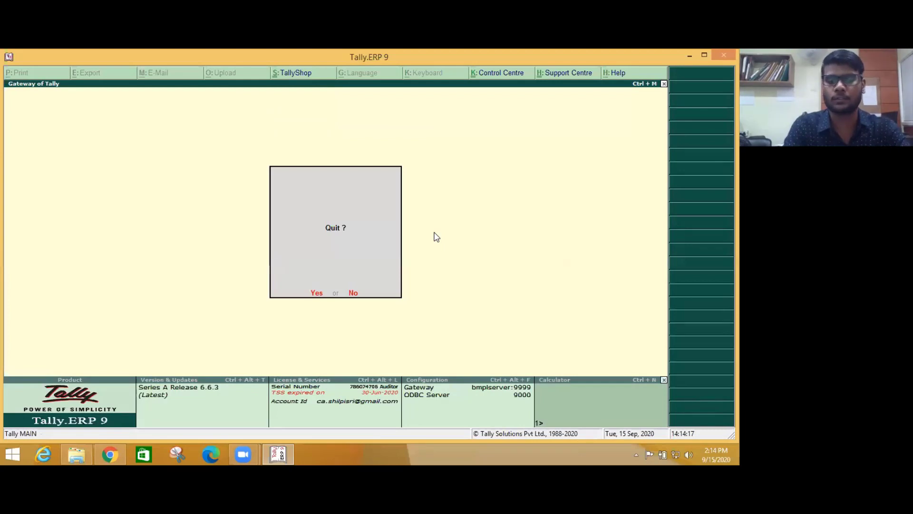
key("n")
key("Down")
key("Down")
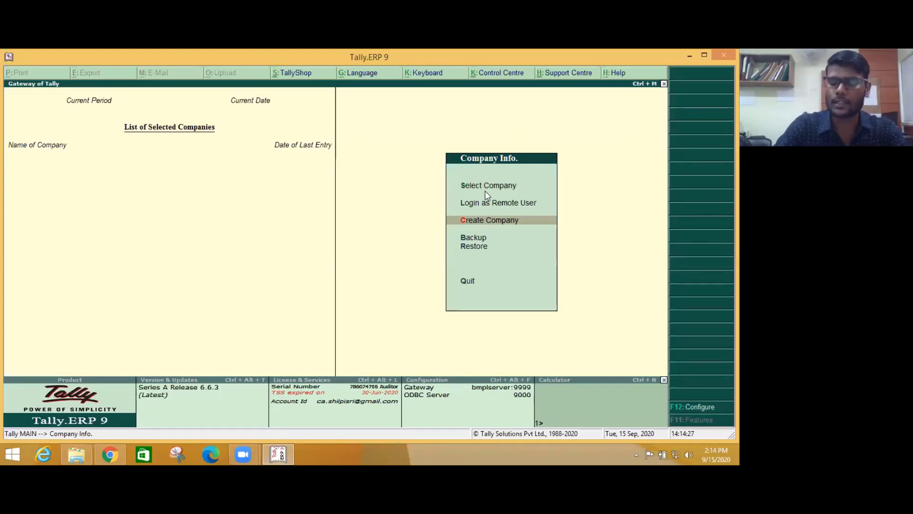
key("Up")
key("Up")
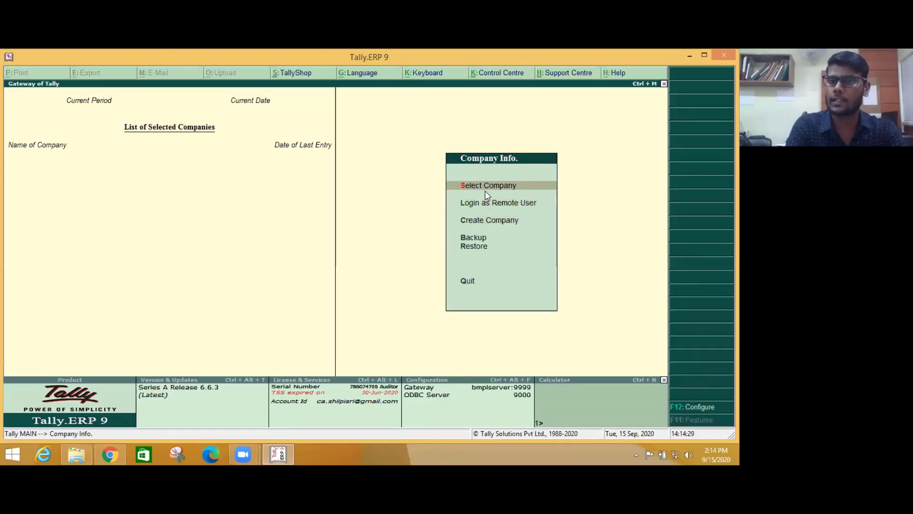
key("Down")
key("Down")
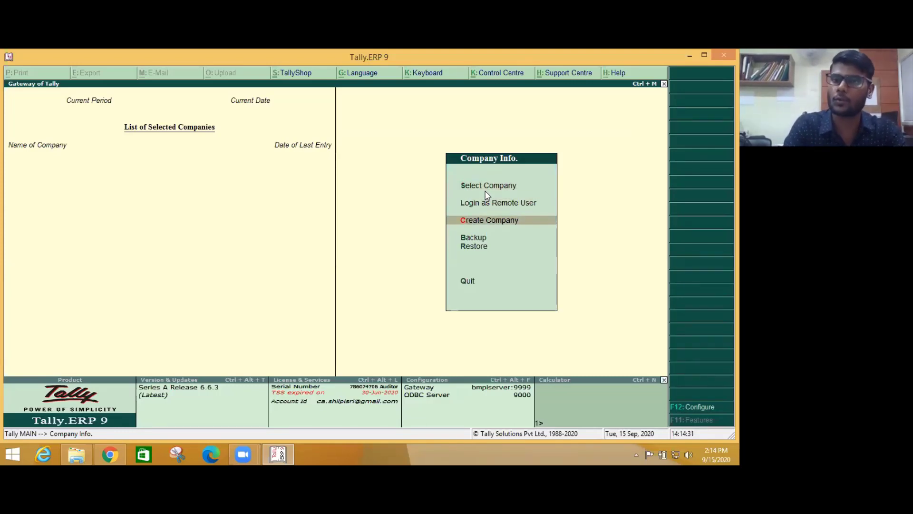
key("Return")
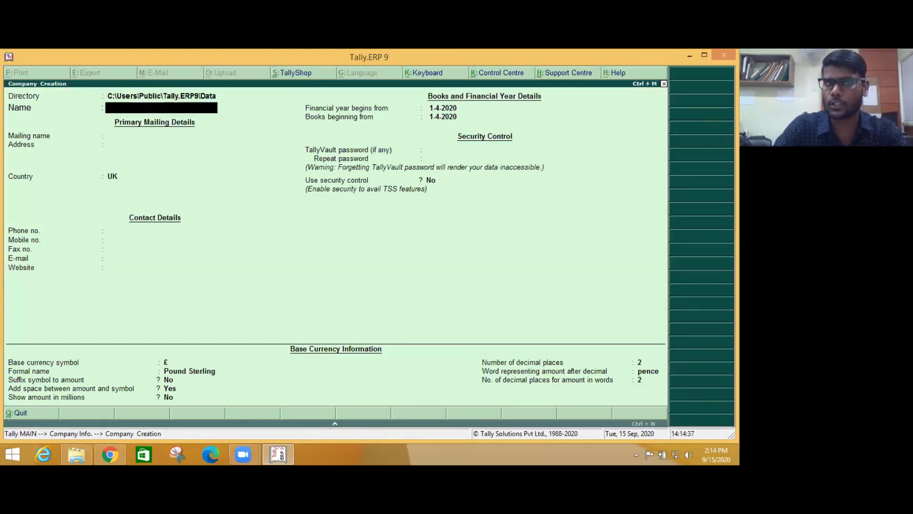
- Enter the company name Mk Pvt Ltd, its two-line mailing address, India as country and Delhi as state
type("Mk")
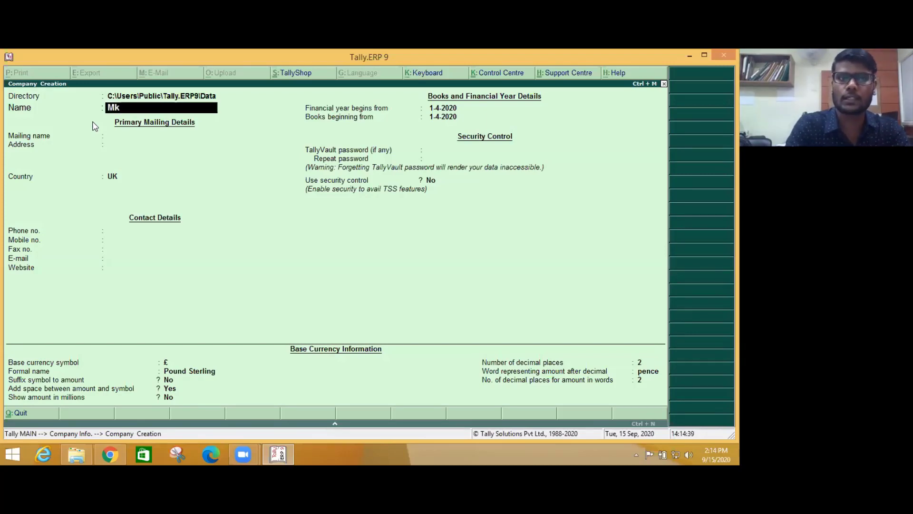
type(" Pvt Ltd")
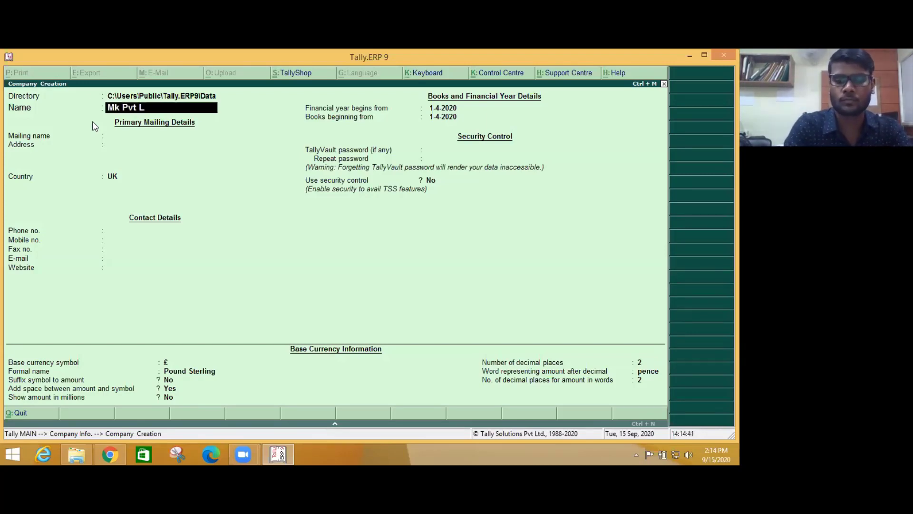
key("Return")
key("Return")
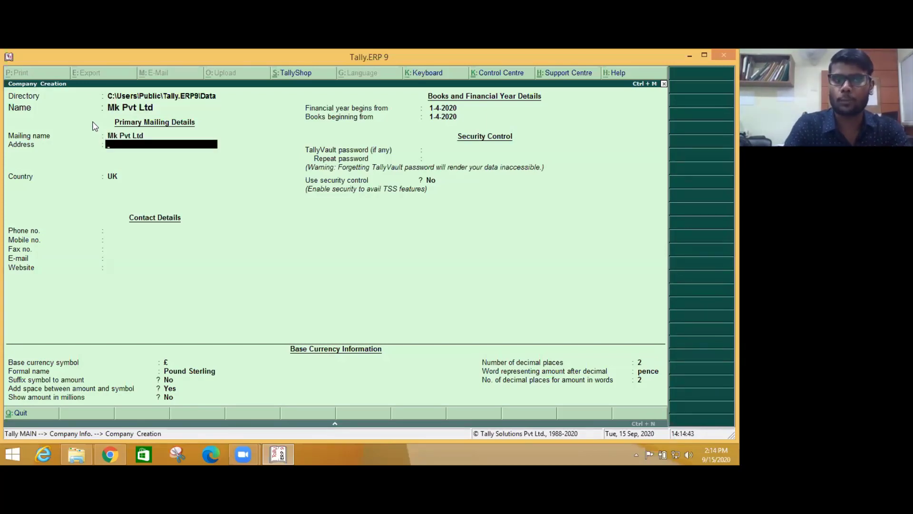
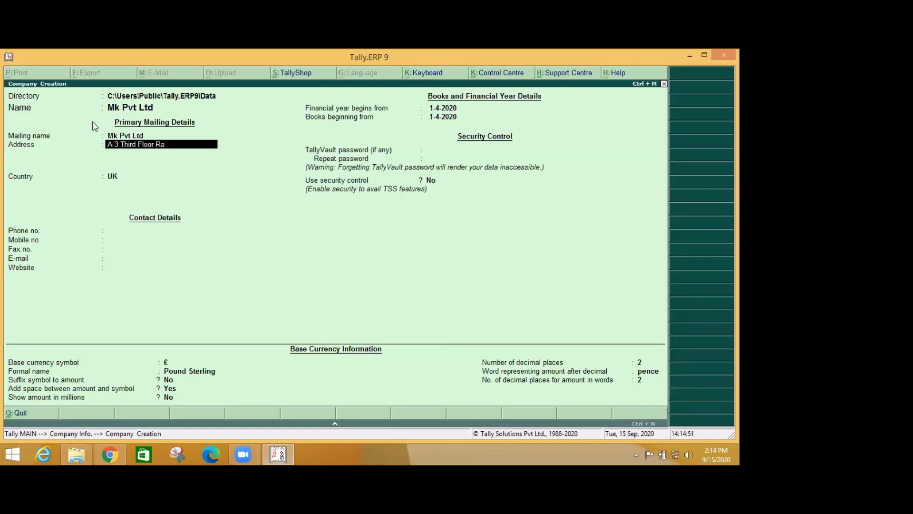
key("Return")
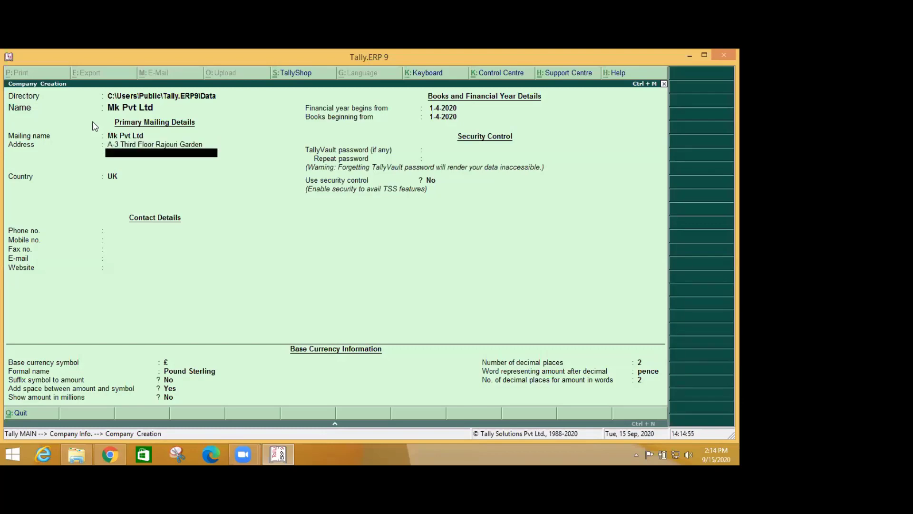
type("New Delhi-110027")
key("Return")
key("Return")
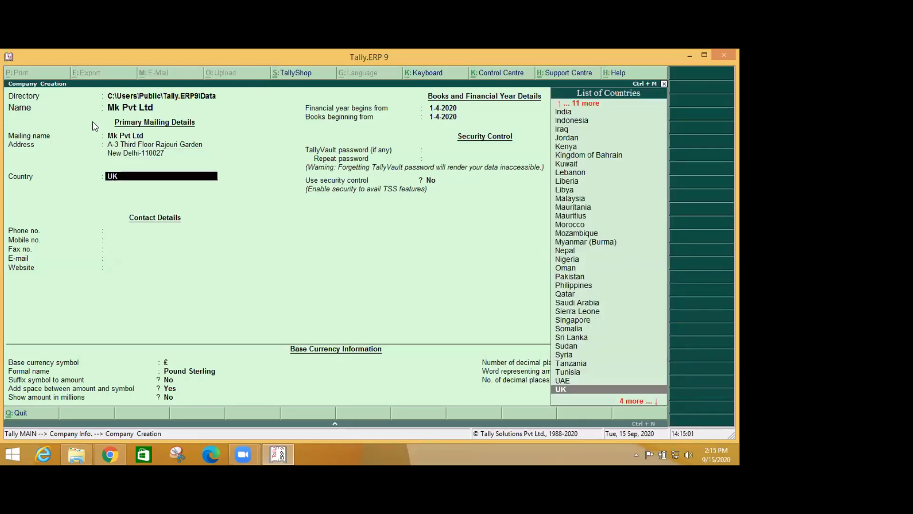
type("In")
key("Return")
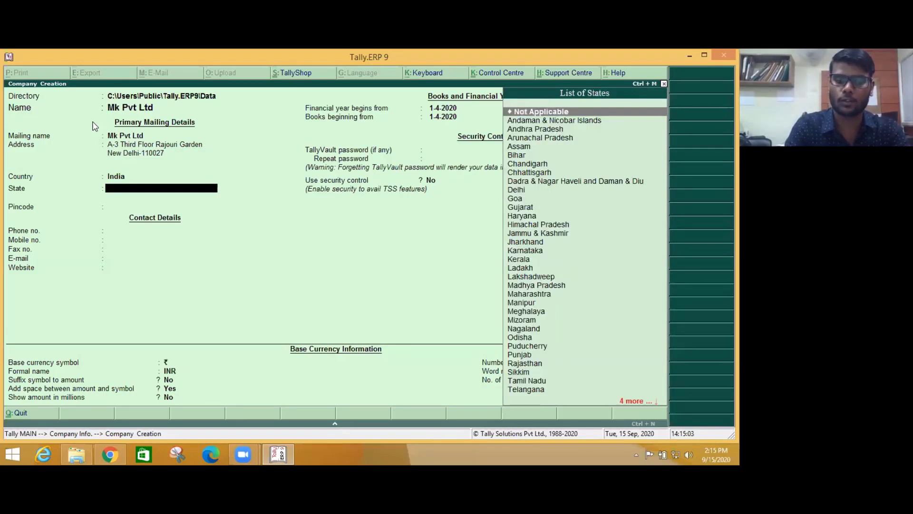
type("de")
key("Return")
- Fill in the pincode, phone number, mobile number and e-mail address, leaving fax blank
type("11")
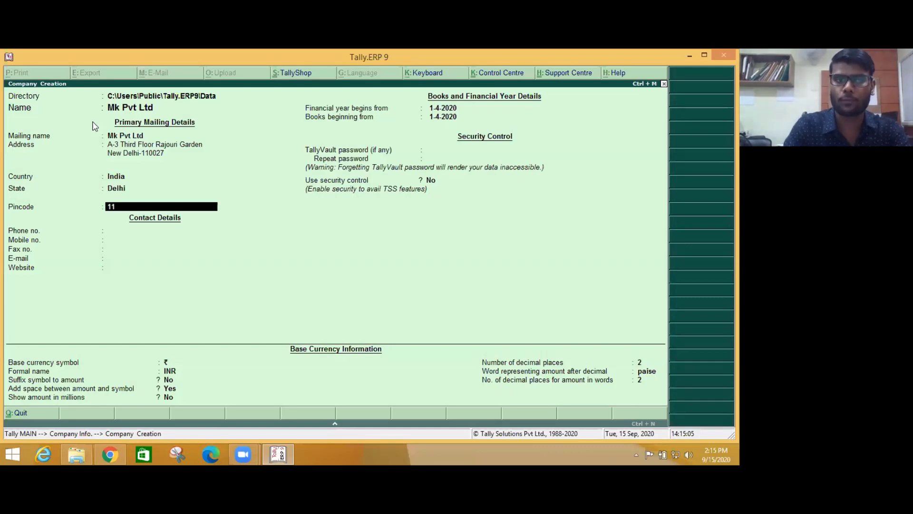
type("0027")
key("Return")
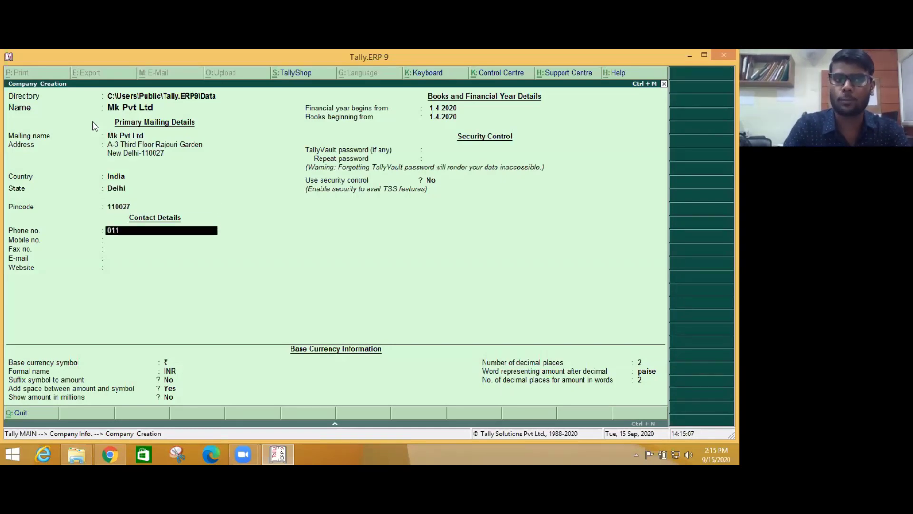
key("Return")
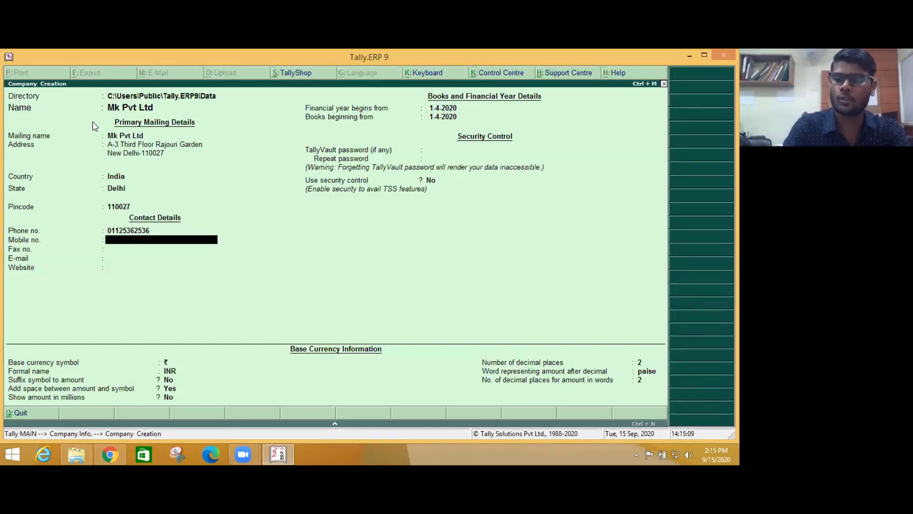
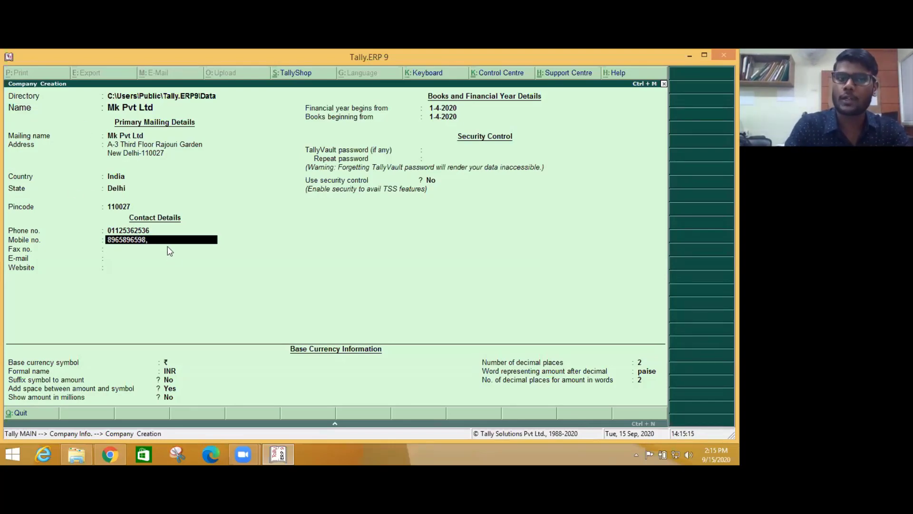
type(",")
key("Return")
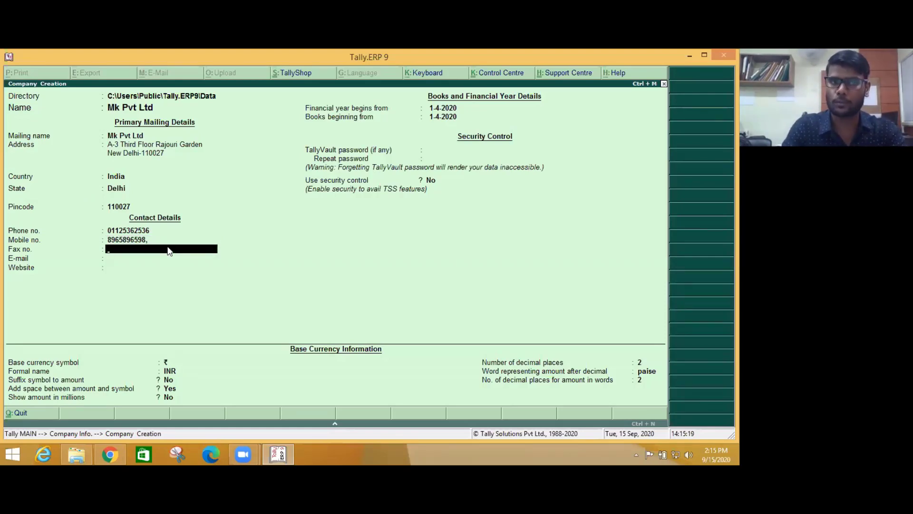
key("Return")
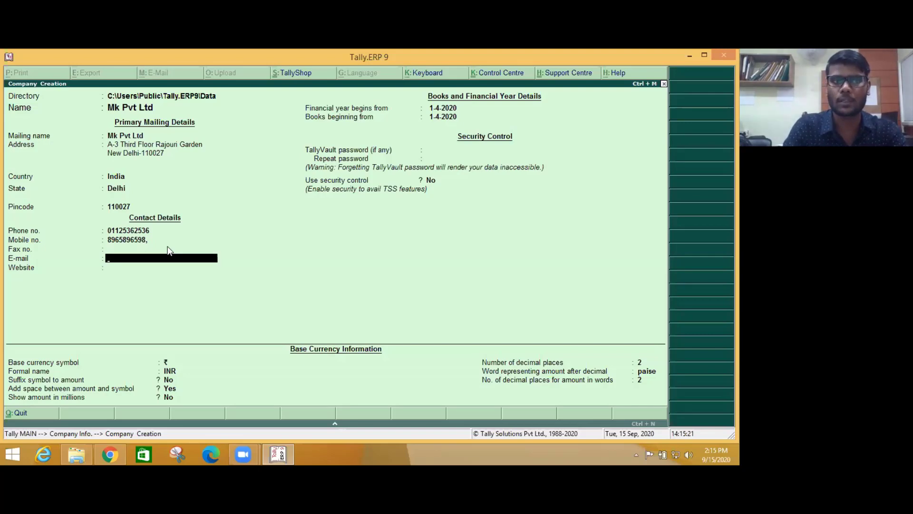
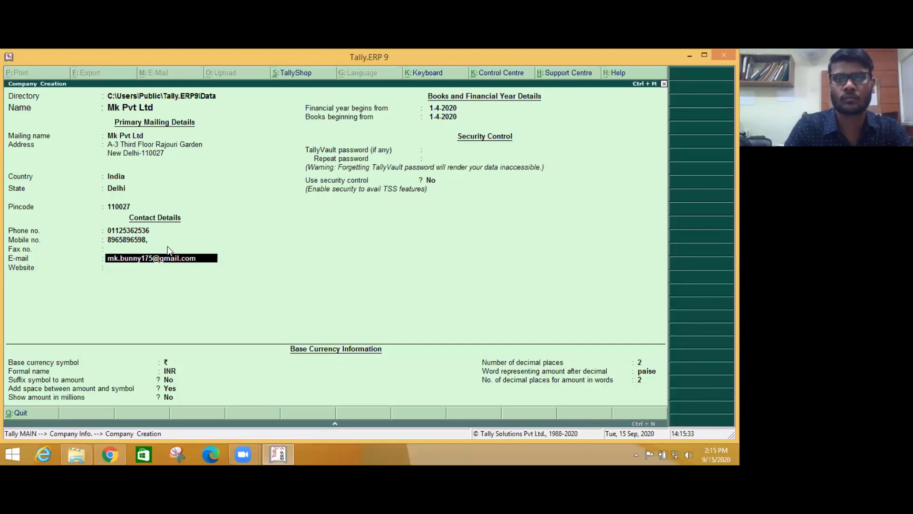
key("Return")
key("Return")
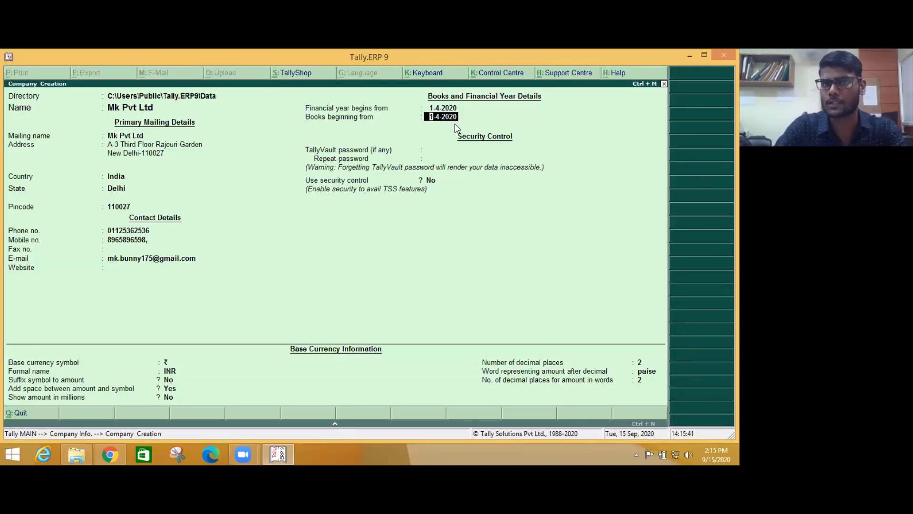
- Turn on security control with an administrator name and password, then accept and save Mk Pvt Ltd
key("Return")
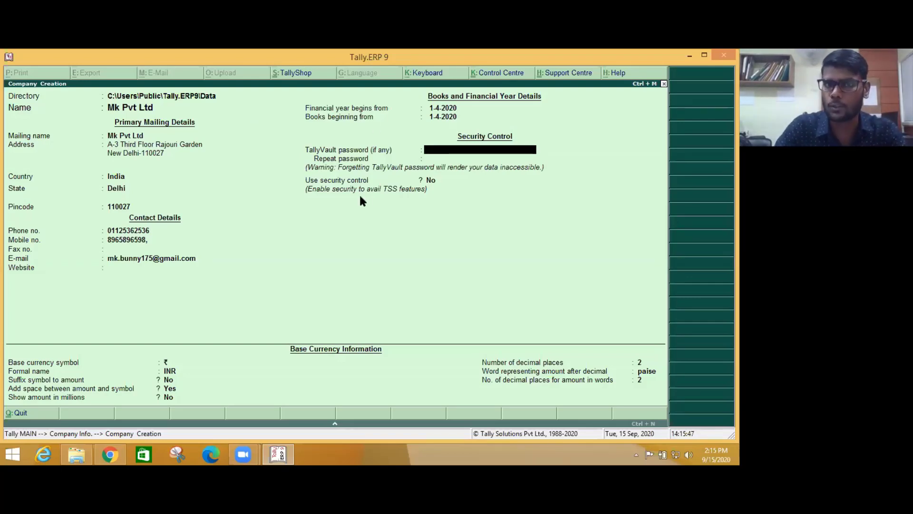
key("Return")
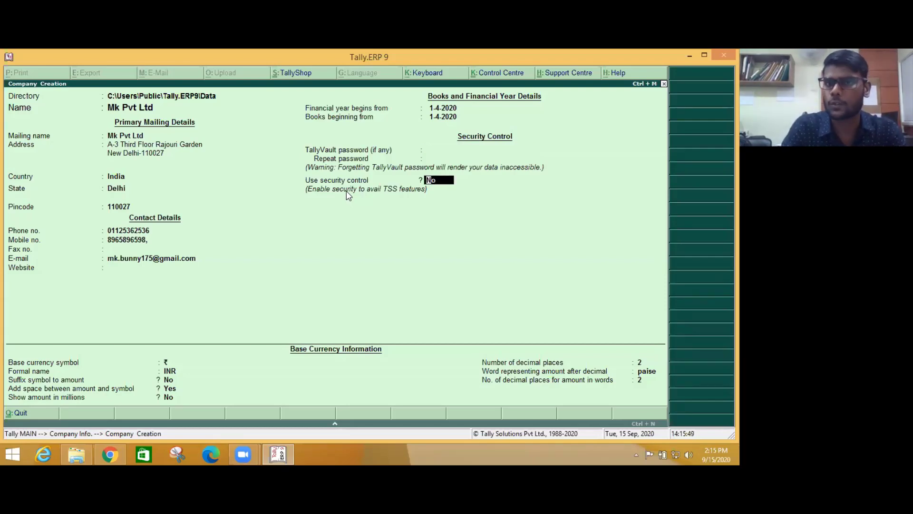
key("y")
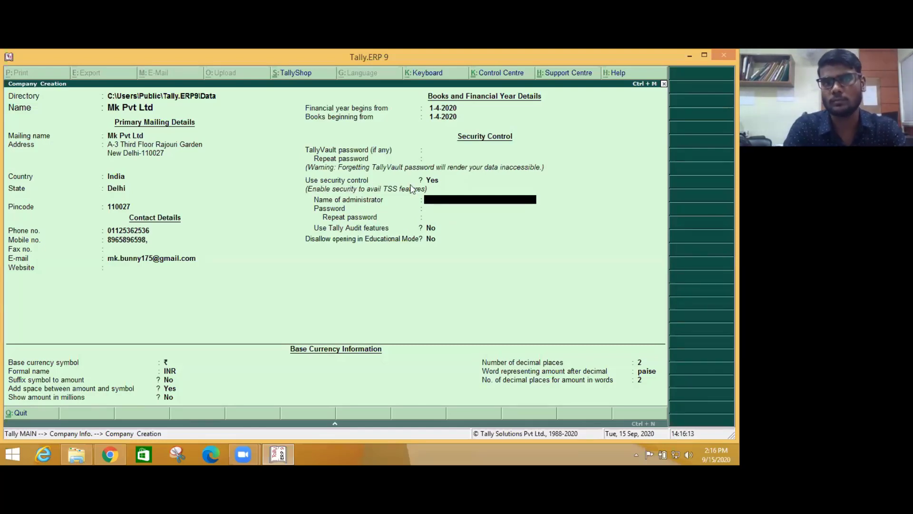
type("mk")
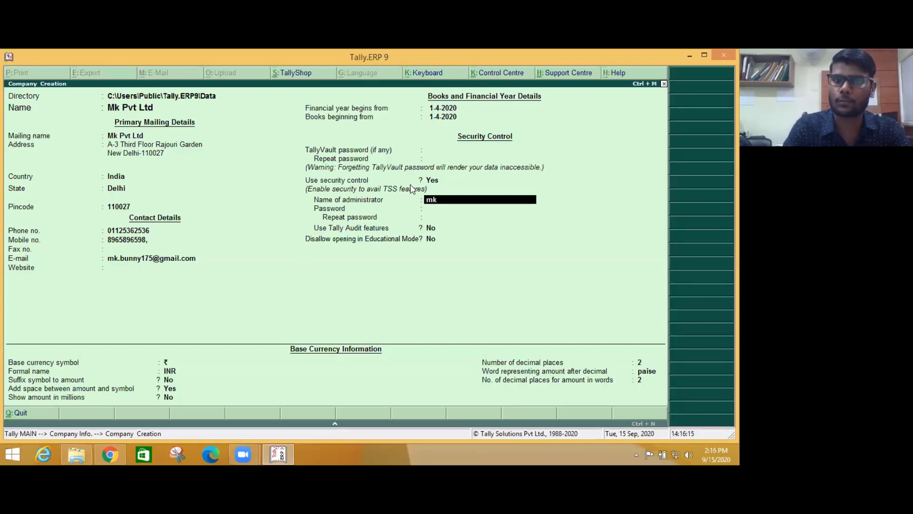
key("Return")
type("**")
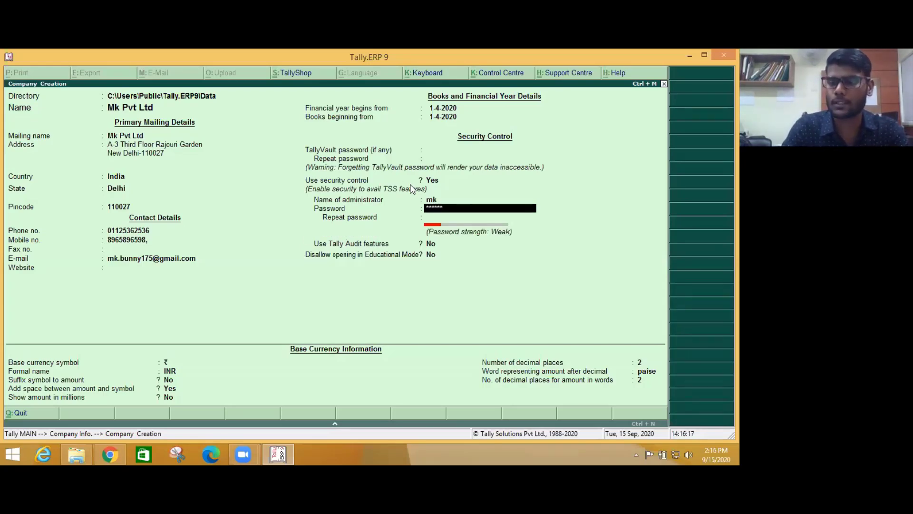
type("********")
key("Return")
type("*")
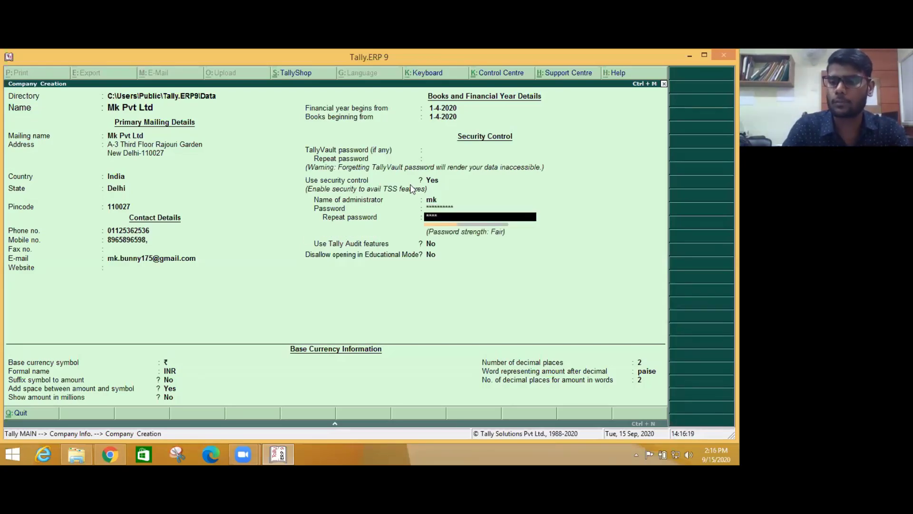
type("*********")
key("Return")
key("Return")
key("Return")
key("Return")
key("Return")
key("Return")
key("Return")
key("Return")
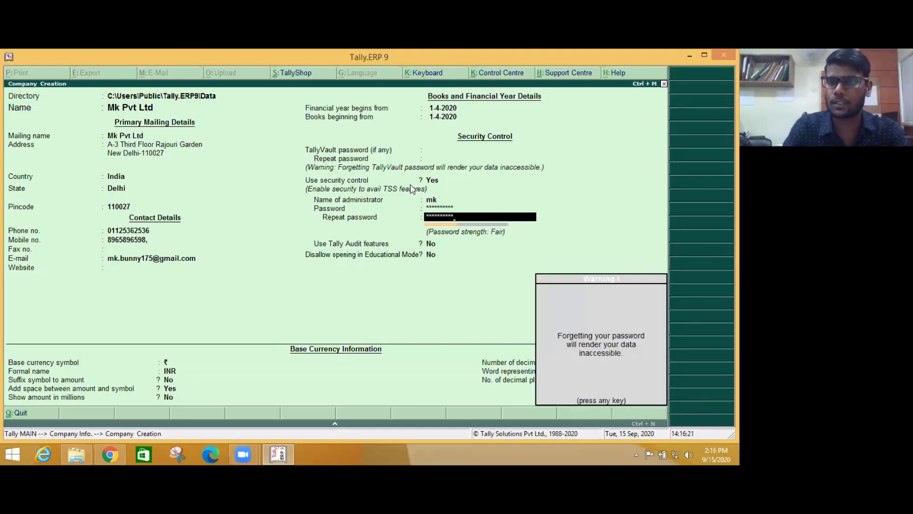
key("Return")
key("Return")
key("Return")
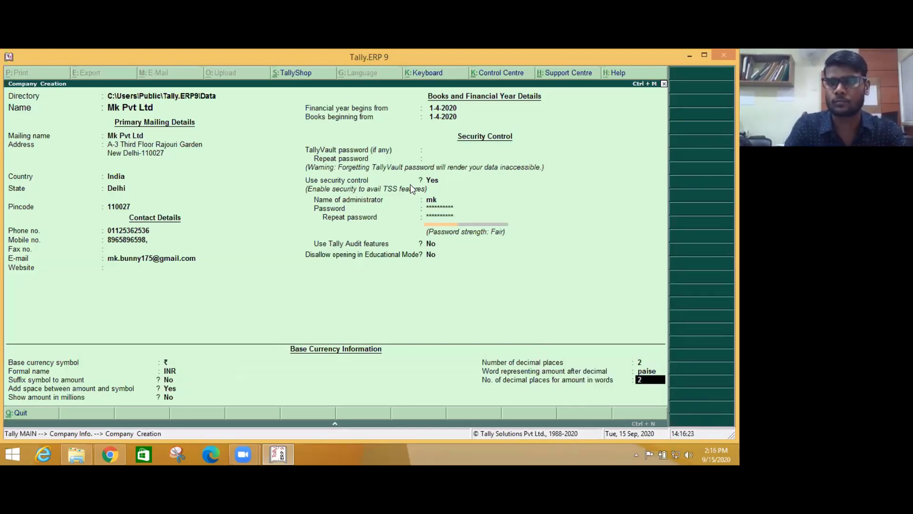
key("Return")
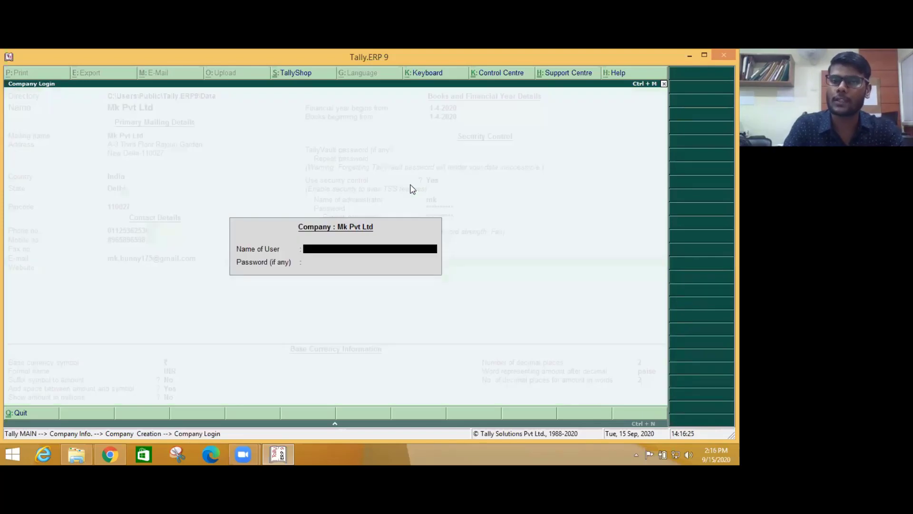
- Enter the administrator user name in the Mk Pvt Ltd Company Login prompt
type("mk")
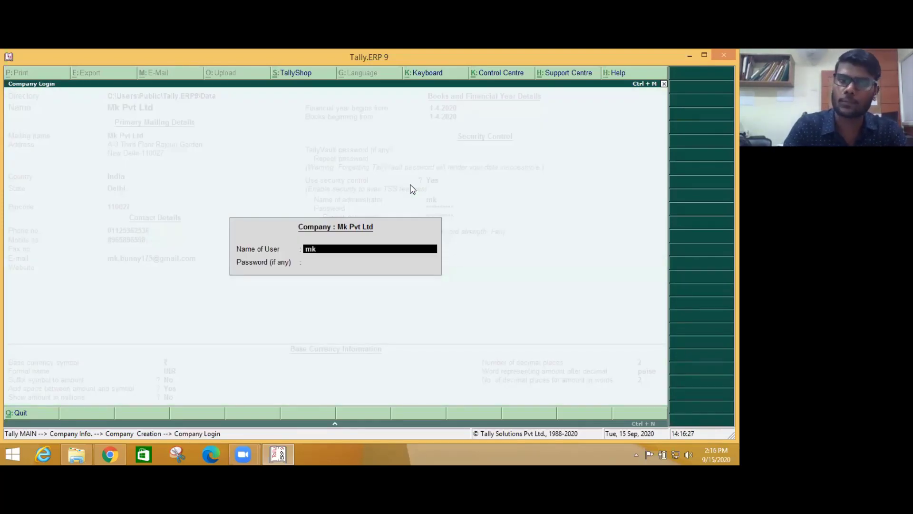
key("Return")
key("Return")
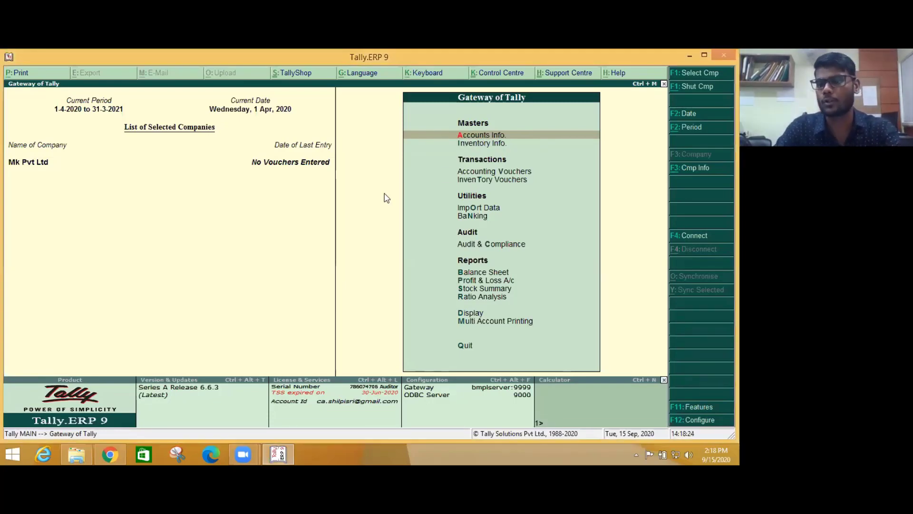
- Open Accounts Info. under Masters in the Gateway of Tally
key("Return")
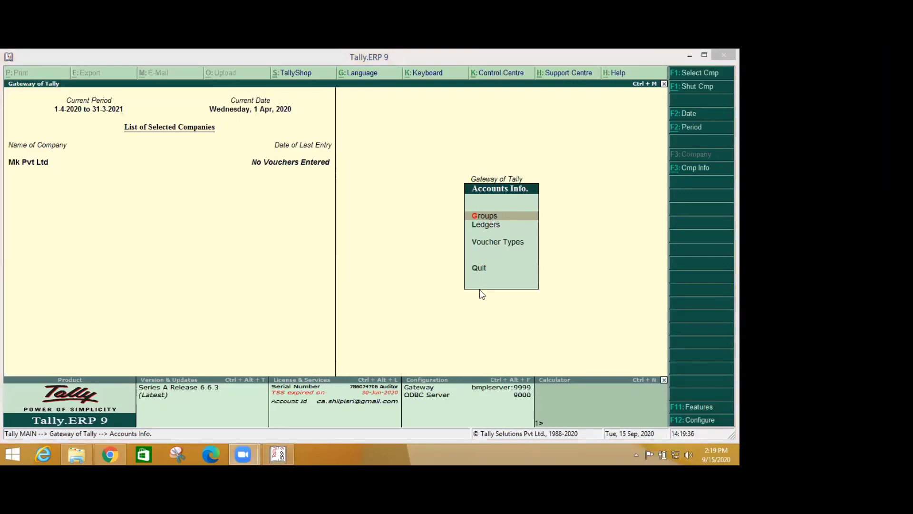
- View the existing ledgers through Ledgers > Alter, then back out to Accounts Info
left_click(483, 226)
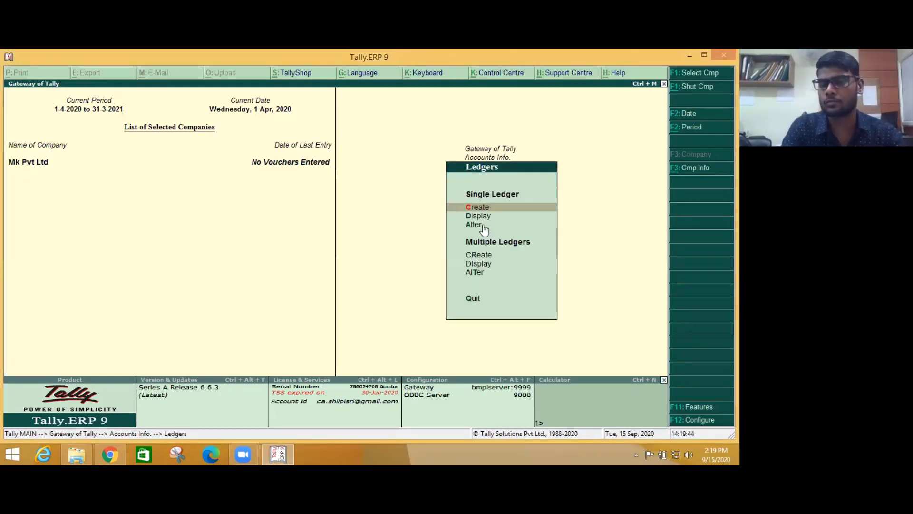
key("Down")
key("Down")
key("Up")
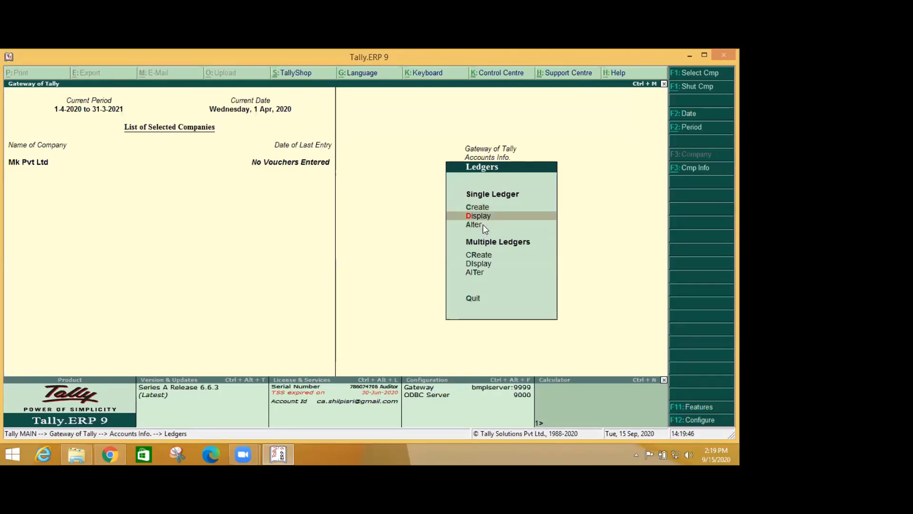
left_click(483, 224)
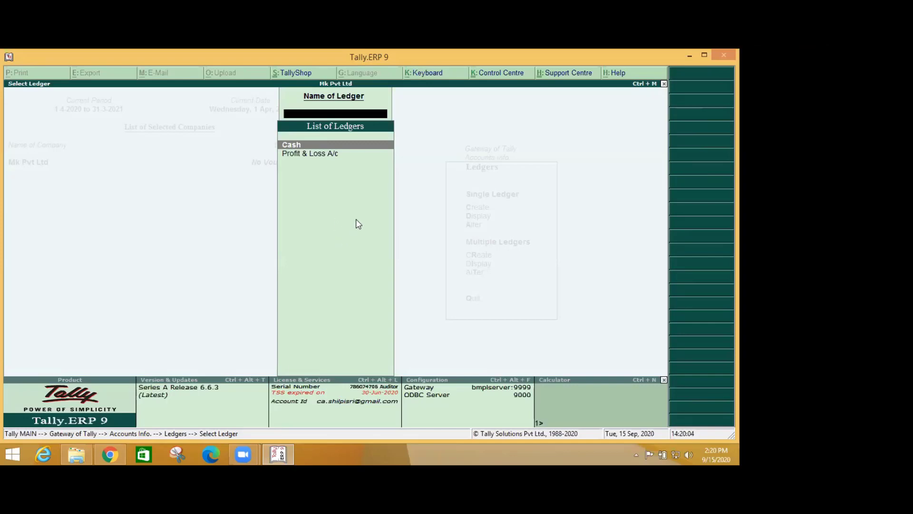
key("Escape")
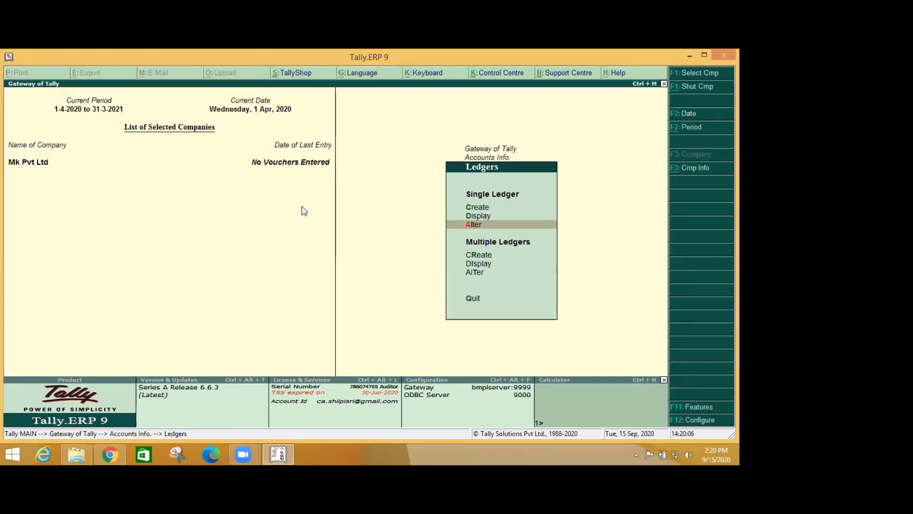
key("Escape")
- Open Groups > Multiple Groups > Alter to select groups for multi-group alteration
key("Up")
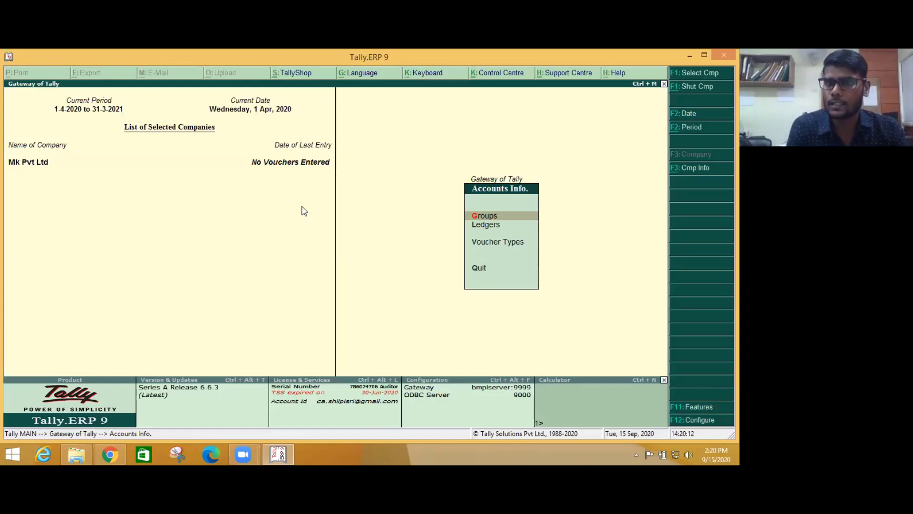
key("Up")
key("Down")
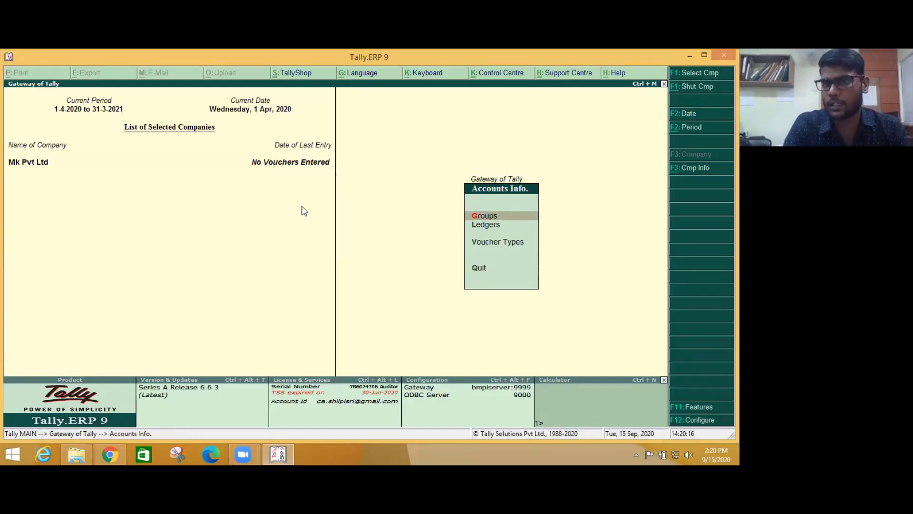
key("Return")
key("Down")
key("Down")
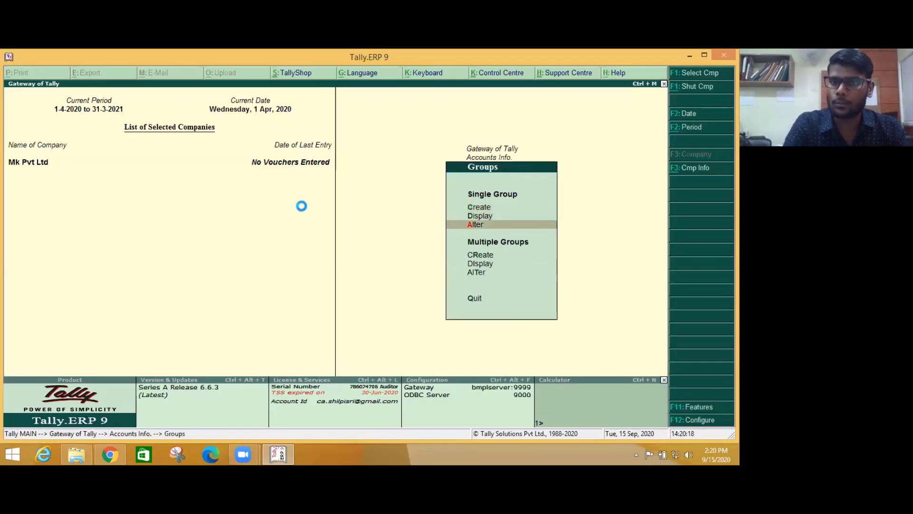
key("Return")
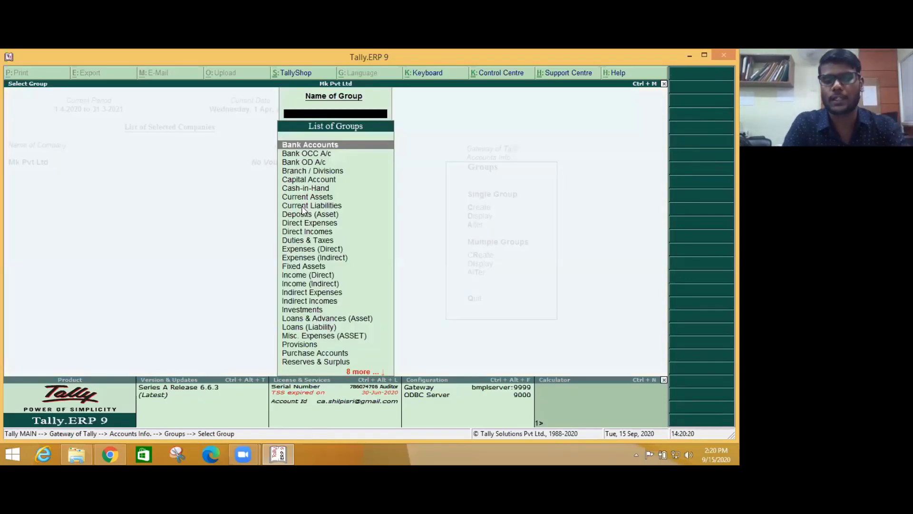
key("Escape")
key("Down")
key("Down")
key("Down")
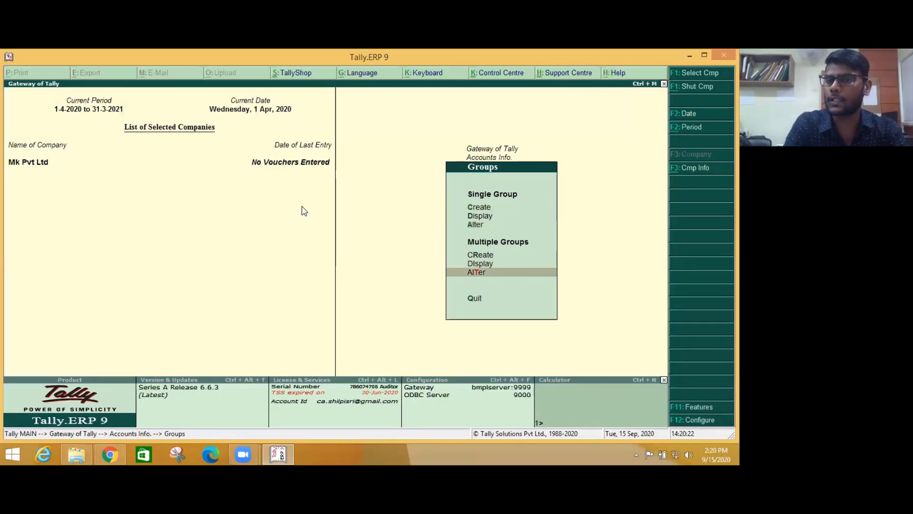
key("Return")
key("Return")
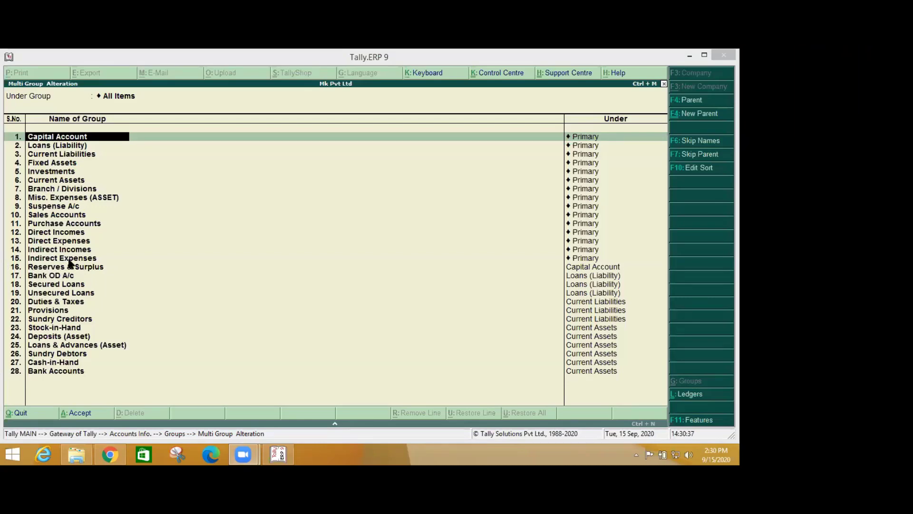
left_click(53, 207)
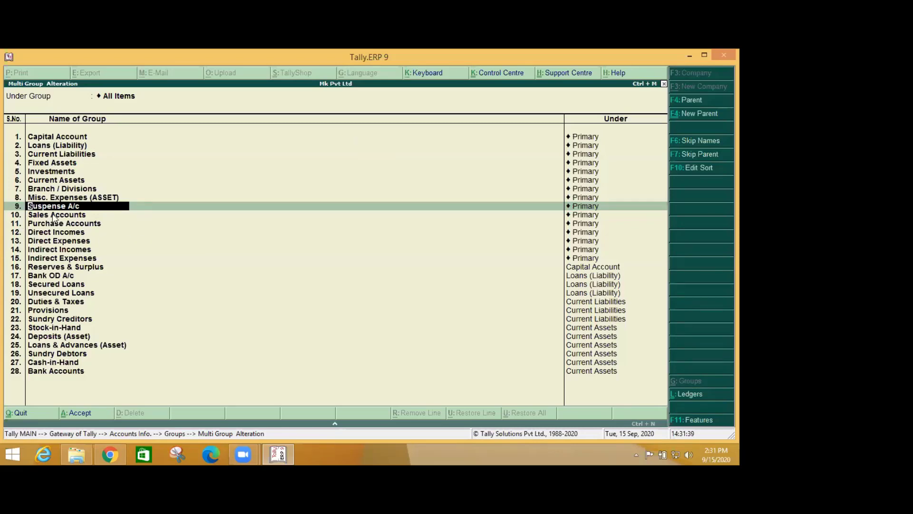
left_click(60, 267)
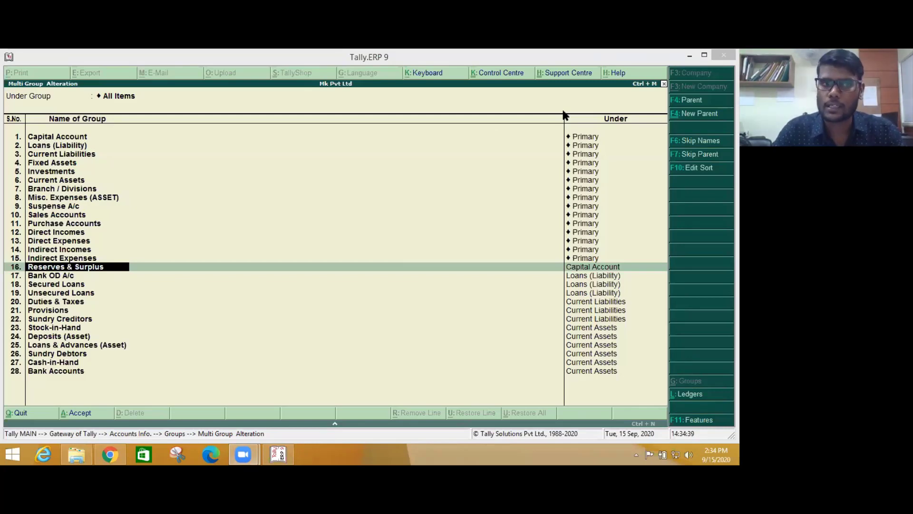
- Glance at the Day-2 Stock Maintain file, then quit Multi Group Alteration back to Select Group
key("alt+Tab")
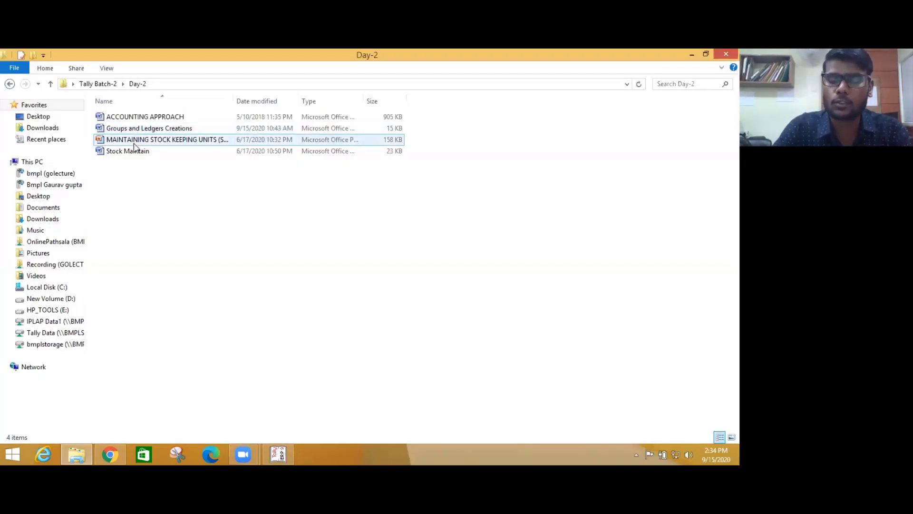
left_click(135, 149)
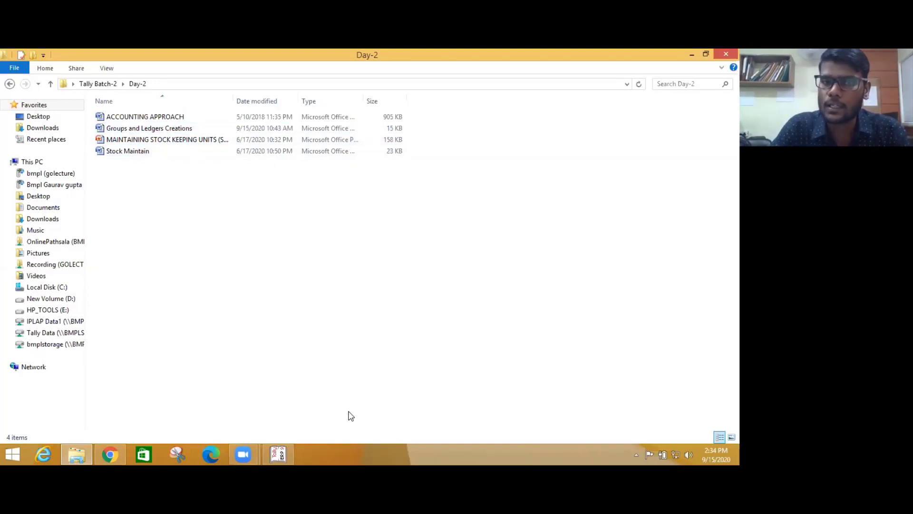
left_click(278, 450)
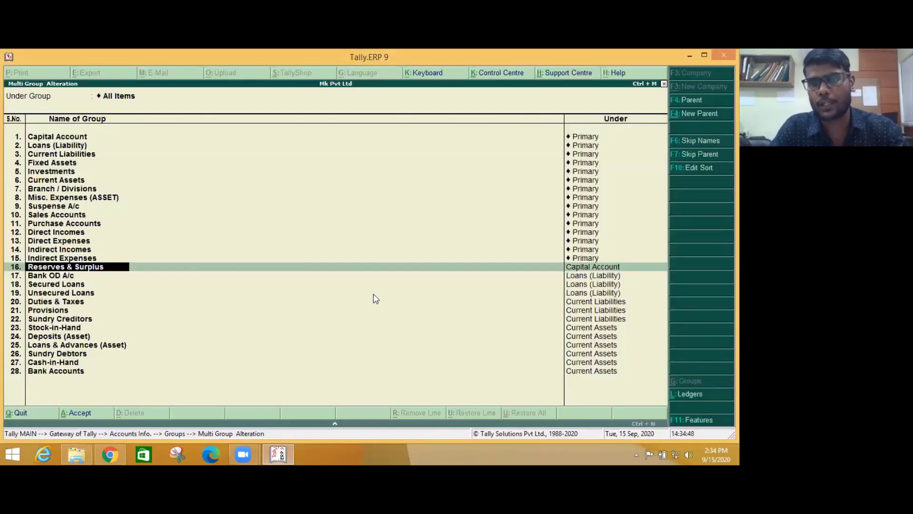
left_click(390, 241)
key("Escape")
key("Return")
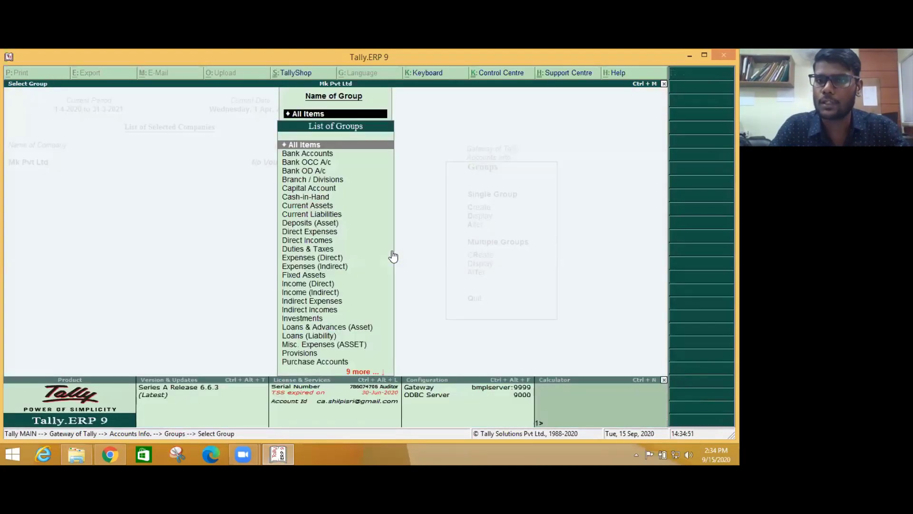
- Return to the group masters, starting and then cancelling a single group creation
key("Escape")
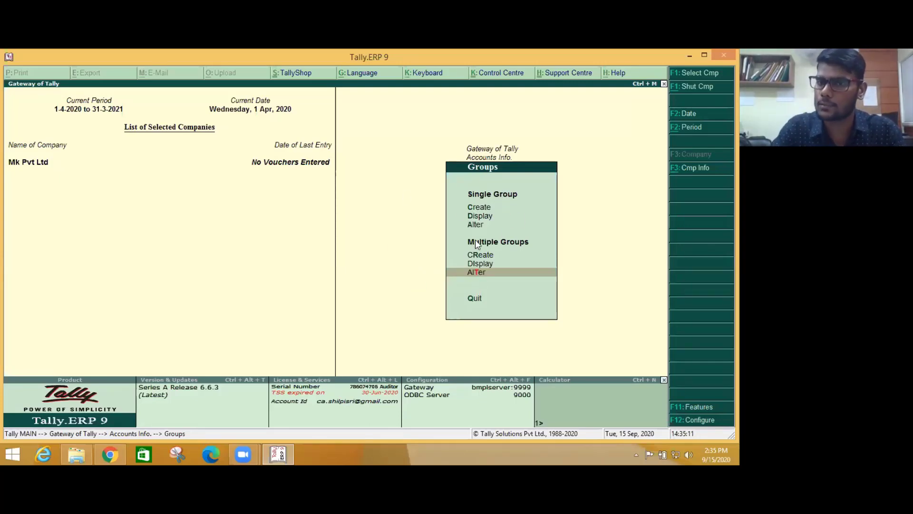
left_click(478, 206)
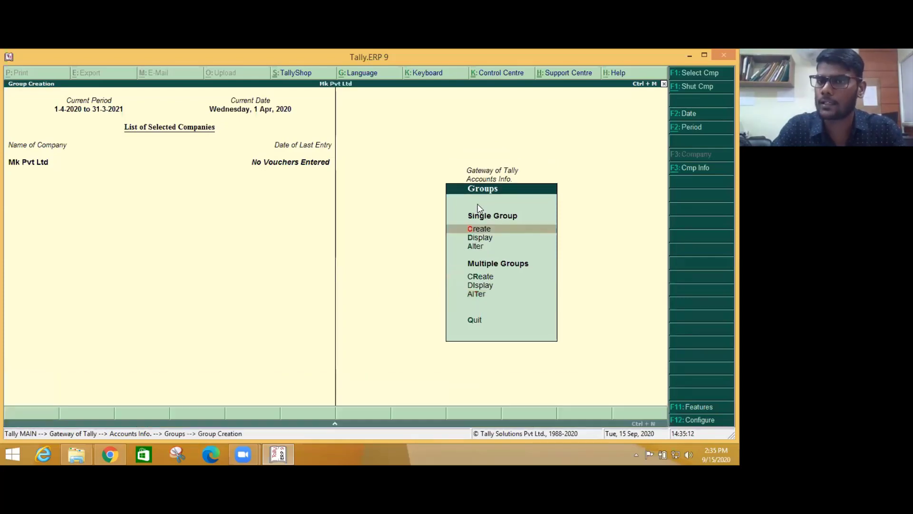
key("Escape")
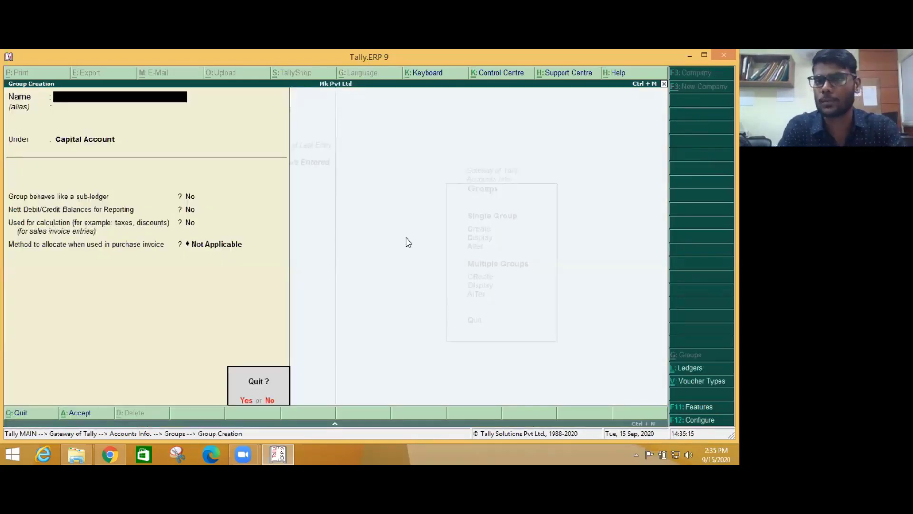
key("y")
- Open the Groups and Ledgers Creations assignment document in Word
key("Up")
key("Up")
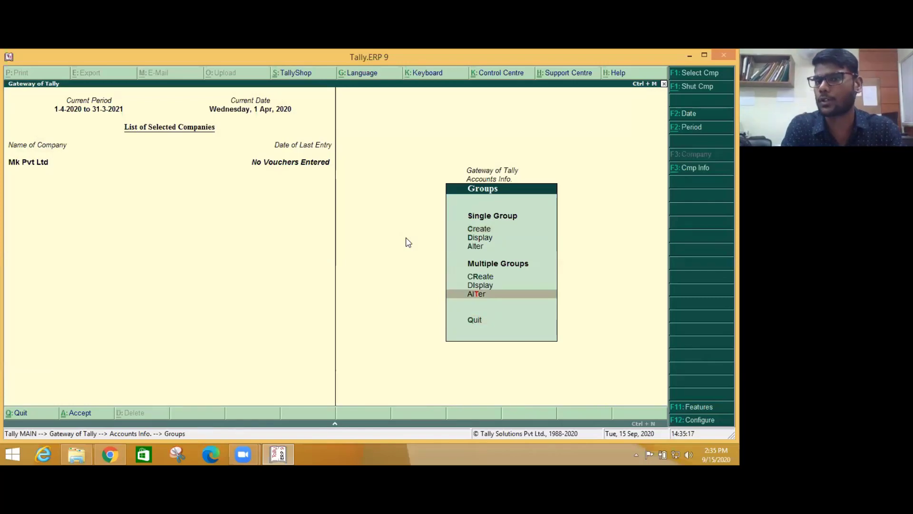
key("Down")
key("Up")
key("Up")
key("Up")
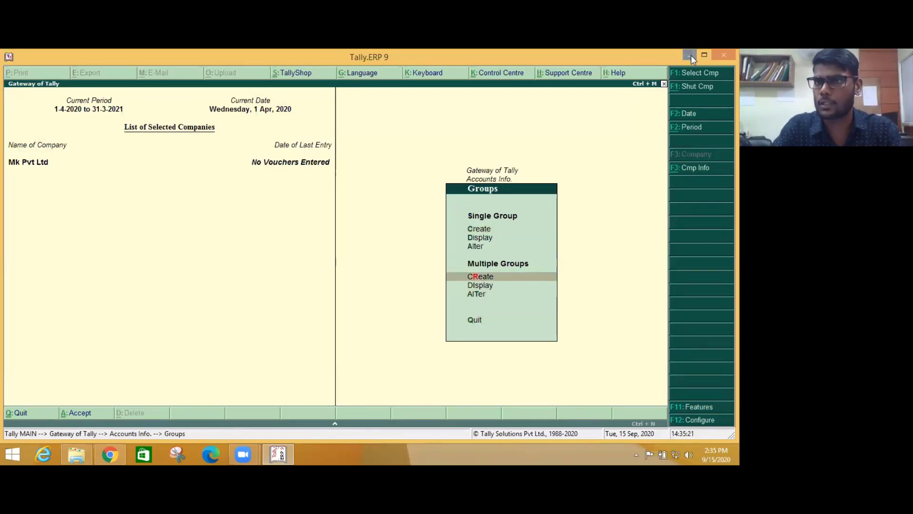
double_click(133, 126)
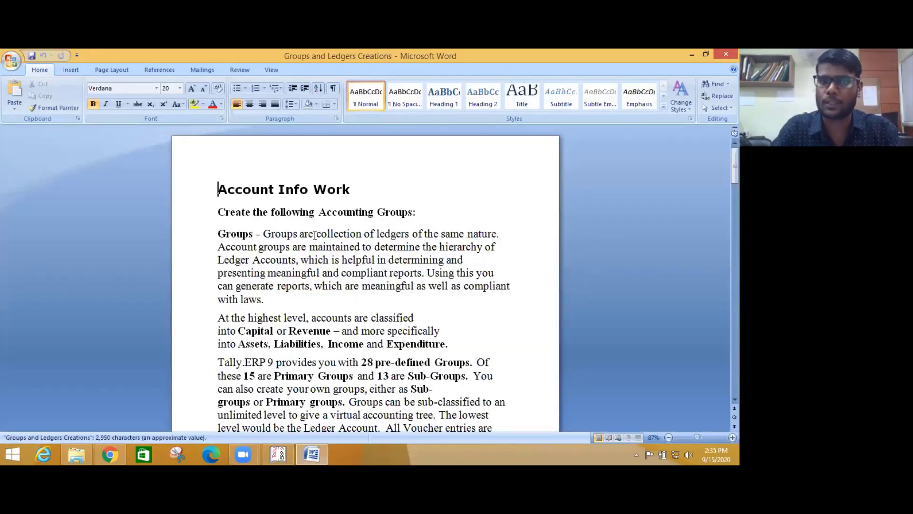
- Scroll Word to the Outstanding Expenses table, then return Tally to the Gateway of Tally
scroll(364, 241, "down", 2)
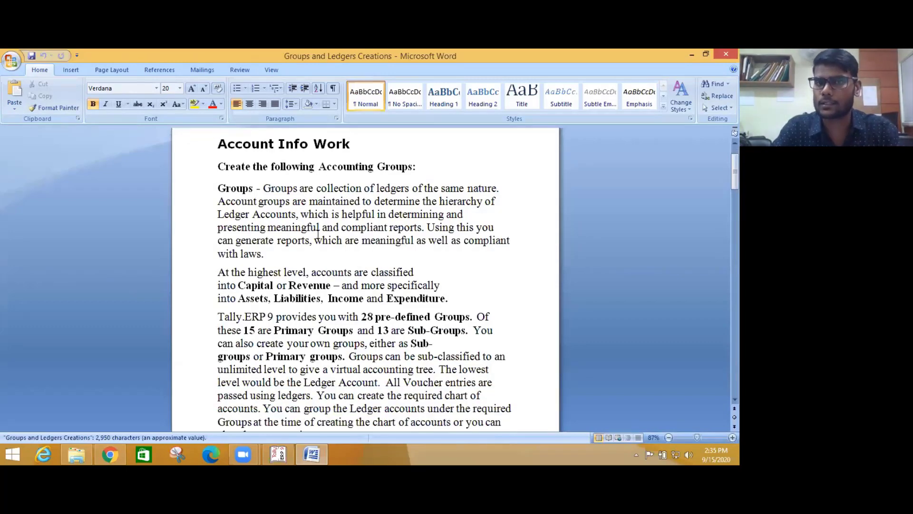
scroll(311, 238, "down", 6)
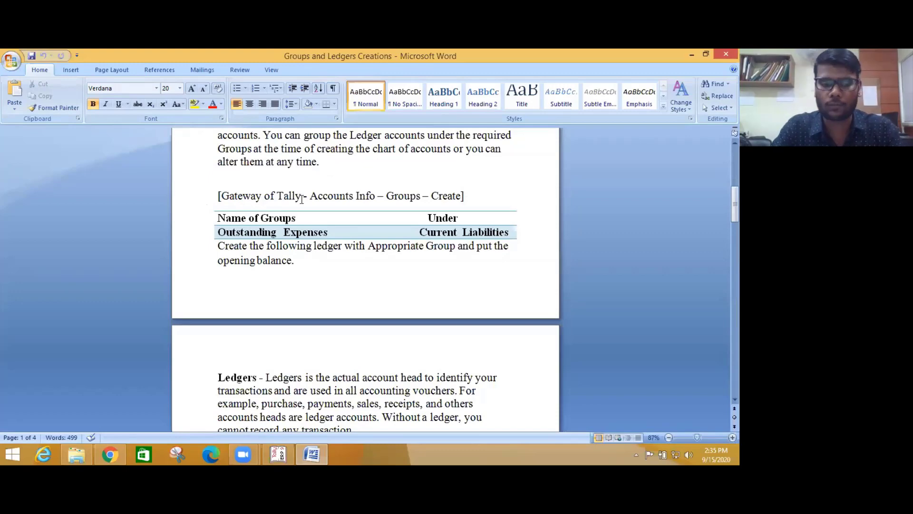
key("alt+Tab")
key("alt+Tab")
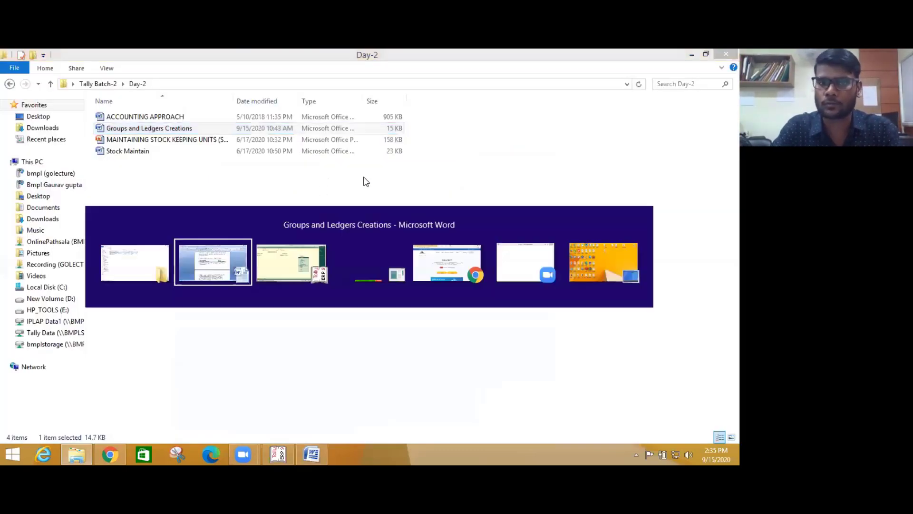
key("Escape")
key("Escape")
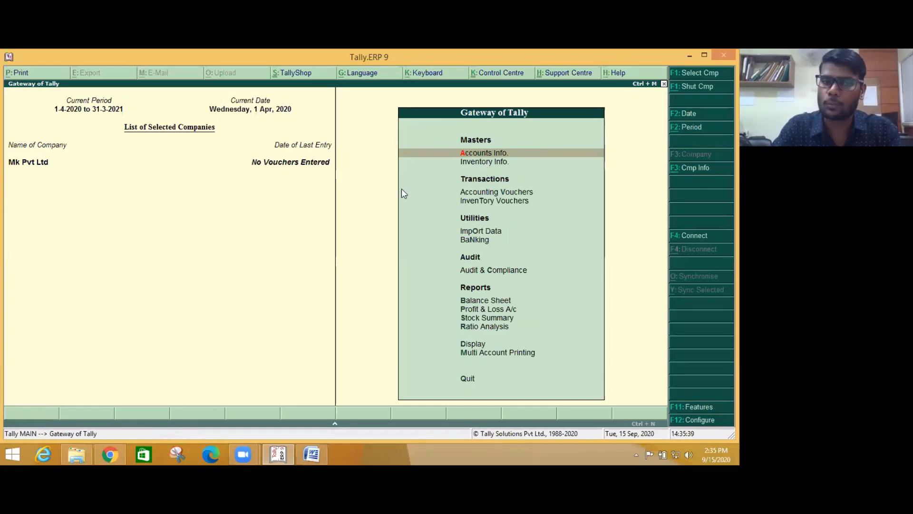
- Switch among the folder, Word and Tally windows, then show Tally's Accounts Info group master options
key("alt+Tab")
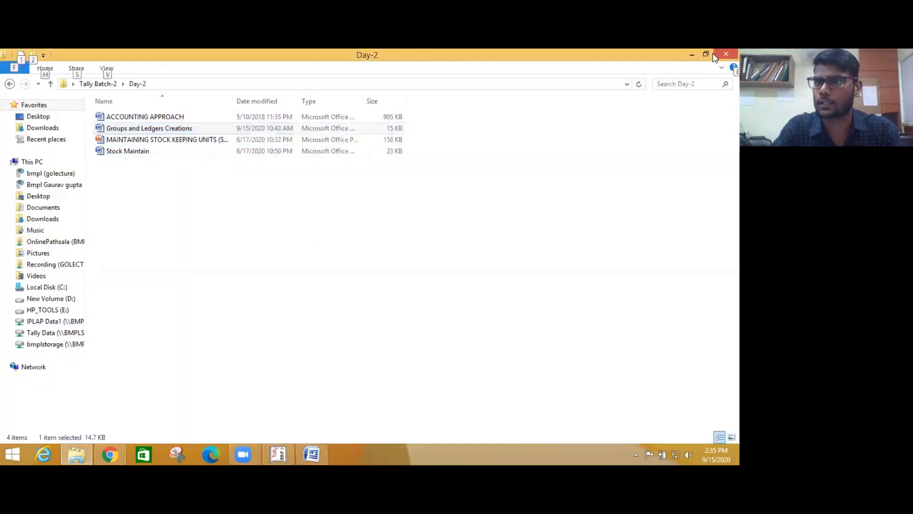
key("alt+Tab")
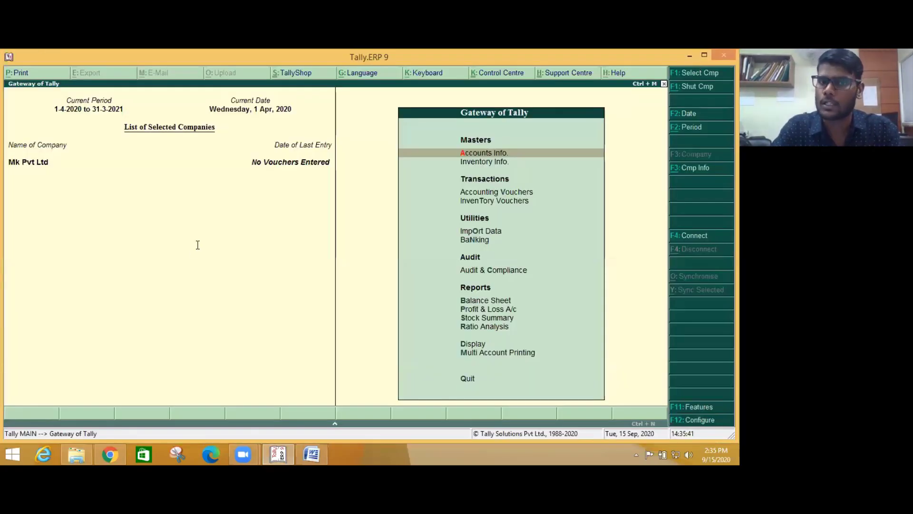
key("alt+Tab")
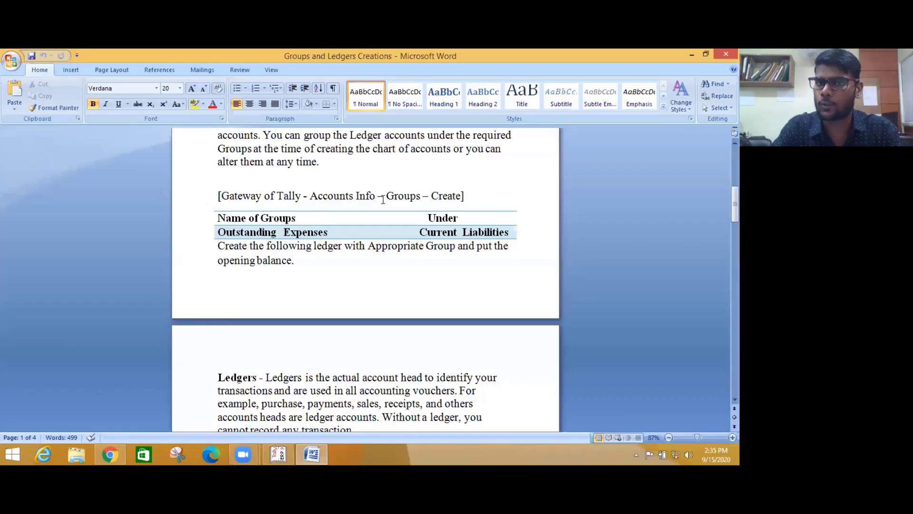
key("alt+Tab")
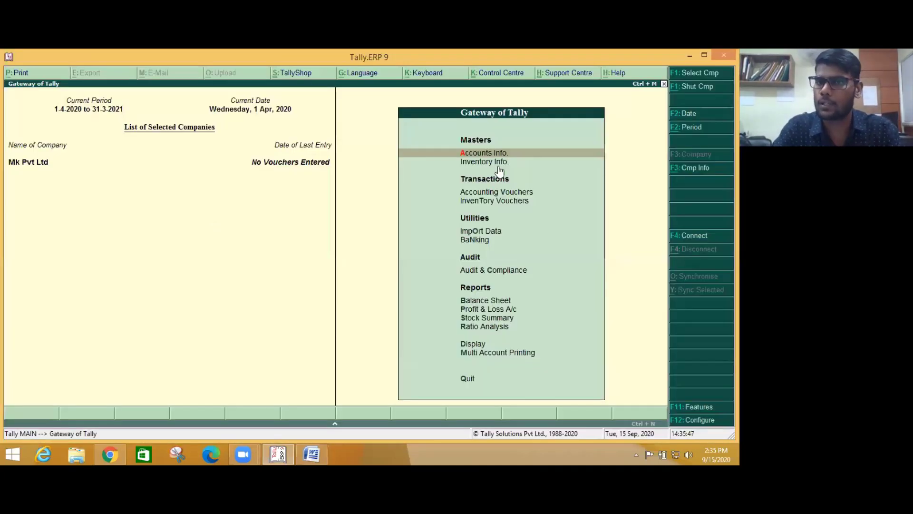
key("Return")
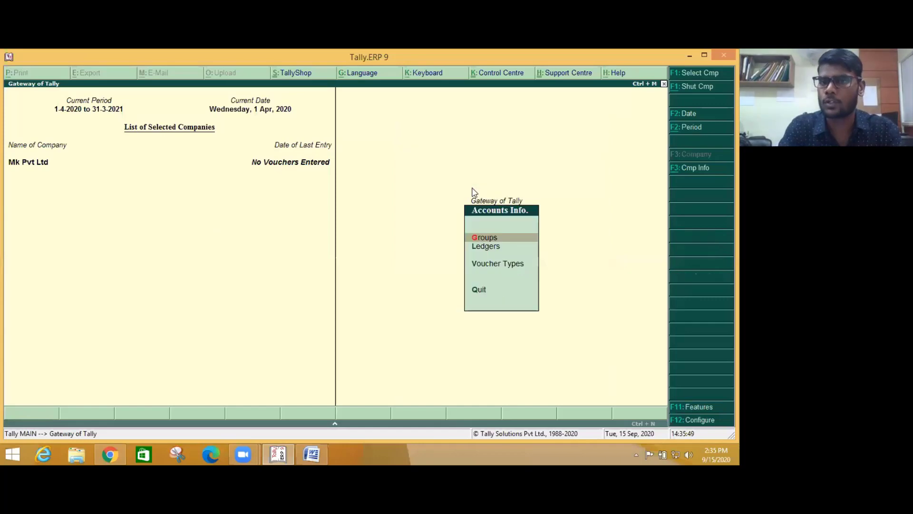
key("Down")
key("Up")
key("Return")
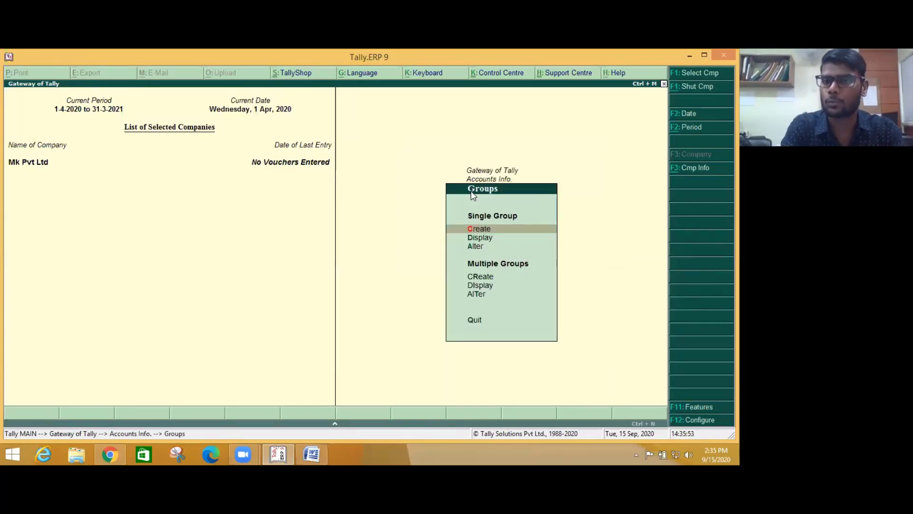
- Check the ledger master options, return to the group masters, then switch to the Word task sheet
key("Escape")
key("Down")
key("Return")
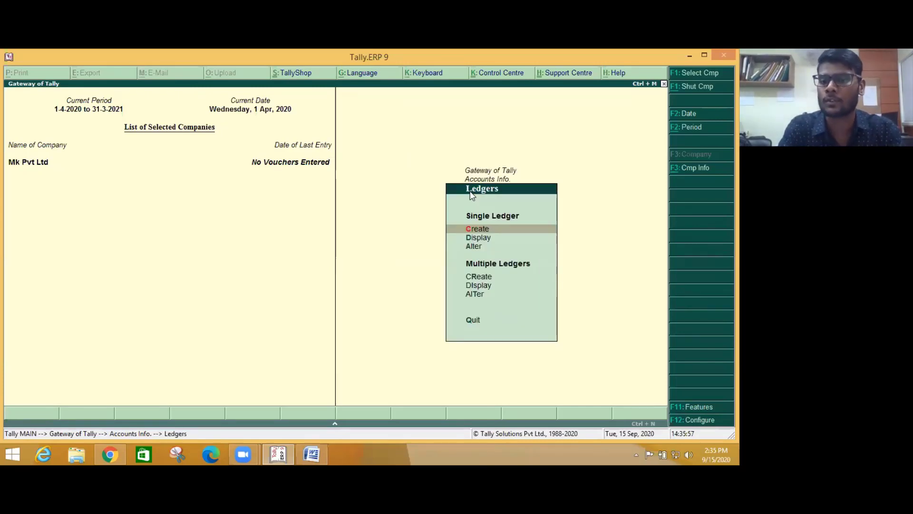
key("Escape")
key("Up")
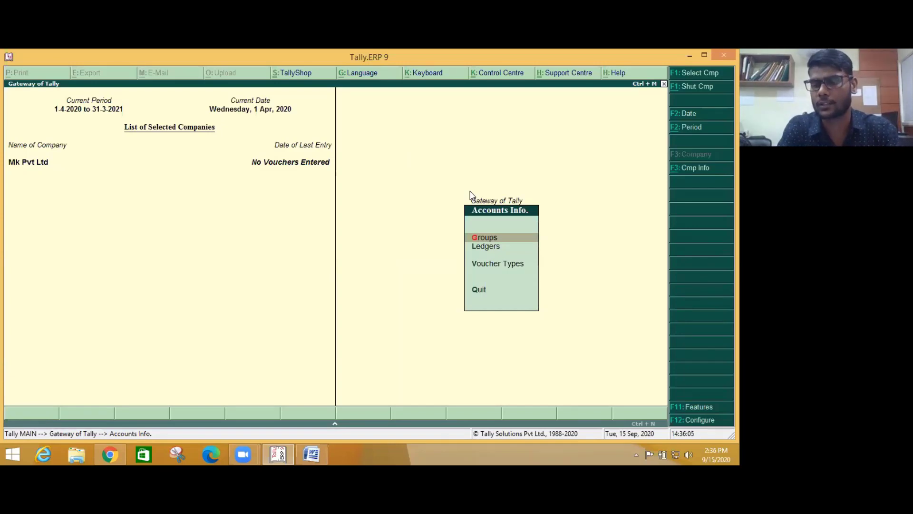
key("Return")
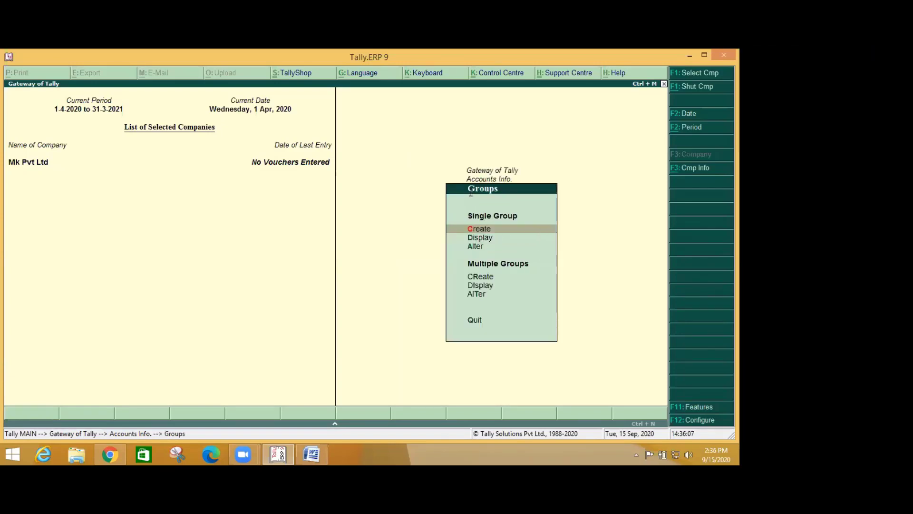
key("alt+Tab")
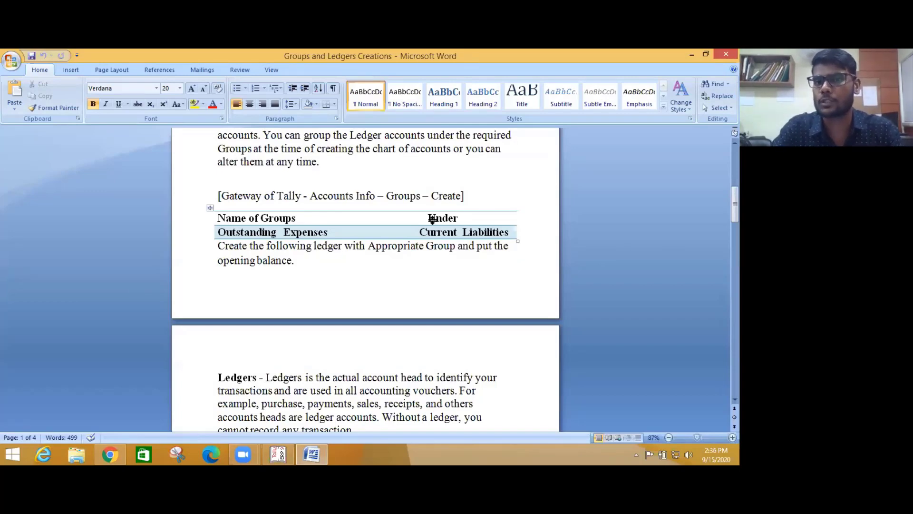
- Highlight 'Current Liabilities' in the Under column of the Outstanding Expenses table
left_click_drag(419, 233, 477, 237)
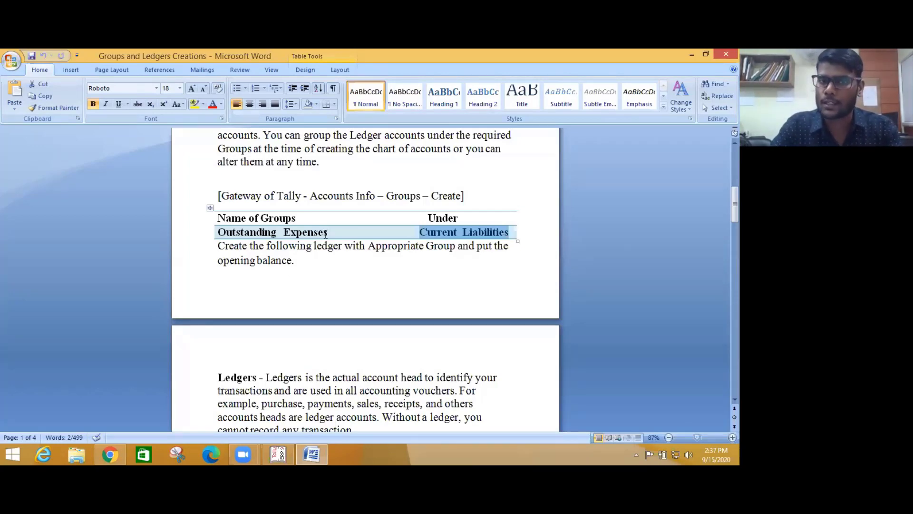
key("alt+Tab")
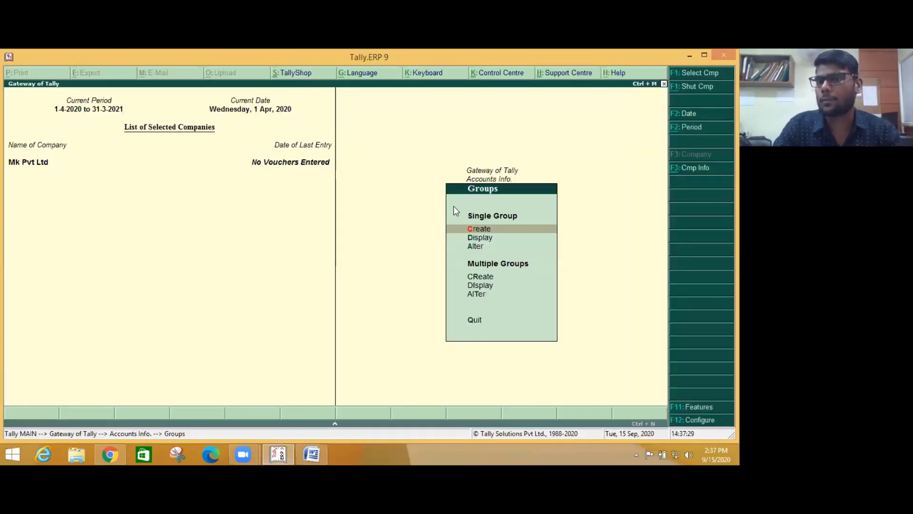
key("alt+Tab")
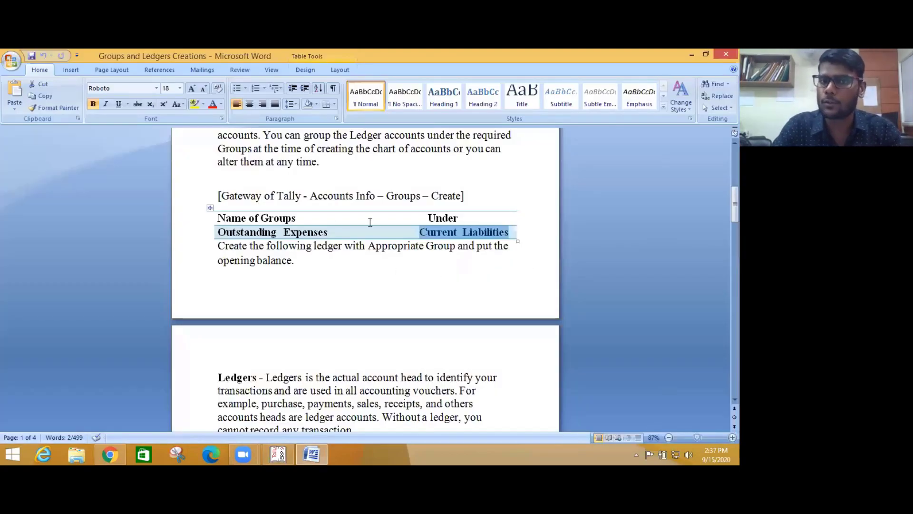
- Highlight the Groups and 'Ledger' entries in the Gateway path, then bring Tally's Groups menu forward
scroll(328, 224, "down", 4)
scroll(427, 183, "up", 4)
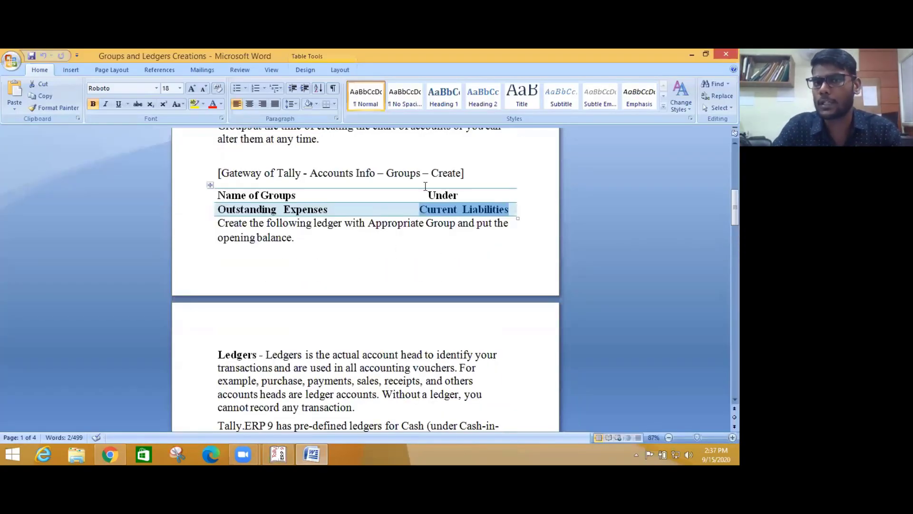
left_click_drag(393, 175, 393, 196)
scroll(421, 172, "up", 1)
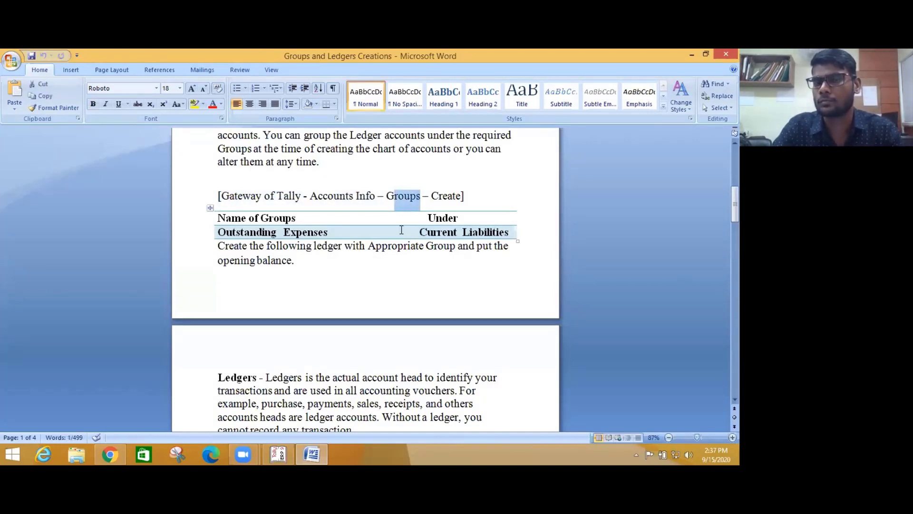
scroll(404, 229, "down", 9)
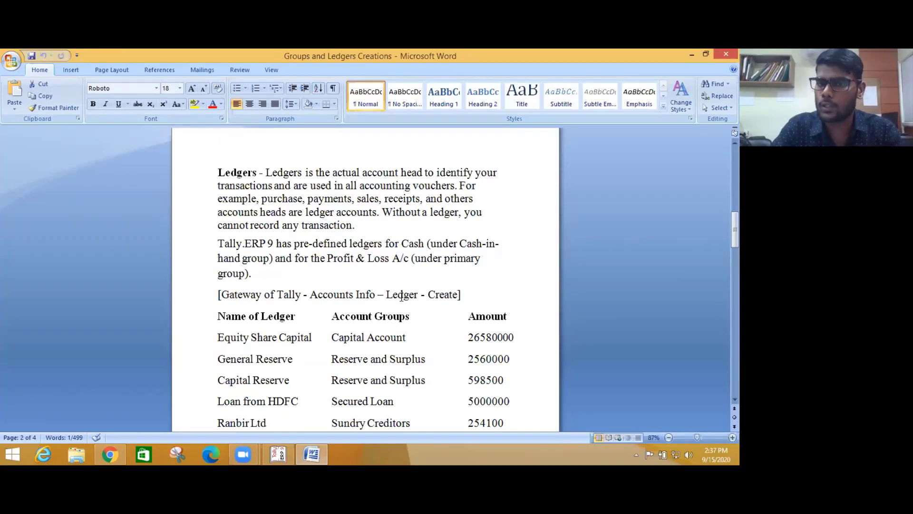
left_click_drag(392, 294, 416, 295)
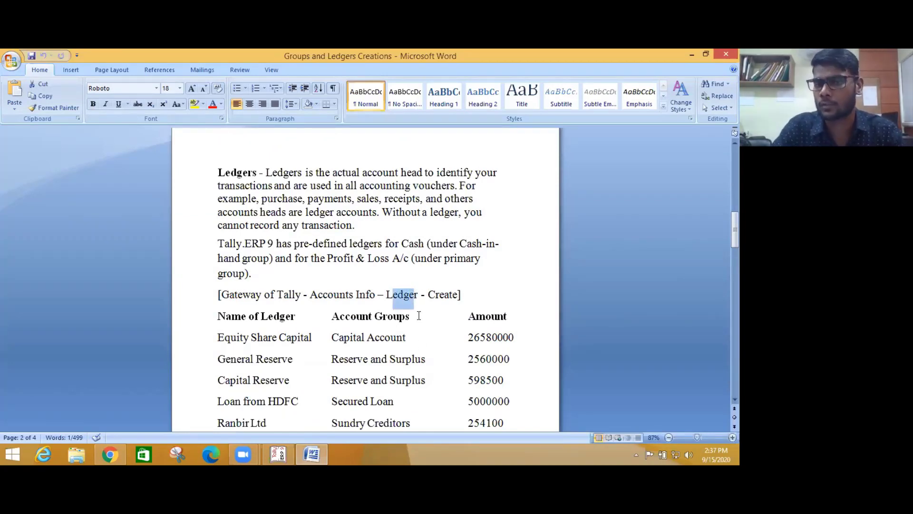
scroll(336, 228, "up", 3)
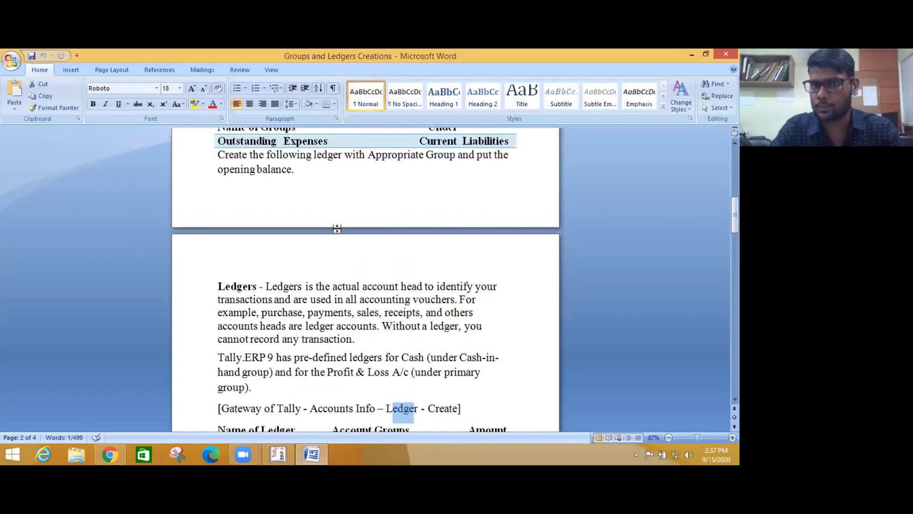
key("alt+Tab")
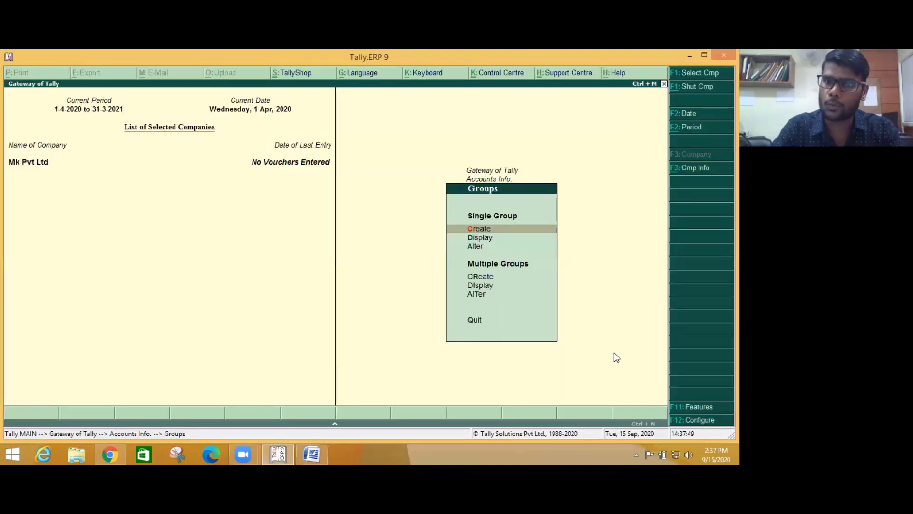
key("Down")
key("Down")
key("Down")
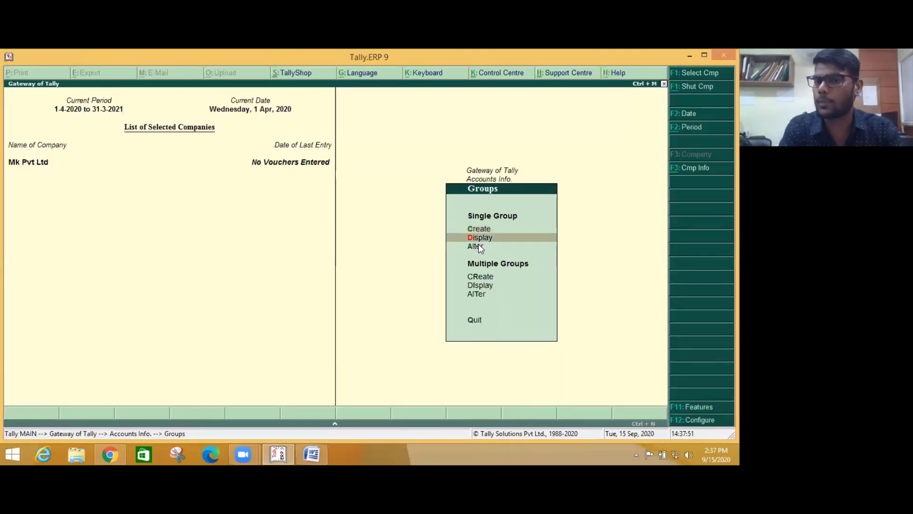
key("Return")
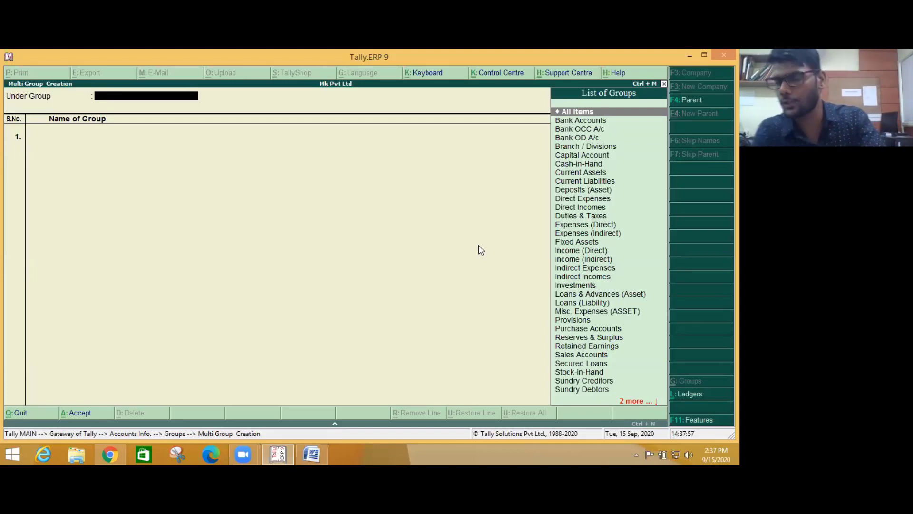
key("Escape")
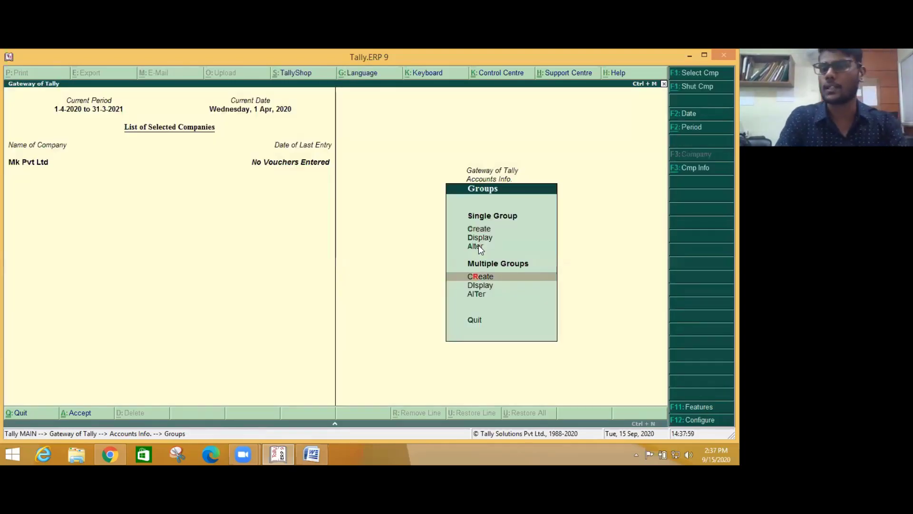
key("Up")
key("Up")
key("Up")
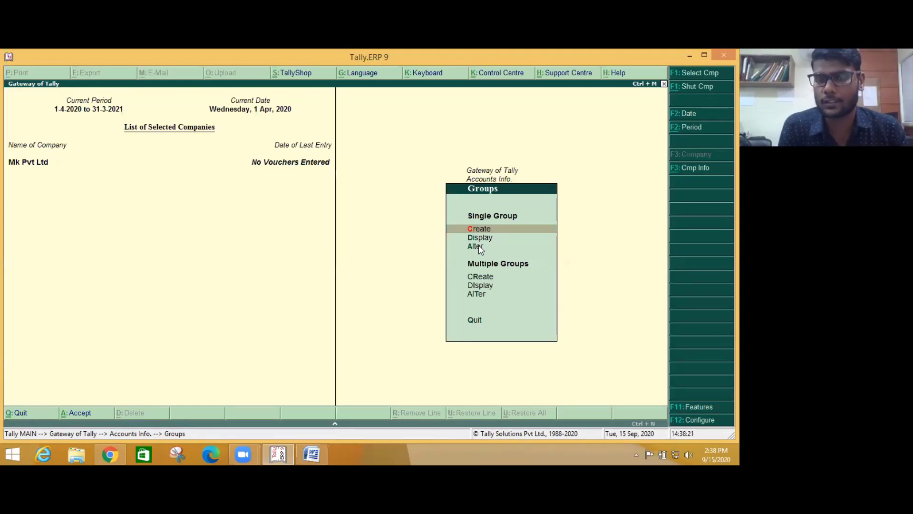
left_click(478, 246)
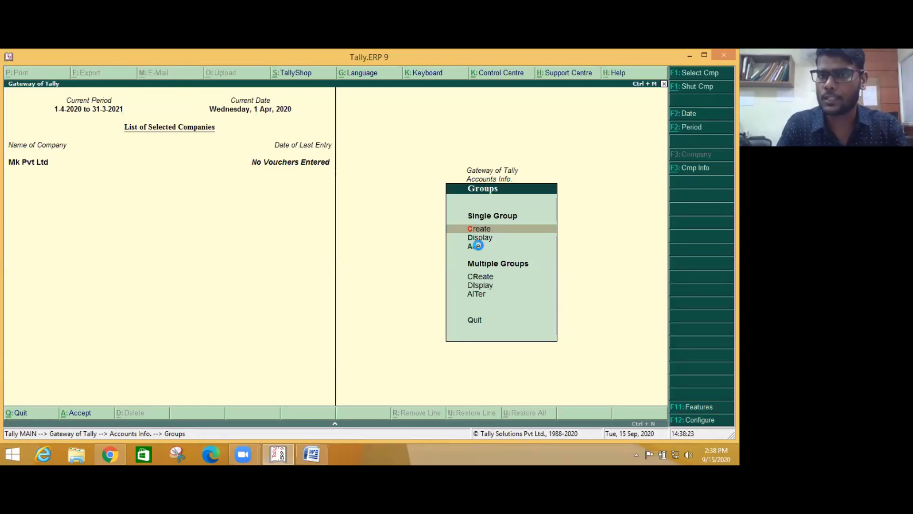
- Start a single new group named 'Outstanding Expenses' and advance past the alias to its Under field
key("Return")
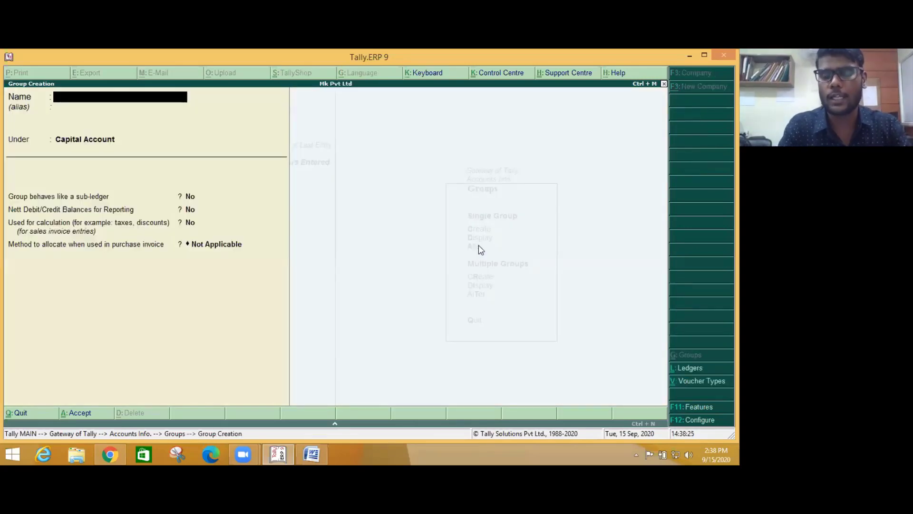
type("Outsta")
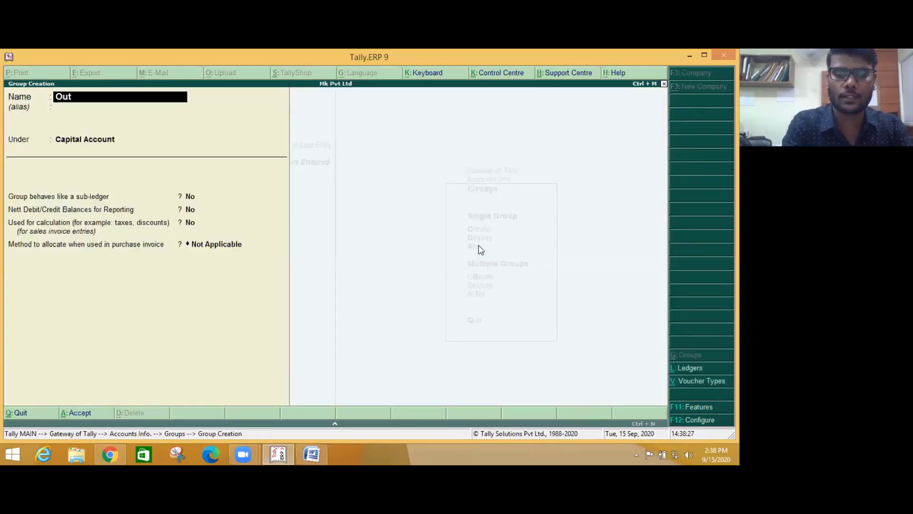
type("nding")
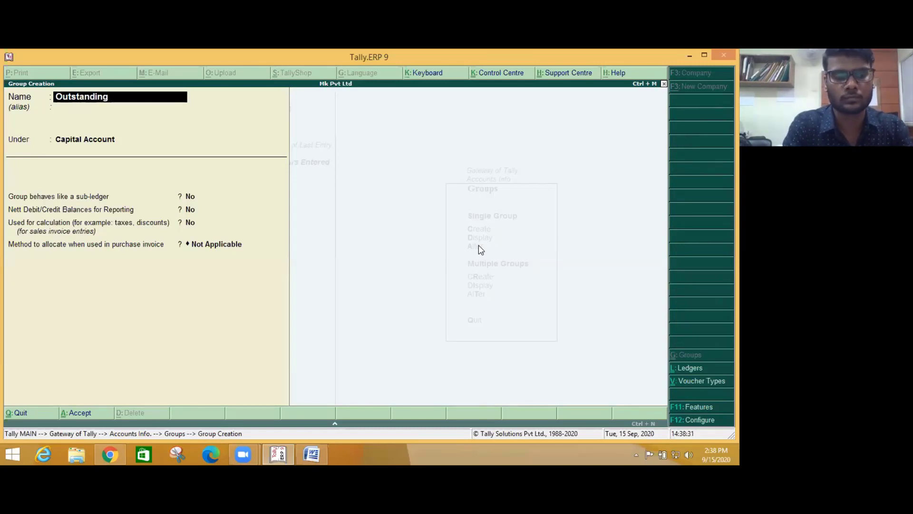
type(" Expenses")
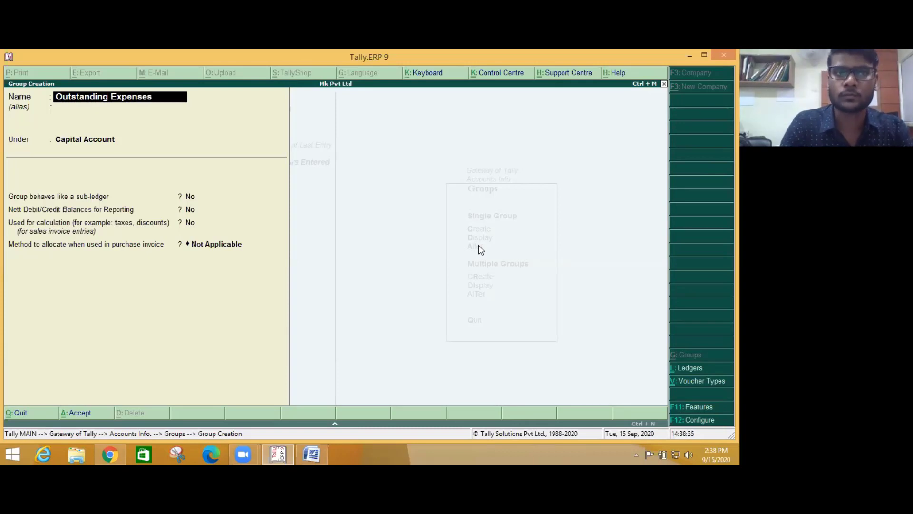
key("Return")
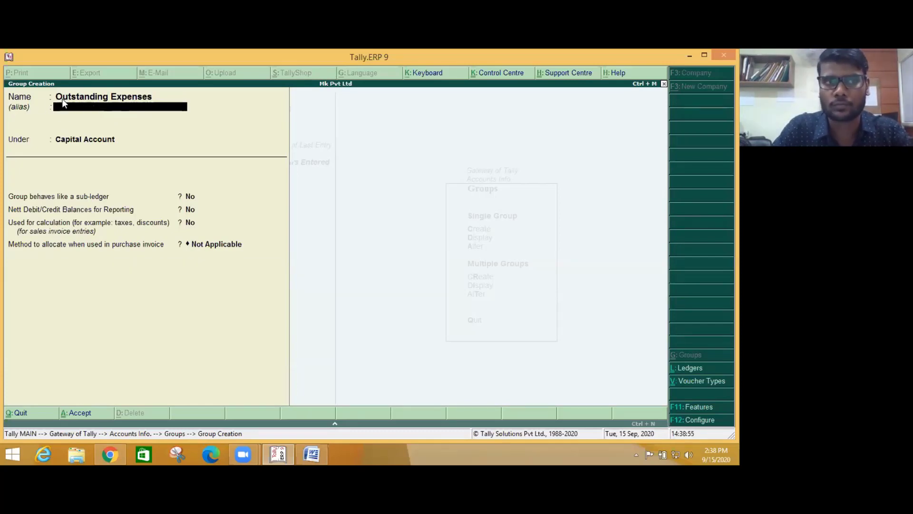
key("Return")
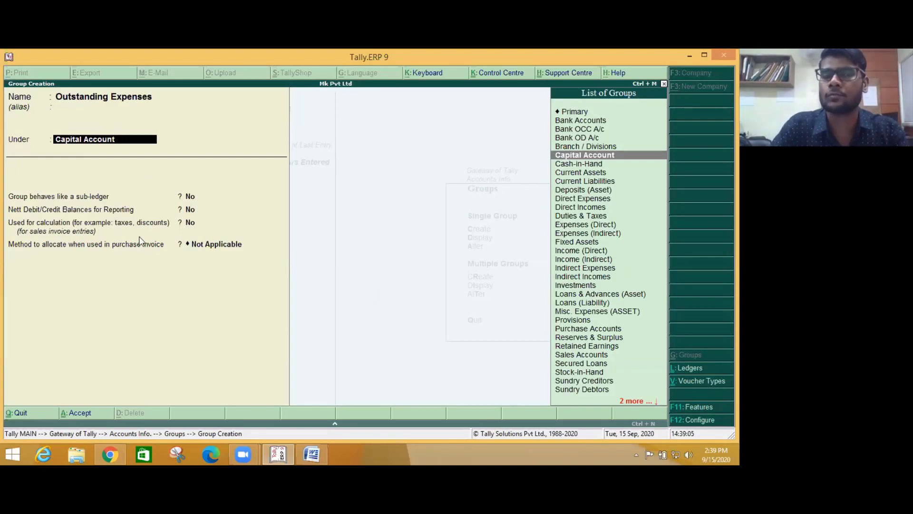
- Set the group's parent to Current Liabilities
type("Cur")
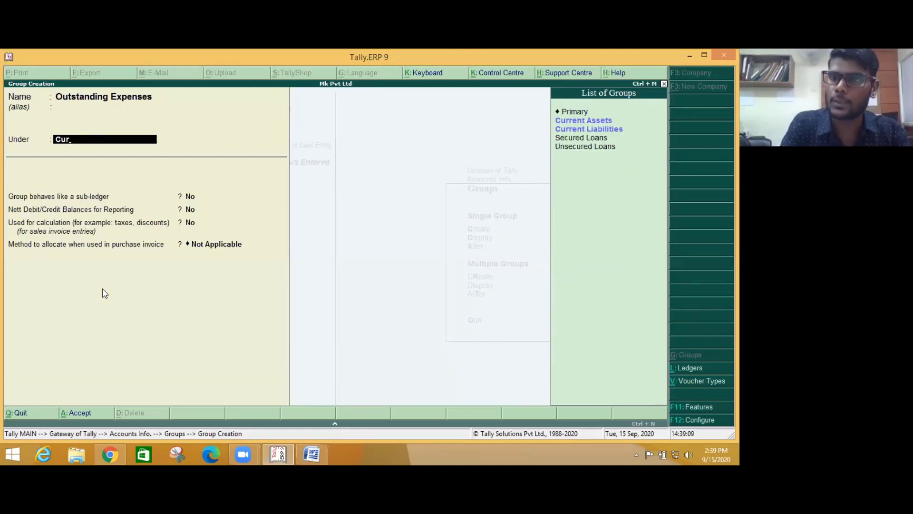
key("Down")
key("Down")
key("Up")
key("Down")
key("Up")
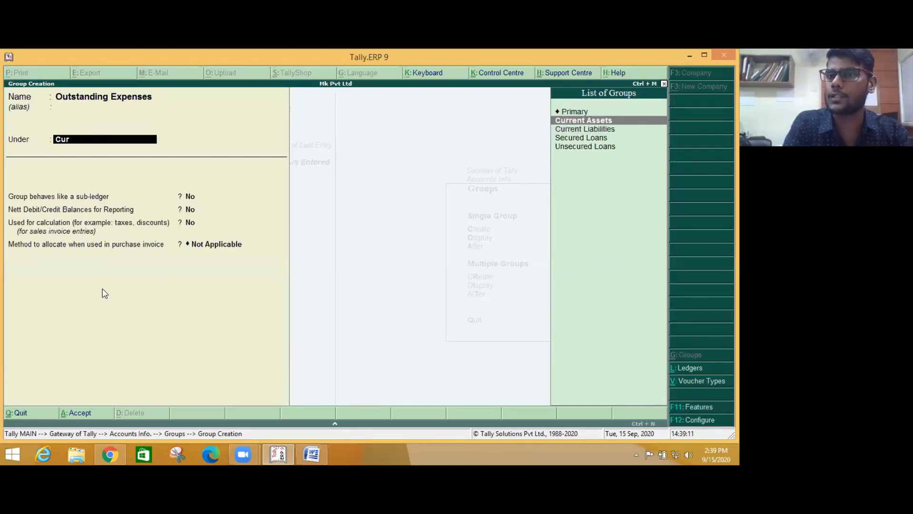
key("Down")
key("Return")
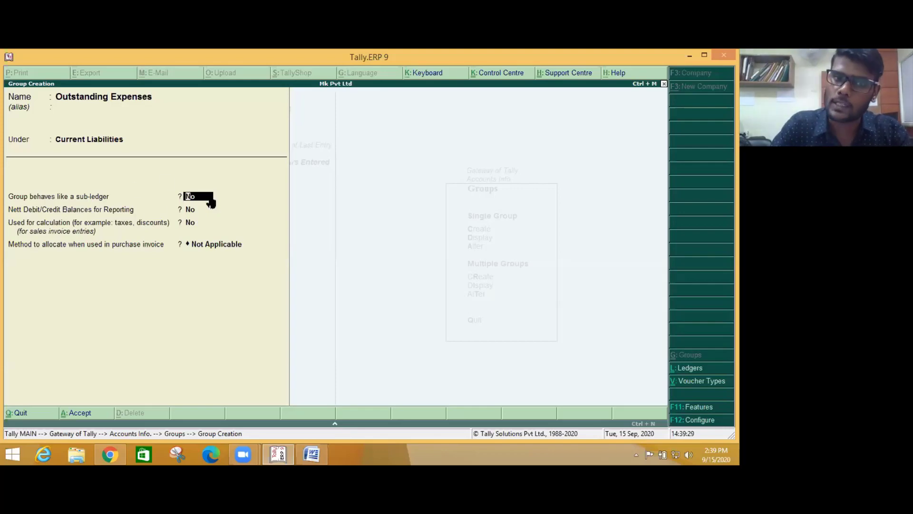
- Keep allocation method Not Applicable, save the group, and close the next blank form
key("Return")
key("Return")
key("Return")
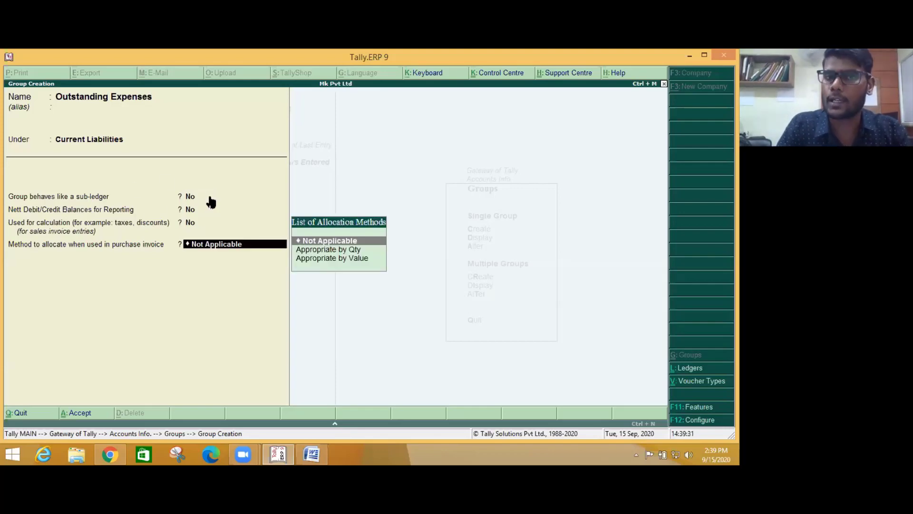
key("Return")
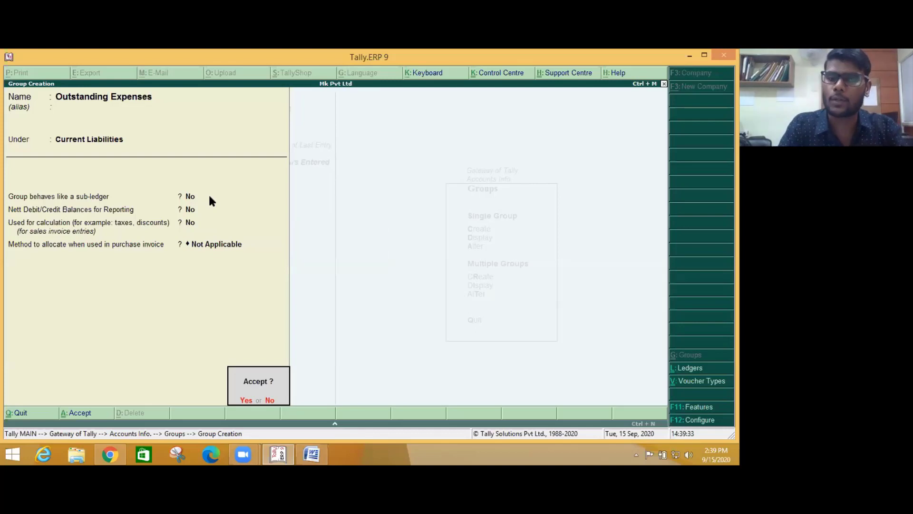
key("Return")
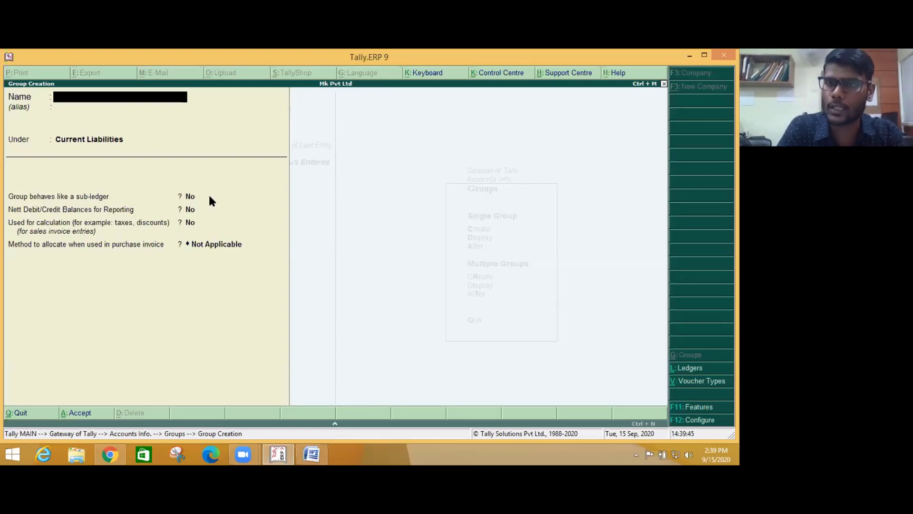
key("Escape")
key("Down")
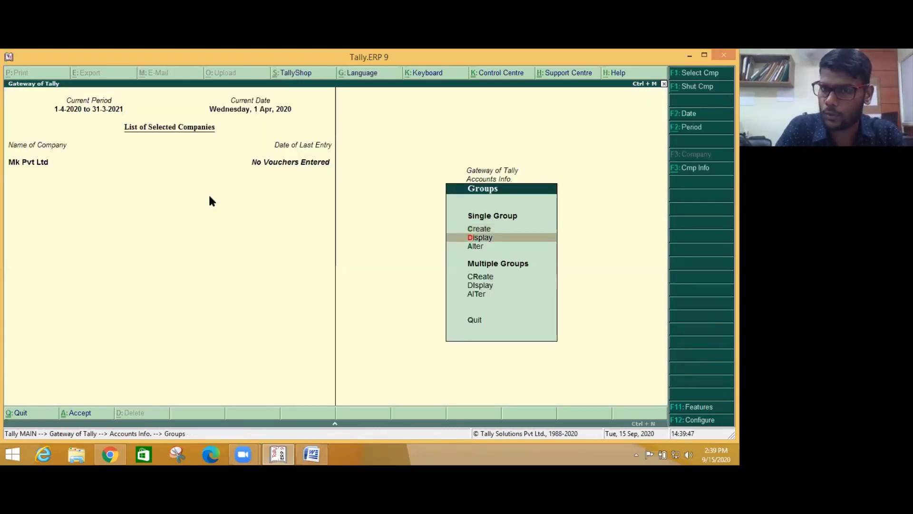
key("Up")
key("Return")
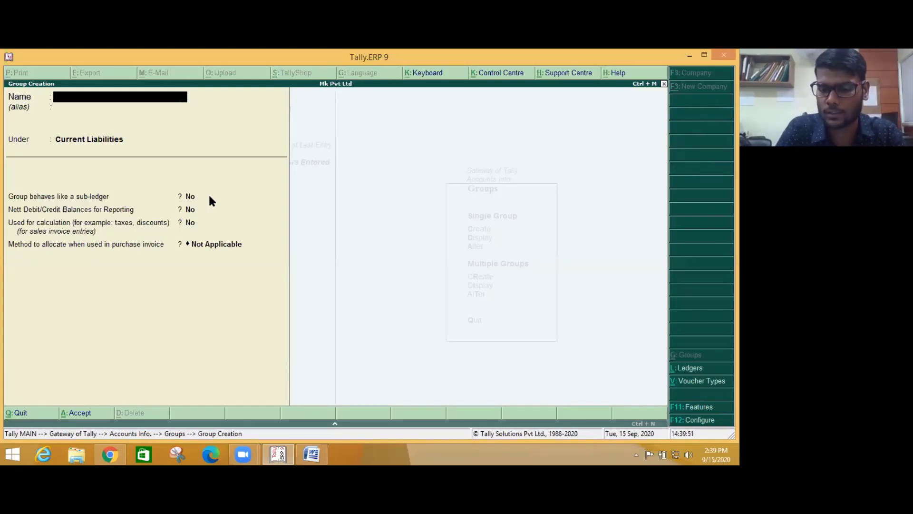
key("Escape")
key("Return")
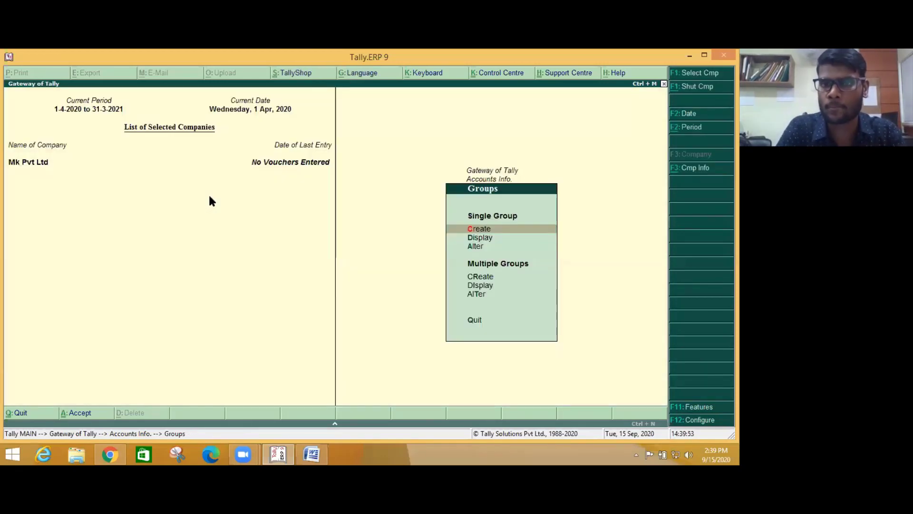
key("Down")
key("Down")
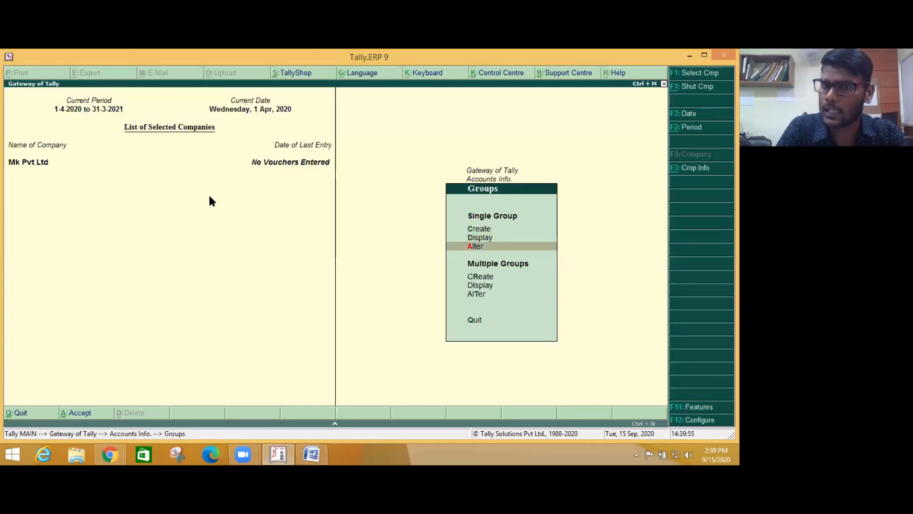
key("Up")
key("Return")
type("o")
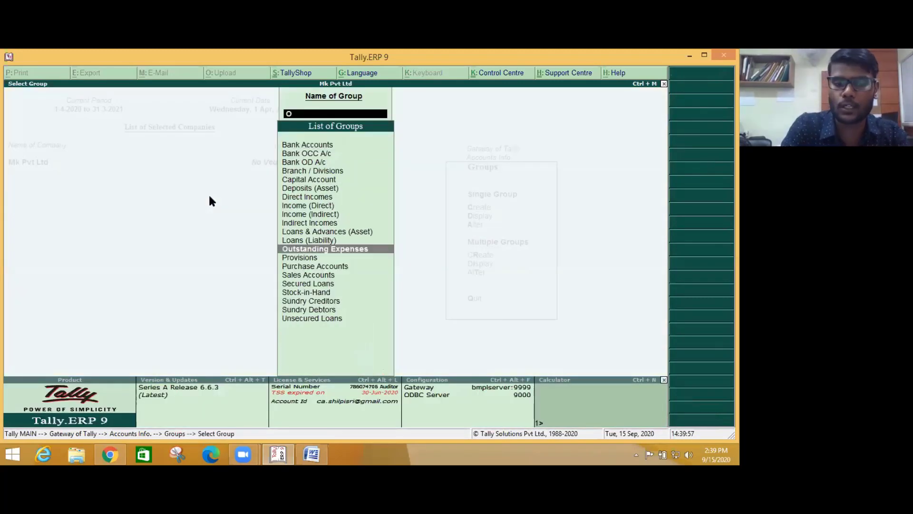
type("u")
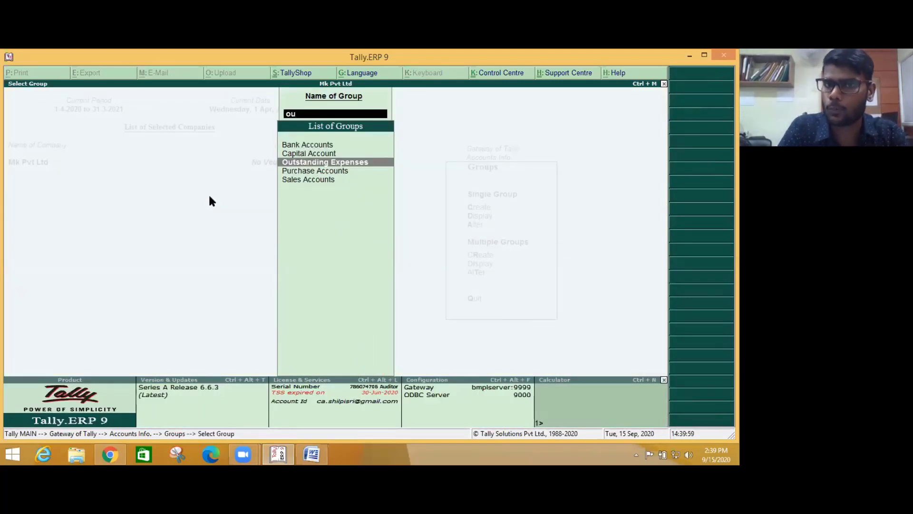
key("Return")
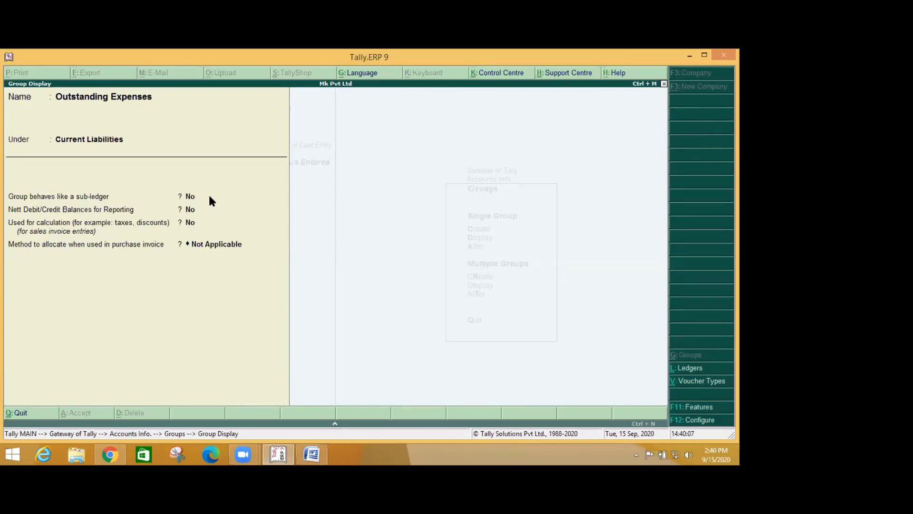
key("Escape")
key("Return")
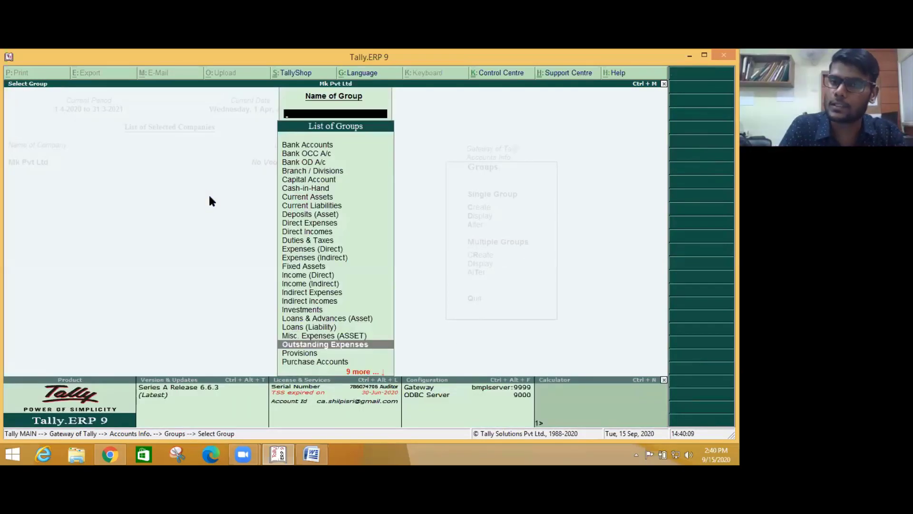
key("Escape")
key("Down")
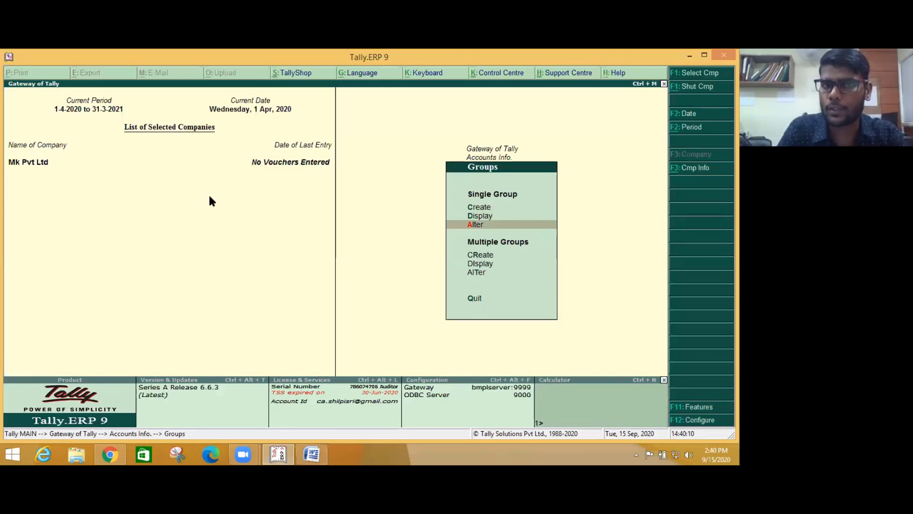
key("Return")
type("Out")
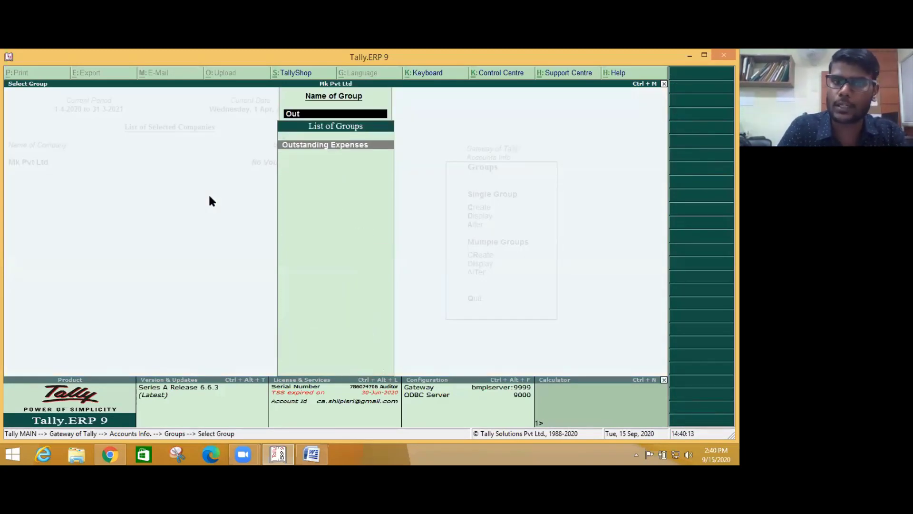
key("Return")
key("Return")
key("Return")
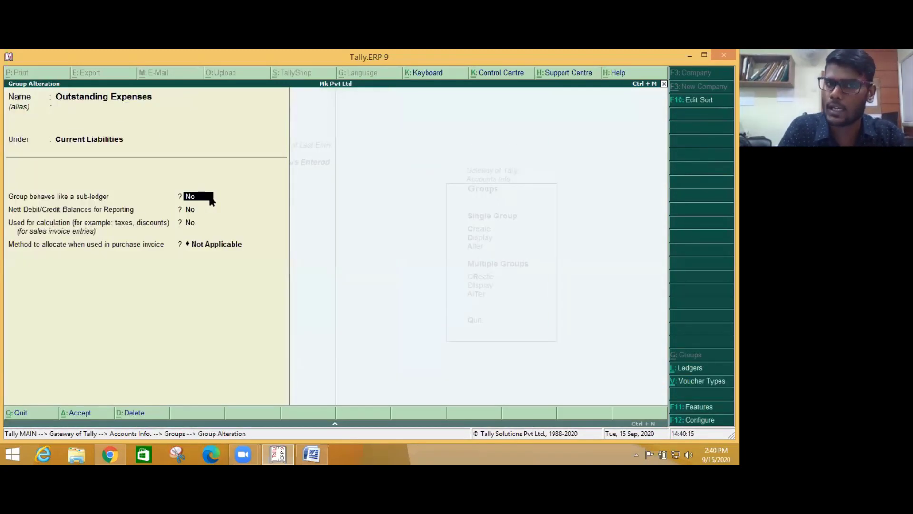
key("Return")
key("BackSpace")
key("BackSpace")
key("BackSpace")
key("BackSpace")
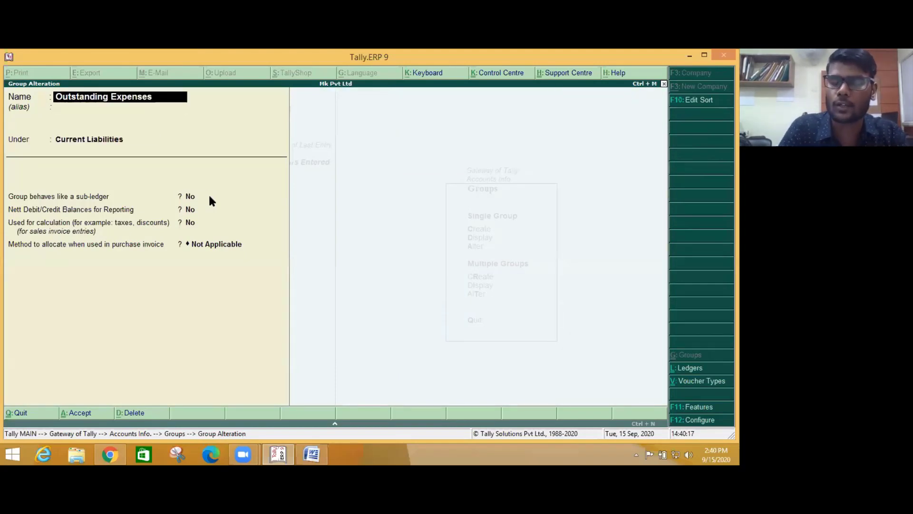
key("Return")
key("Return")
key("Return")
key("Return")
key("Return")
key("Return")
key("Return")
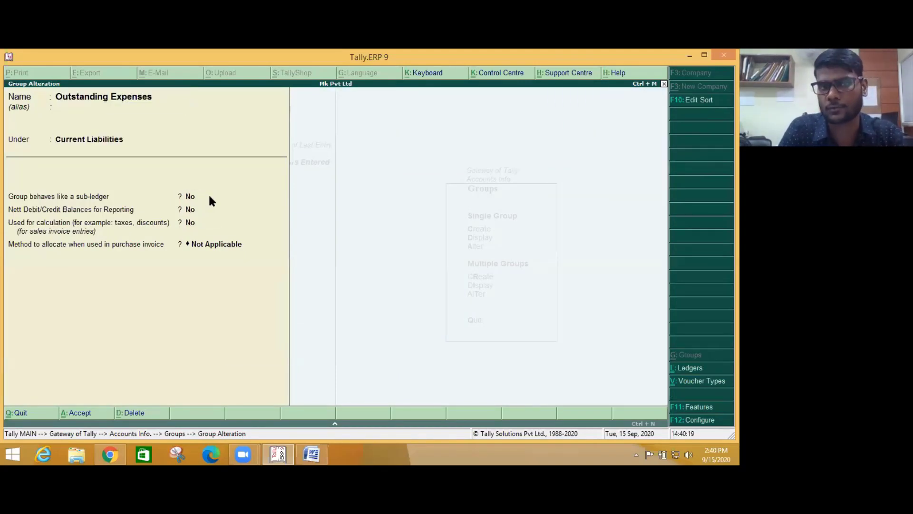
key("BackSpace")
key("BackSpace")
key("BackSpace")
key("BackSpace")
key("BackSpace")
key("BackSpace")
key("BackSpace")
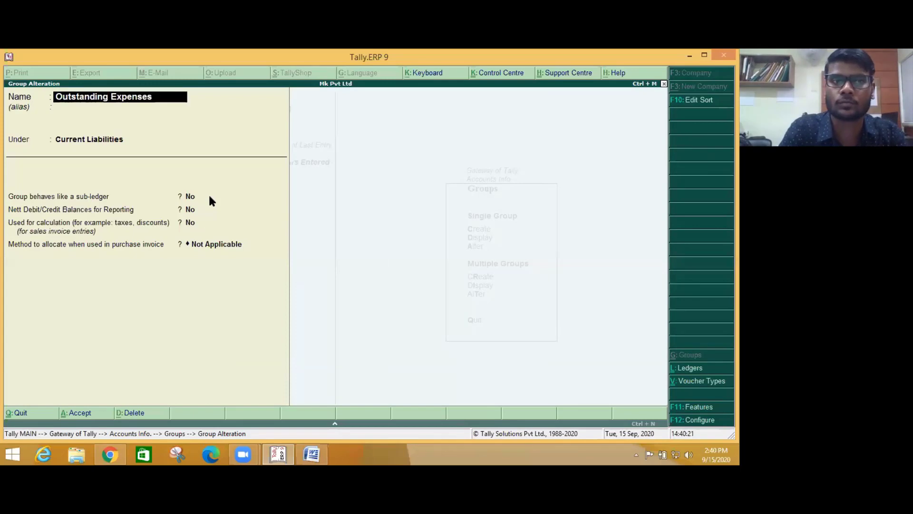
key("Escape")
key("Return")
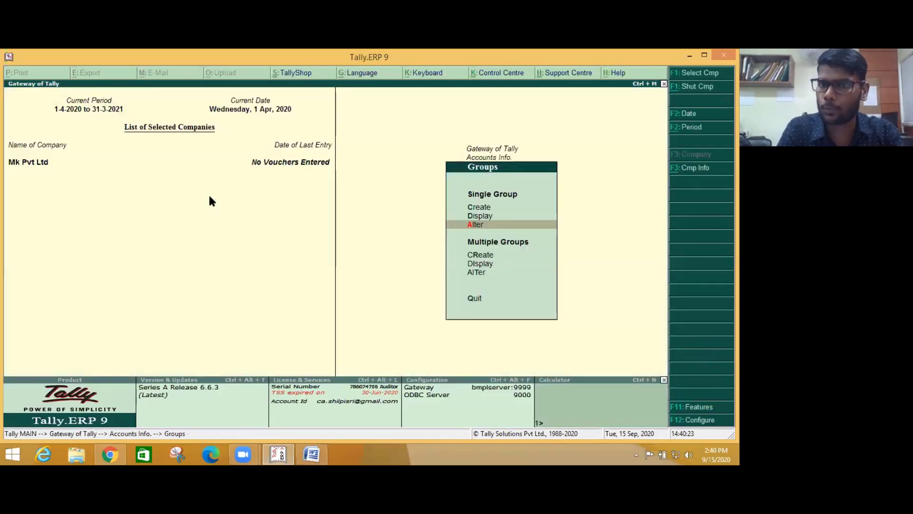
key("Down")
key("Down")
key("Down")
key("Return")
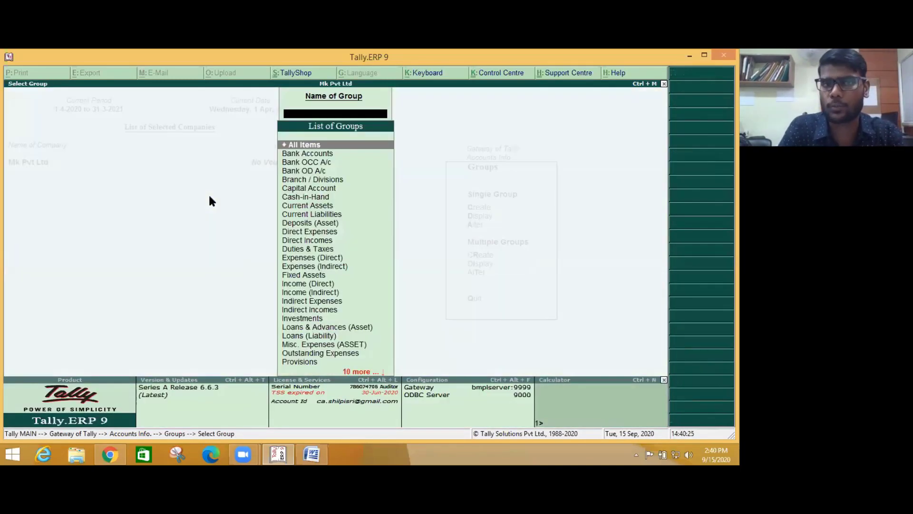
key("Return")
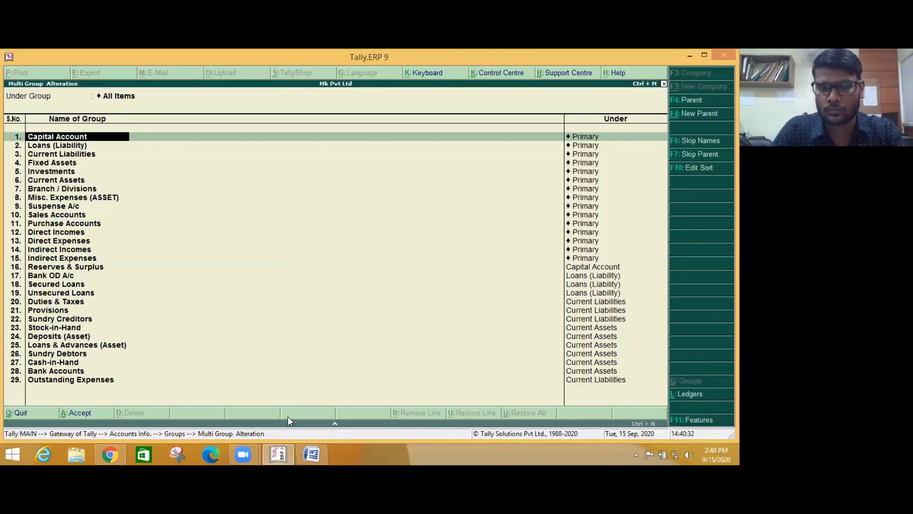
key("Escape")
key("Return")
key("Escape")
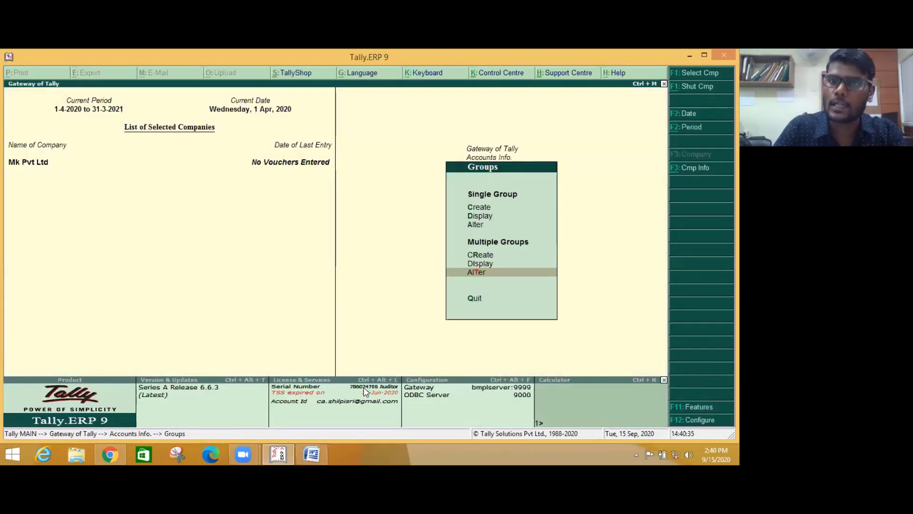
- Go from the group masters to the ledger options and open multiple ledger creation
key("Escape")
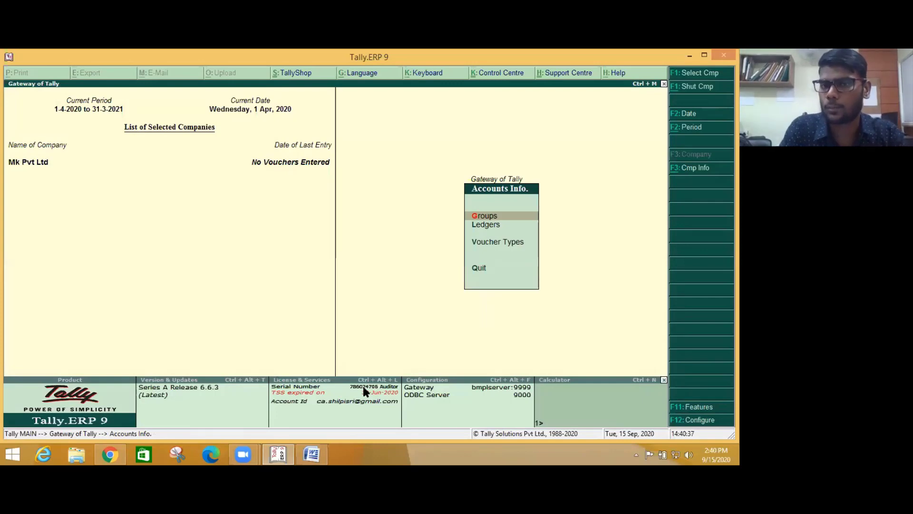
key("Down")
key("Return")
key("Down")
key("Down")
key("Down")
key("Down")
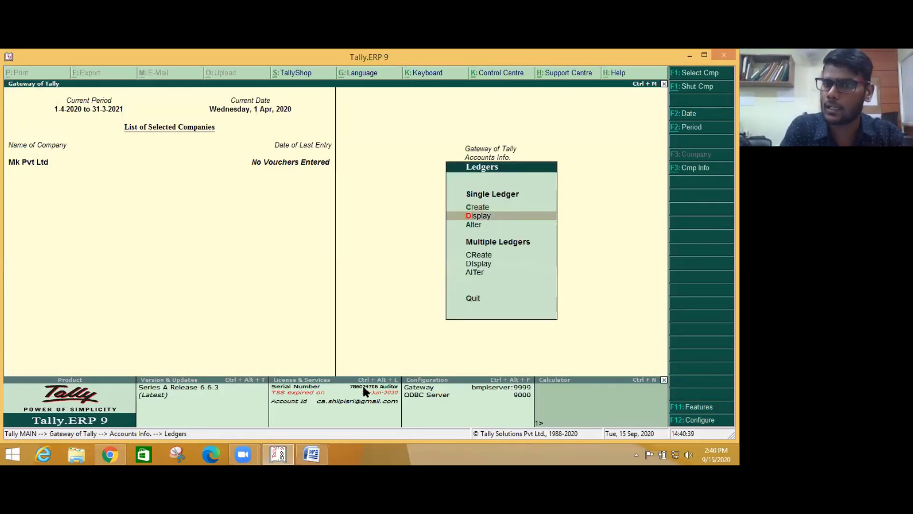
key("Up")
key("Return")
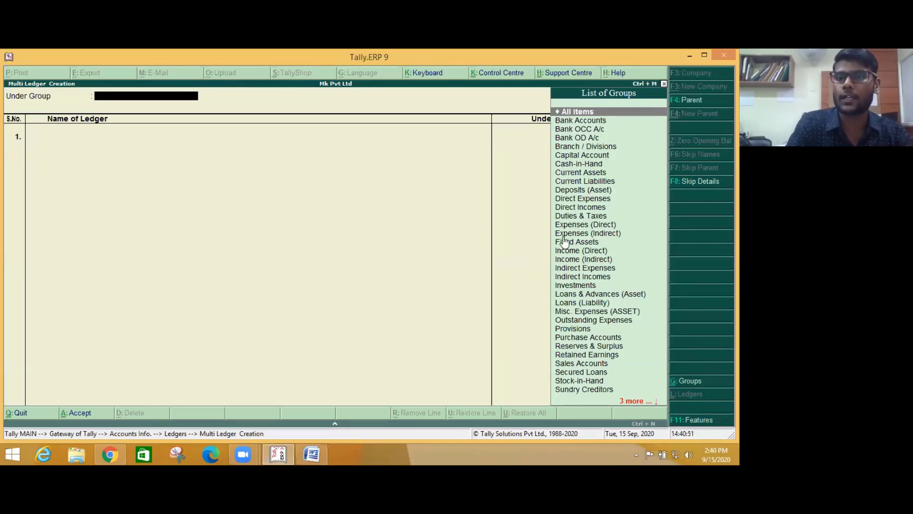
- Accept All Items as the group filter, quit multiple creation, and select single ledger Create
key("Down")
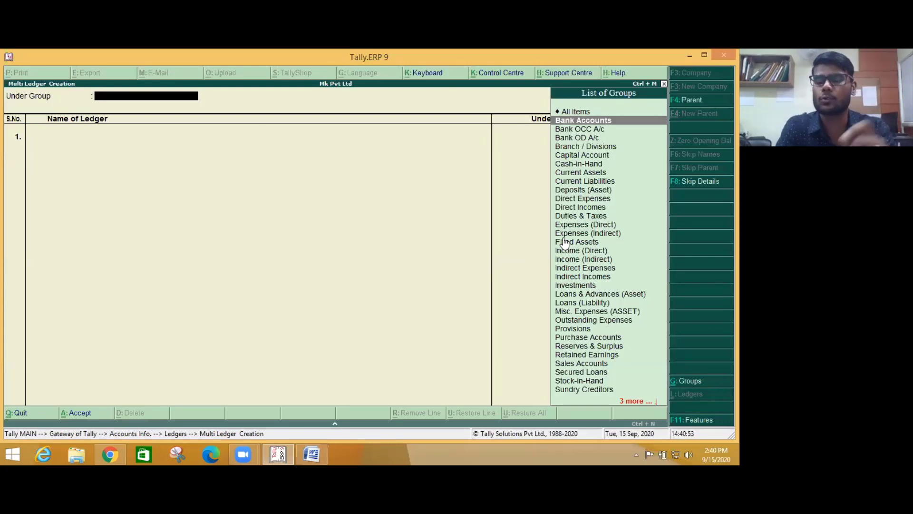
key("Up")
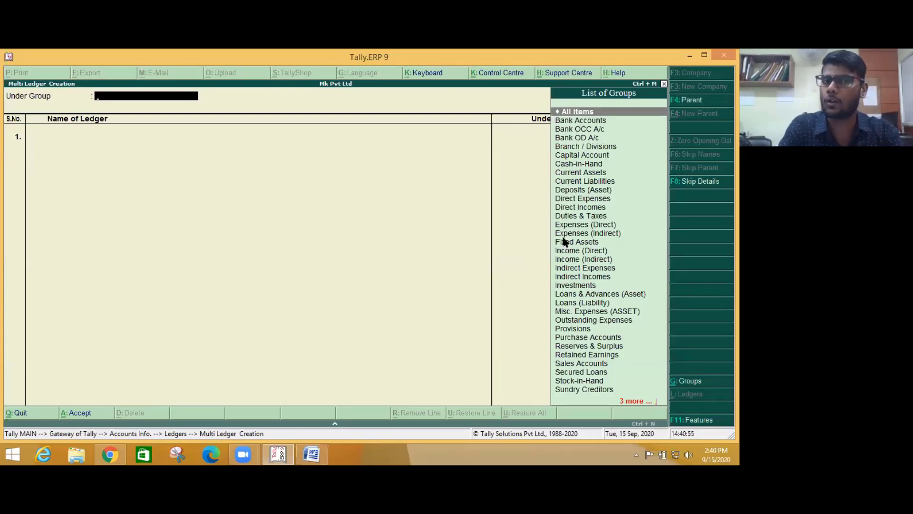
key("Return")
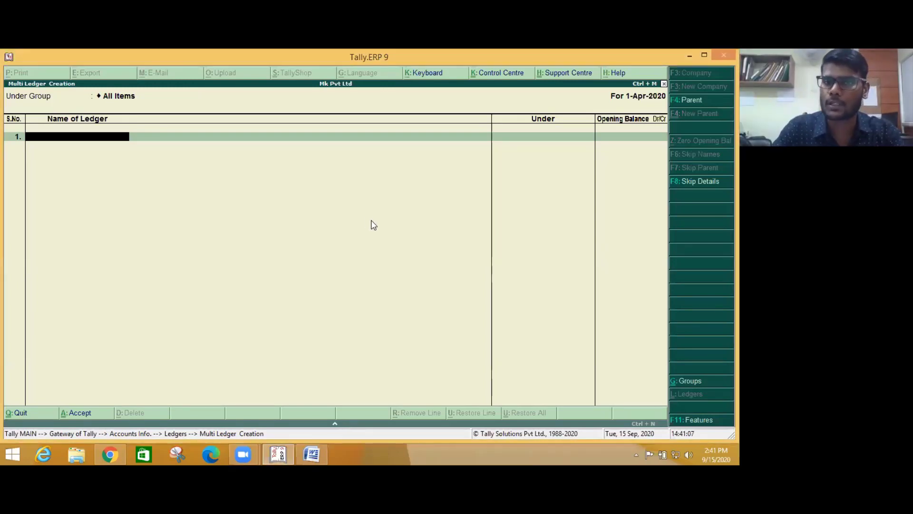
key("Escape")
key("Return")
key("Up")
key("Up")
key("Up")
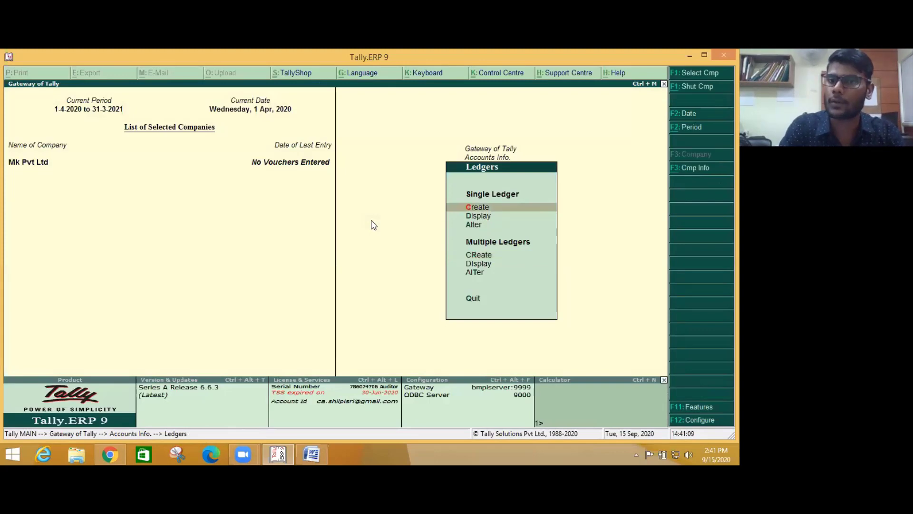
- Open a blank Ledger Creation form and copy 'Equity Share Capital' from the Word notes
key("Return")
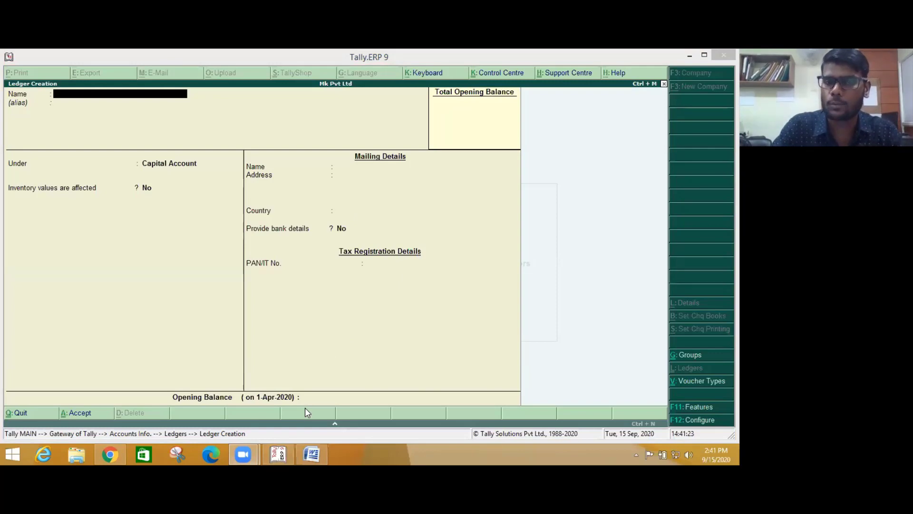
key("alt+Tab")
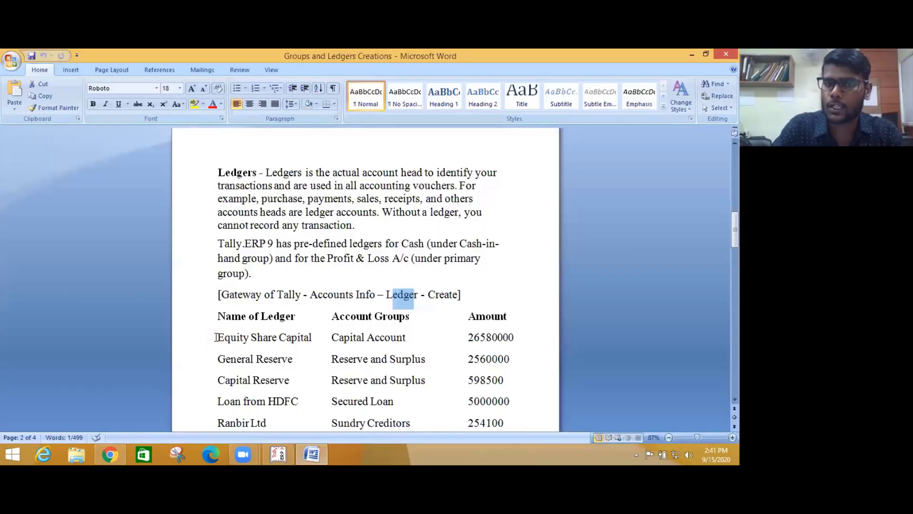
left_click_drag(217, 337, 308, 345)
key("ctrl+c")
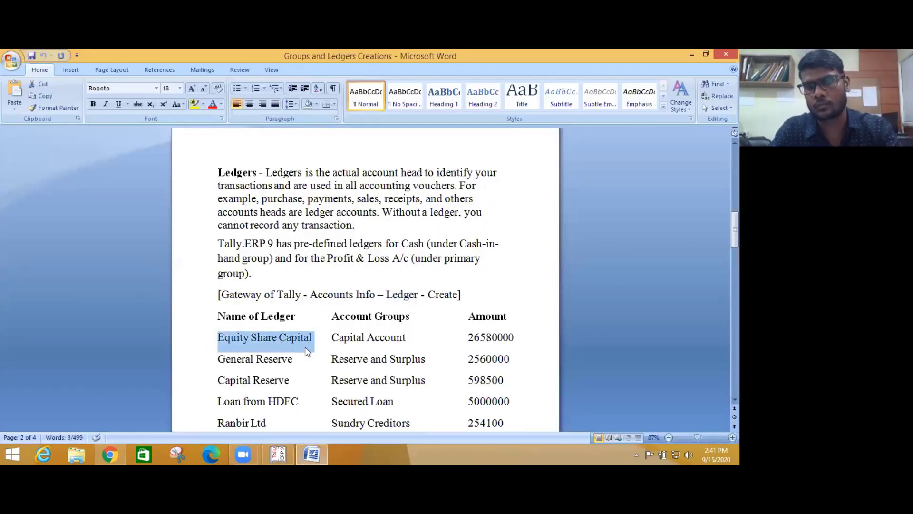
key("alt+Tab")
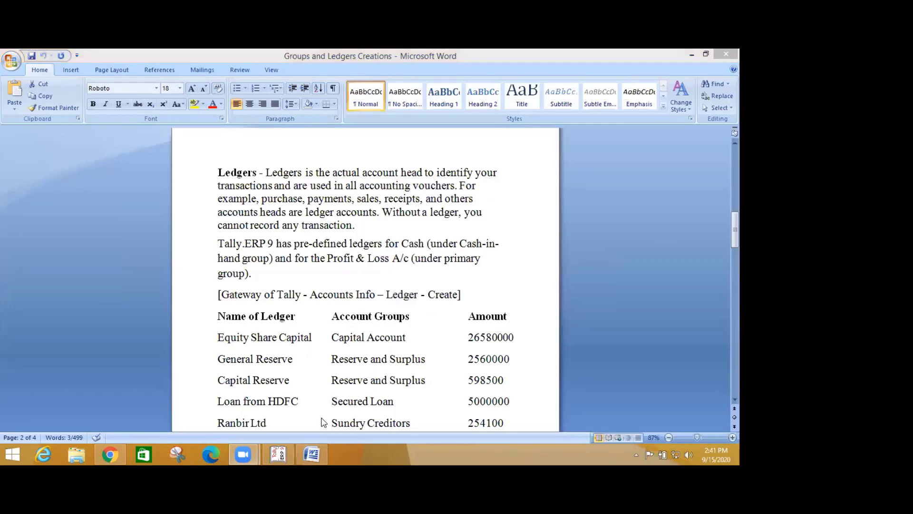
left_click(279, 453)
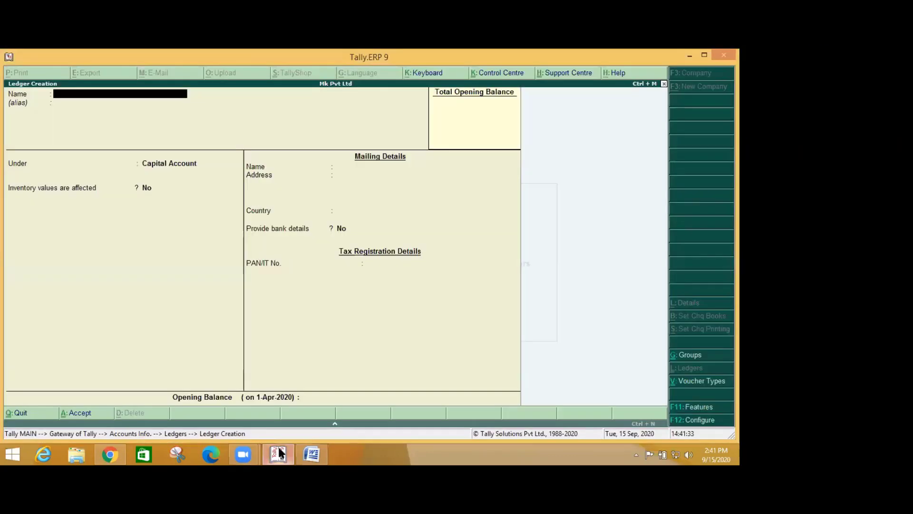
- Paste 'Equity Share Capital' as the ledger name and move on to the Under field
key("ctrl+v")
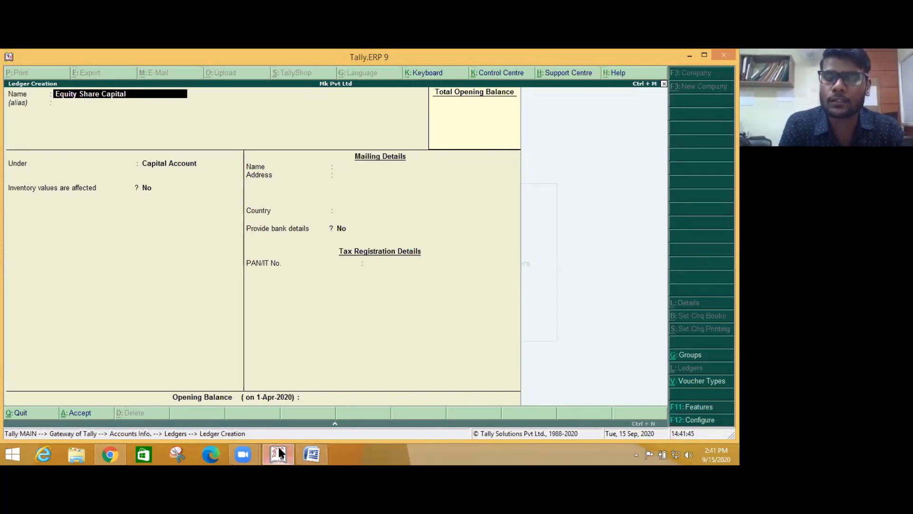
key("Return")
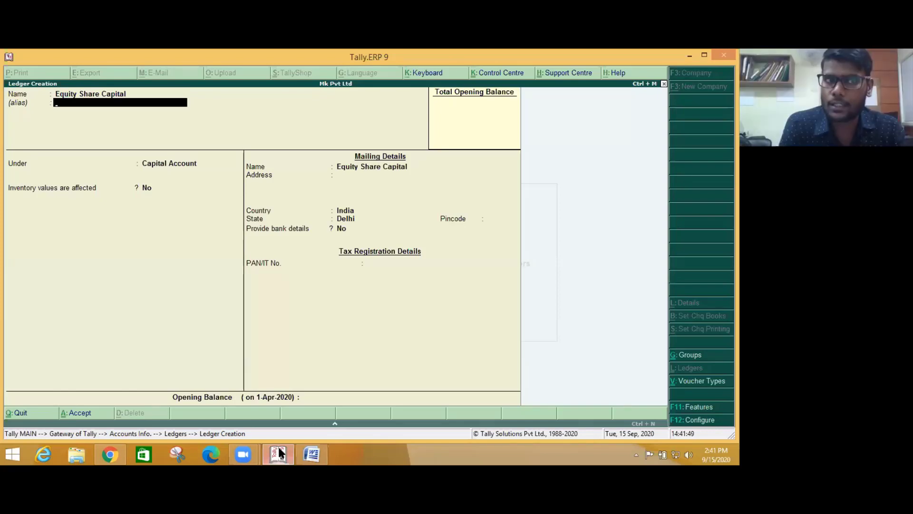
key("Return")
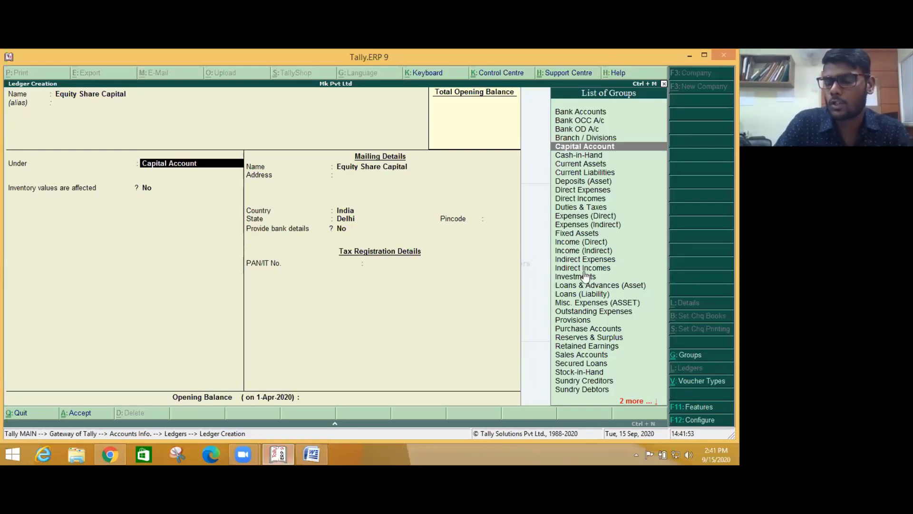
- Confirm Outstanding Expenses is listed, then put the ledger under Capital Account and recheck it
type("Out")
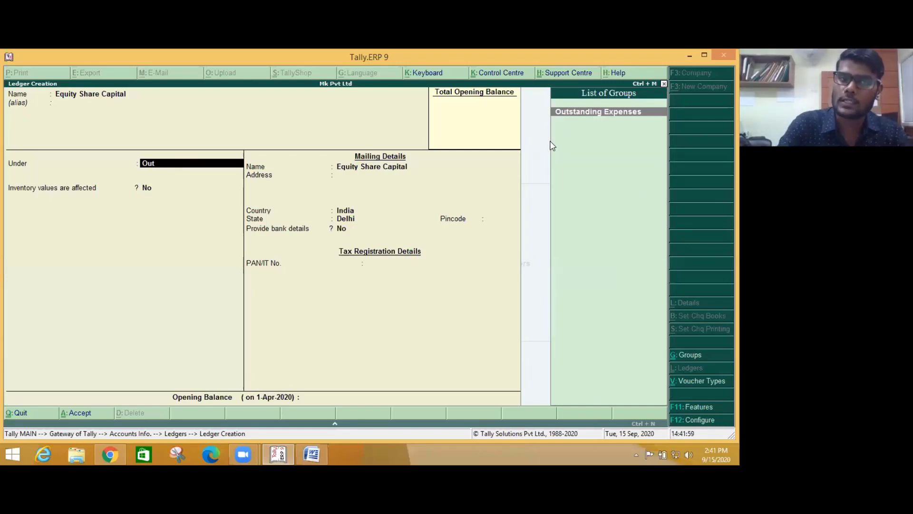
key("BackSpace")
key("BackSpace")
key("BackSpace")
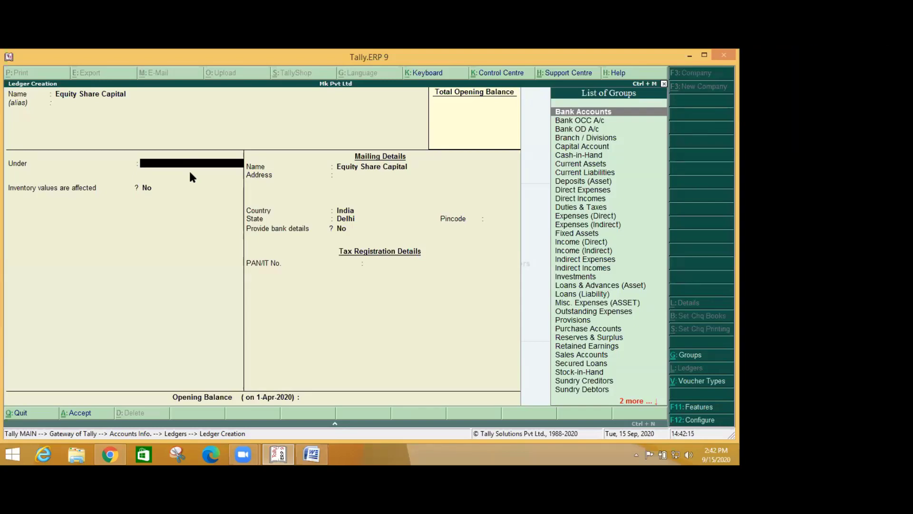
type("Cap")
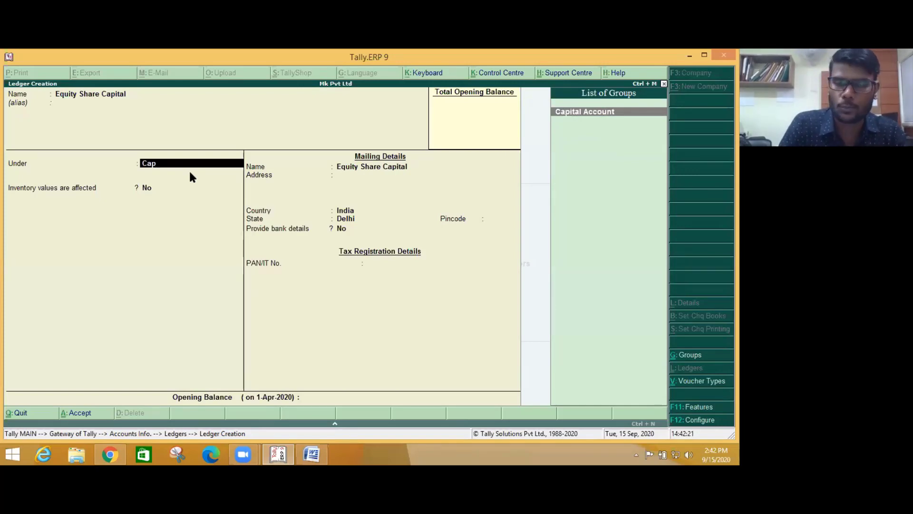
key("Return")
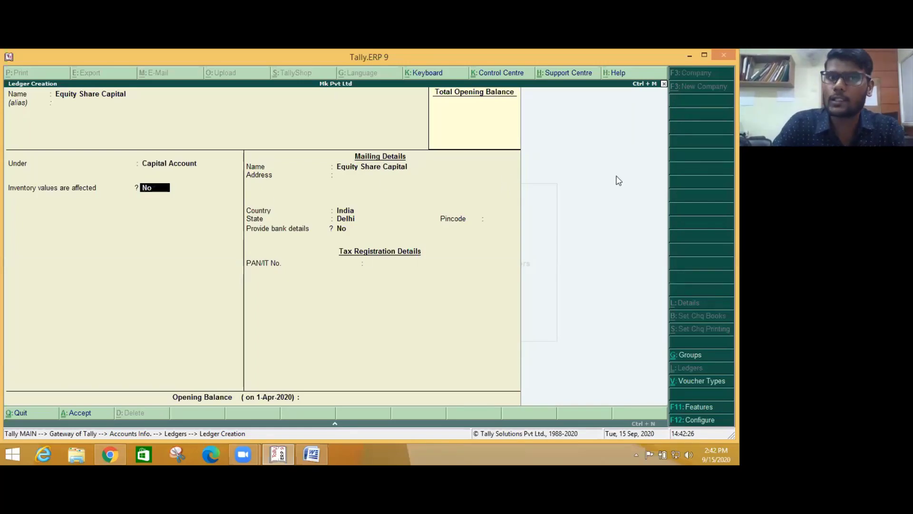
left_click(120, 93)
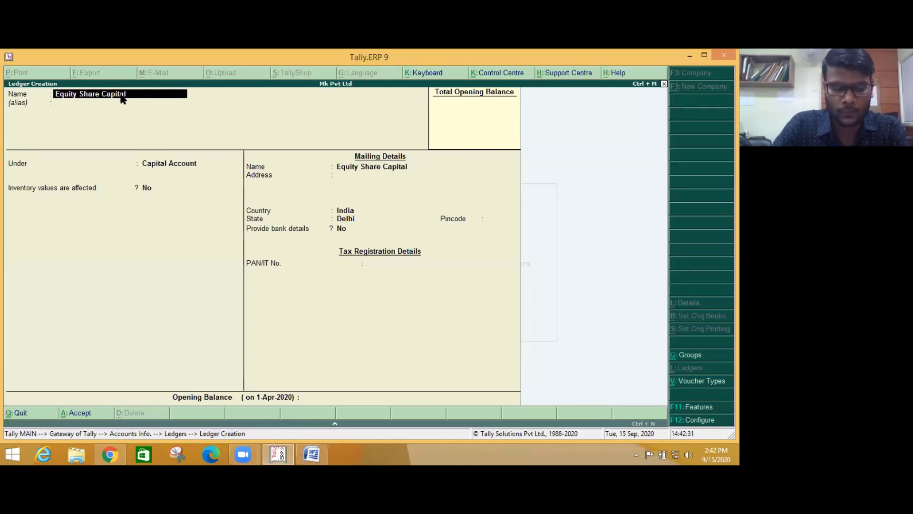
left_click(161, 164)
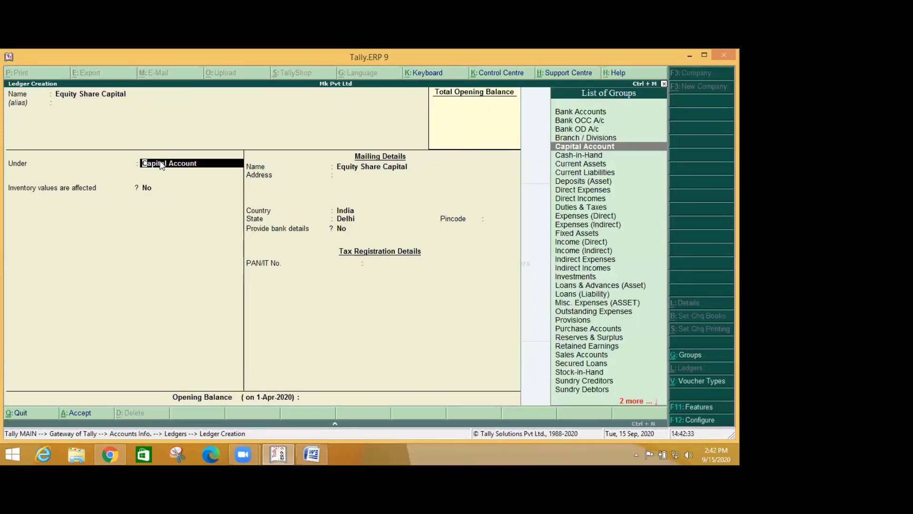
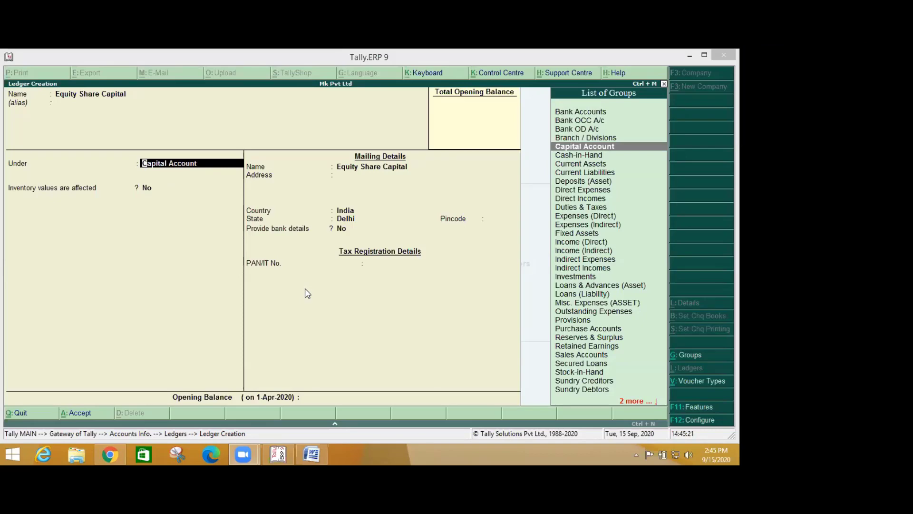
- Enter 26580000, copied from the Word table, as Equity Share Capital's opening balance
key("Return")
key("Return")
key("Return")
key("Return")
key("Return")
key("Return")
key("Return")
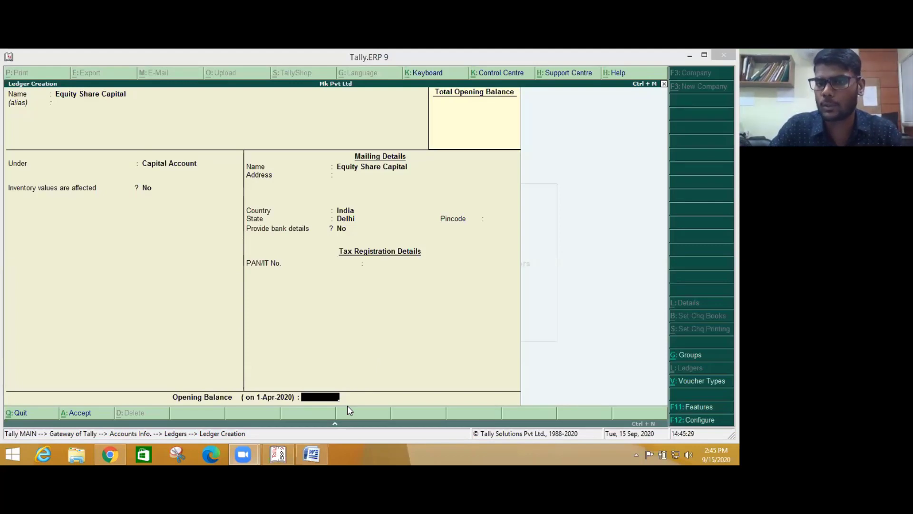
key("alt+Tab")
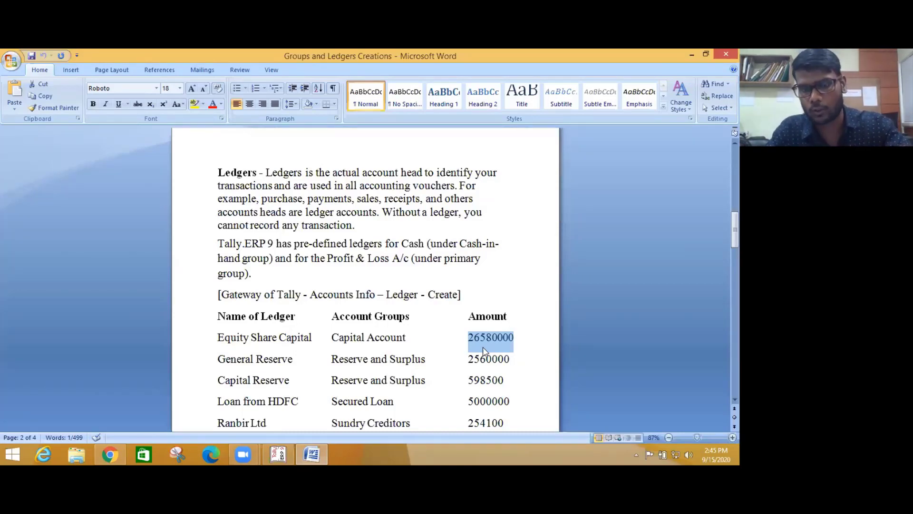
key("alt+Tab")
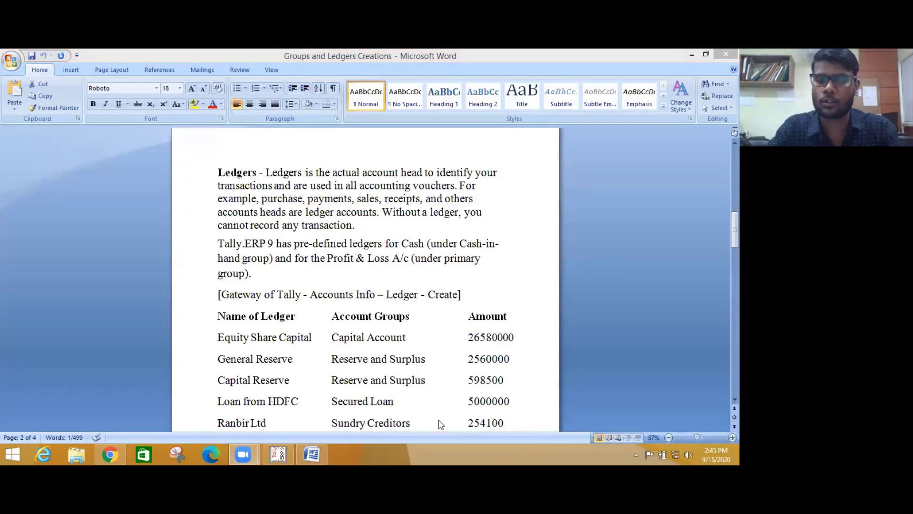
left_click(279, 452)
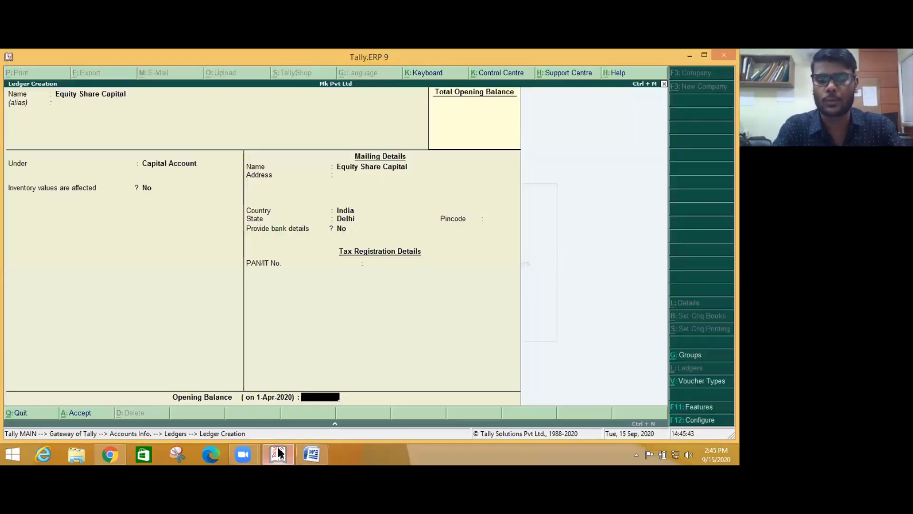
key("ctrl+alt+v")
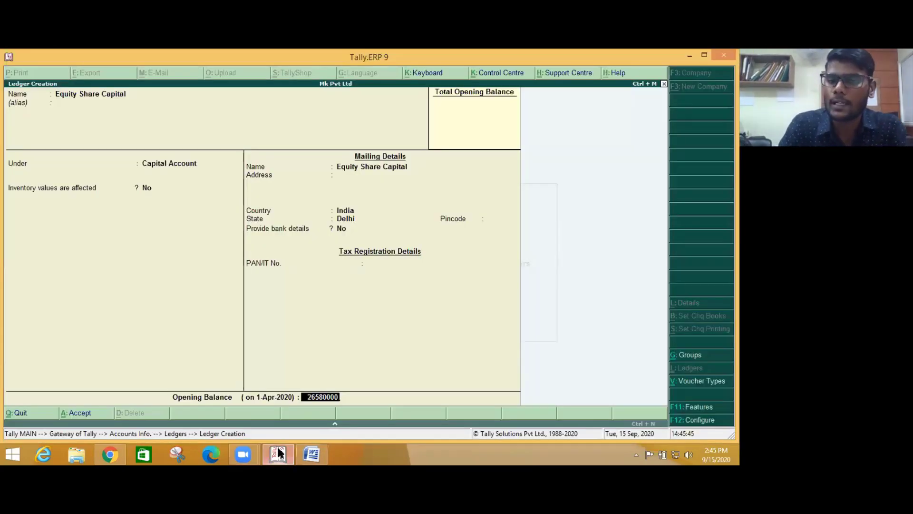
key("Return")
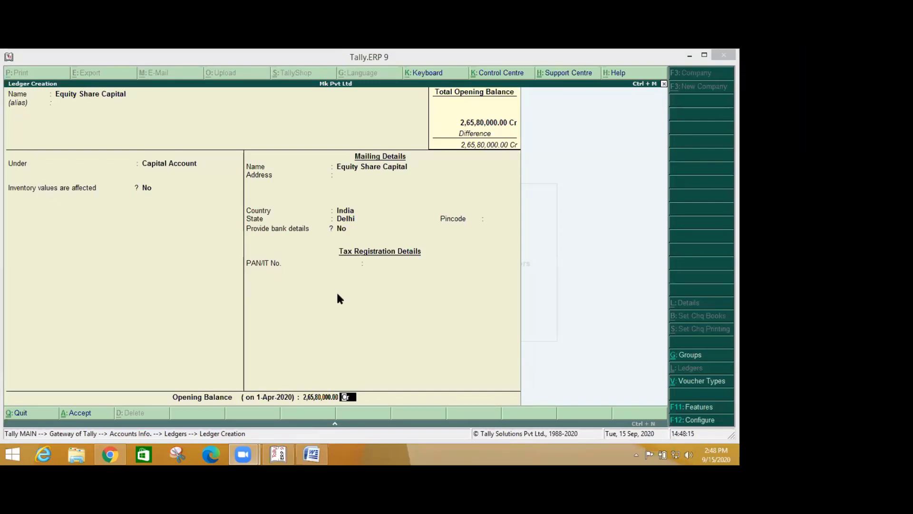
- Keep the 2,65,80,000.00 balance as Cr and move through to the ledger's Accept prompt
key("Return")
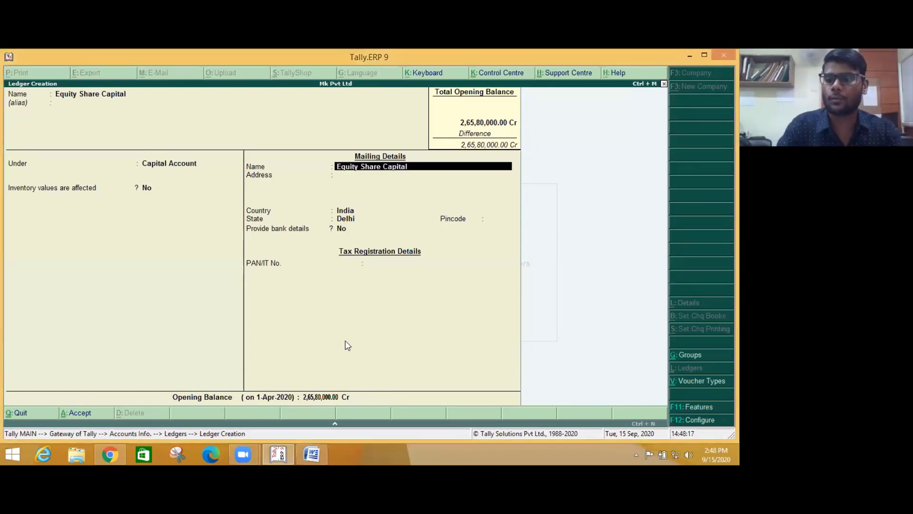
key("Return")
key("Return")
key("Return")
key("Return")
key("Return")
key("Return")
key("Return")
key("Return")
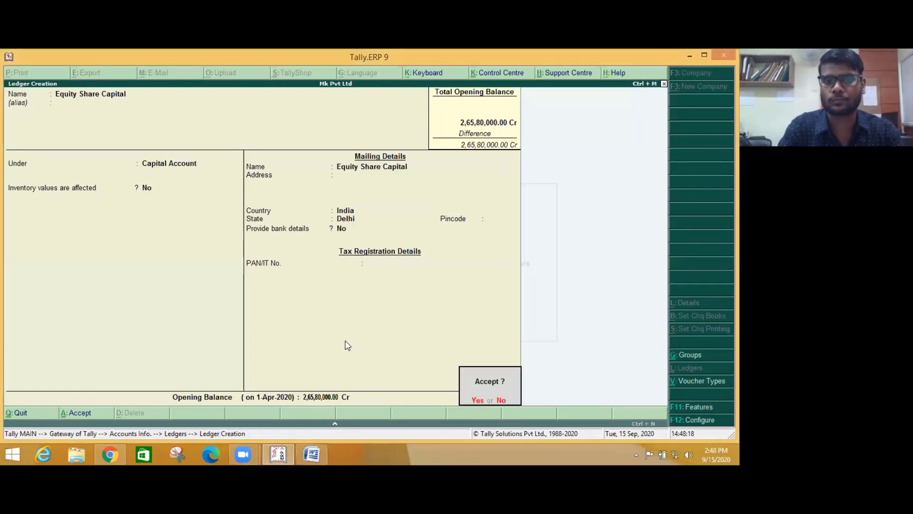
key("Return")
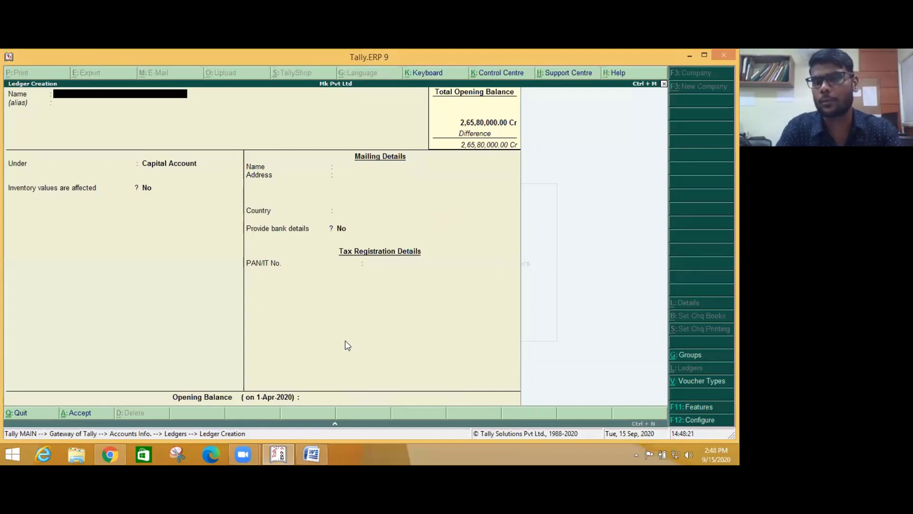
key("Escape")
key("Return")
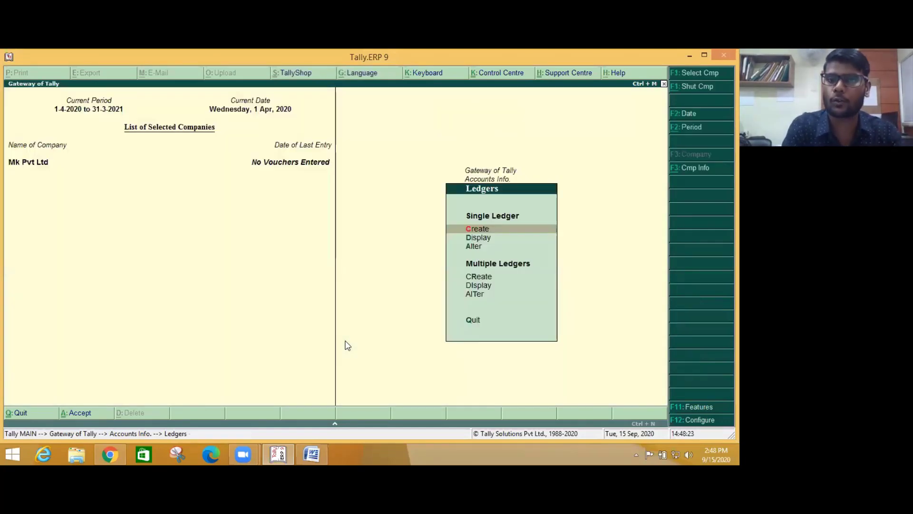
key("Down")
key("Down")
key("Return")
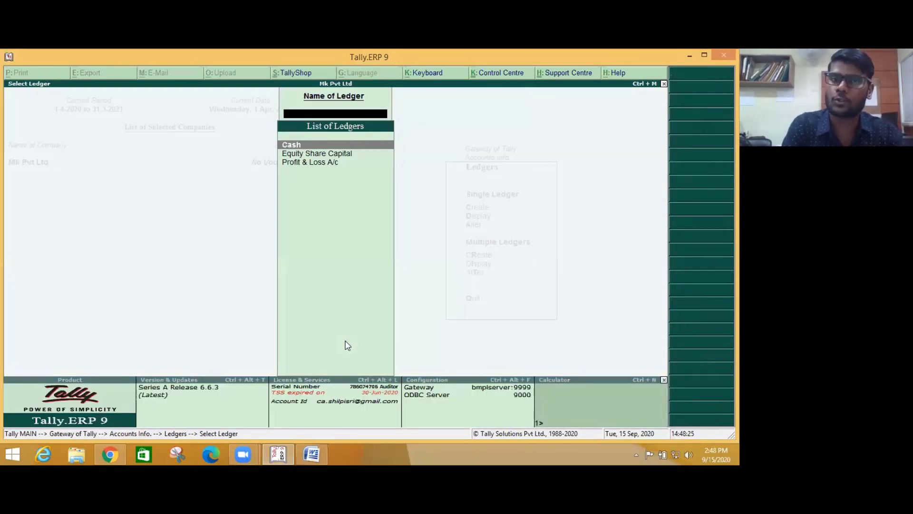
key("Down")
key("Down")
key("Escape")
key("Escape")
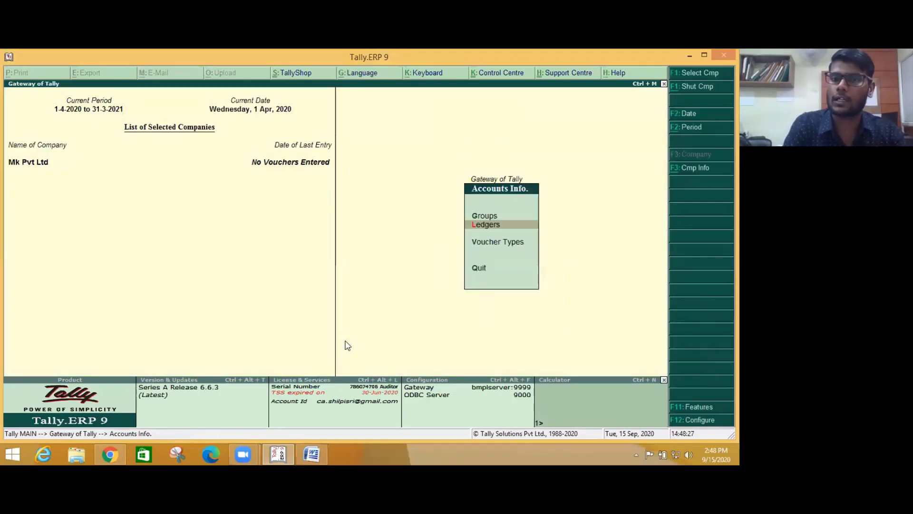
key("Return")
key("Return")
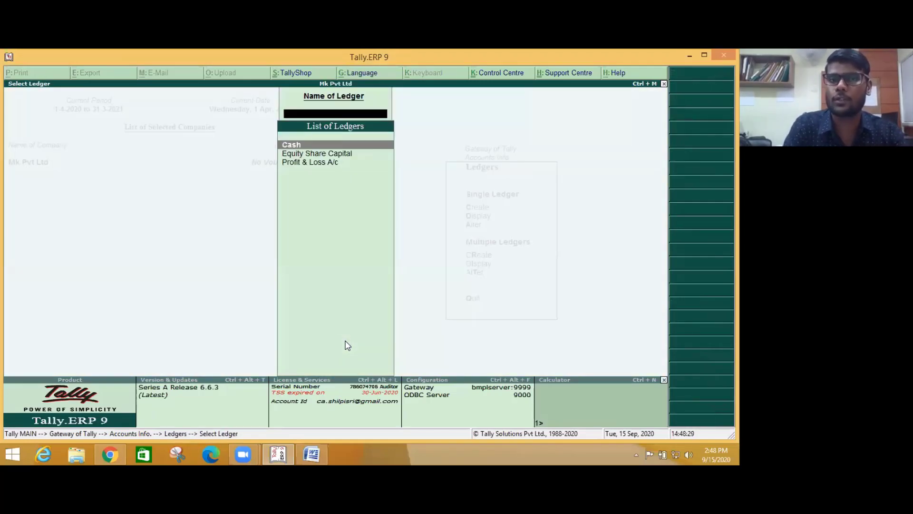
key("Down")
key("Down")
key("Up")
key("Return")
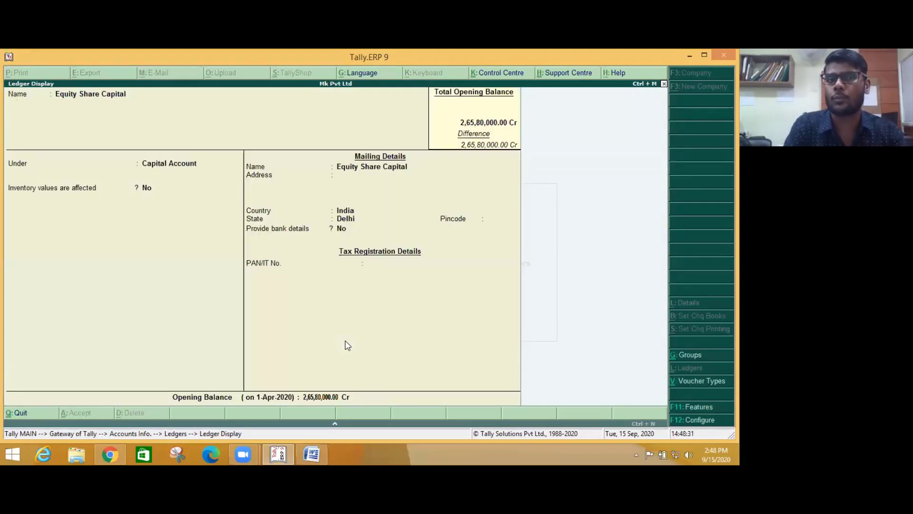
key("Escape")
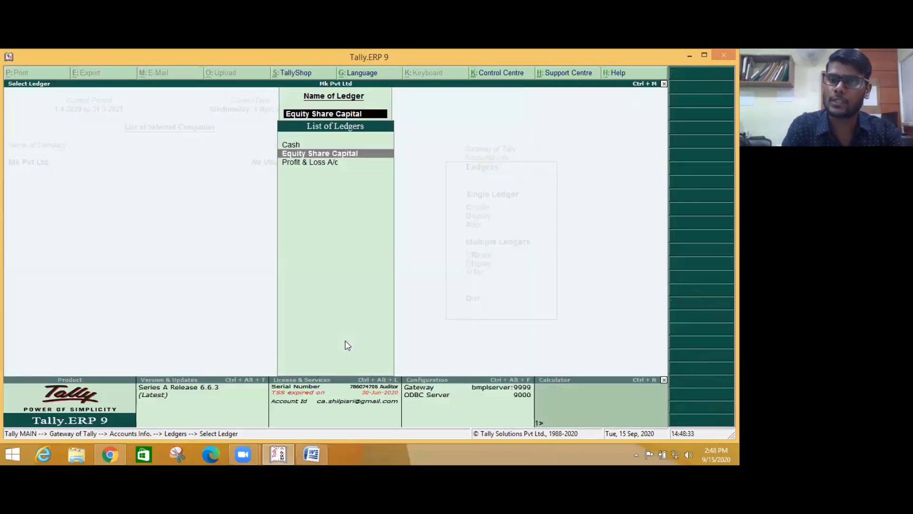
key("Escape")
key("Down")
key("Return")
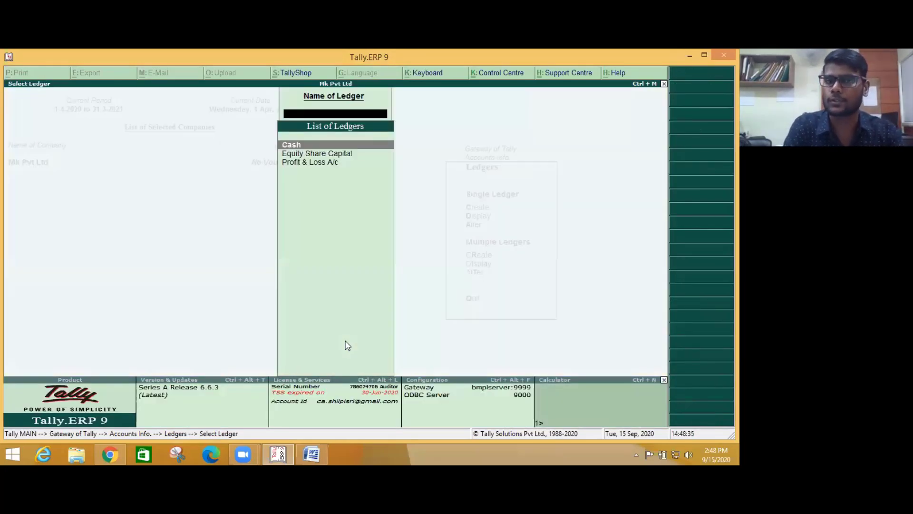
key("Down")
key("Return")
key("Return")
key("Return")
key("Return")
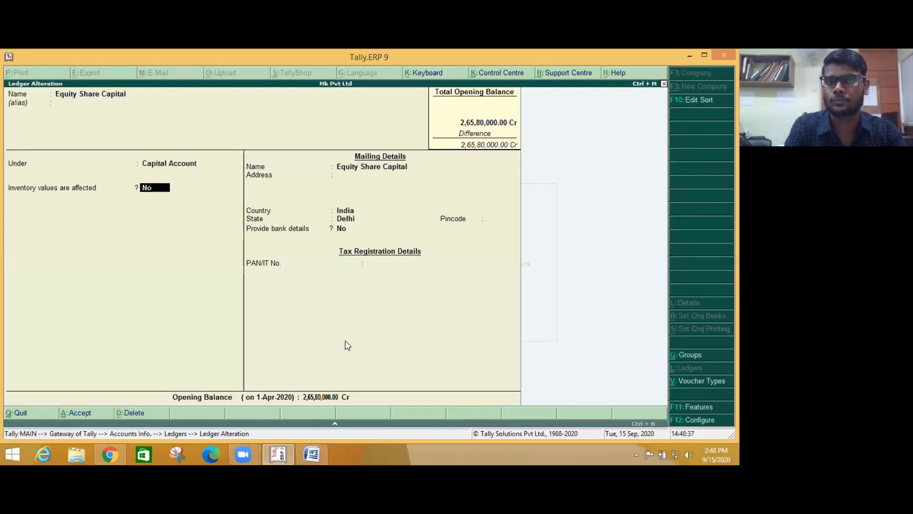
key("Escape")
key("y")
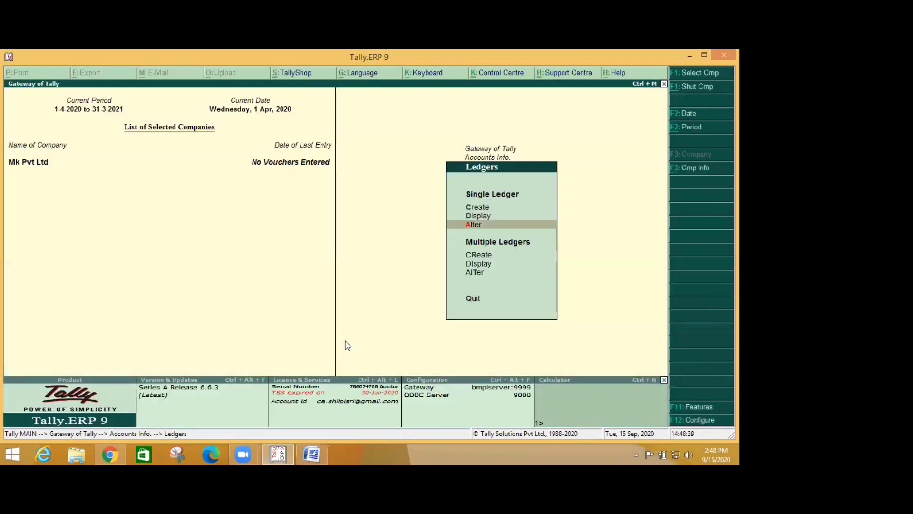
key("Up")
key("Up")
key("Return")
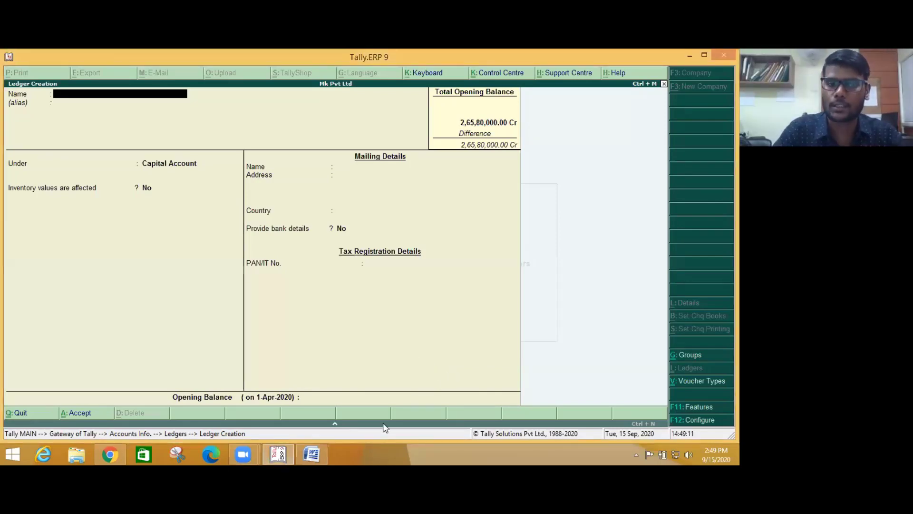
- Name the new ledger General Reserve and place it under Reserves & Surplus
key("alt+Tab")
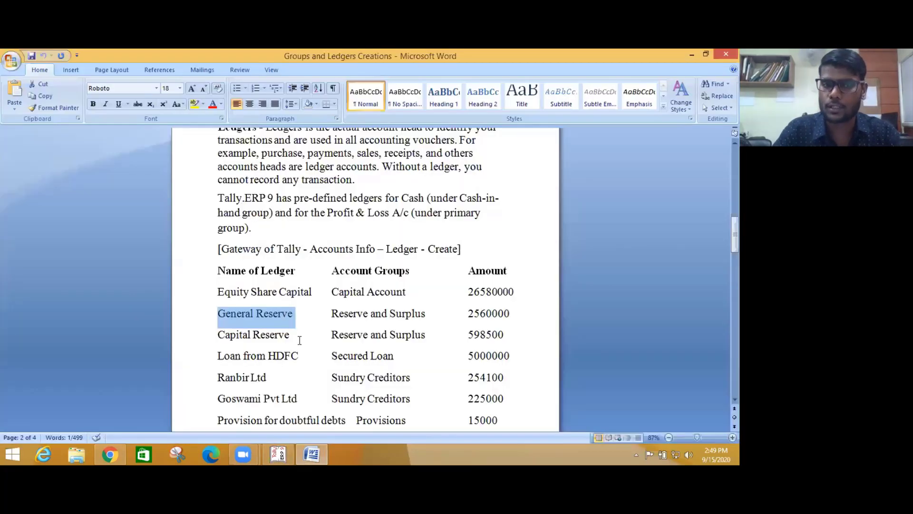
key("alt+Tab")
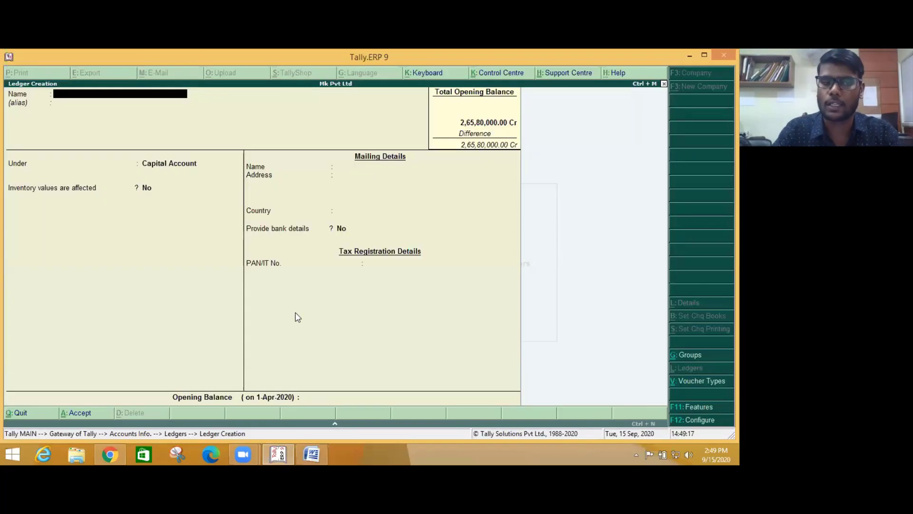
key("ctrl+alt+v")
key("Return")
key("Return")
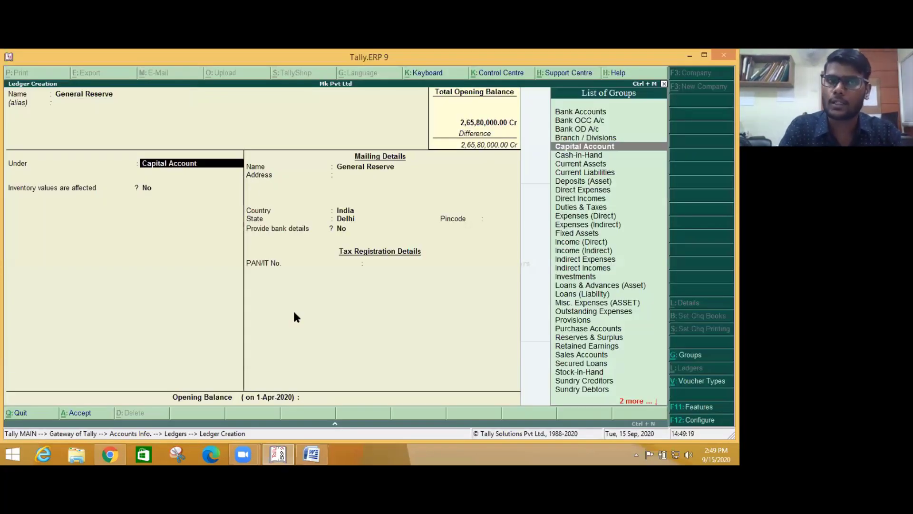
type("Re")
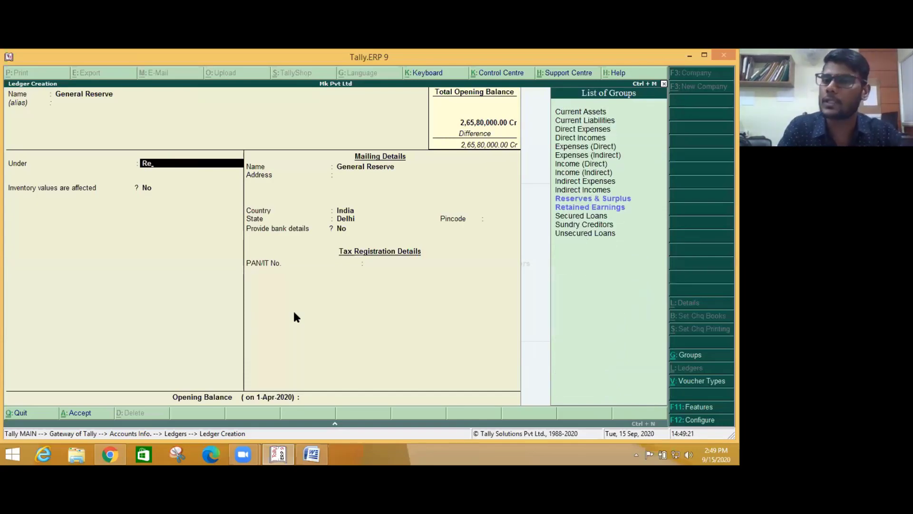
key("Down")
key("Down")
key("Up")
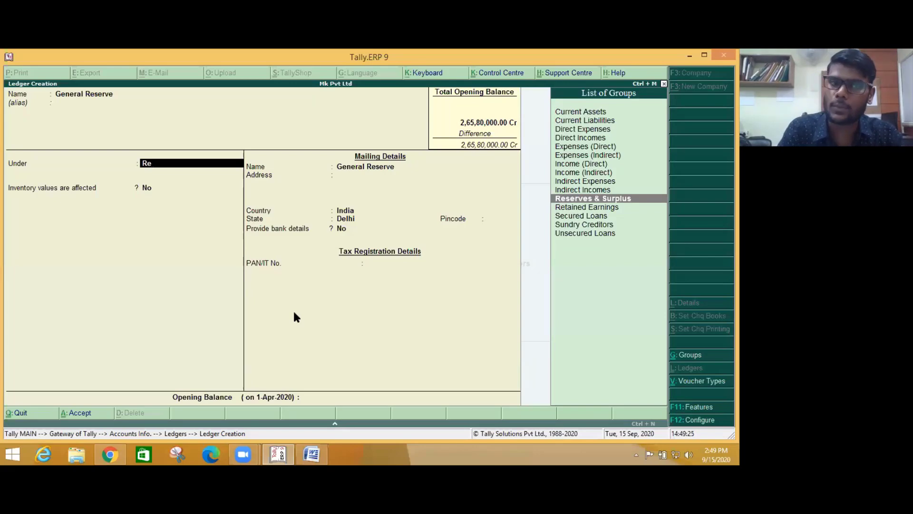
key("Return")
key("Return")
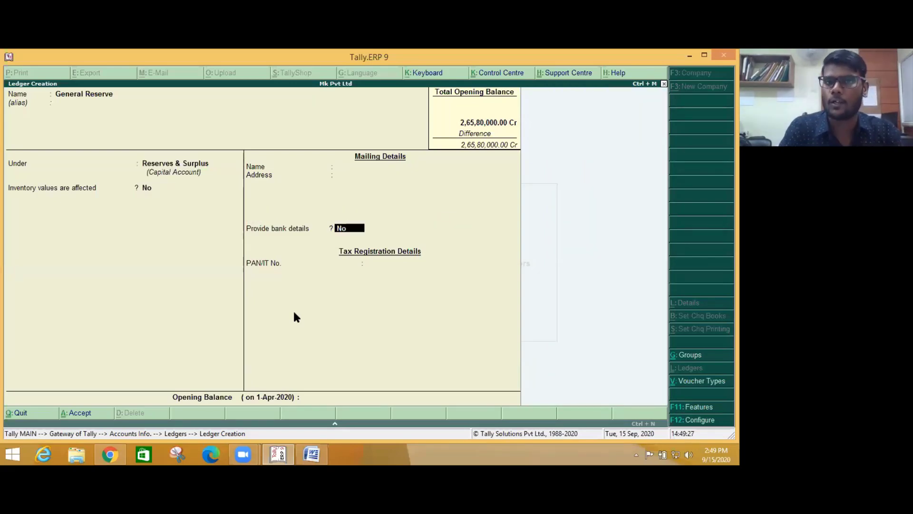
key("Return")
key("Return")
key("n")
- Enter 2560000 from the Word table as General Reserve's credit opening balance
key("alt+Tab")
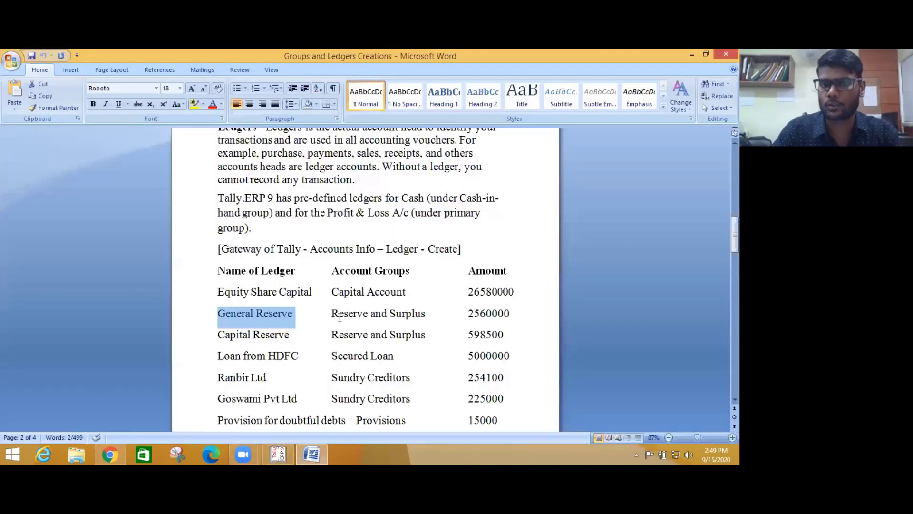
left_click_drag(468, 313, 509, 315)
key("ctrl+c")
key("alt+Tab")
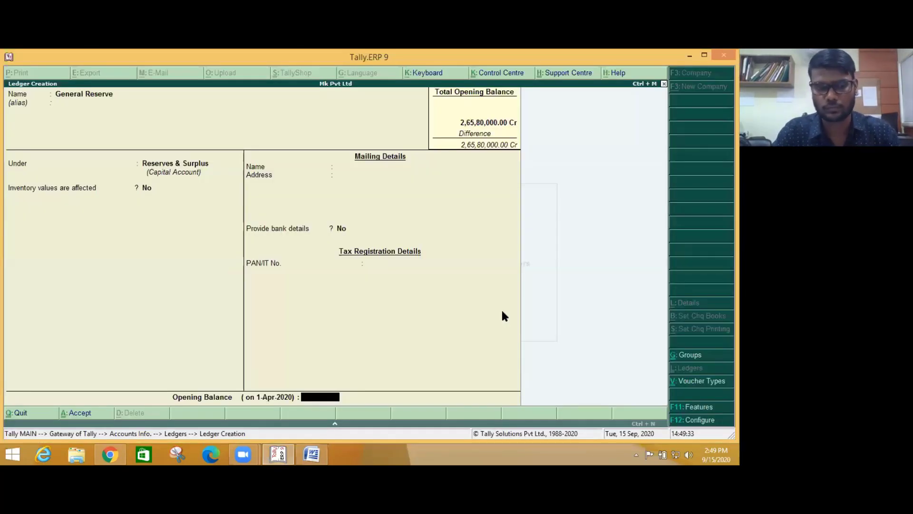
key("ctrl+alt+v")
key("Return")
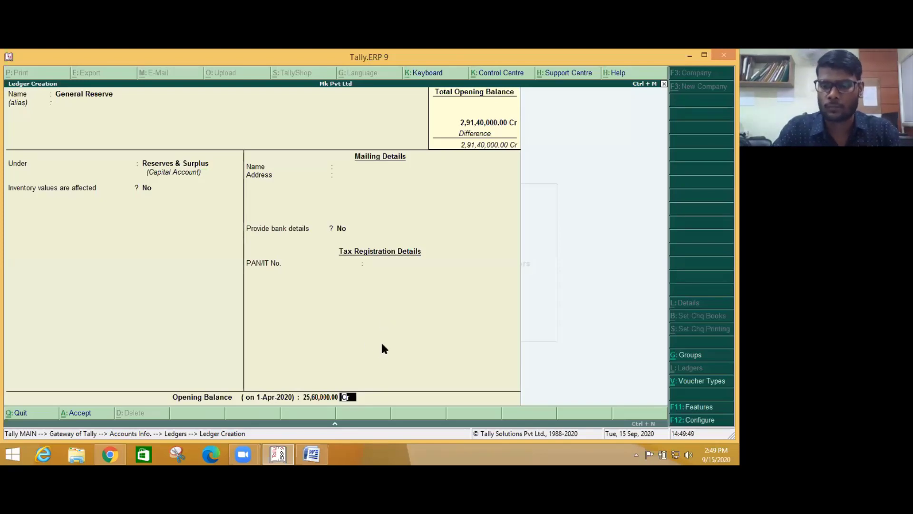
key("Return")
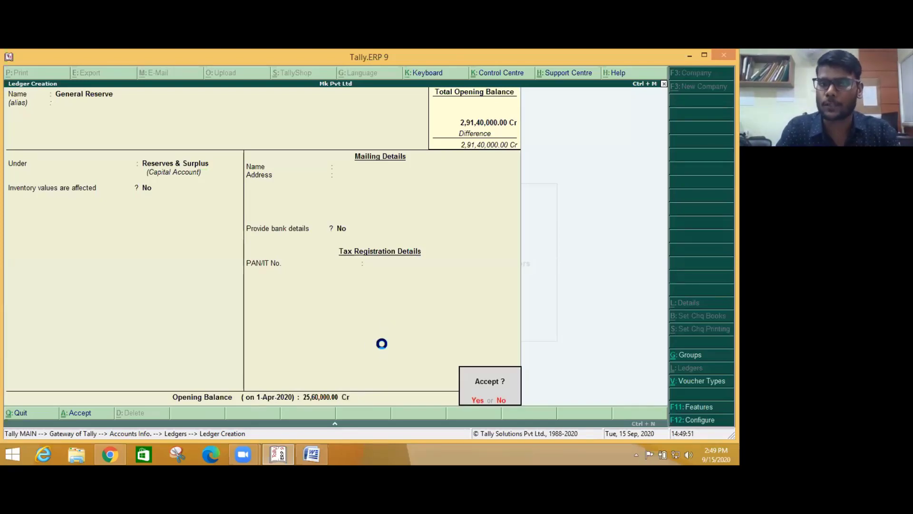
- Save General Reserve and name the next ledger Capital Reserve under Reserves & Surplus
key("Return")
key("alt+Tab")
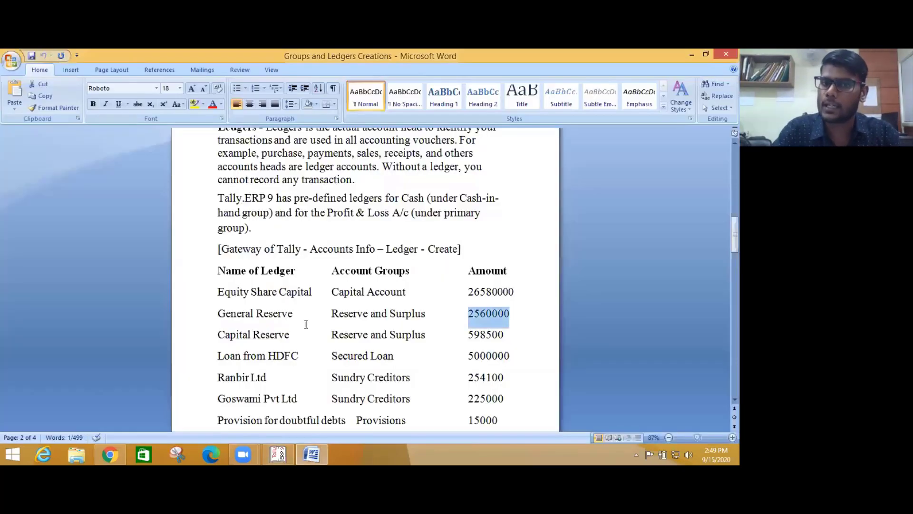
left_click_drag(218, 335, 294, 342)
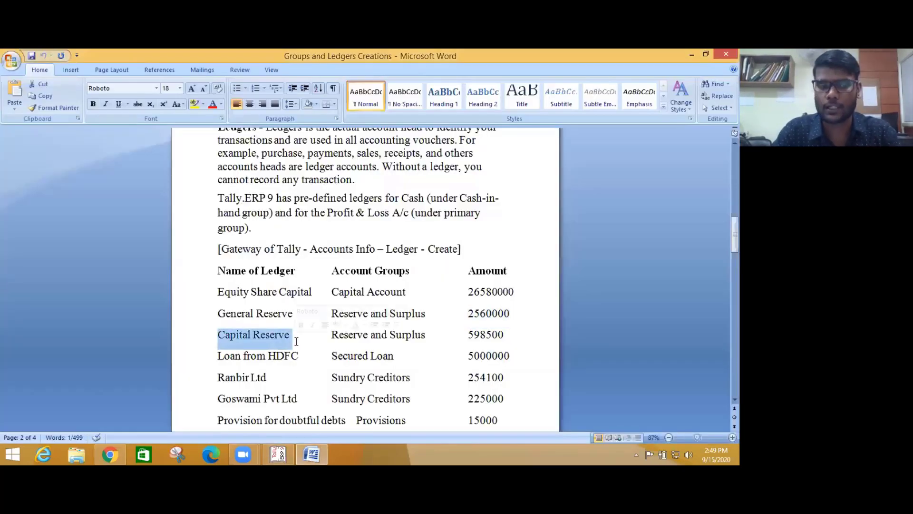
key("alt+Tab")
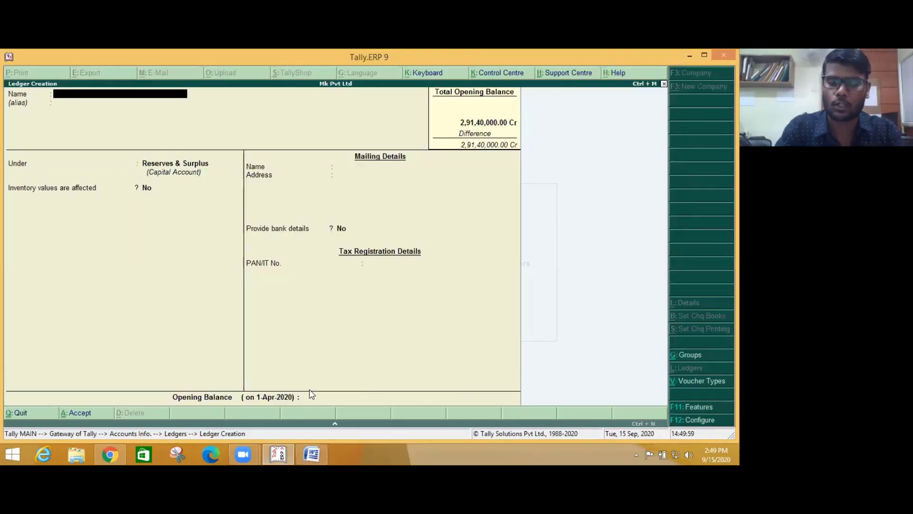
type("C")
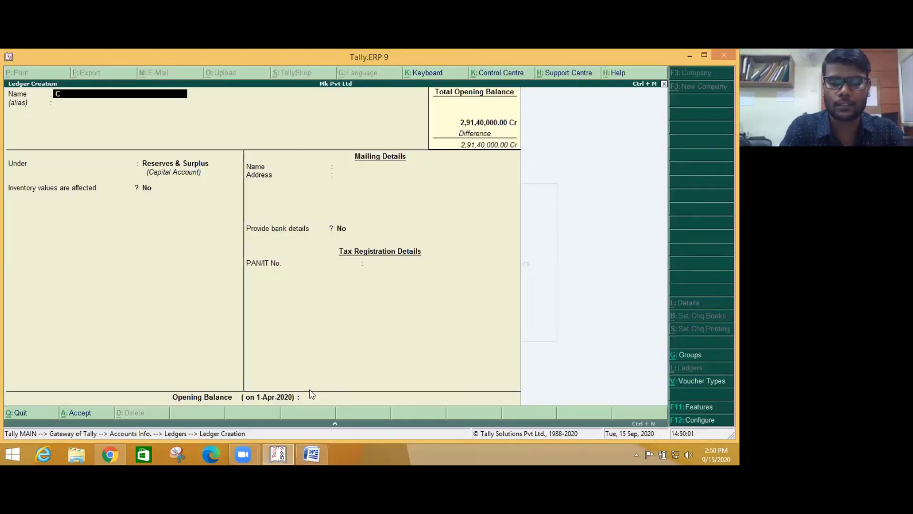
key("BackSpace")
type("Capital Reserve")
key("Return")
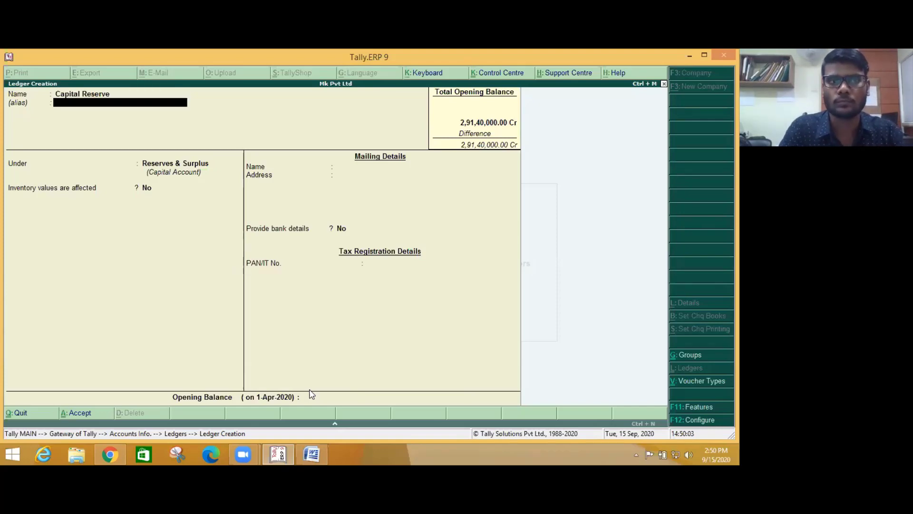
key("Return")
key("Return")
key("Return")
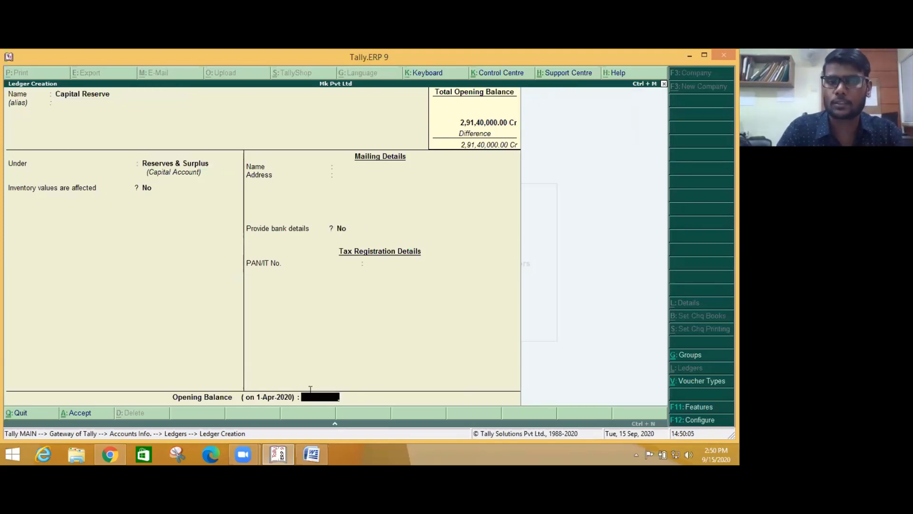
- Give Capital Reserve a 598500 Cr opening balance copied from Word, and save it
key("alt+Tab")
left_click_drag(466, 336, 507, 337)
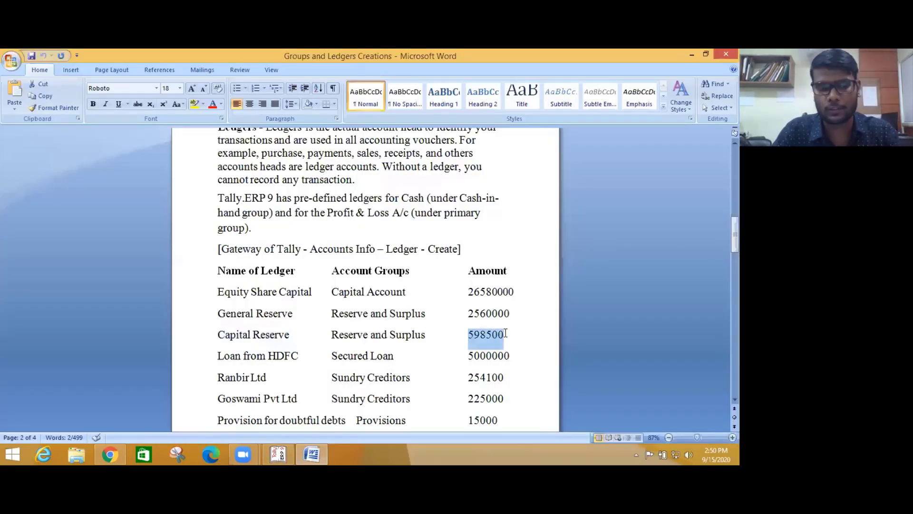
key("alt+Tab")
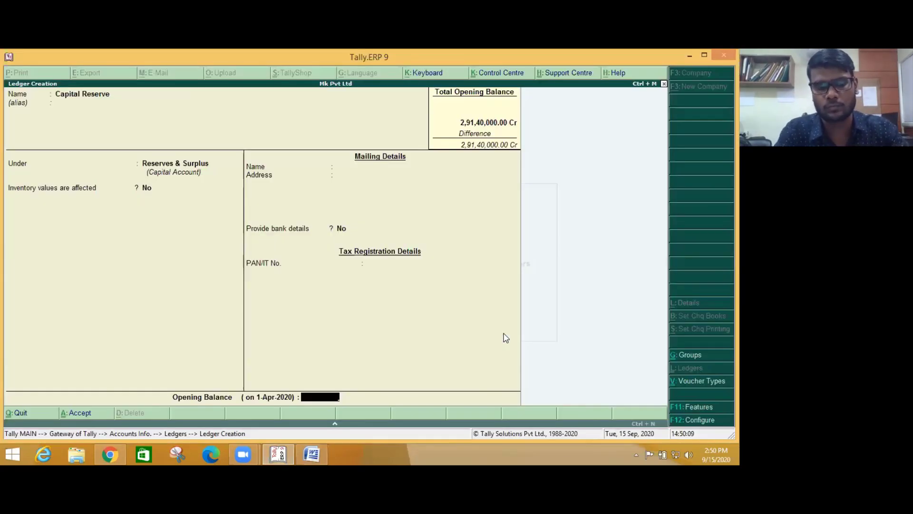
key("ctrl+alt+v")
key("Return")
key("Return")
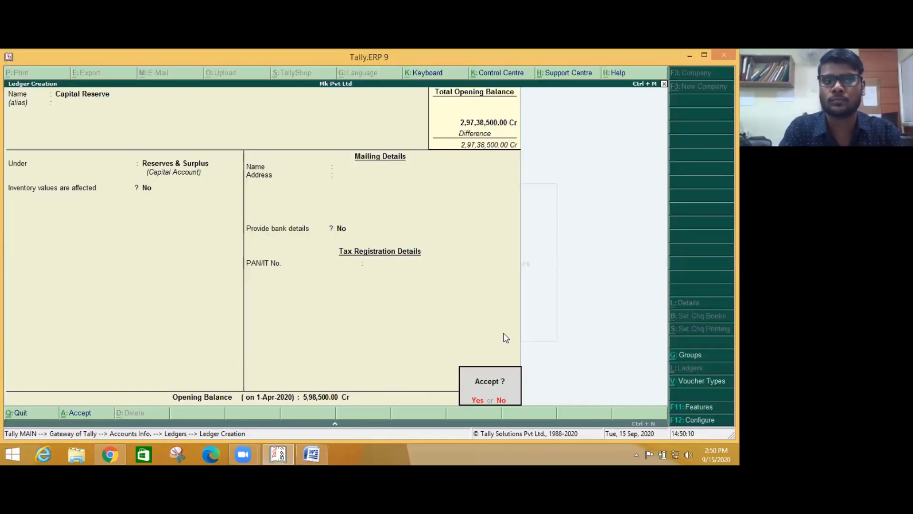
key("Return")
key("alt+Tab")
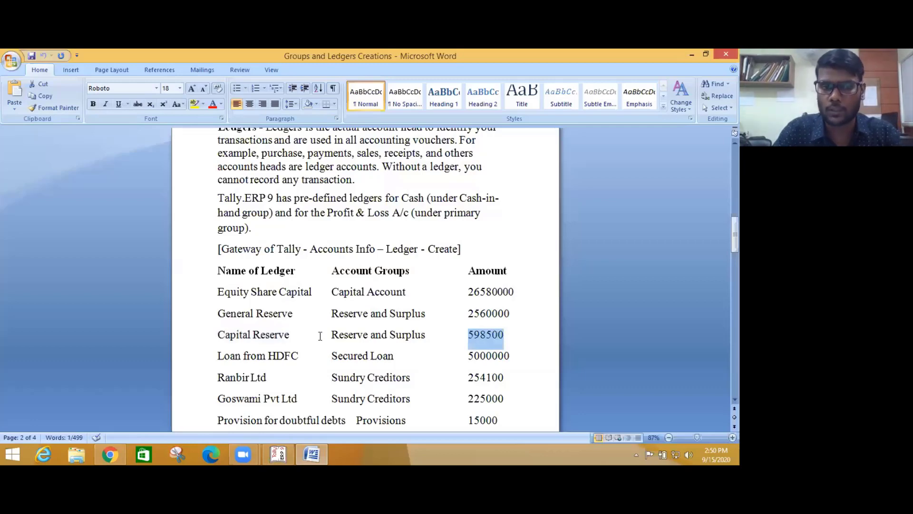
- Select 'Loan from HDFC' in the Word ledger table and return to Tally's blank ledger form
scroll(336, 354, "down", 1)
left_click_drag(214, 333, 295, 332)
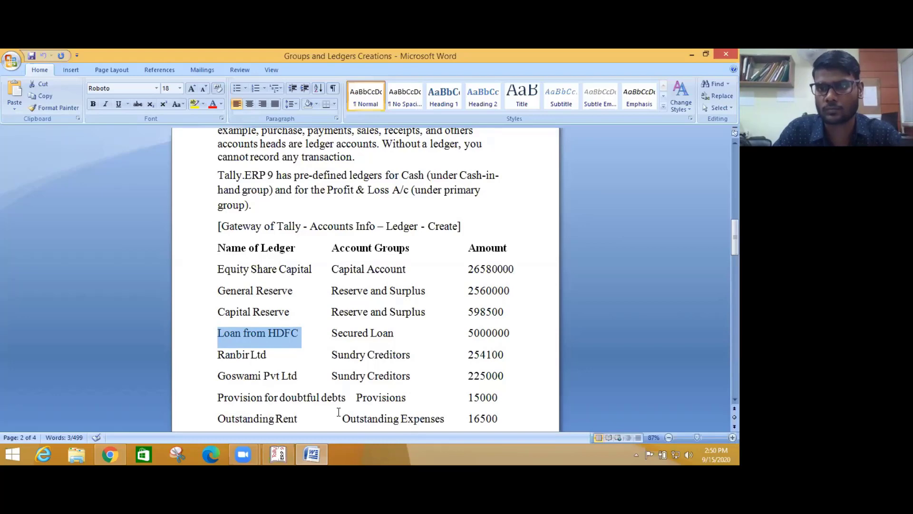
key("alt+Tab")
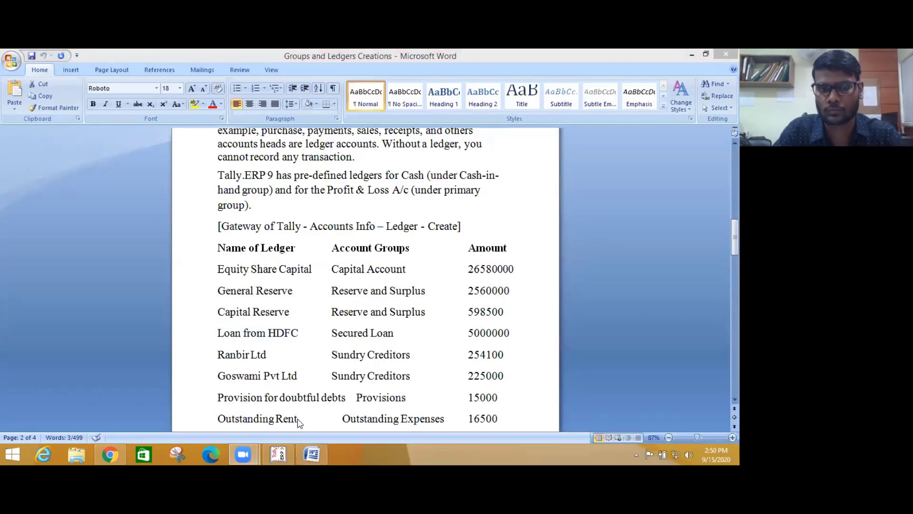
key("alt+Tab")
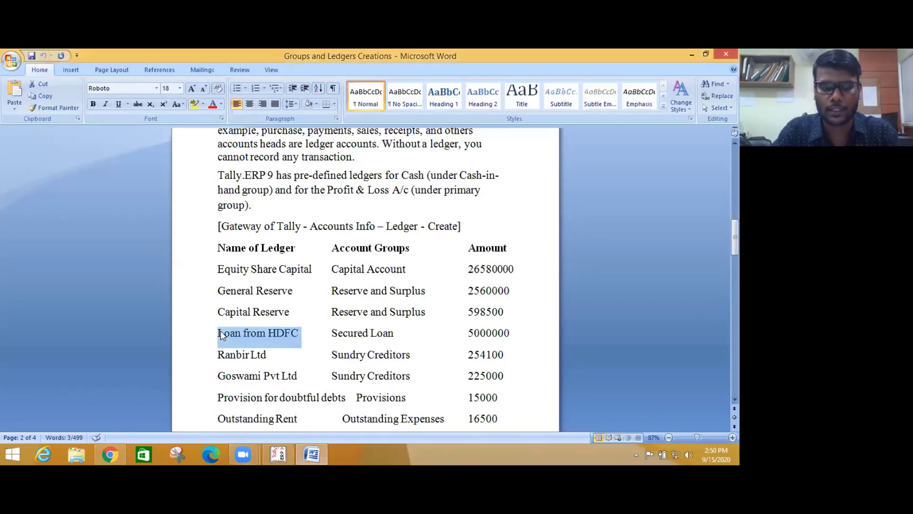
key("alt+Tab")
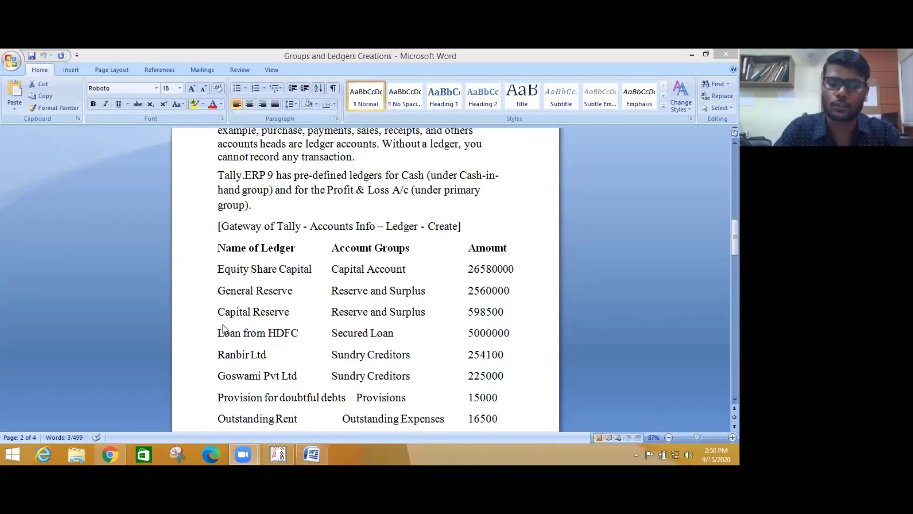
key("alt+Tab")
key("alt+Tab")
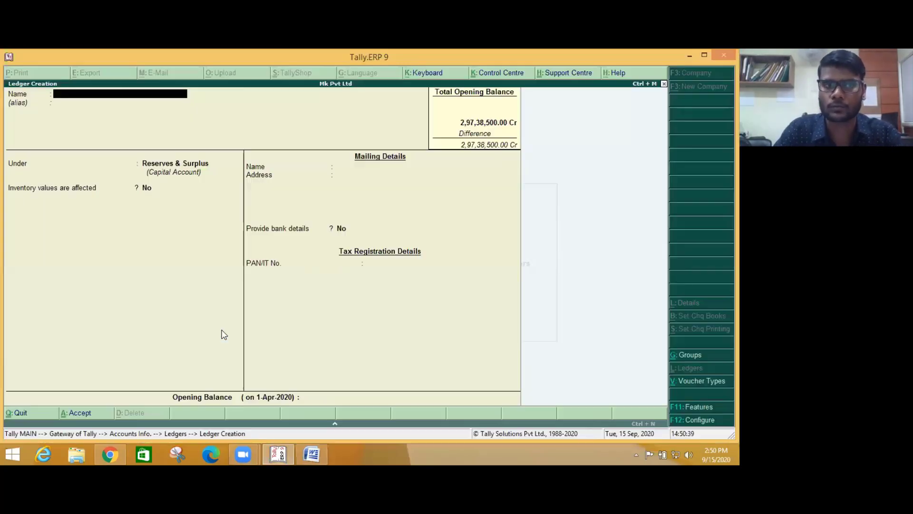
- Paste 'Loan from HDFC' as the ledger name and put it under Secured Loans
key("ctrl+alt+v")
key("Return")
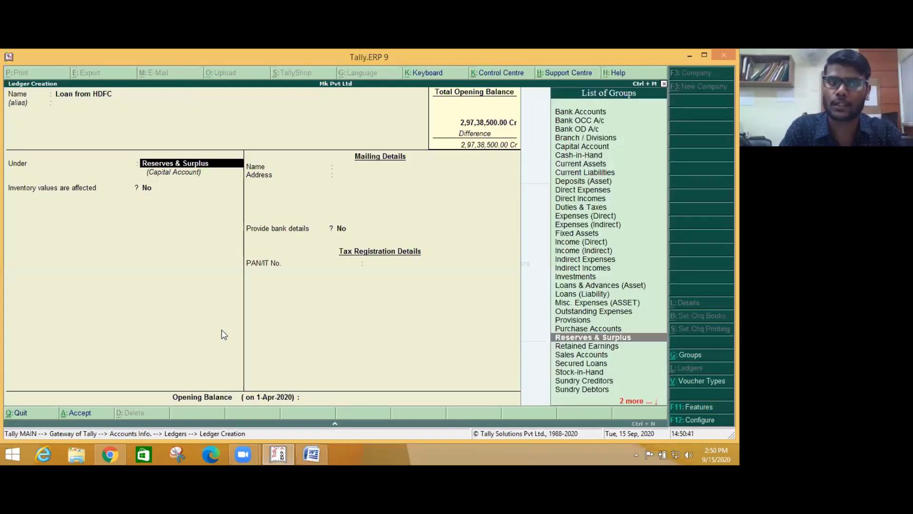
type("se")
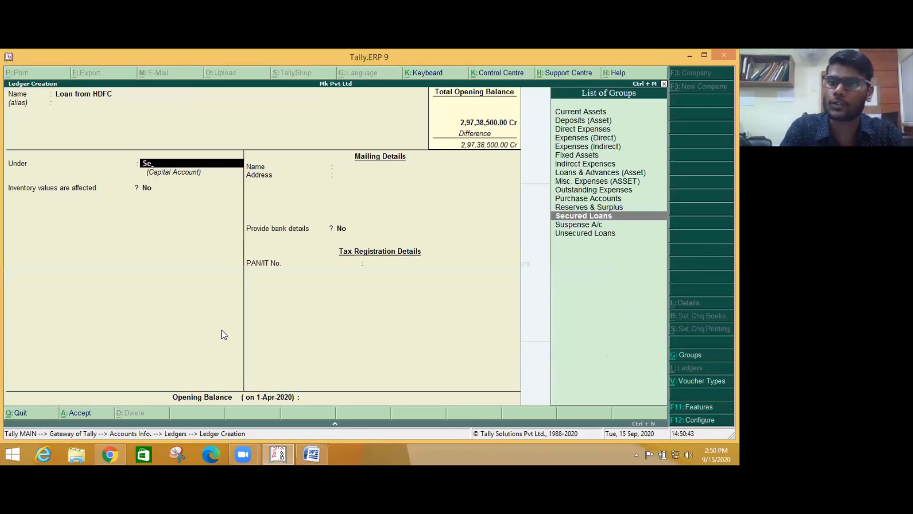
key("Return")
key("Return")
key("Return")
key("Return")
key("Return")
key("Return")
key("Return")
key("Return")
key("Return")
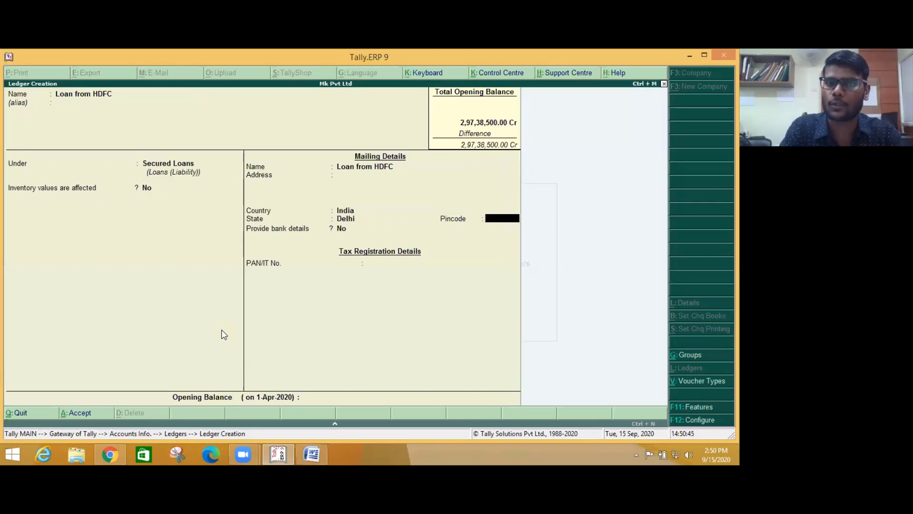
- Copy 5000000 from Word into the opening balance, mark it Cr, and save
key("alt+Tab")
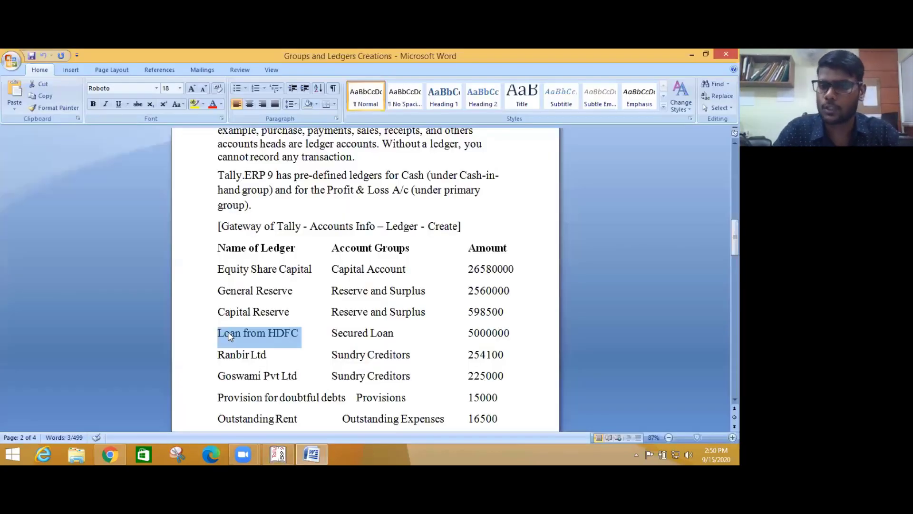
left_click_drag(459, 331, 522, 334)
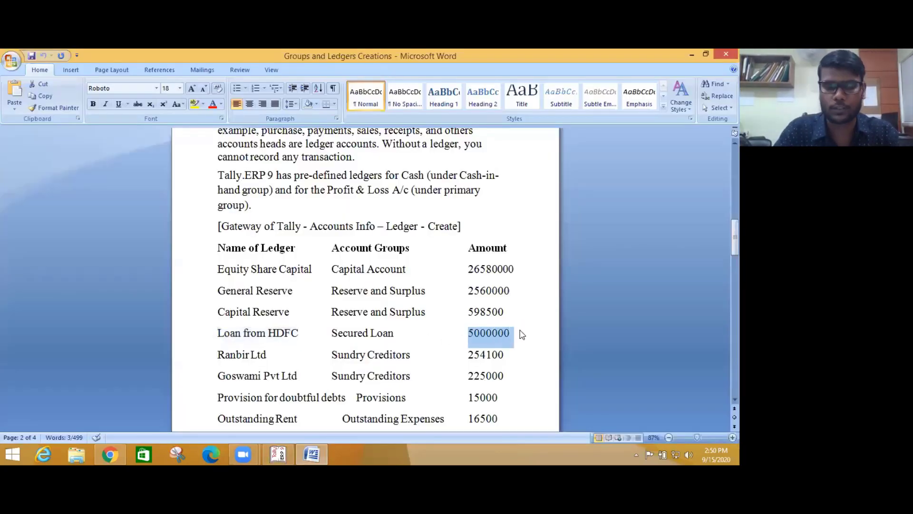
key("ctrl+c")
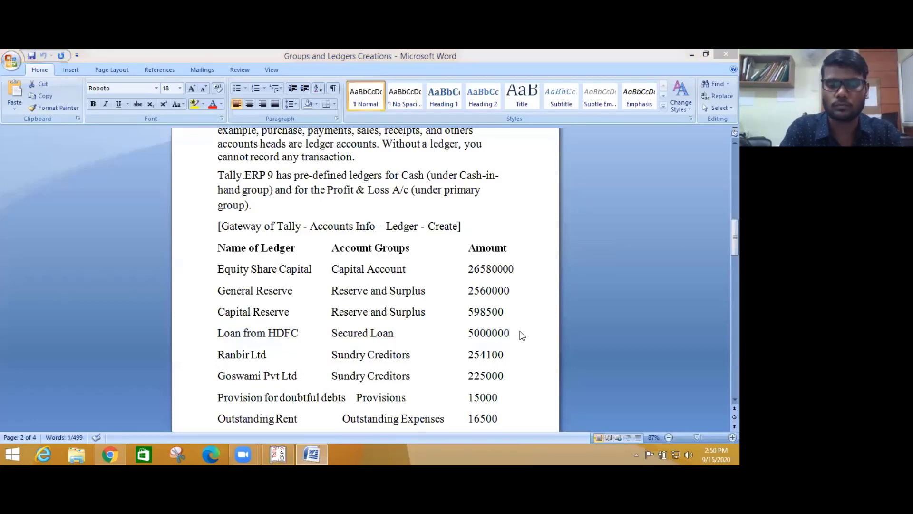
key("alt+Tab")
key("ctrl+alt+v")
key("Return")
key("Return")
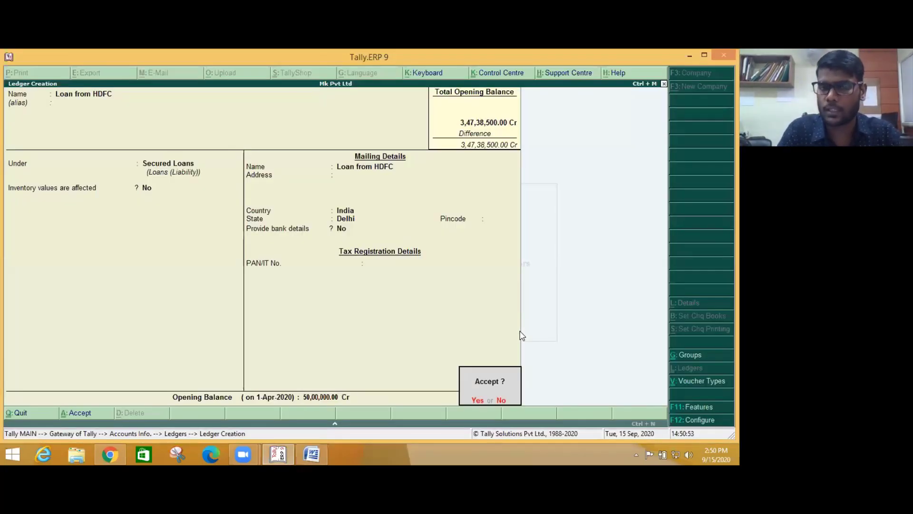
key("Return")
key("alt+Tab")
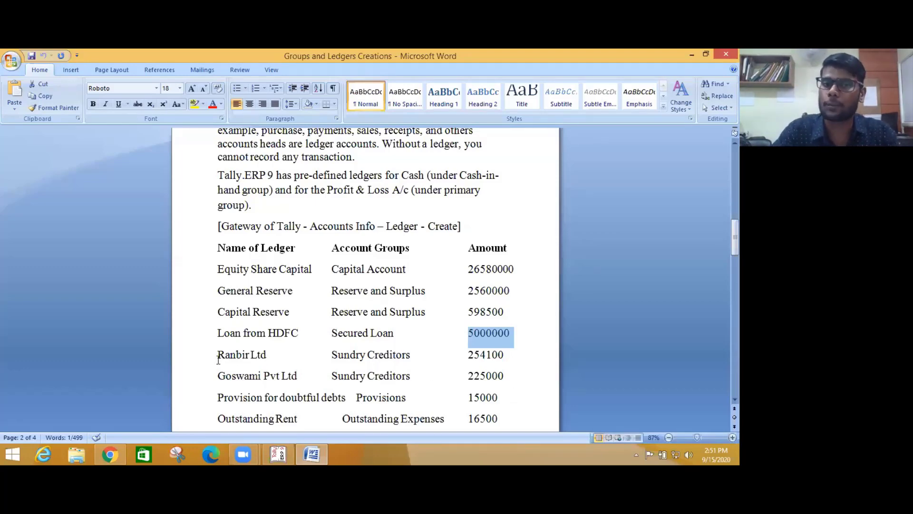
- Create Ranbir Ltd under Sundry Creditors with bill-by-bill balances on, advancing to Opening Balance
left_click_drag(218, 360, 267, 358)
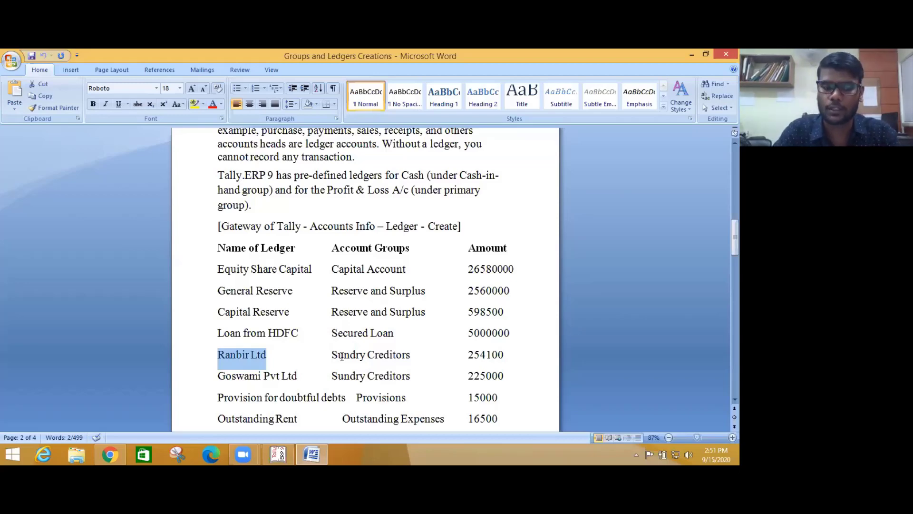
key("alt+Tab")
key("ctrl+alt+v")
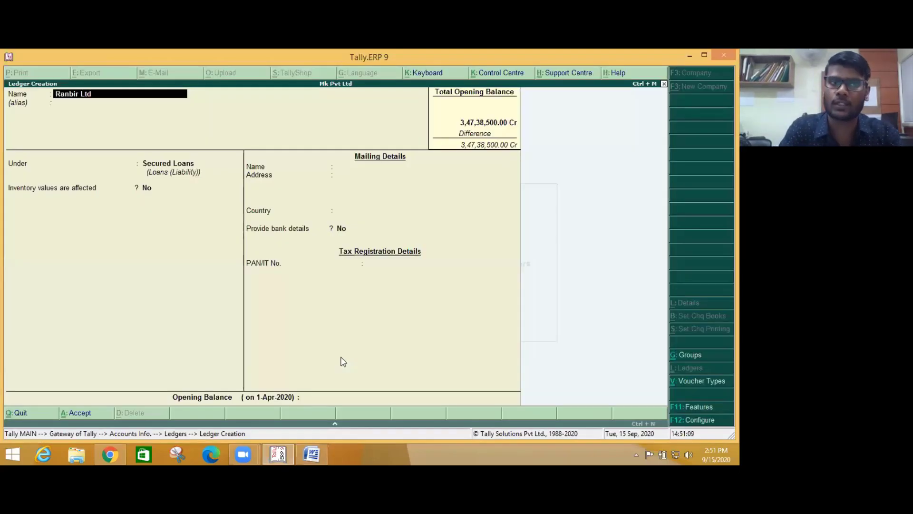
key("Return")
key("Return")
type("Sun")
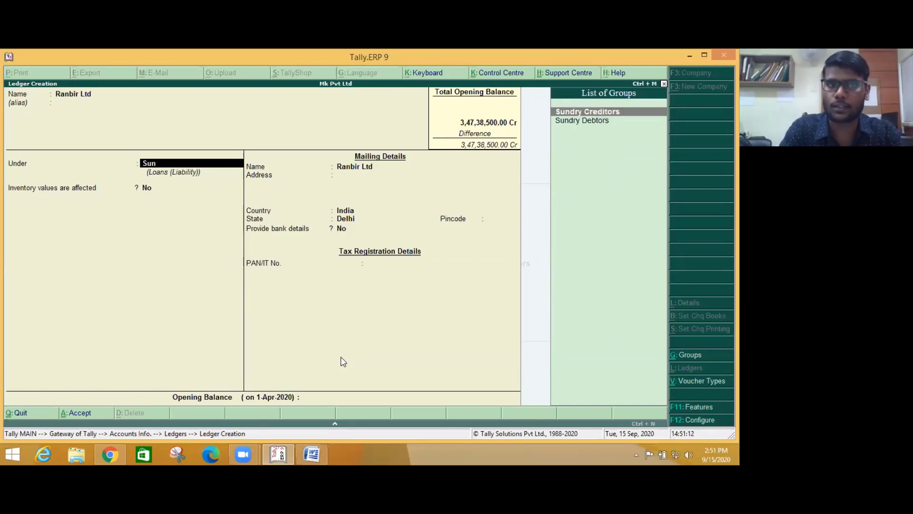
key("Return")
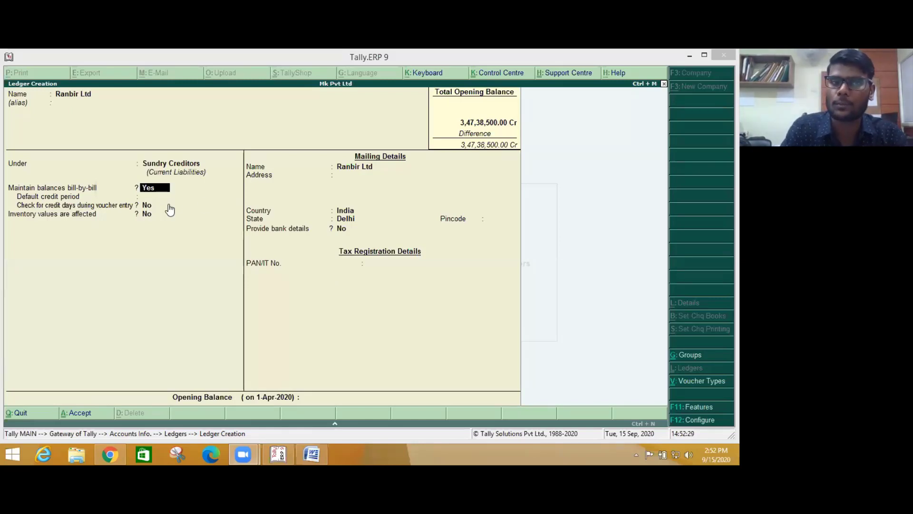
key("Return")
key("Return")
key("Return")
key("Return")
key("Return")
key("Return")
key("Return")
key("Return")
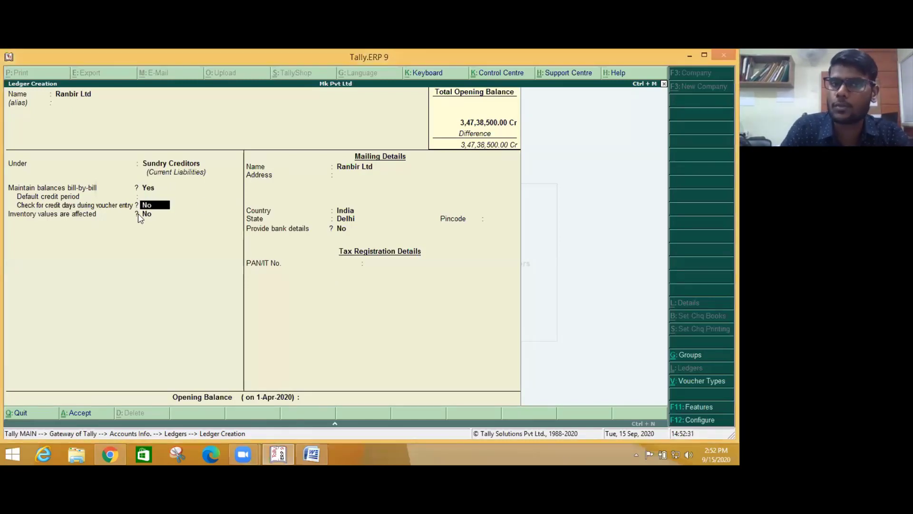
key("Return")
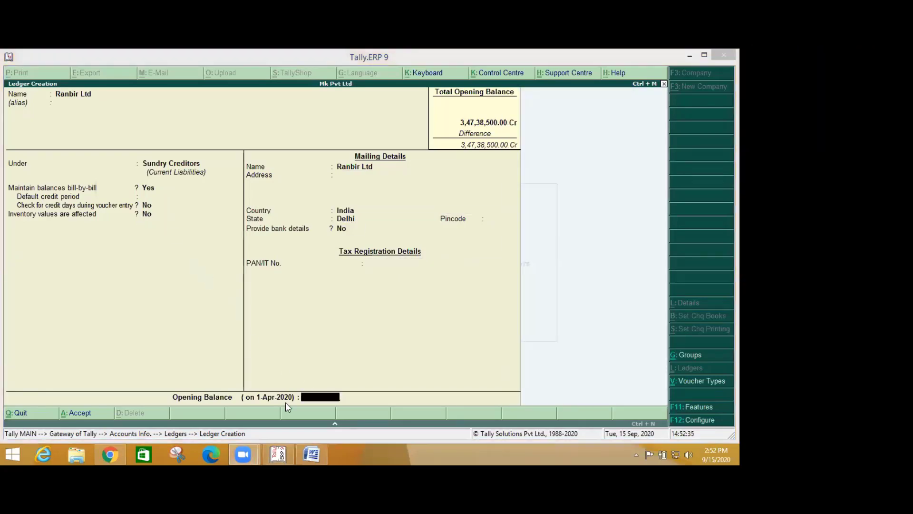
- Paste 254100 from Word as Ranbir Ltd's Cr opening balance and open its bill-wise breakup
left_click(318, 452)
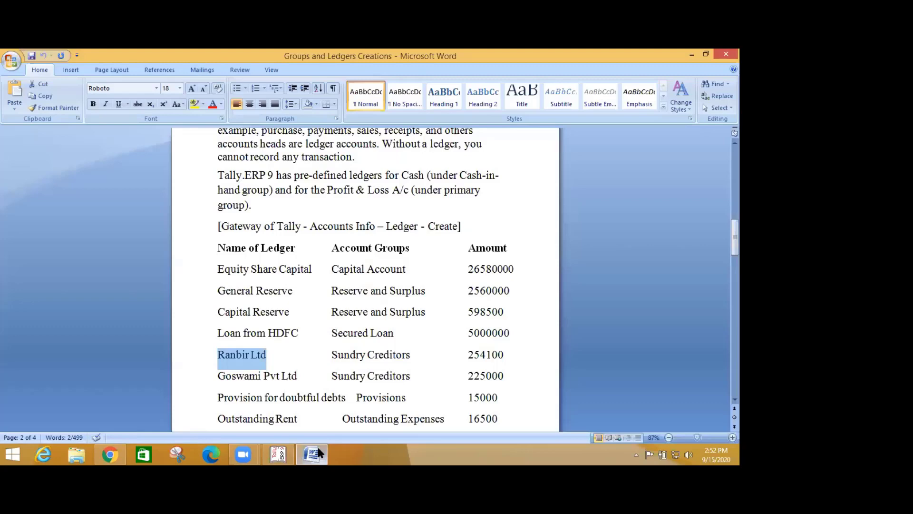
left_click_drag(468, 354, 516, 354)
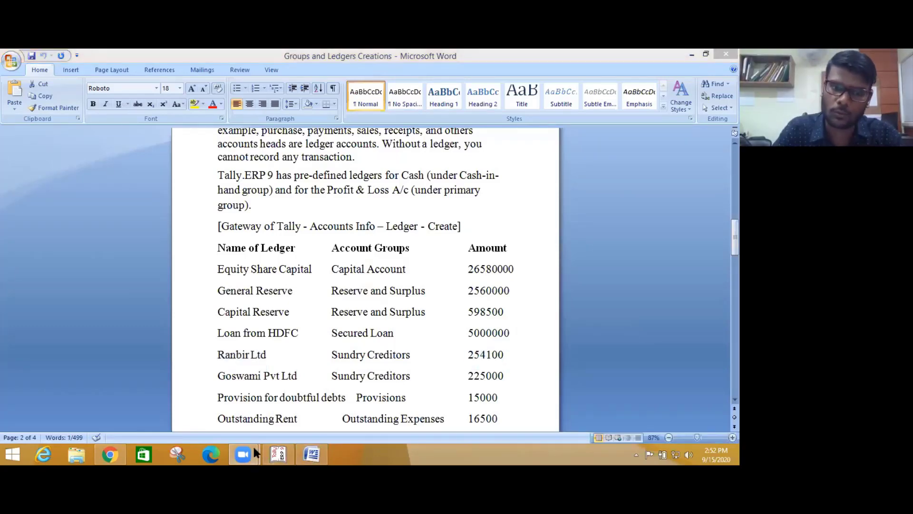
left_click(283, 455)
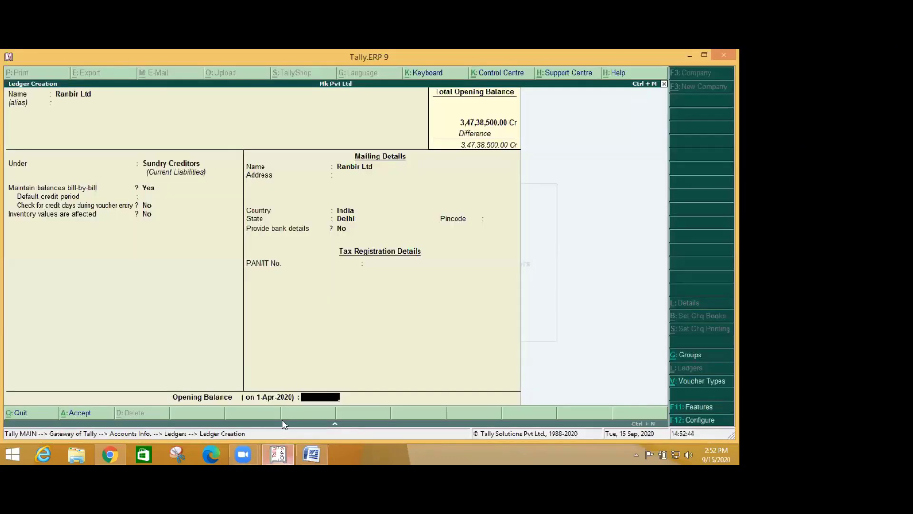
key("ctrl+alt+v")
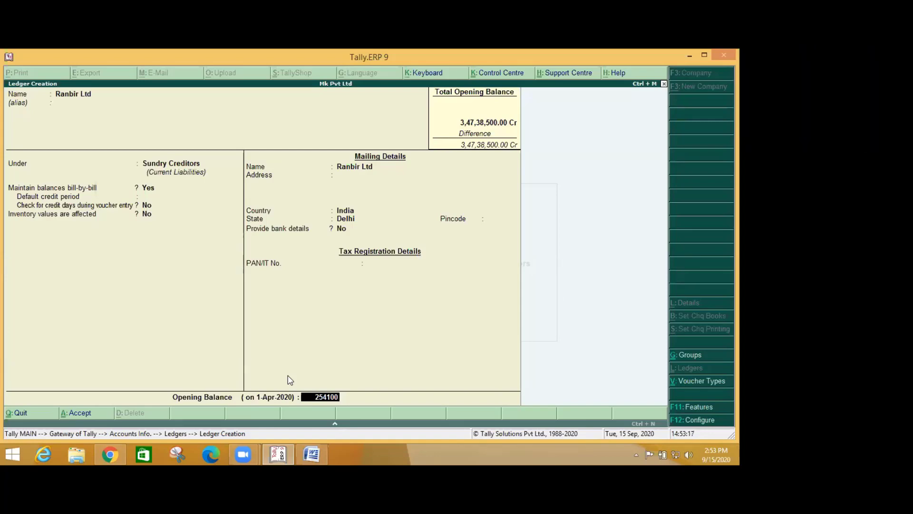
key("Return")
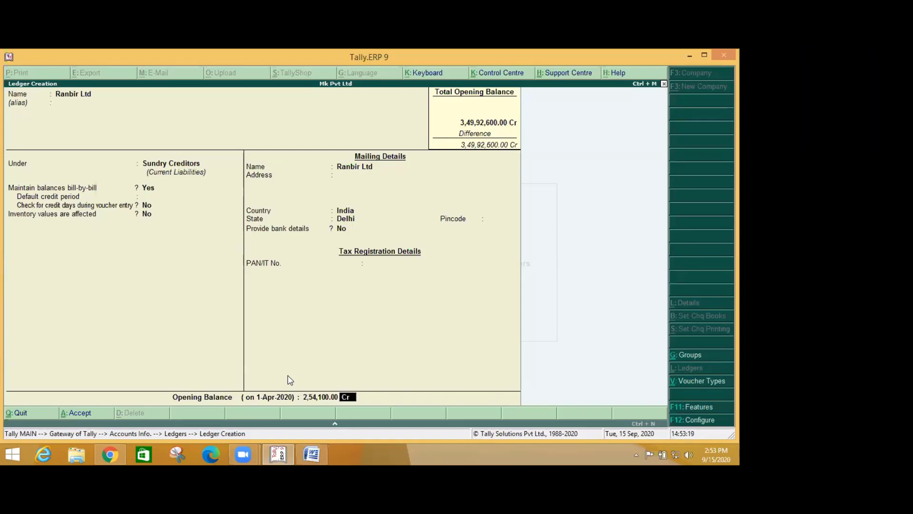
key("Return")
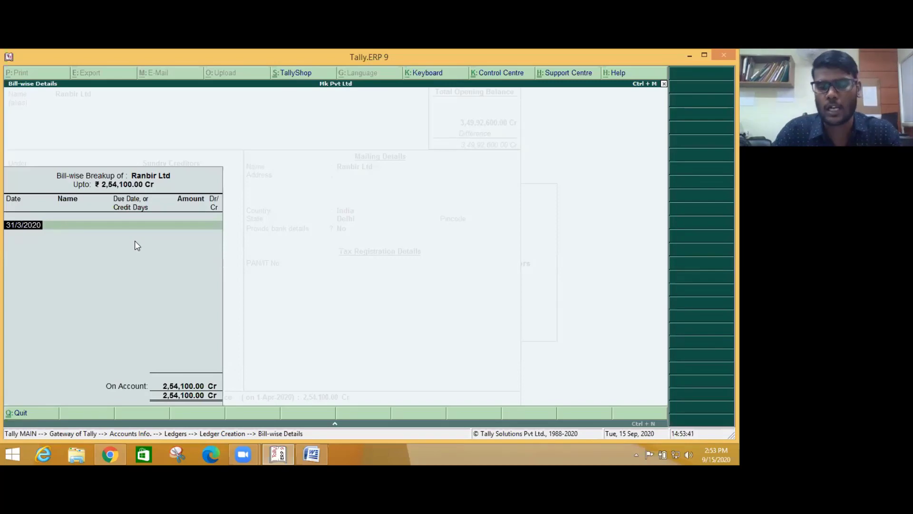
key("Escape")
key("BackSpace")
key("BackSpace")
key("BackSpace")
key("BackSpace")
key("BackSpace")
key("BackSpace")
key("BackSpace")
key("BackSpace")
key("BackSpace")
key("BackSpace")
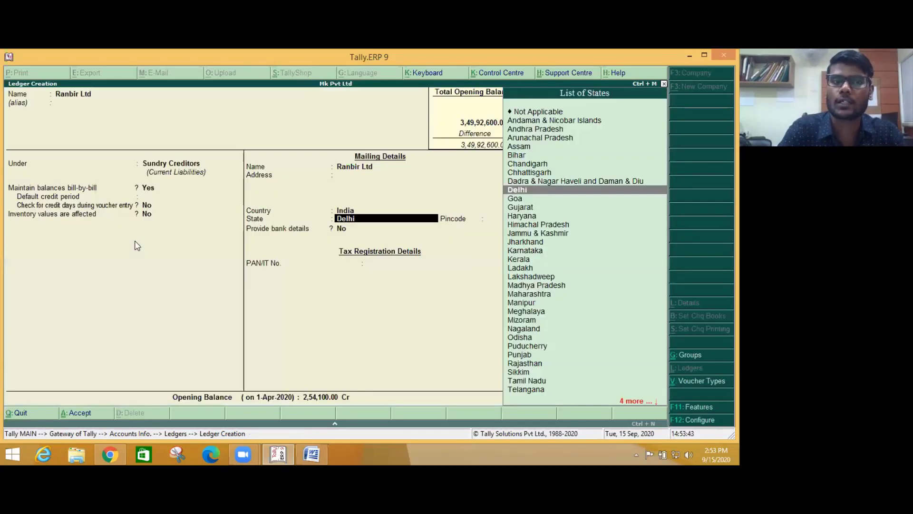
key("BackSpace")
key("BackSpace")
key("n")
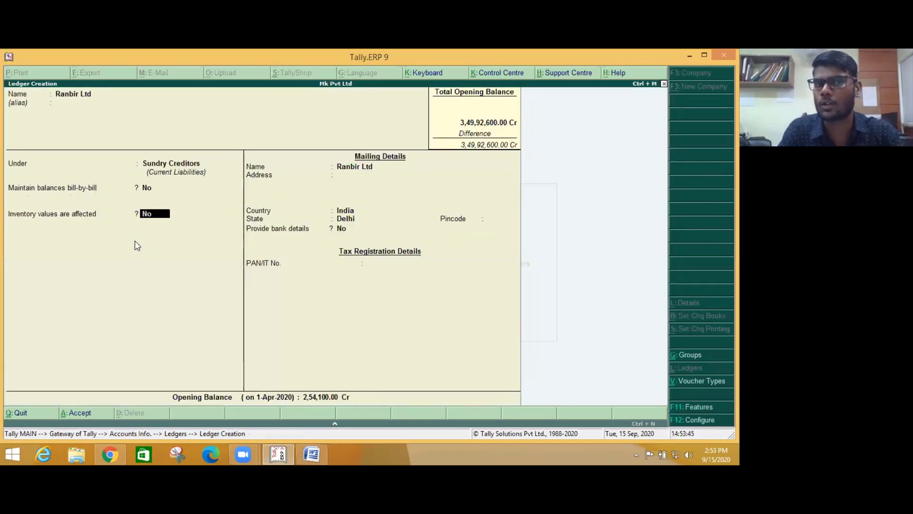
key("Return")
key("Return")
key("Return")
key("Return")
key("Return")
key("Return")
key("Return")
key("Return")
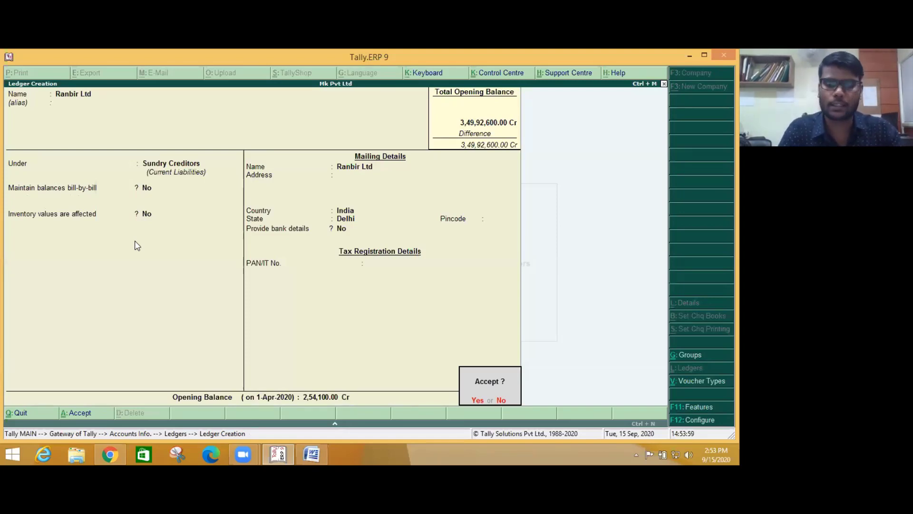
key("BackSpace")
key("BackSpace")
key("BackSpace")
key("BackSpace")
key("BackSpace")
key("BackSpace")
key("BackSpace")
key("BackSpace")
key("BackSpace")
key("BackSpace")
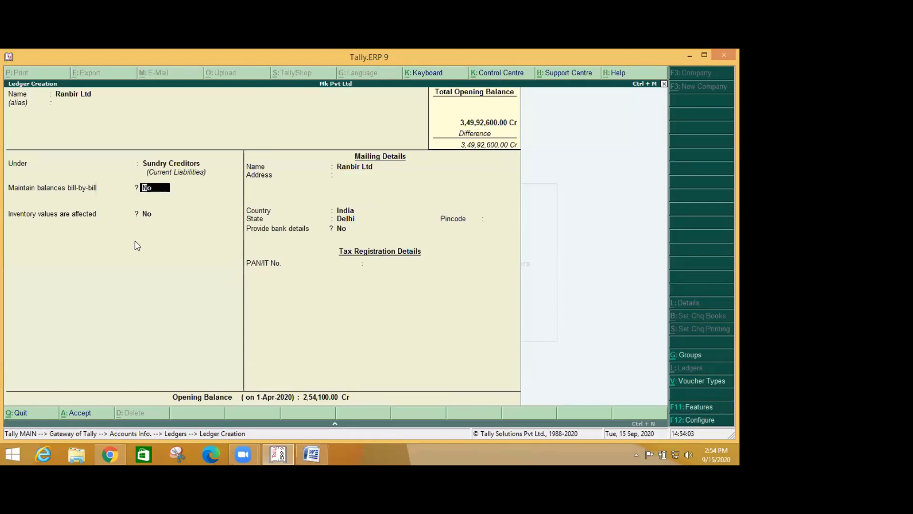
type("y")
key("Return")
key("Return")
key("Return")
key("Return")
key("Return")
key("Return")
key("Return")
key("Return")
key("Return")
key("Return")
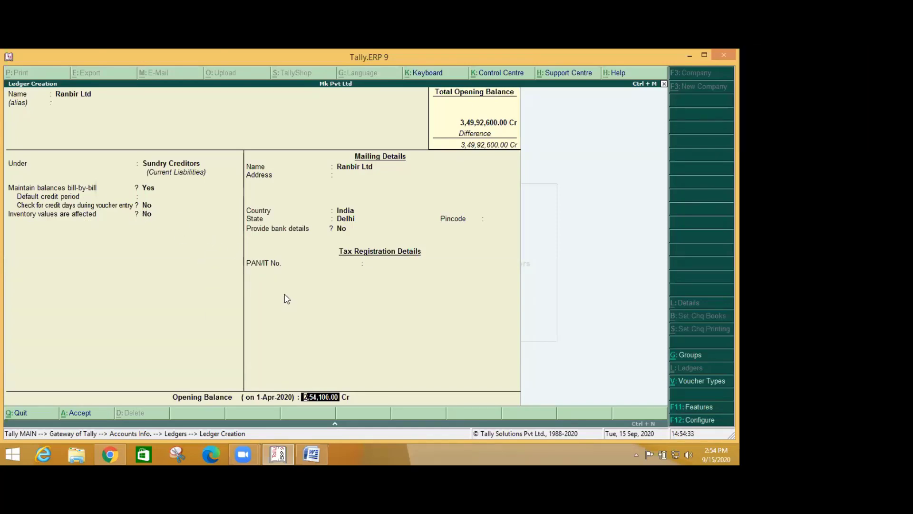
key("Return")
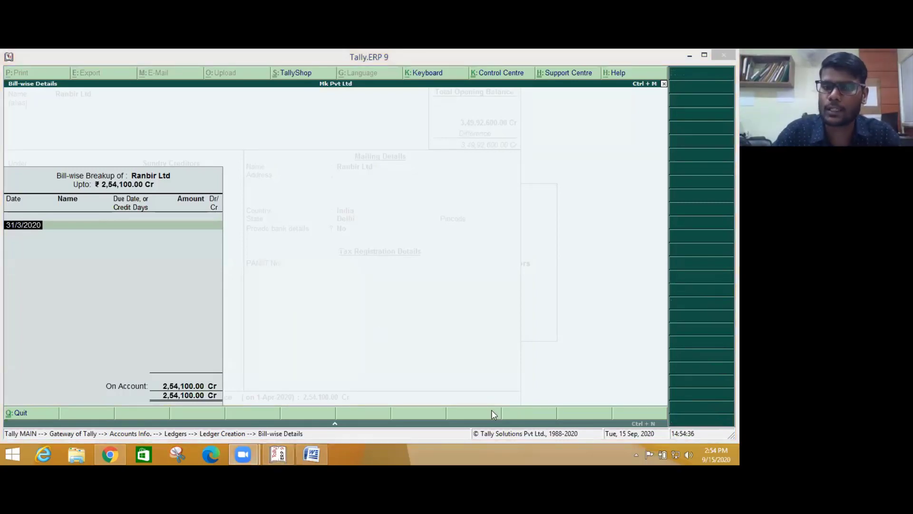
- Look up Ranbir Ltd's bill rows in the Word assignment document
key("alt+Tab")
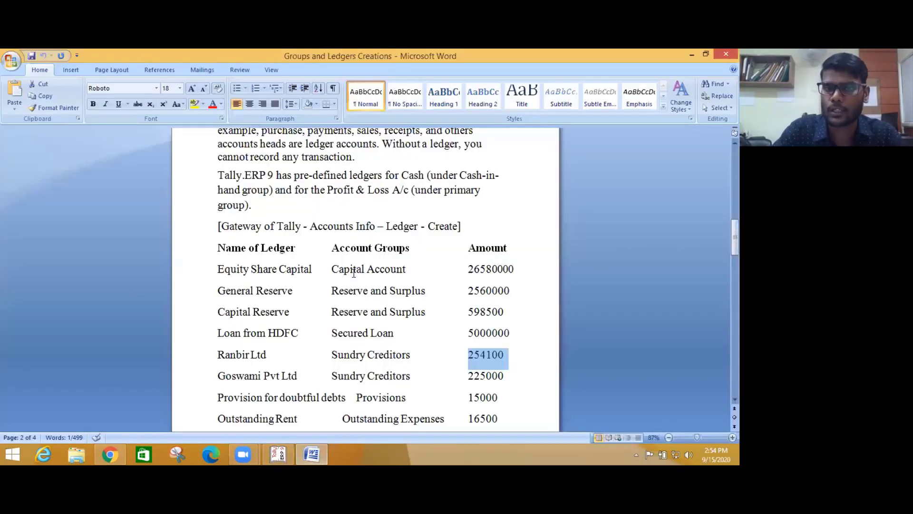
scroll(353, 272, "down", 15)
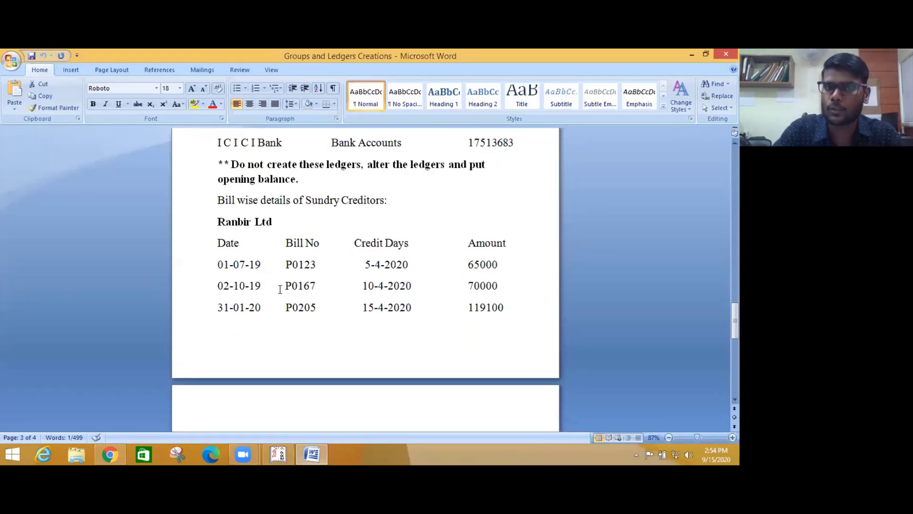
key("alt+Tab")
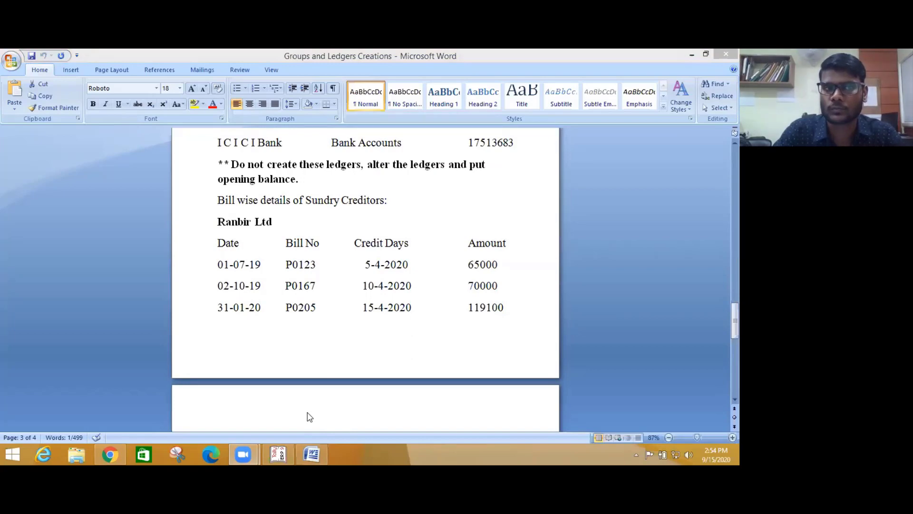
key("alt+Tab")
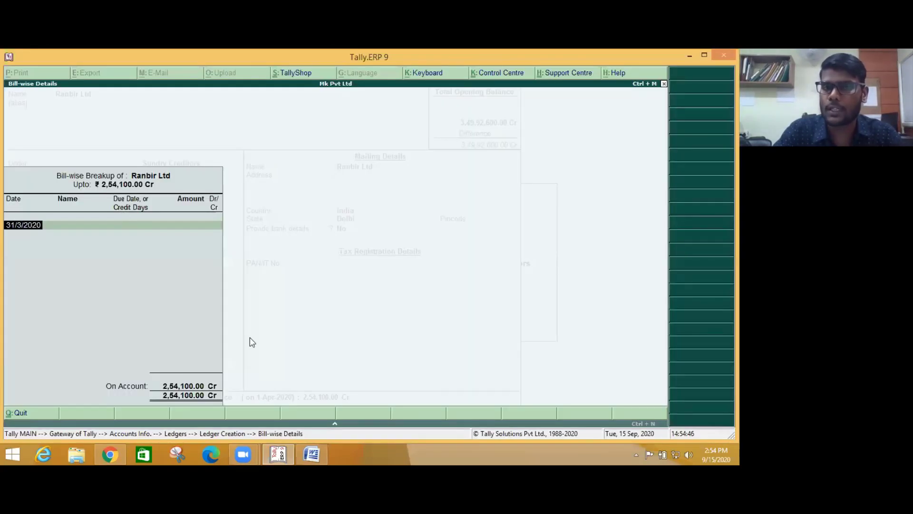
key("alt+Tab")
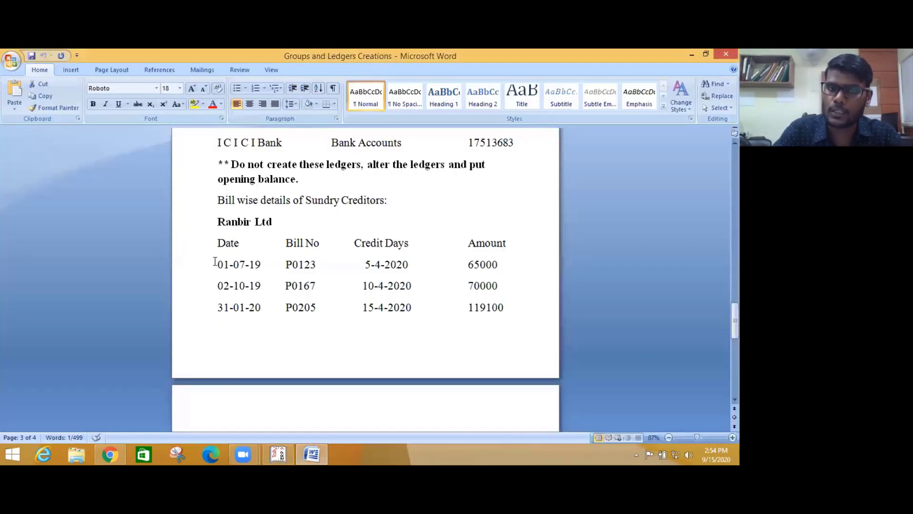
left_click_drag(214, 261, 500, 307)
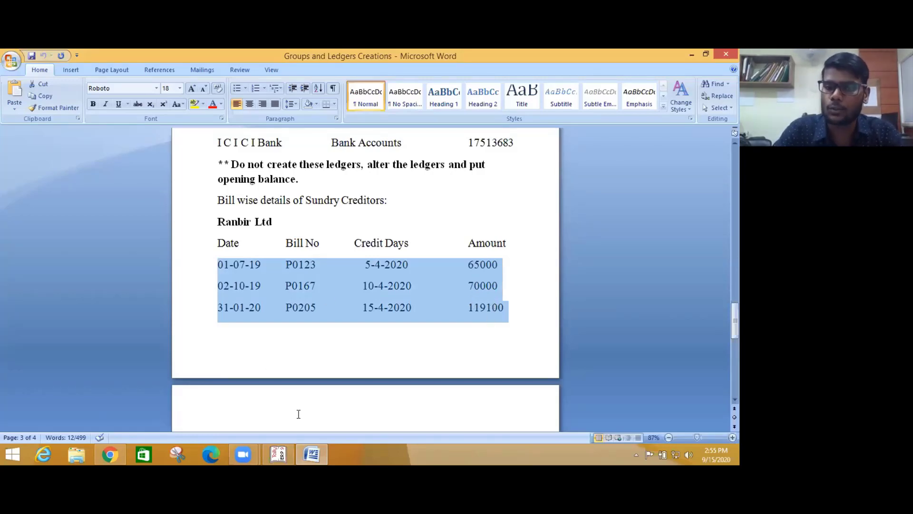
key("alt+Tab")
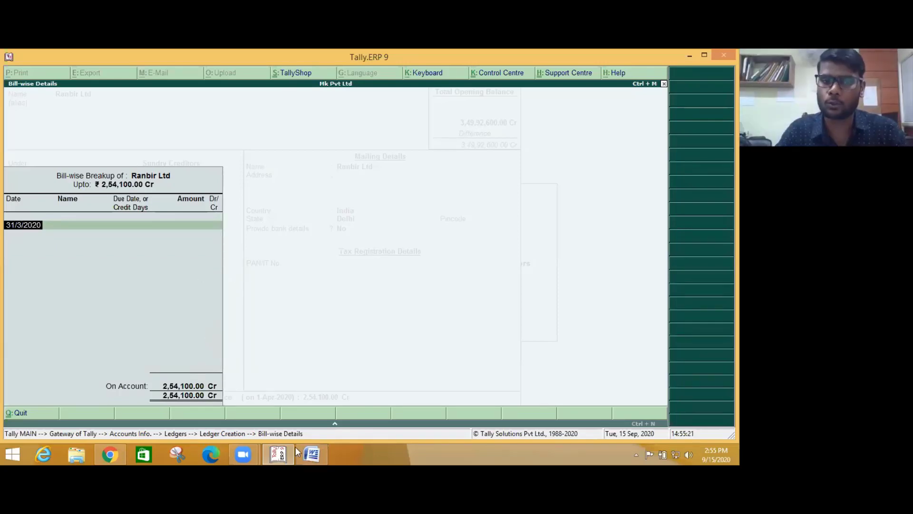
- Enter bill P0123 dated 01-07-19, due 5-Apr-2020, for 65,000 Cr
left_click(309, 453)
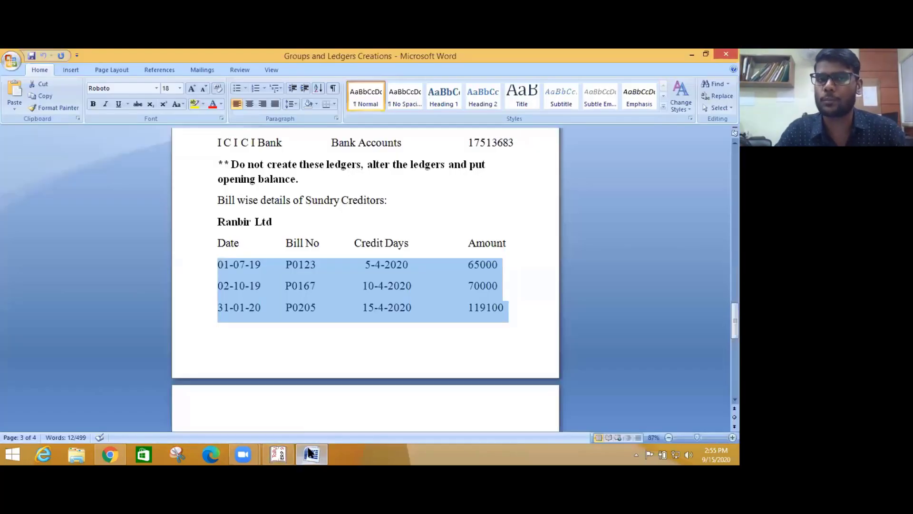
left_click_drag(249, 264, 217, 265)
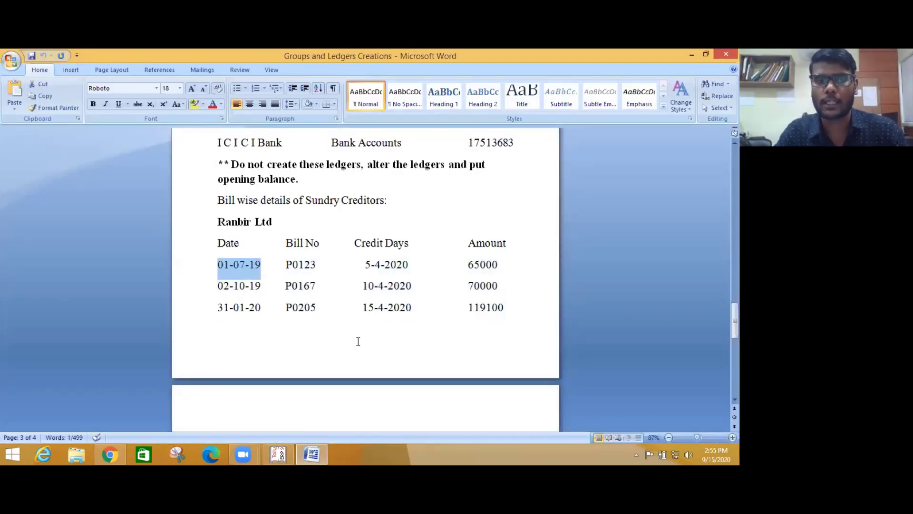
key("alt+Tab")
type("01-07-19")
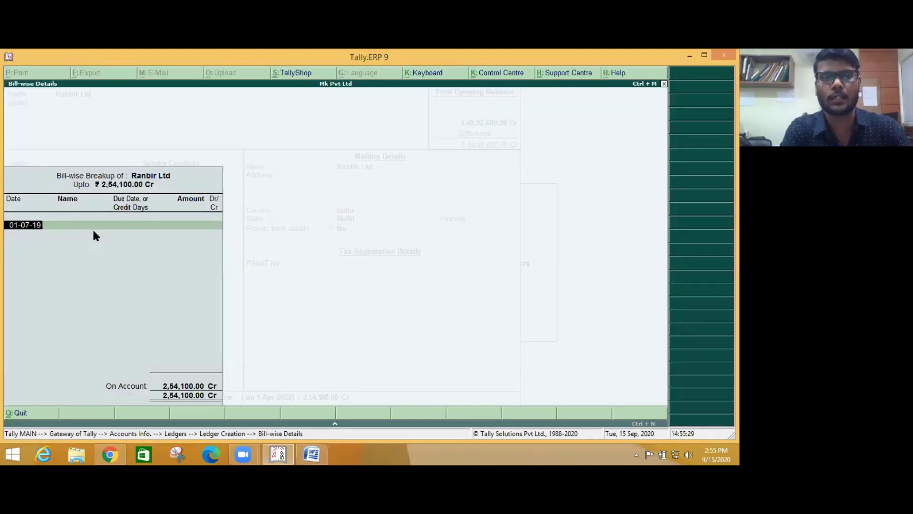
key("Return")
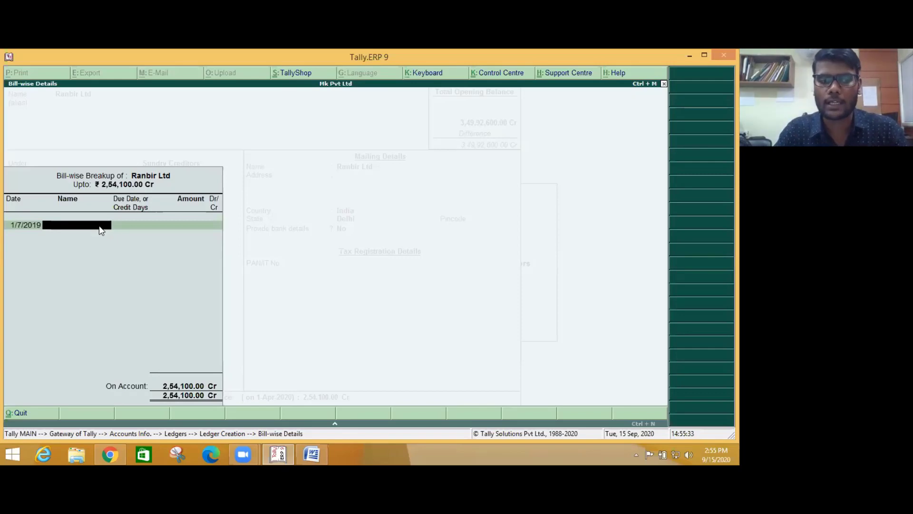
key("alt+Tab")
left_click_drag(285, 261, 328, 281)
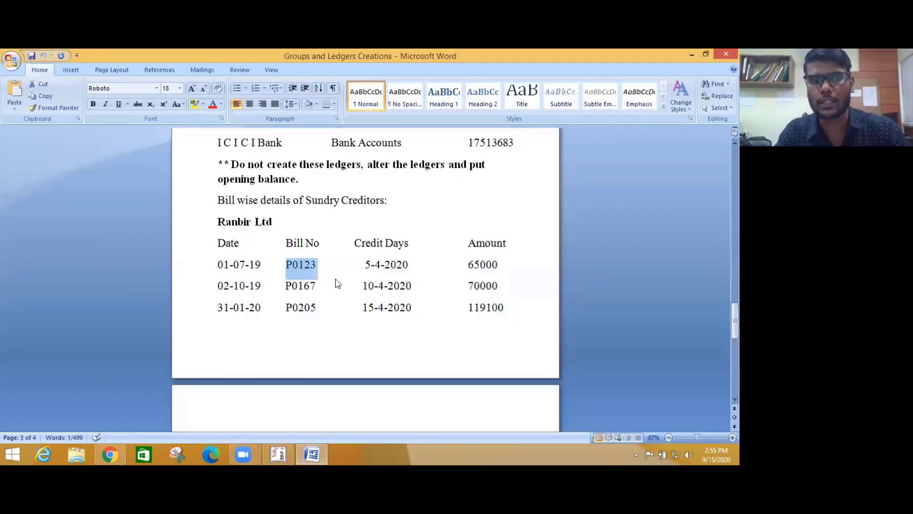
key("alt+Tab")
key("ctrl+alt+v")
key("Return")
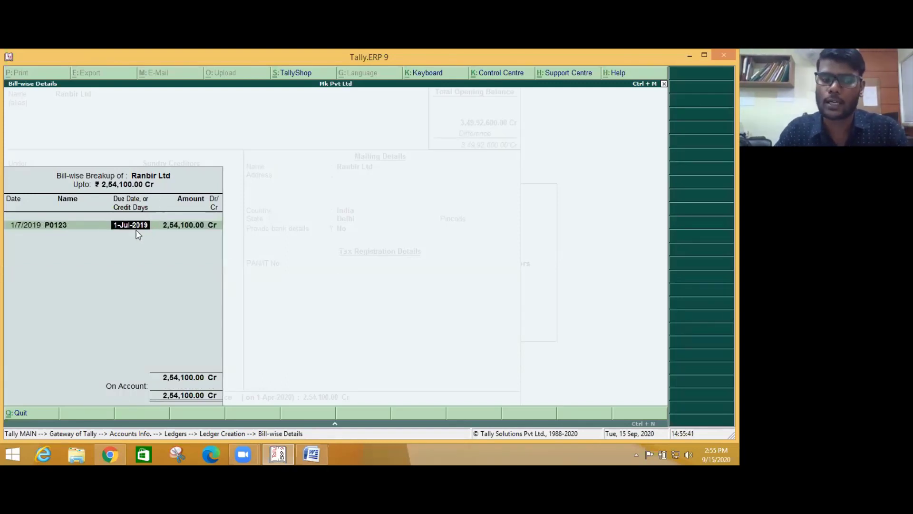
key("alt+Tab")
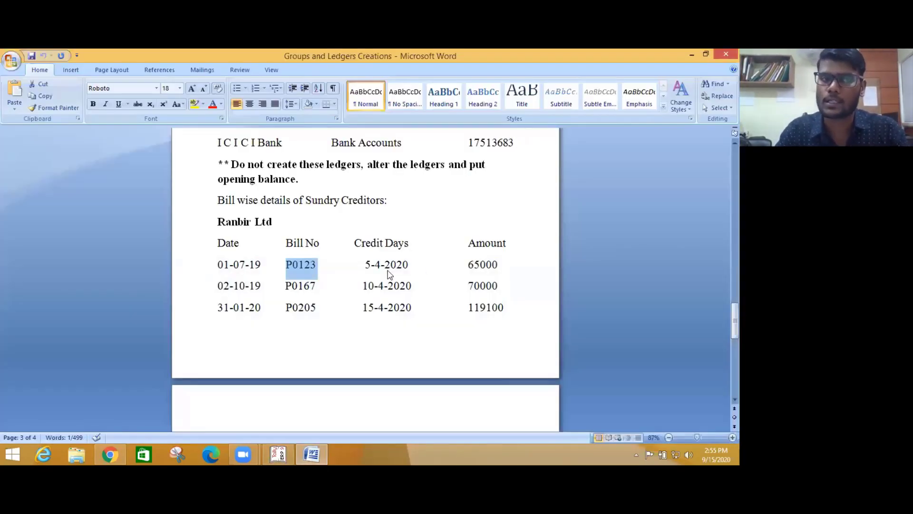
key("alt+Tab")
type("5/")
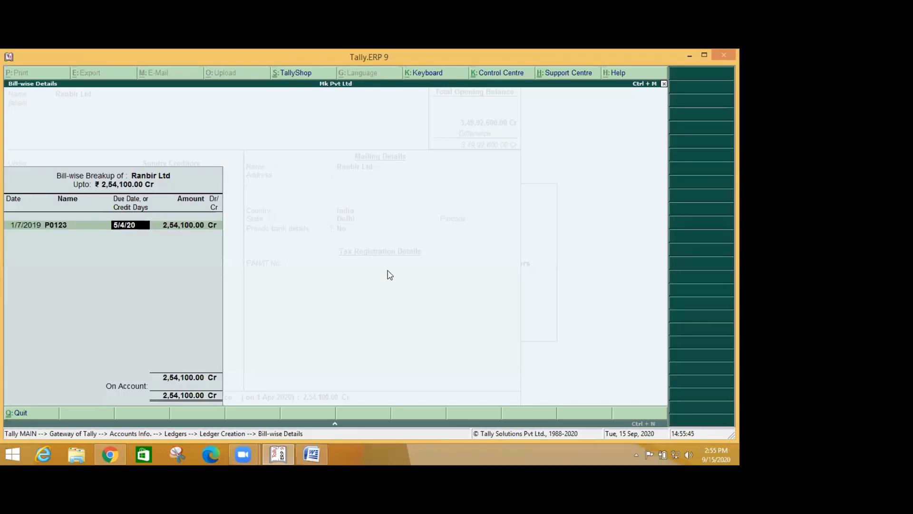
key("Return")
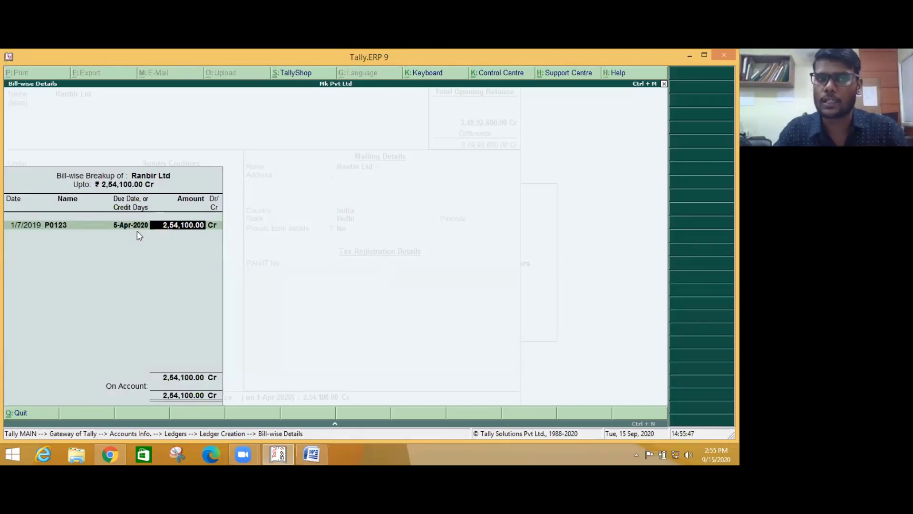
type("65000")
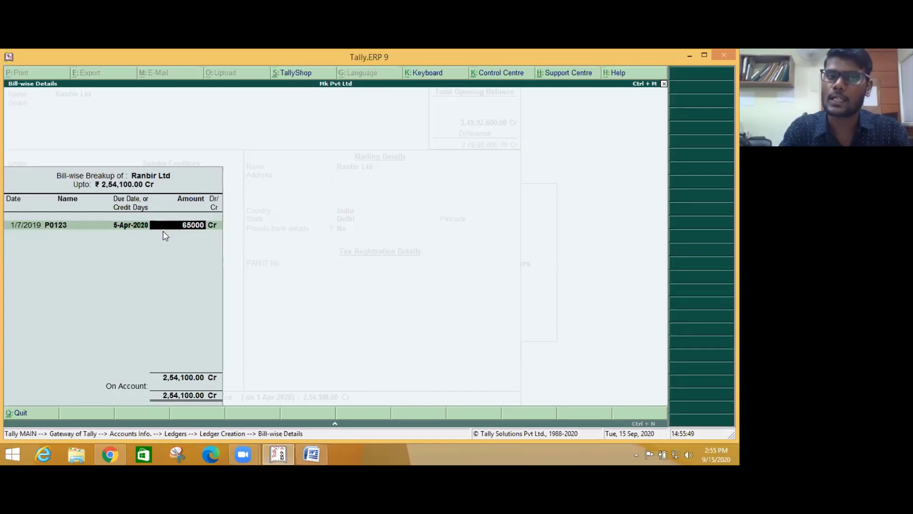
key("Return")
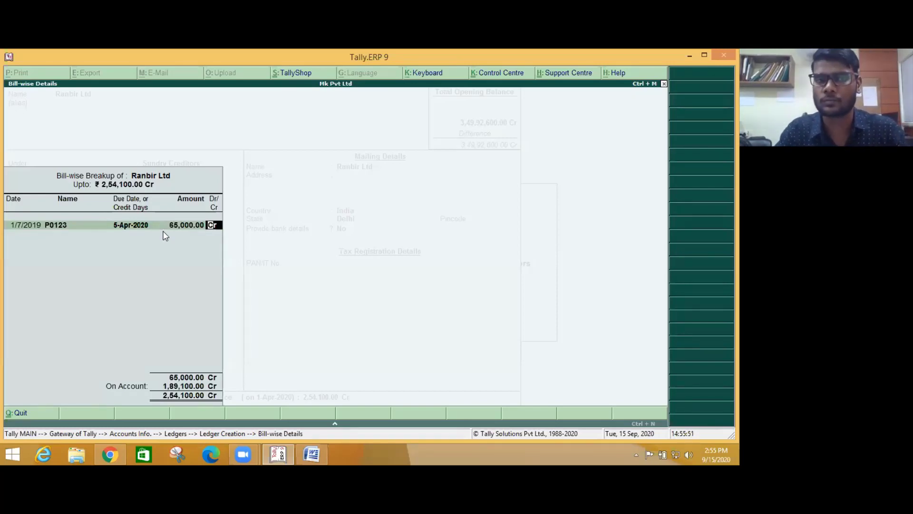
key("Return")
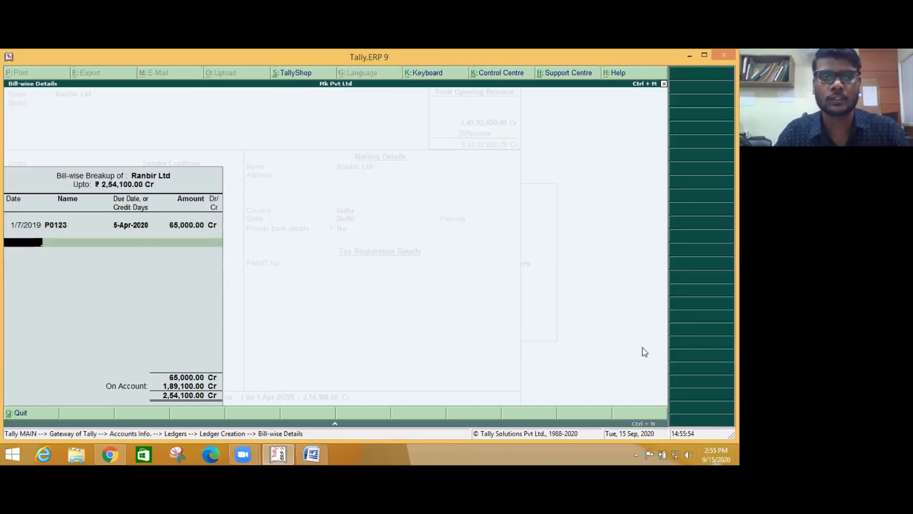
- Add bill P0167 dated 2-10-19, due 10-Apr-2020, for 70,000
key("alt+Tab")
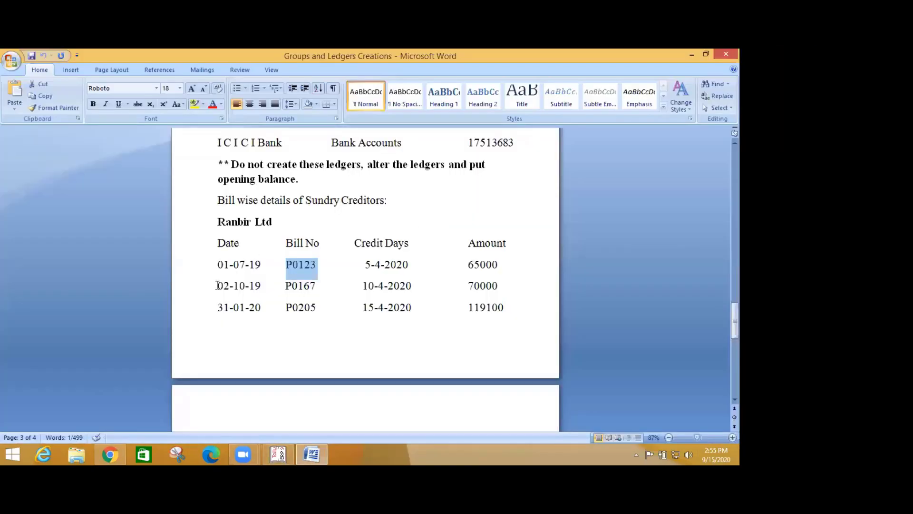
left_click_drag(216, 285, 262, 286)
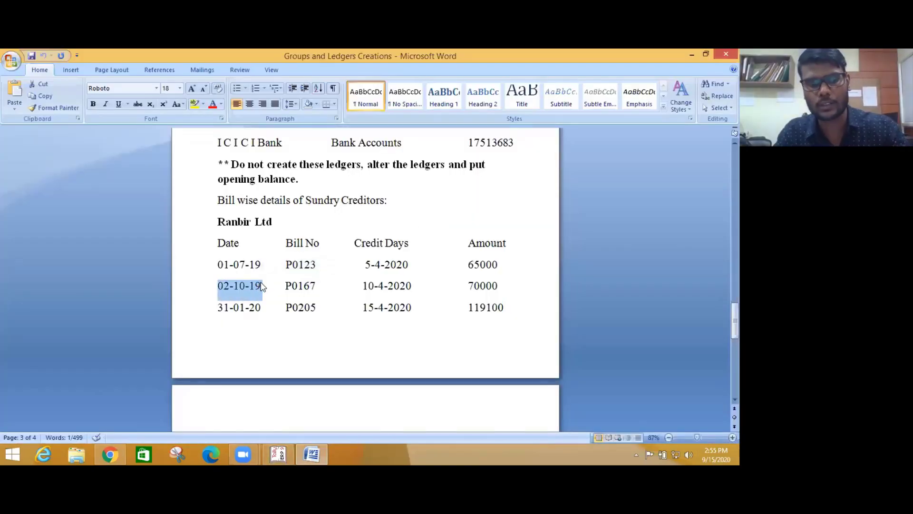
key("alt+Tab")
type("2-10-19")
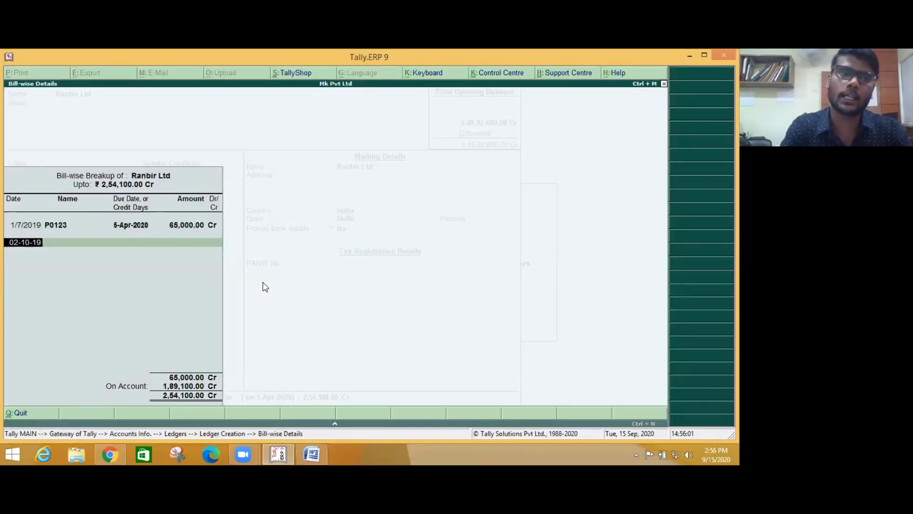
key("Return")
key("alt+Tab")
key("Right")
key("Right")
key("Right")
key("Right")
key("Right")
key("Right")
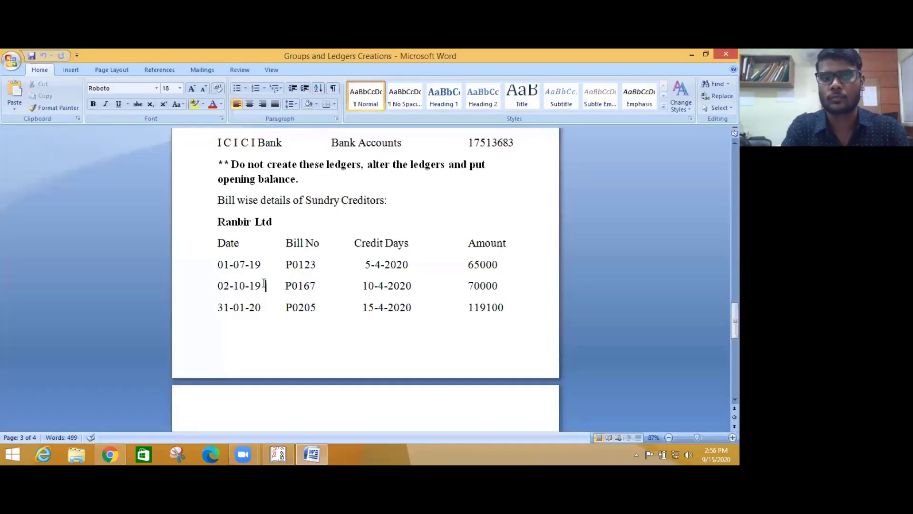
key("shift+Right")
key("shift+Right")
key("shift+Right")
key("shift+Right")
key("shift+Right")
key("shift+Right")
key("shift+Right")
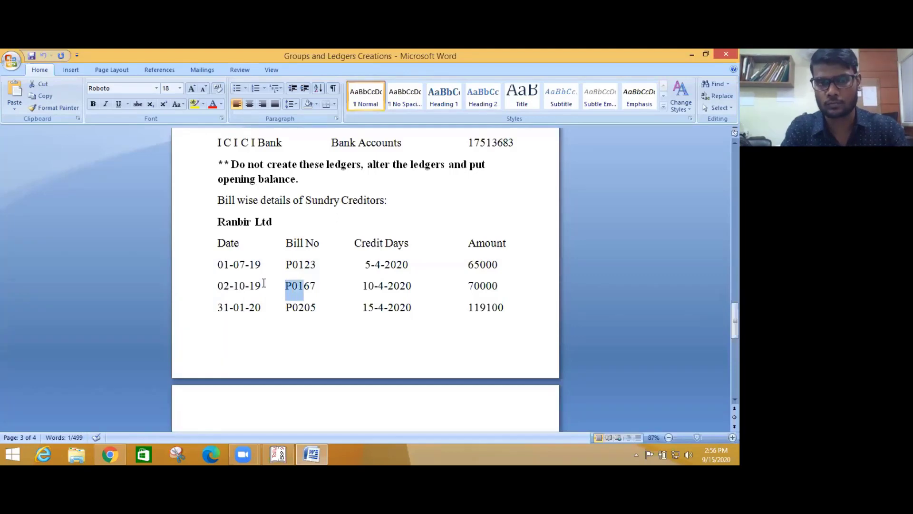
key("shift+Left")
key("shift+Left")
key("shift+Left")
key("shift+Right")
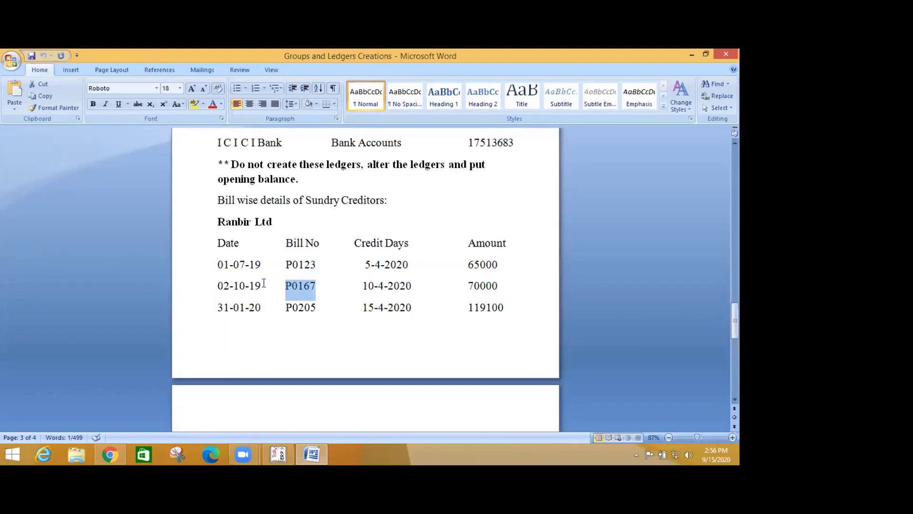
key("ctrl+c")
key("alt+Tab")
key("ctrl+alt+v")
key("Return")
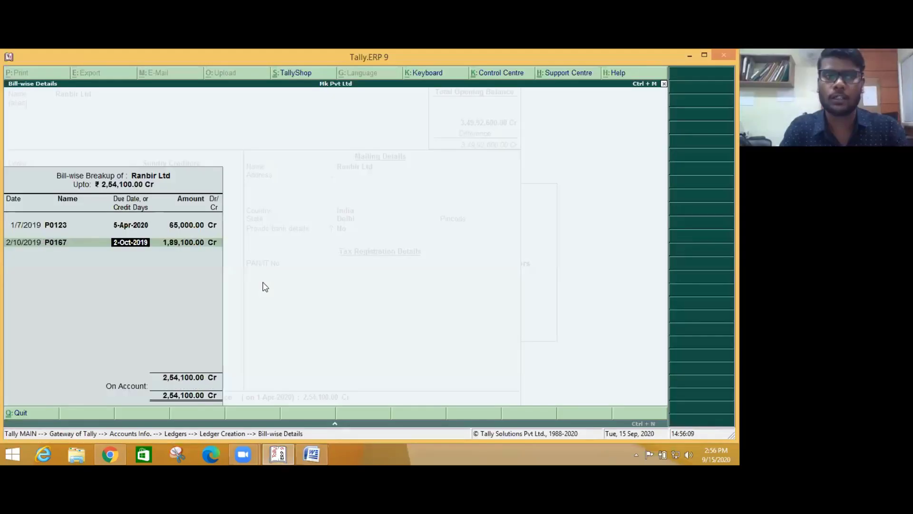
key("alt+Tab")
key("alt+Tab")
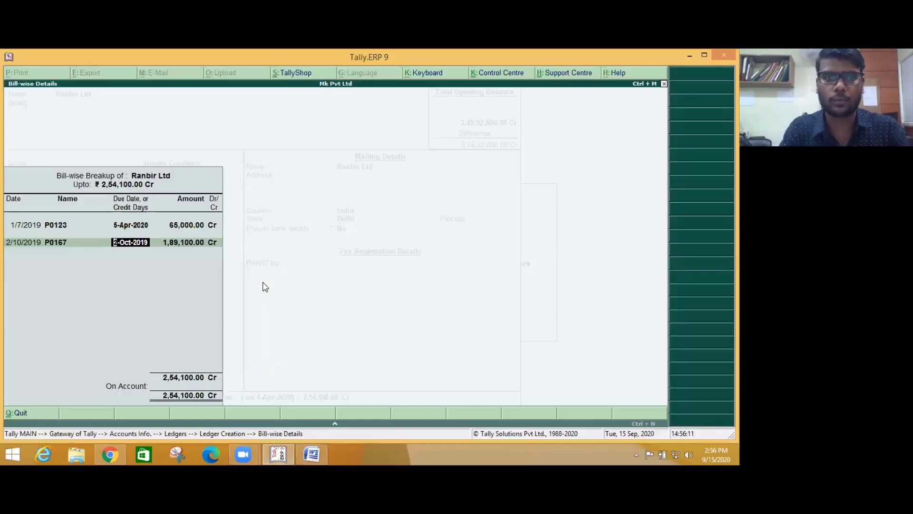
type("10/4")
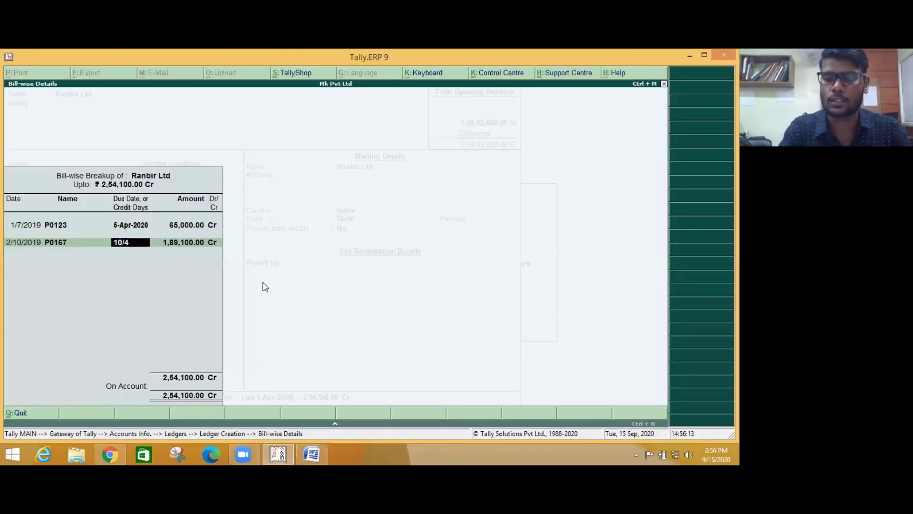
type("/2020")
key("Return")
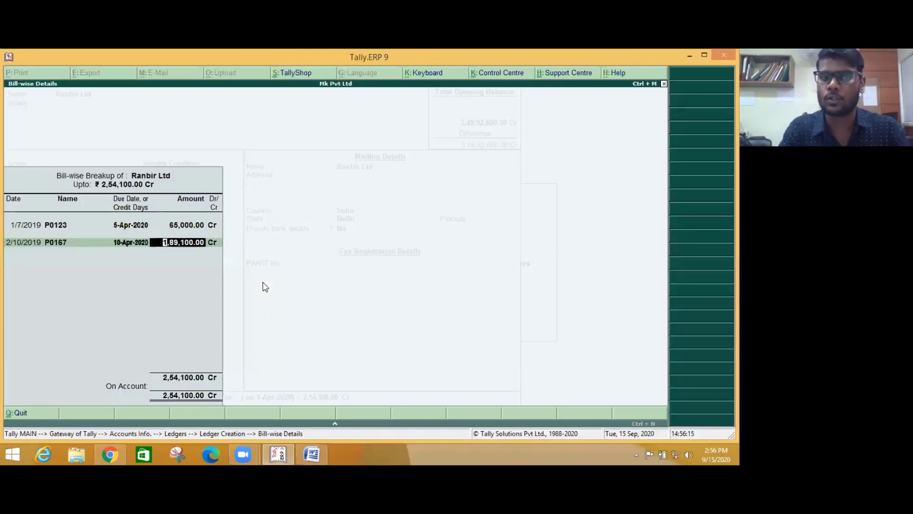
key("alt+Tab")
key("alt+Tab")
type("7")
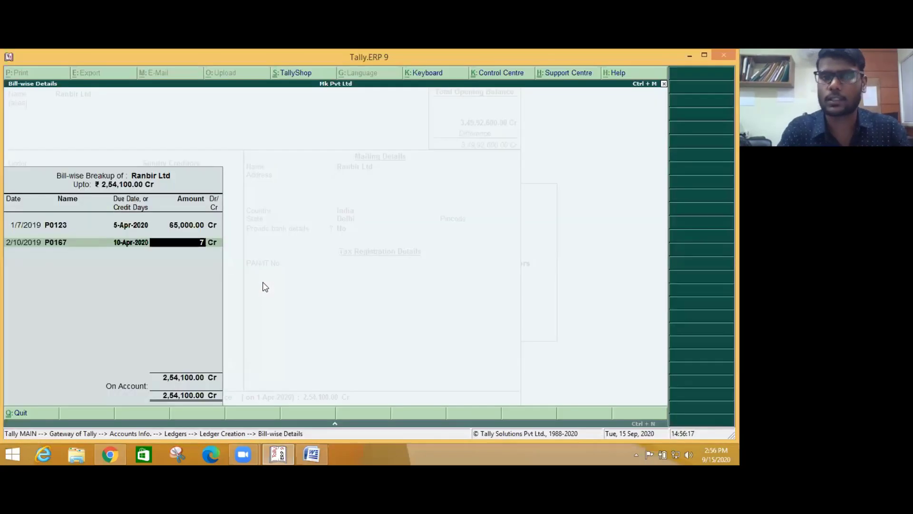
type("0,00000")
key("Return")
key("Return")
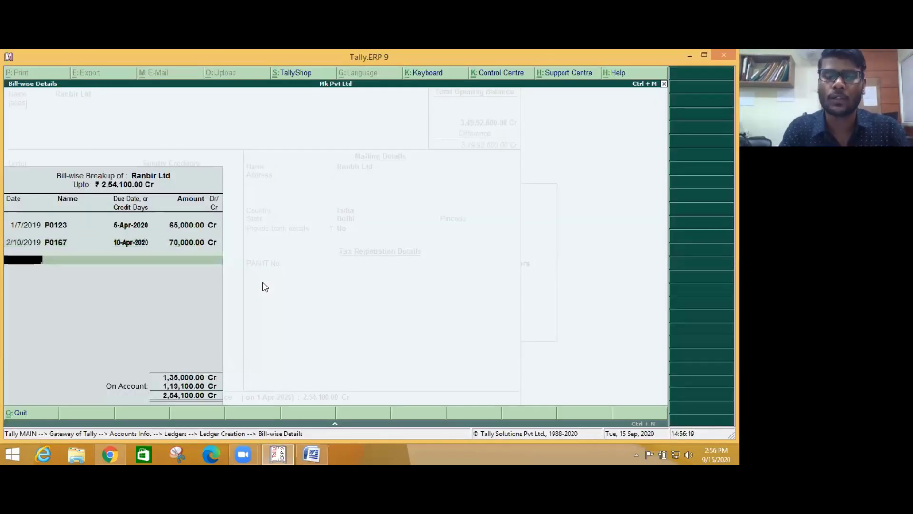
- Add bill P0205 dated 31/1/2020, due 15-Apr-2020, for 1,19,100, and close the breakup
key("alt+Tab")
key("alt+Tab")
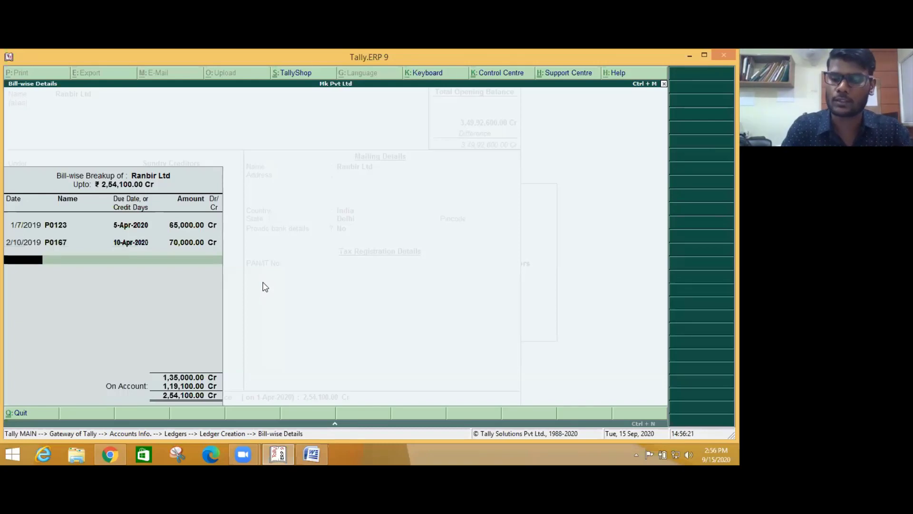
type("31/1/2020")
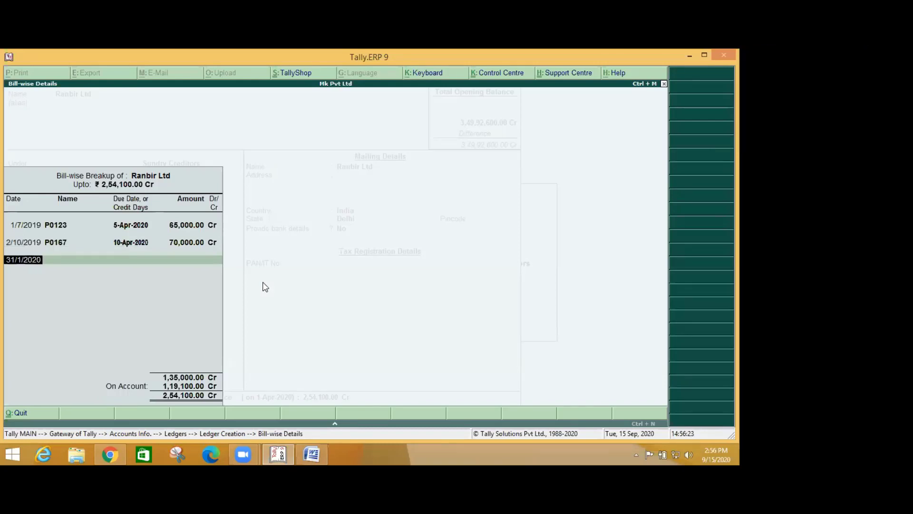
key("Return")
key("alt+Tab")
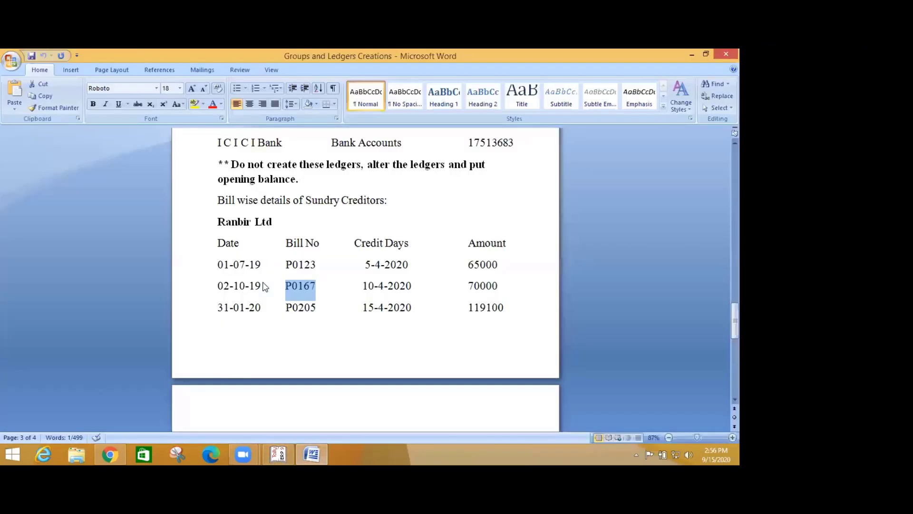
key("alt+Tab")
type("P0205")
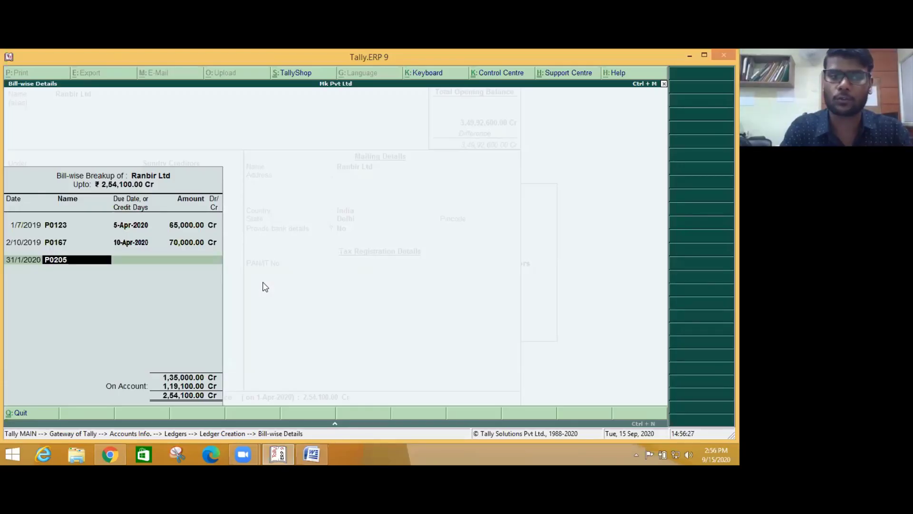
key("Return")
type("15")
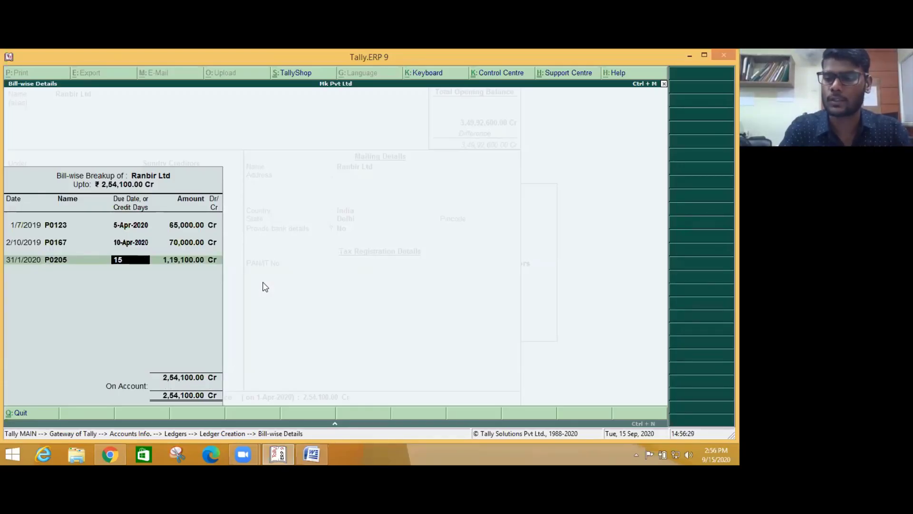
type("/4")
key("Return")
key("Return")
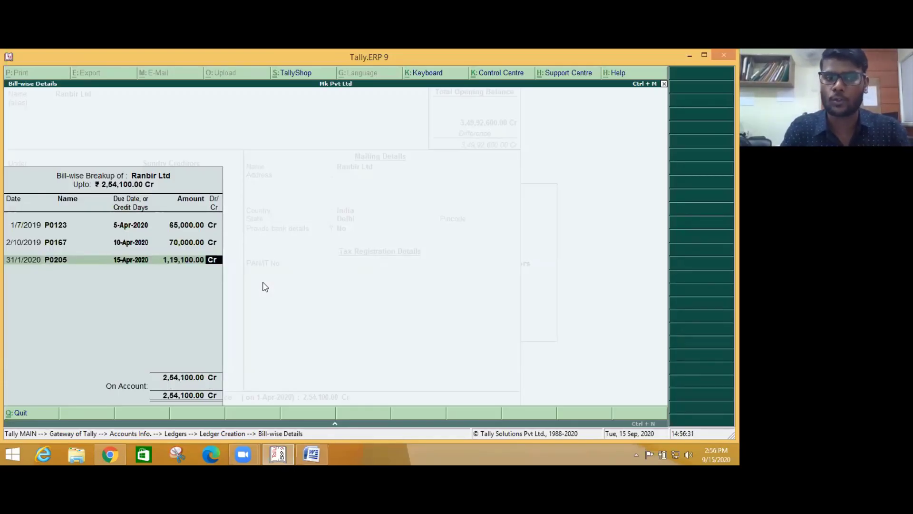
key("Return")
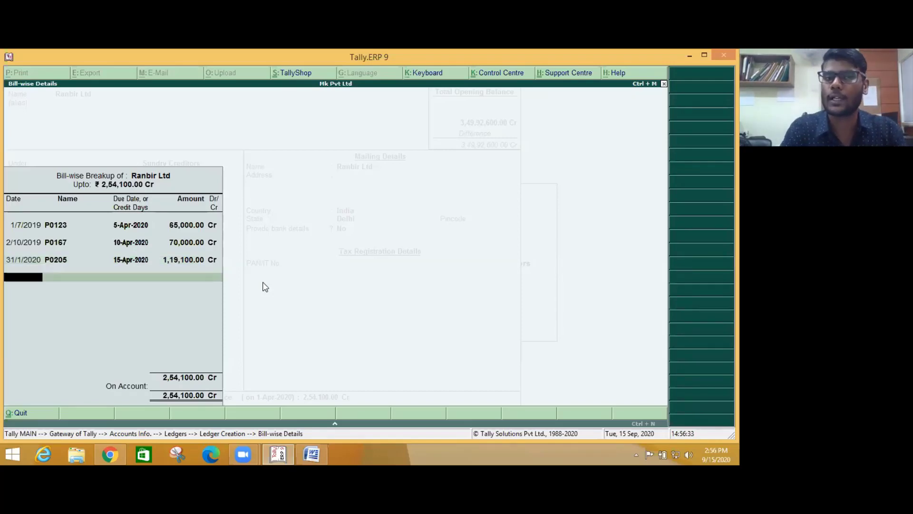
key("Return")
key("Return")
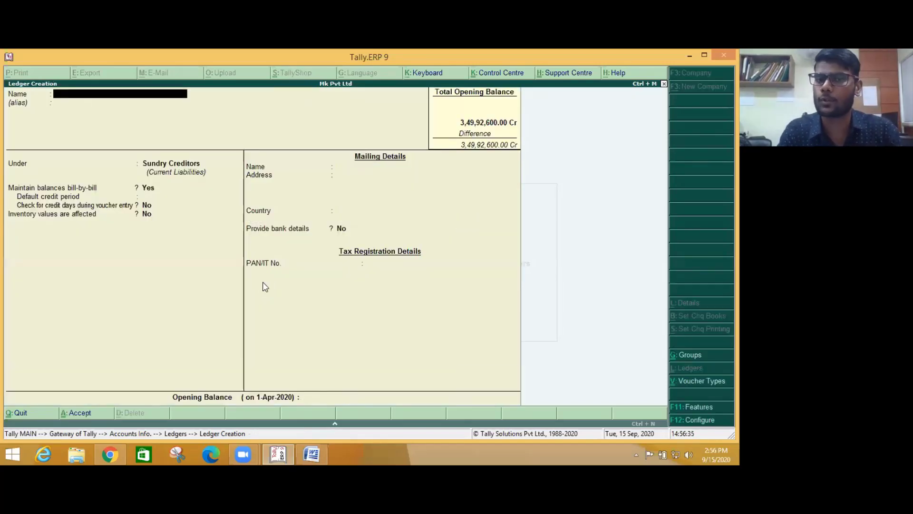
key("alt+Tab")
- Select 'Outstanding Rent' in the Word ledger list and bring Tally's ledger form back
scroll(252, 293, "up", 10)
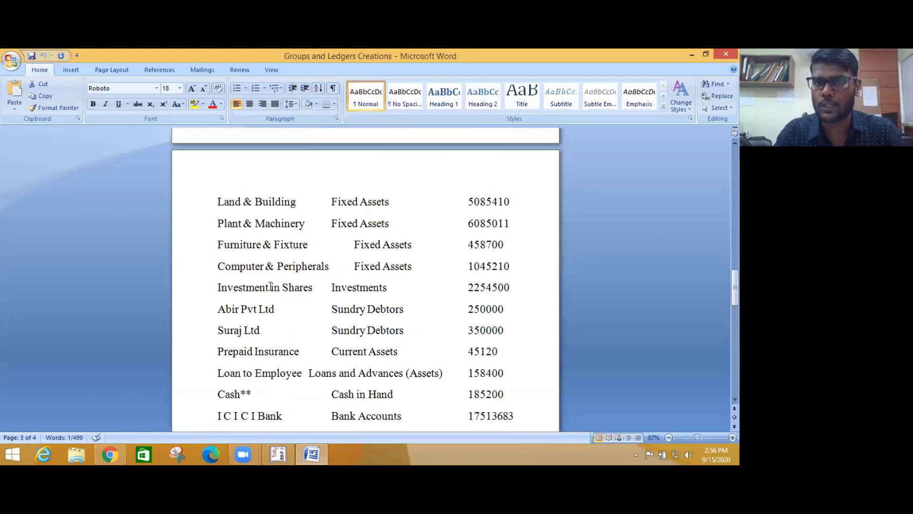
scroll(342, 271, "up", 4)
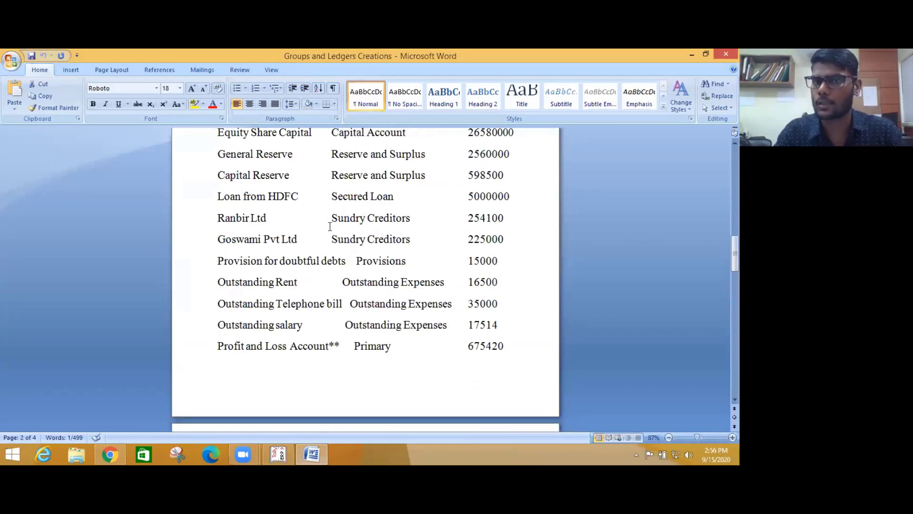
left_click_drag(217, 236, 281, 240)
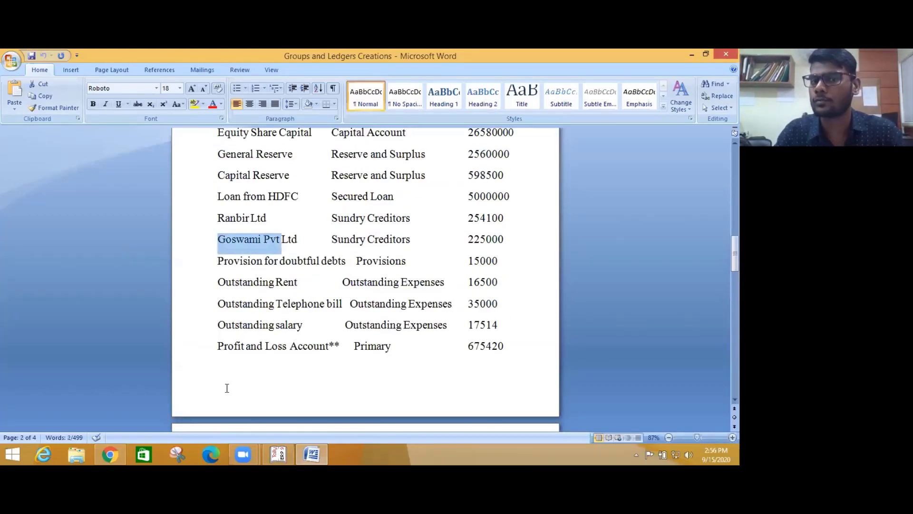
left_click_drag(216, 261, 356, 263)
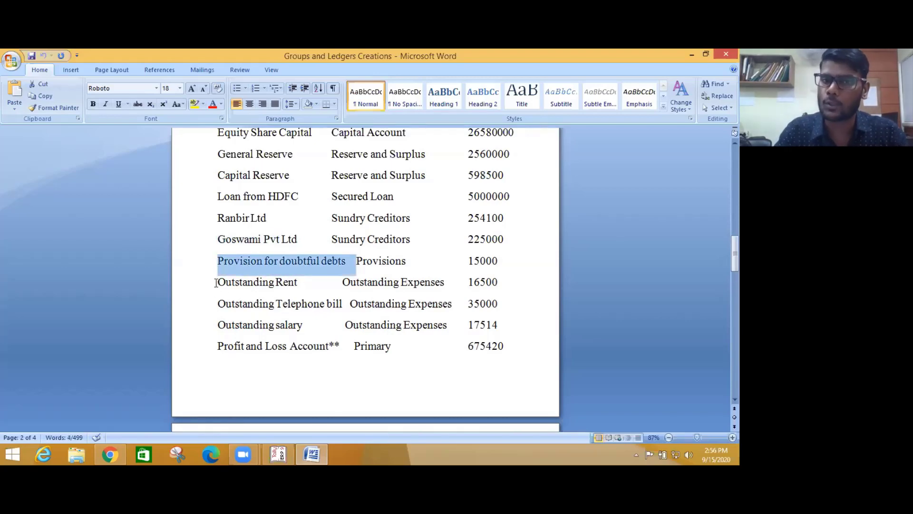
left_click_drag(215, 283, 302, 282)
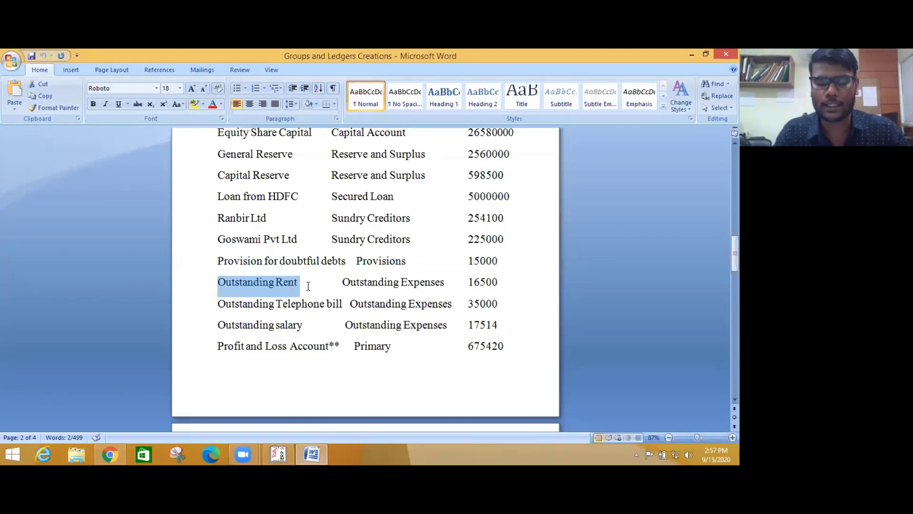
left_click(288, 450)
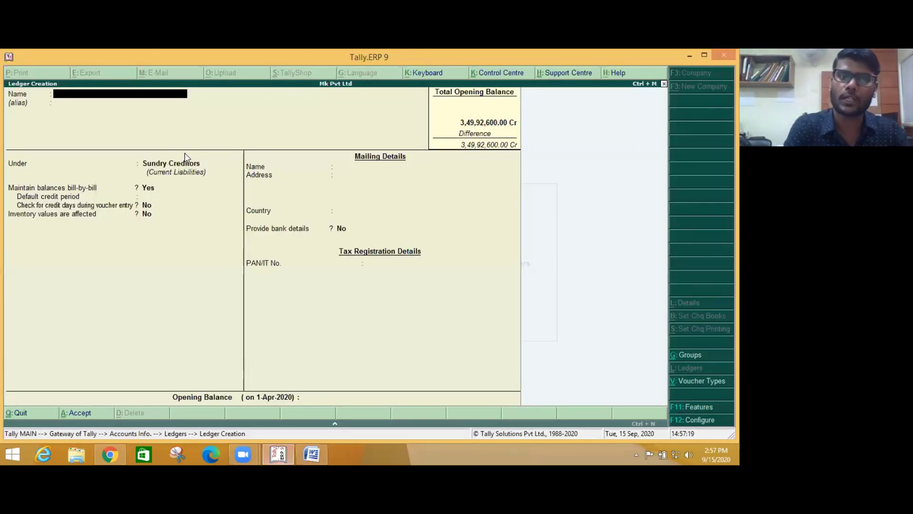
- Create the Outstanding Rent ledger under Outstanding Expenses with a 16,500 Cr opening balance
key("ctrl+alt+v")
key("Return")
key("Return")
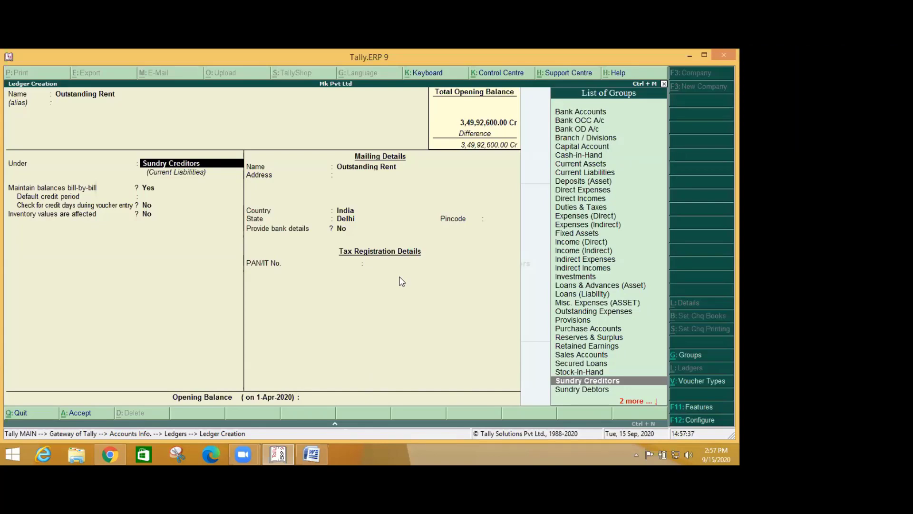
type("Out")
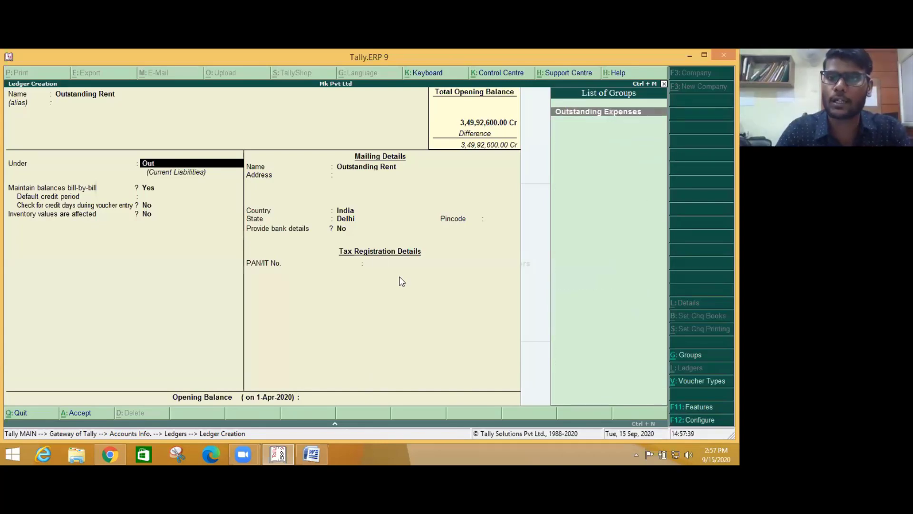
key("Return")
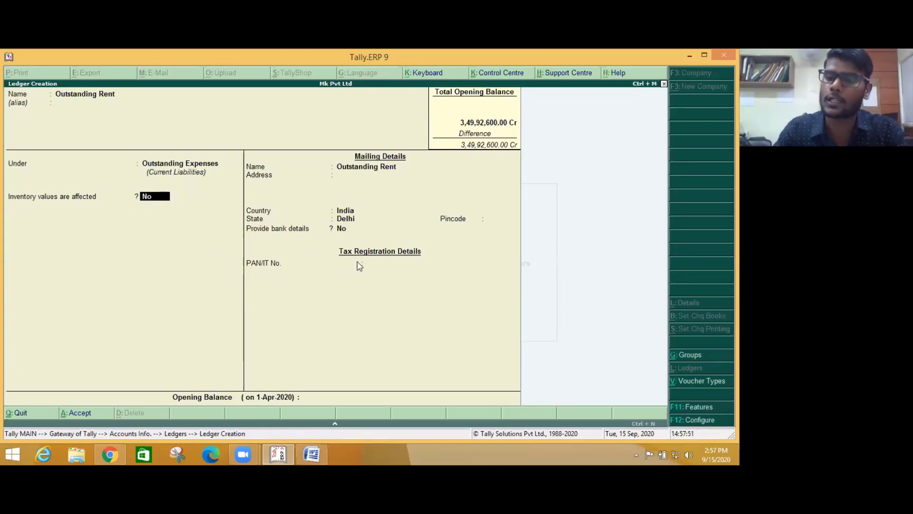
key("Return")
key("Return")
key("Return")
key("Return")
key("Return")
key("Return")
key("Return")
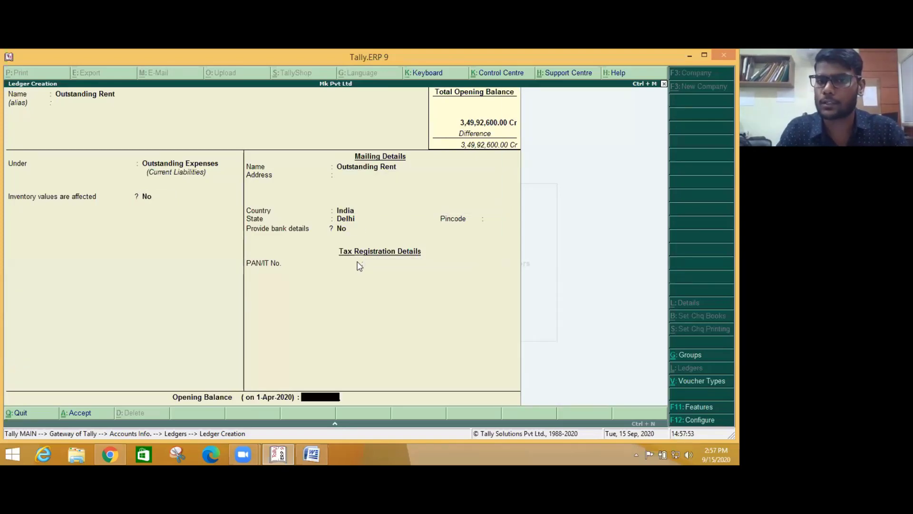
key("alt+Tab")
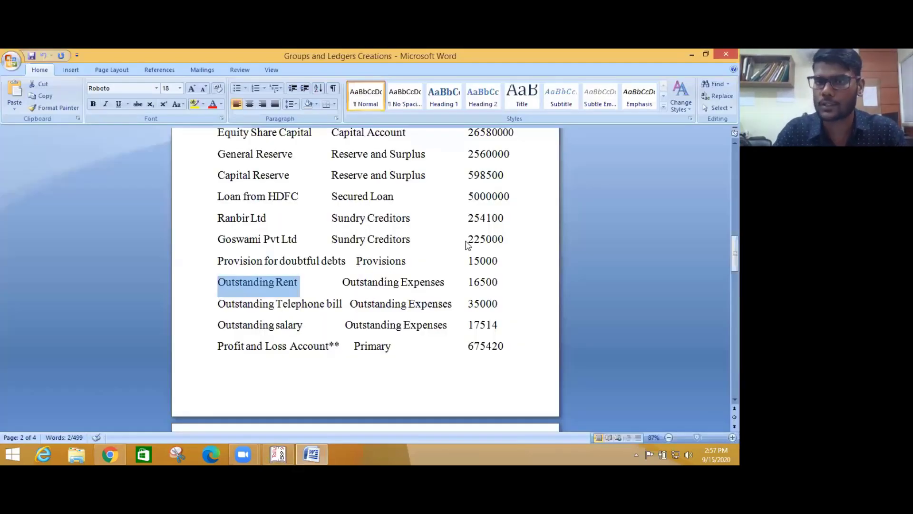
key("alt+Tab")
type("16500")
key("Return")
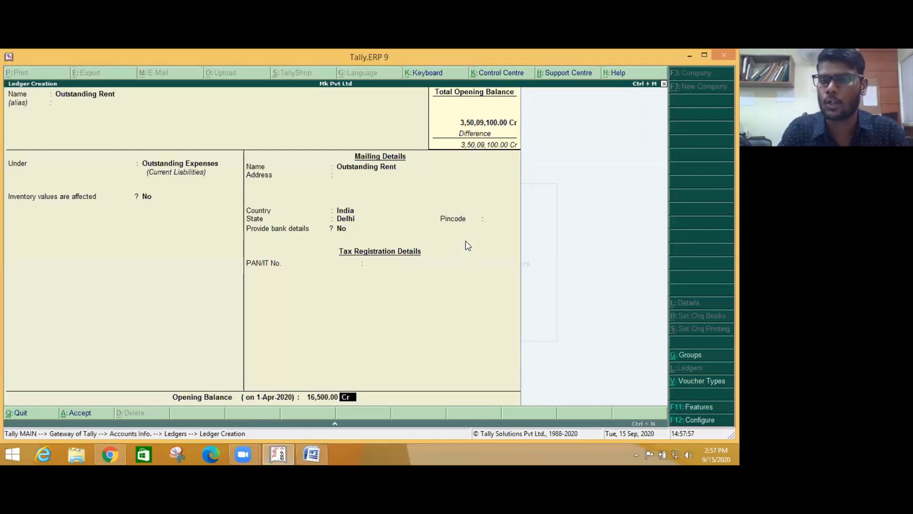
key("Return")
key("Return")
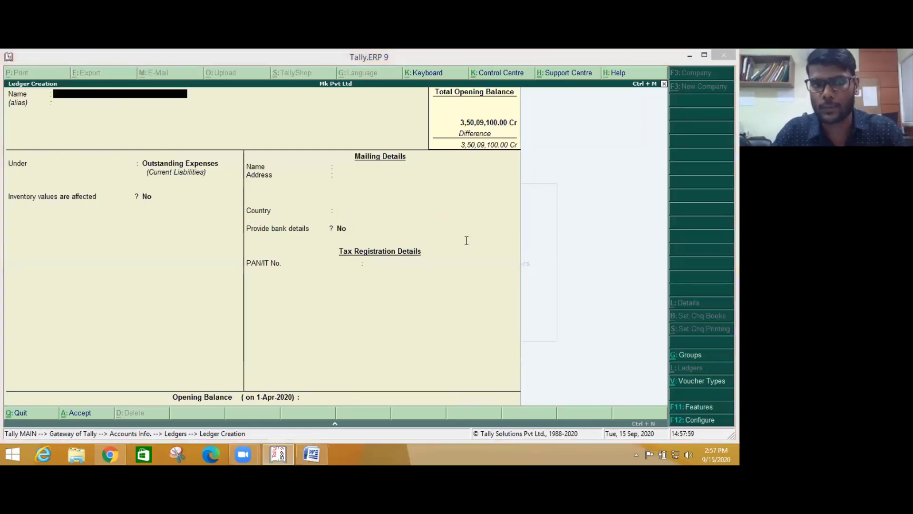
key("alt+Tab")
- Create the Outstanding Telephone bill ledger with a 35,000 Cr opening balance
left_click_drag(218, 302, 350, 307)
key("ctrl+c")
key("alt+Tab")
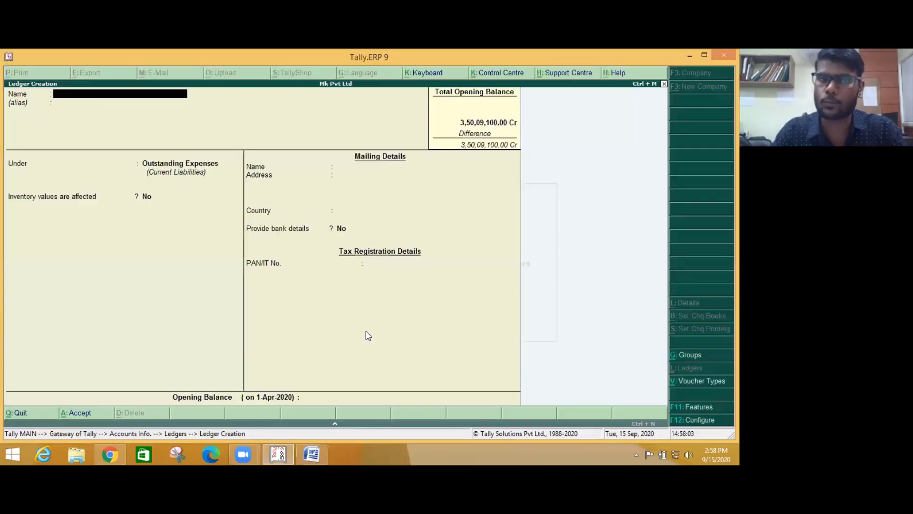
key("ctrl+alt+v")
key("Return")
key("Return")
key("Return")
key("Return")
key("Return")
key("Return")
key("Return")
key("Return")
key("Return")
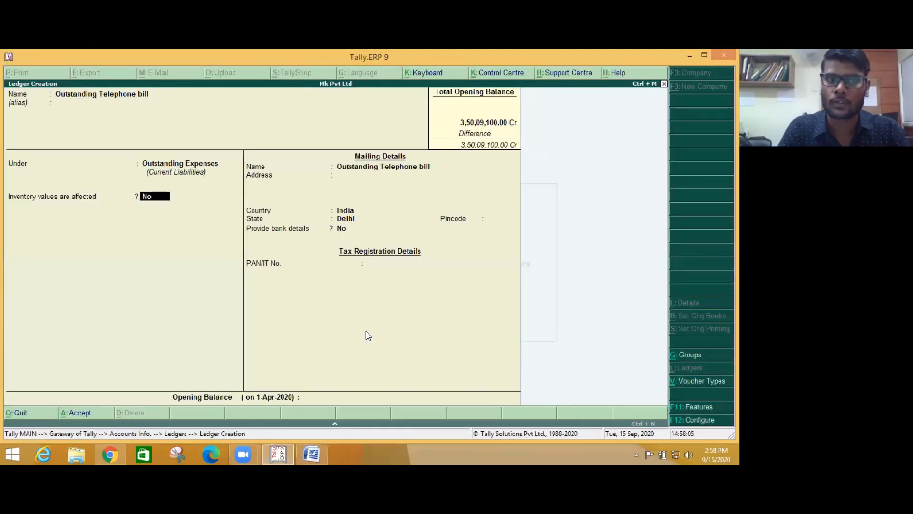
key("Return")
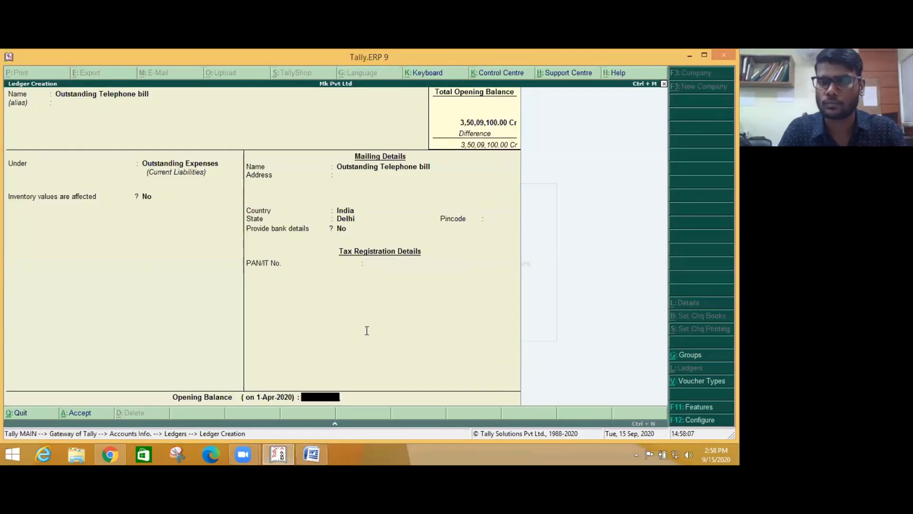
key("alt+Tab")
key("alt+Tab")
type("35000")
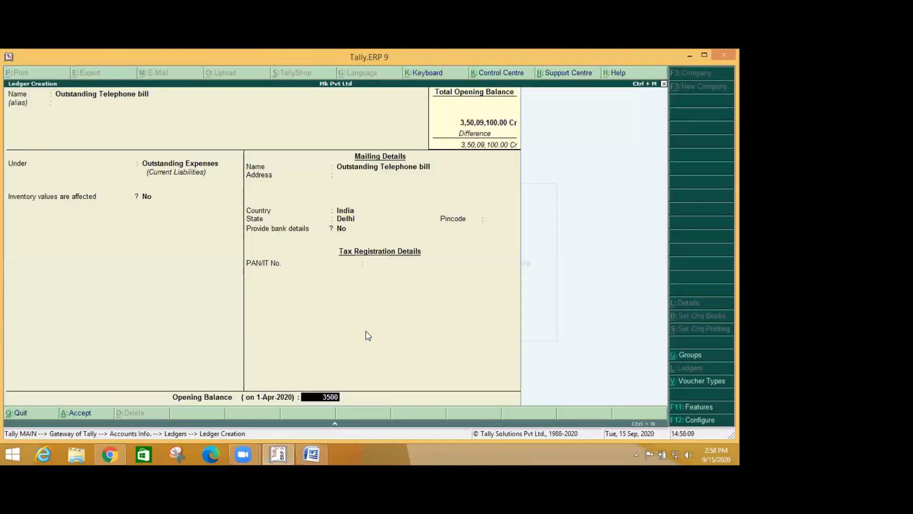
key("Return")
key("Return")
key("alt+Tab")
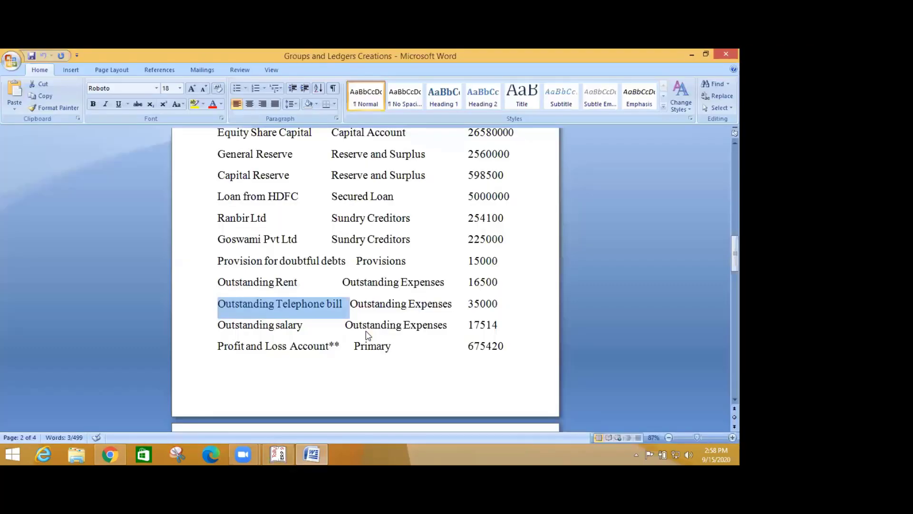
key("alt+Tab")
key("Return")
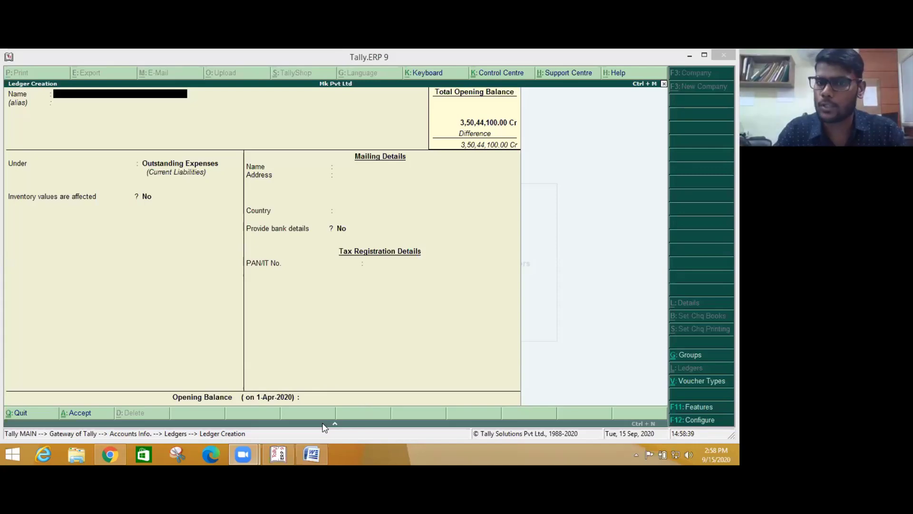
key("alt+Tab")
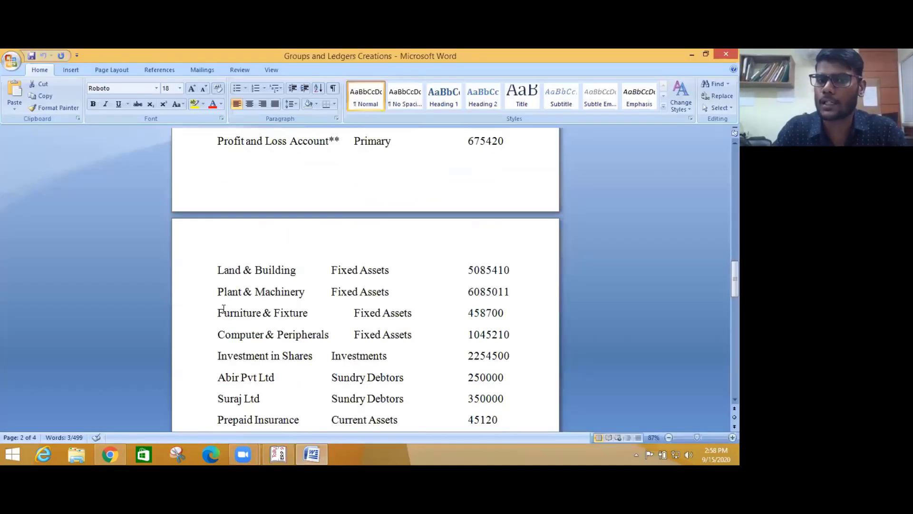
- Copy the name 'Furniture & Fixture' from the Word ledger list for use in Tally
left_click_drag(217, 312, 313, 315)
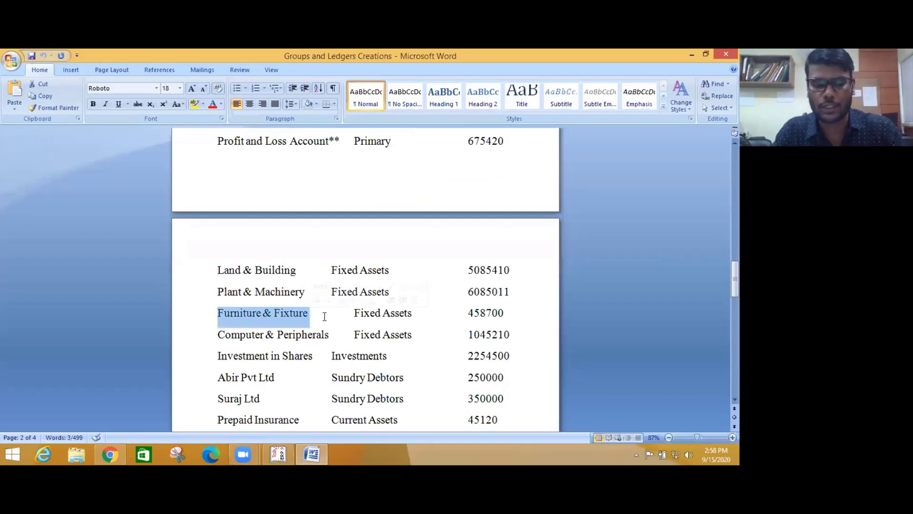
key("alt+Tab")
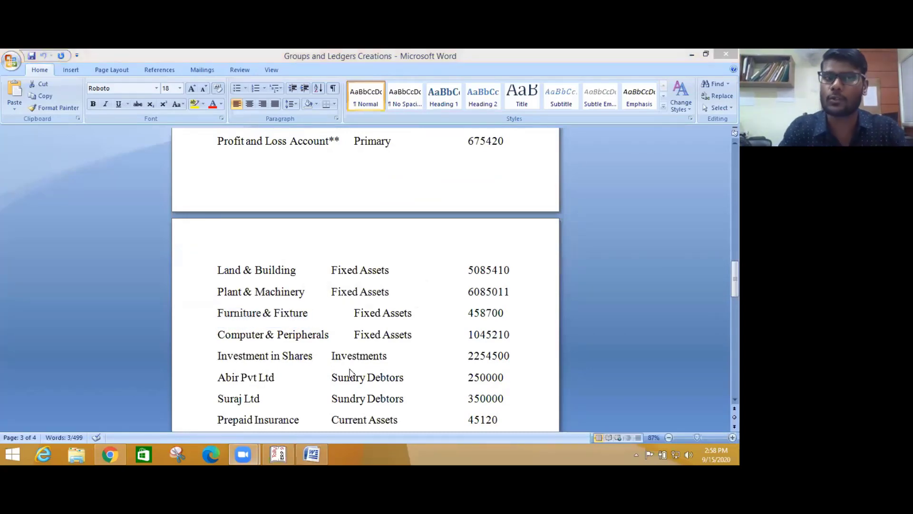
key("alt+Tab")
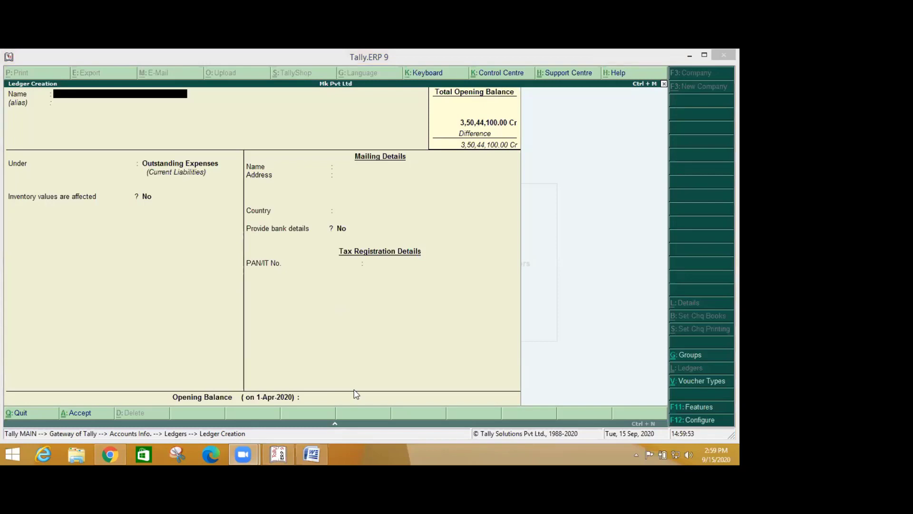
left_click(305, 451)
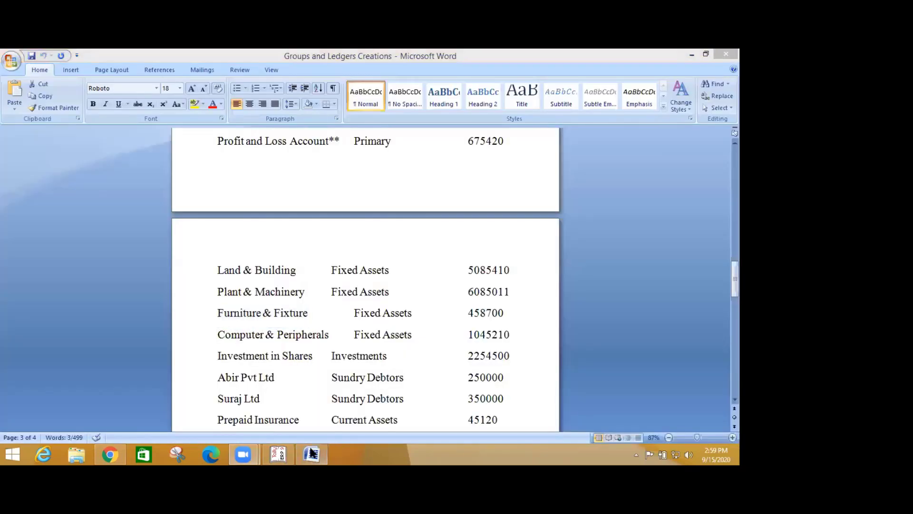
- Save a Furniture & Fixture ledger grouped under Fixed Assets, opening at 458700 Dr
left_click(284, 453)
key("ctrl+alt+v")
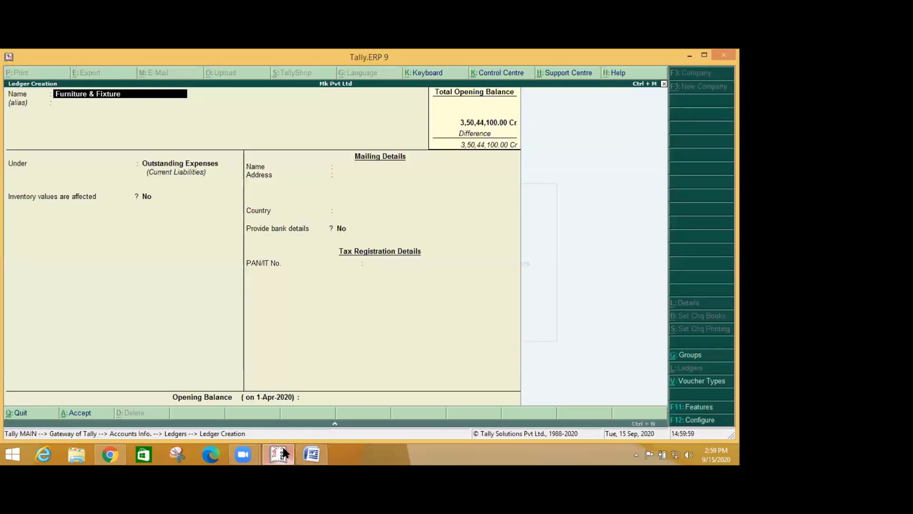
key("Return")
key("Return")
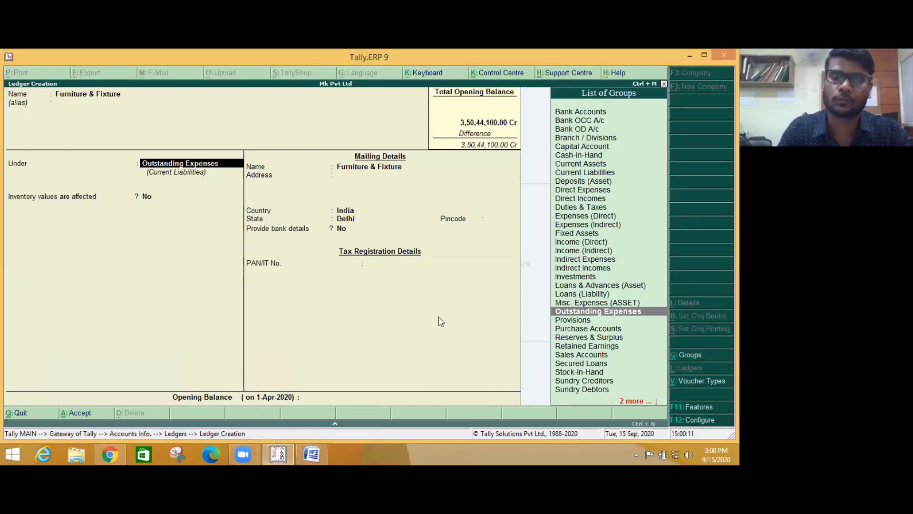
type("fi")
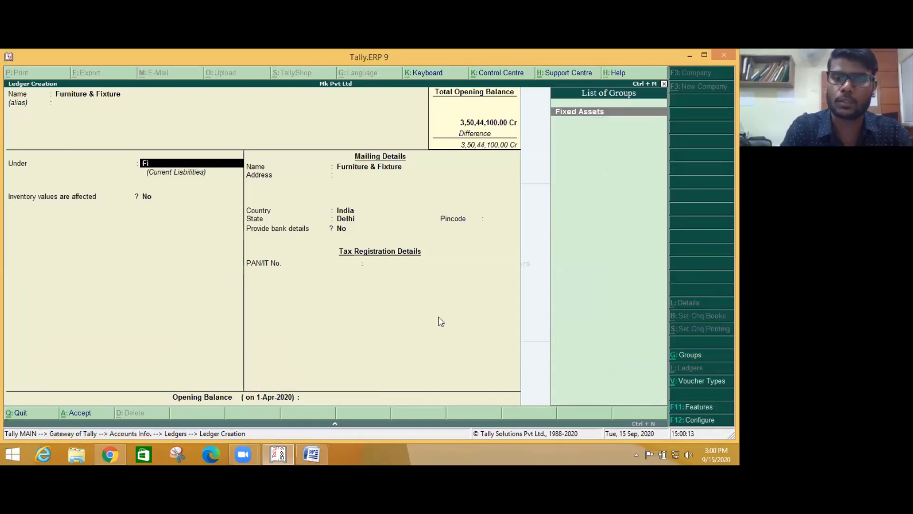
key("Return")
key("Return")
key("Return")
key("Return")
key("Return")
key("Return")
key("Return")
key("Return")
key("Return")
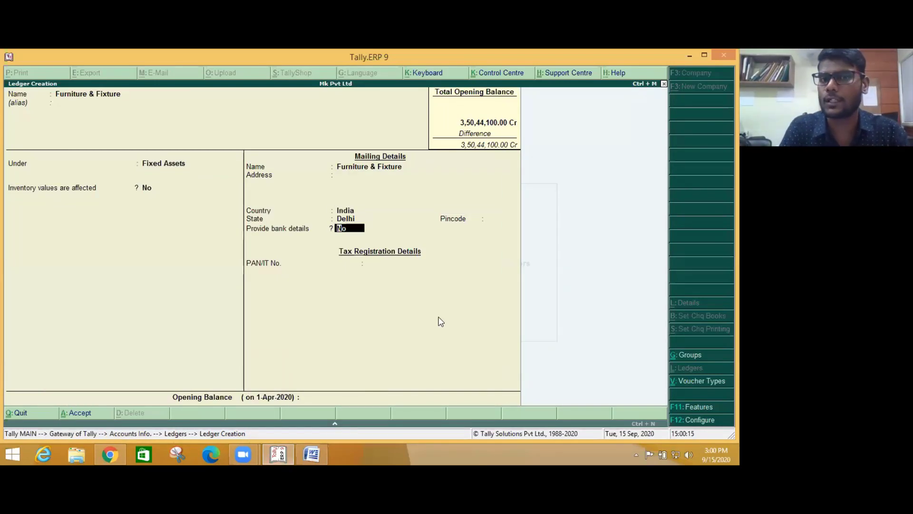
key("Escape")
key("alt+Tab")
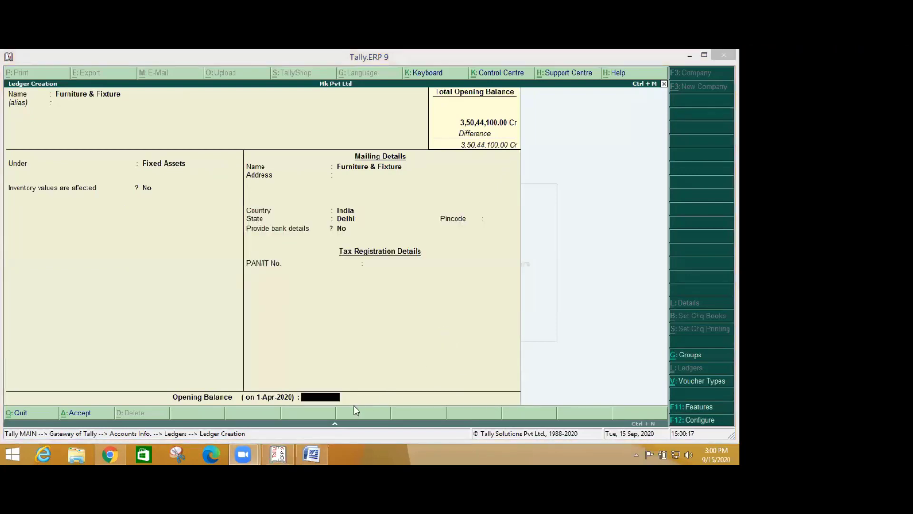
key("alt+Tab")
key("alt+Tab")
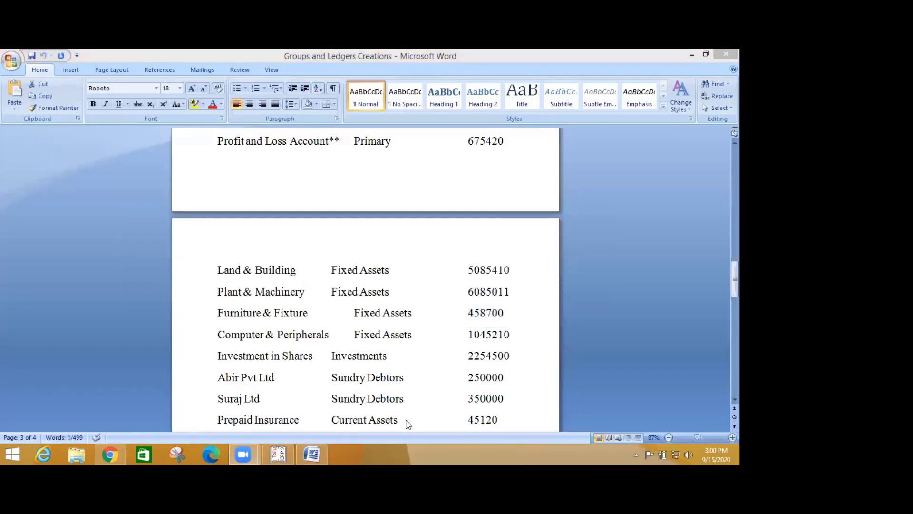
left_click(284, 453)
type("458700")
key("Return")
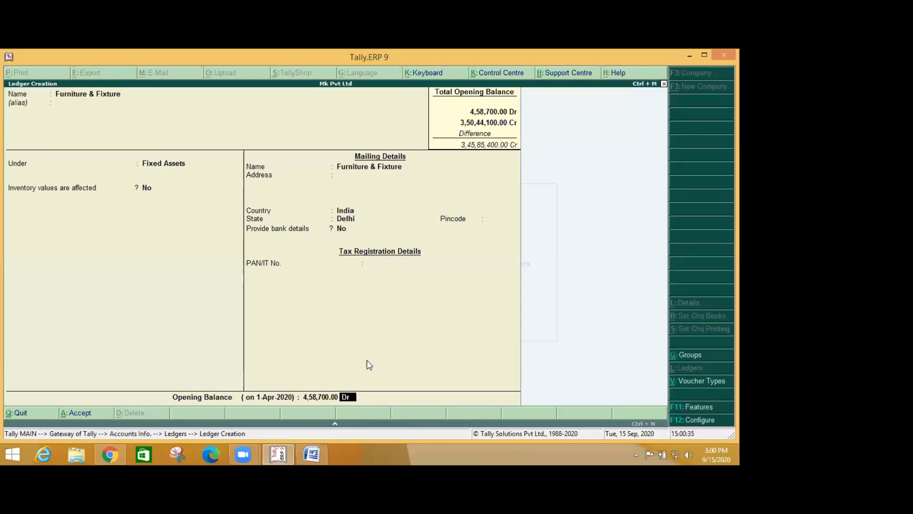
key("Return")
key("Return")
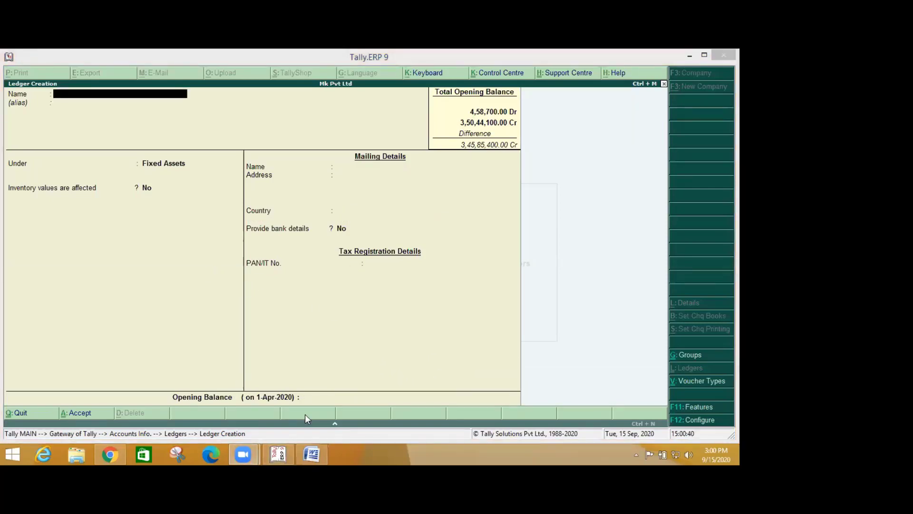
- Select the next ledger name, Prepaid Insurance, in the Word list
left_click(312, 455)
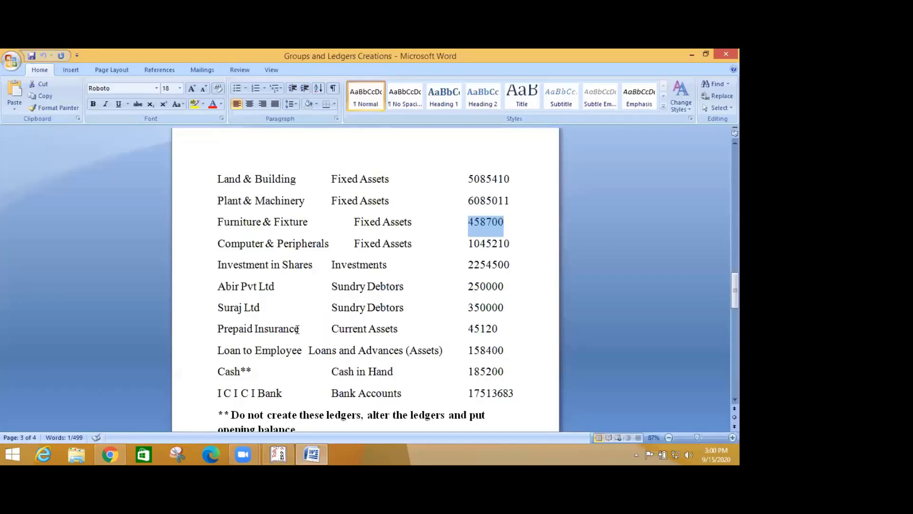
scroll(333, 318, "down", 1)
left_click_drag(218, 307, 300, 307)
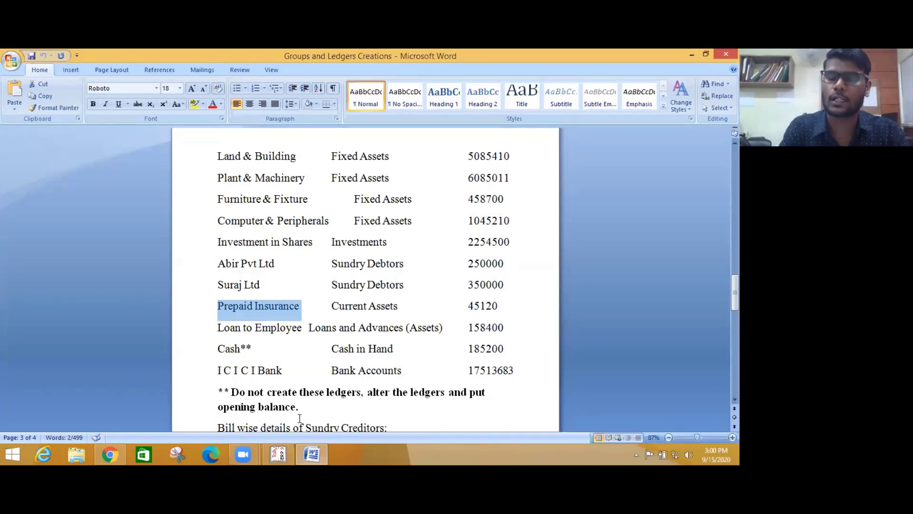
key("alt+Tab")
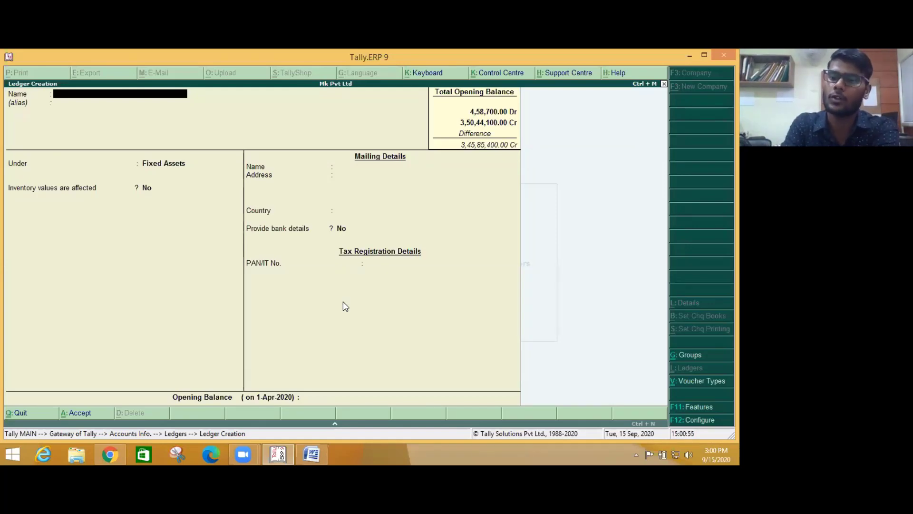
- Browse back through Outstanding Telephone bill, Outstanding Rent, Loan from HDFC and General Reserve, then quit ledger creation
key("Page_Up")
key("Page_Up")
key("Page_Up")
key("Escape")
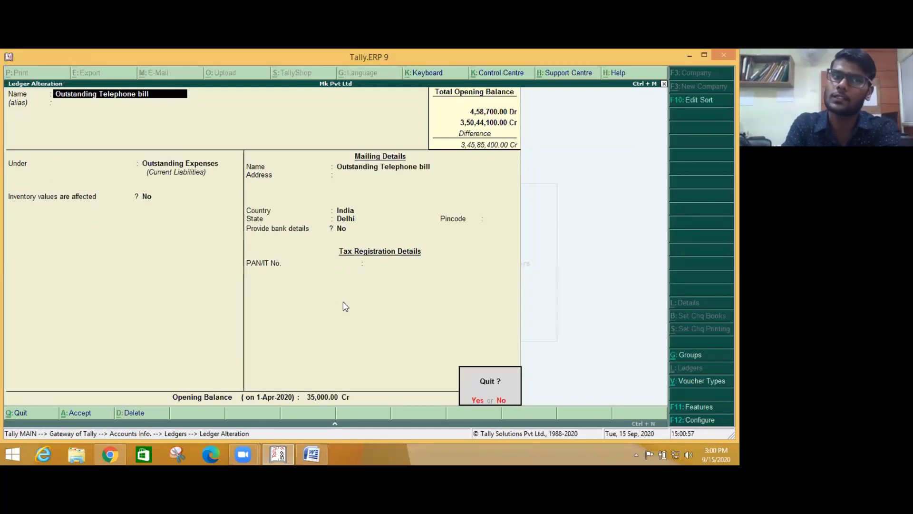
key("Return")
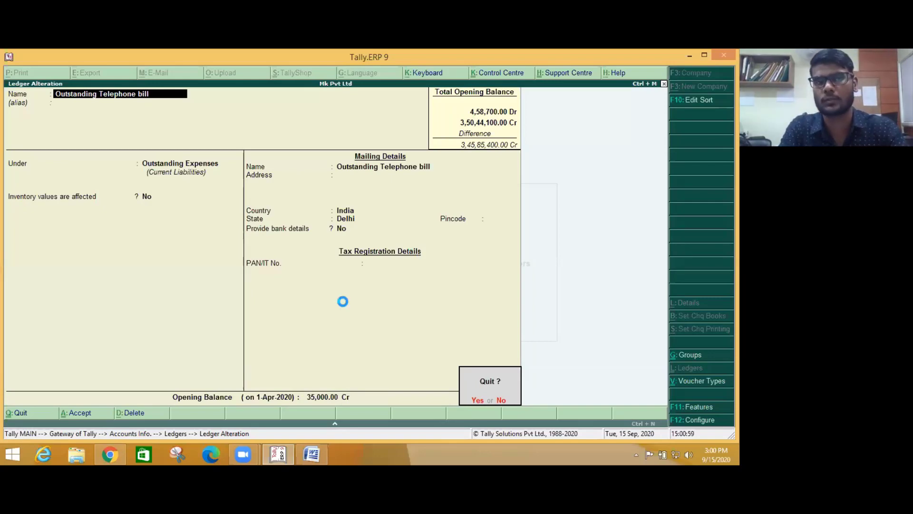
key("Escape")
key("Return")
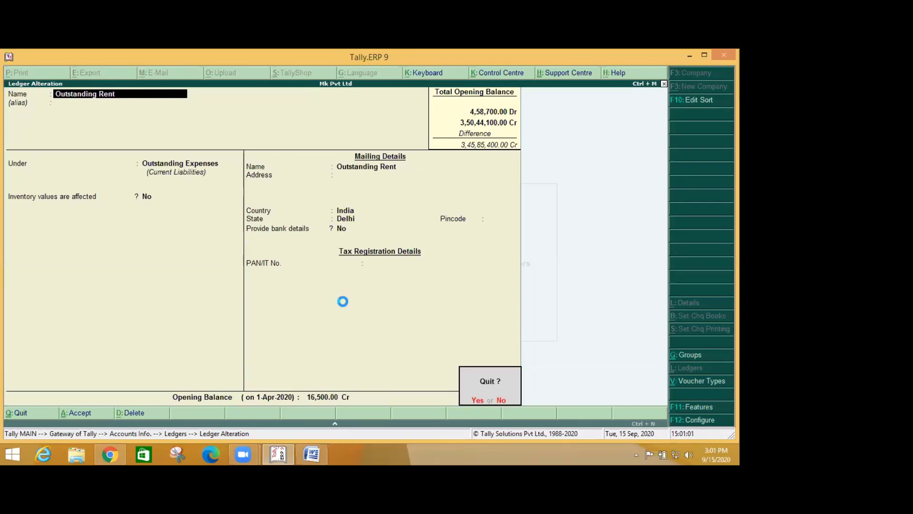
key("Page_Up")
key("Page_Up")
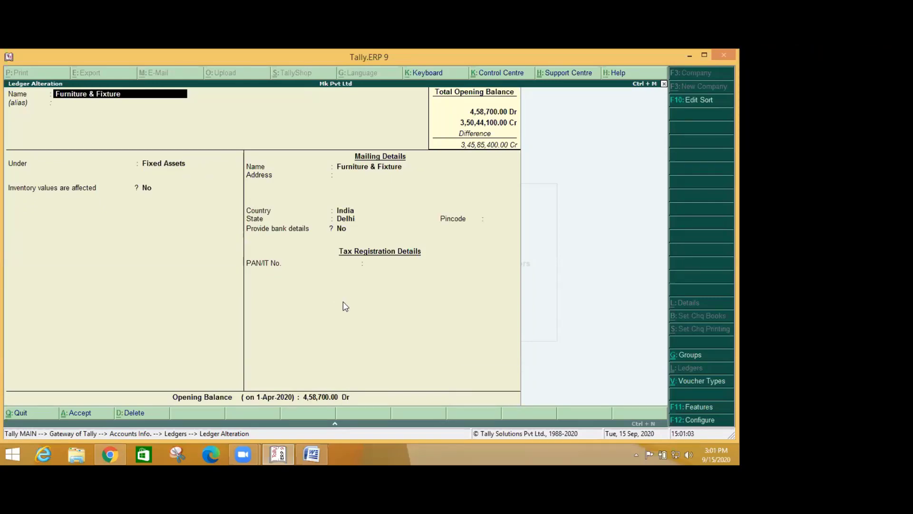
key("Escape")
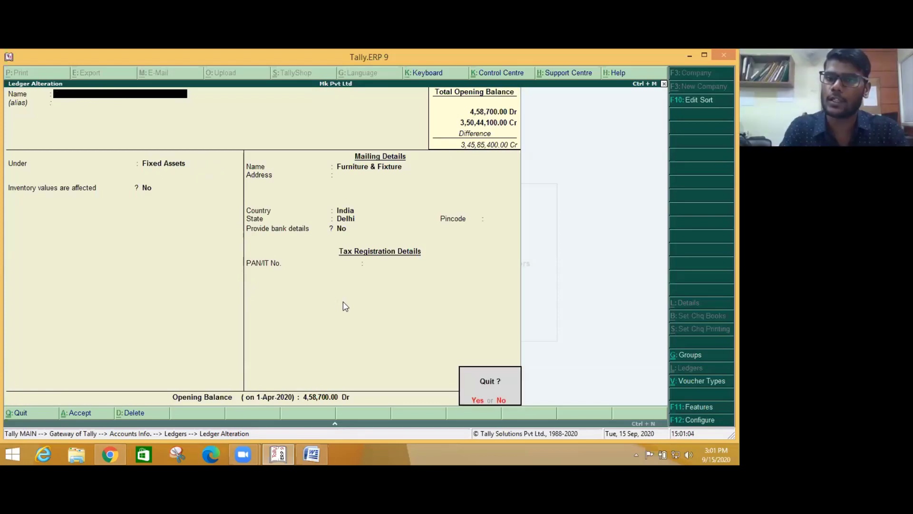
key("Return")
key("Escape")
key("Return")
key("Down")
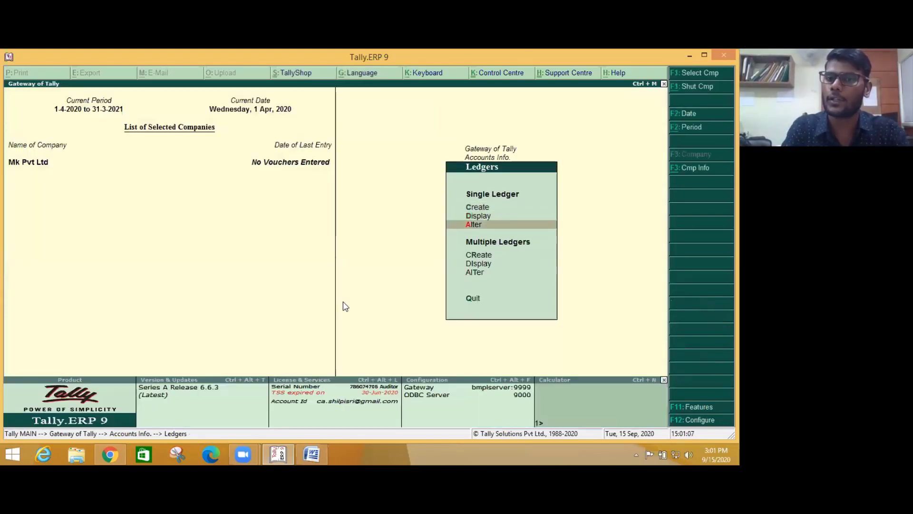
- List every ledger's group and opening balance through Multiple Ledgers Alter with All Items
key("Return")
key("Escape")
key("Down")
key("Down")
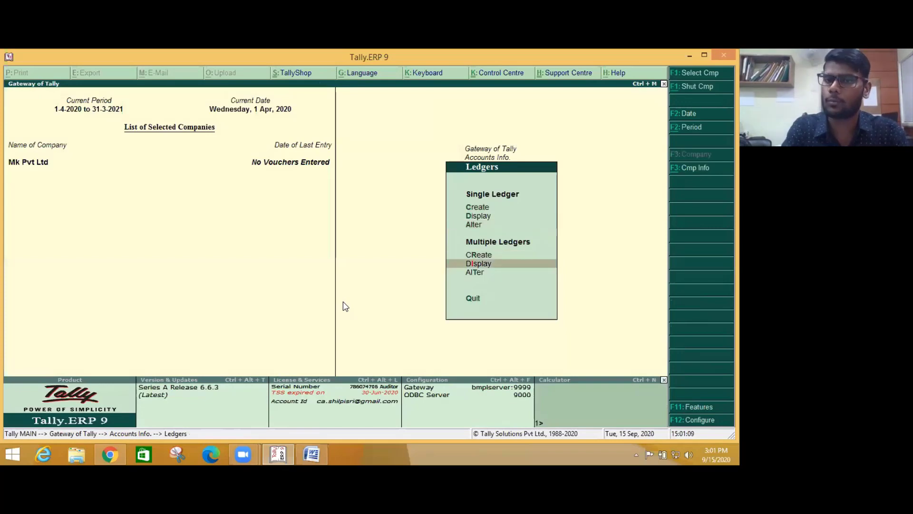
key("Down")
key("Return")
key("Return")
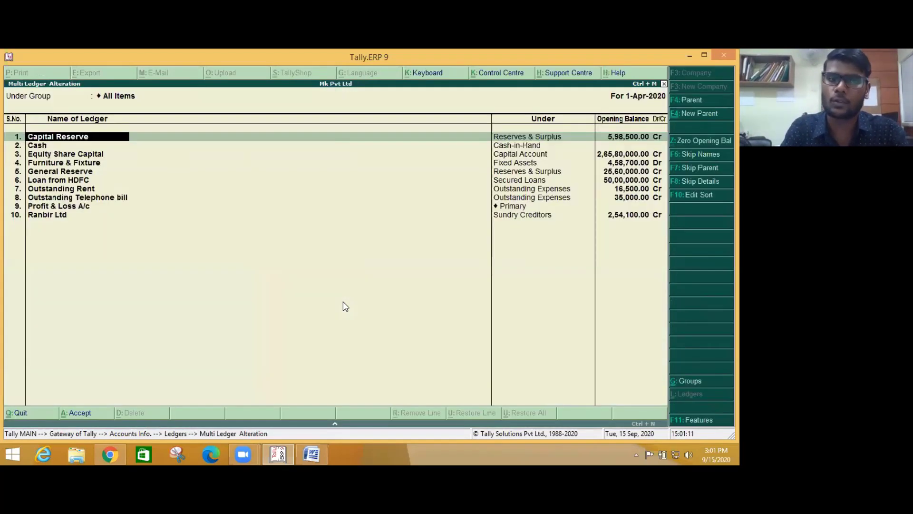
key("Down")
key("Down")
key("Down")
key("Down")
key("Down")
key("Down")
key("Down")
key("Down")
key("Down")
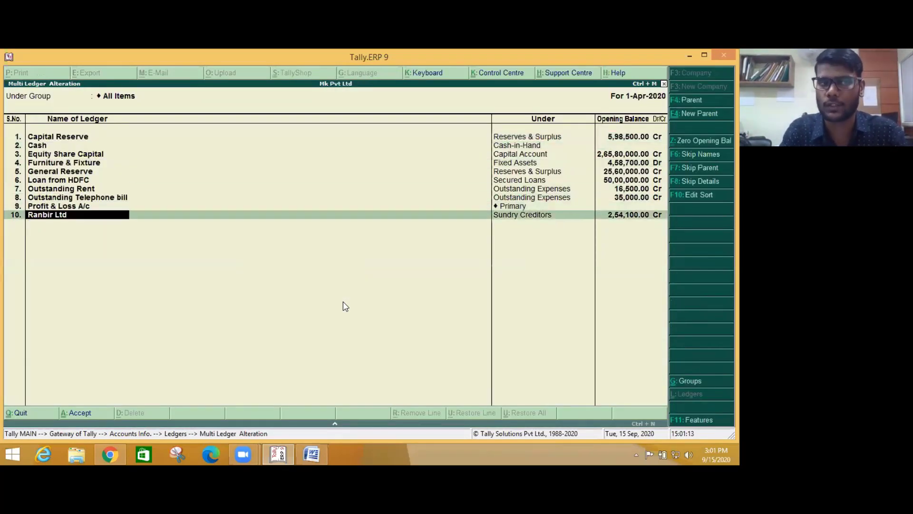
key("Escape")
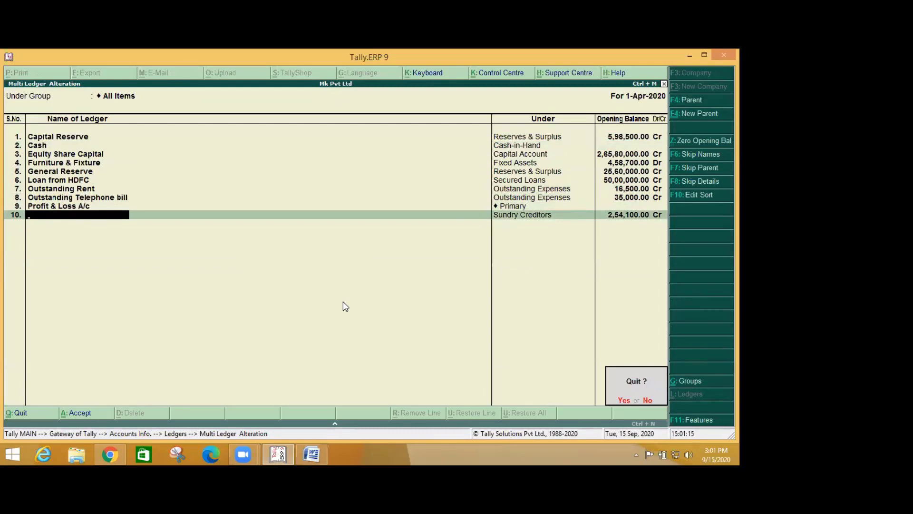
key("y")
key("Escape")
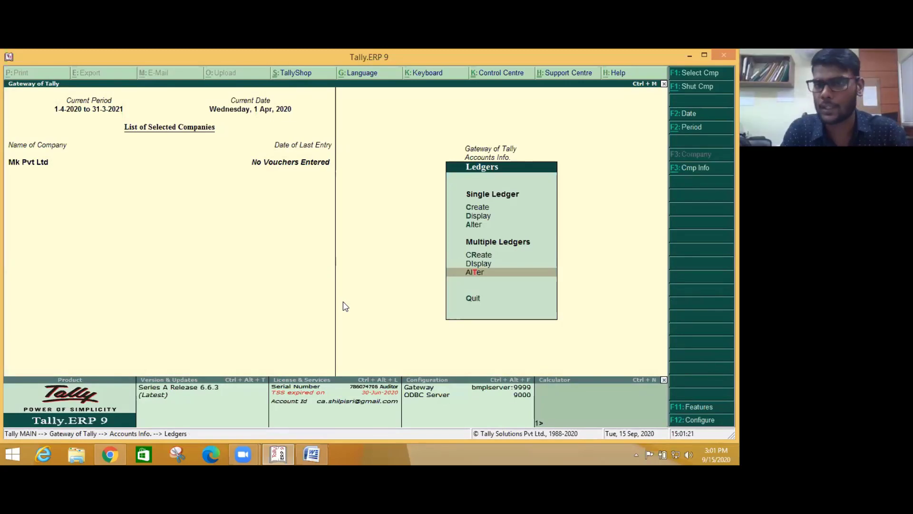
- Open a blank single-ledger creation form, then page back to the Outstanding Telephone bill ledger
key("Return")
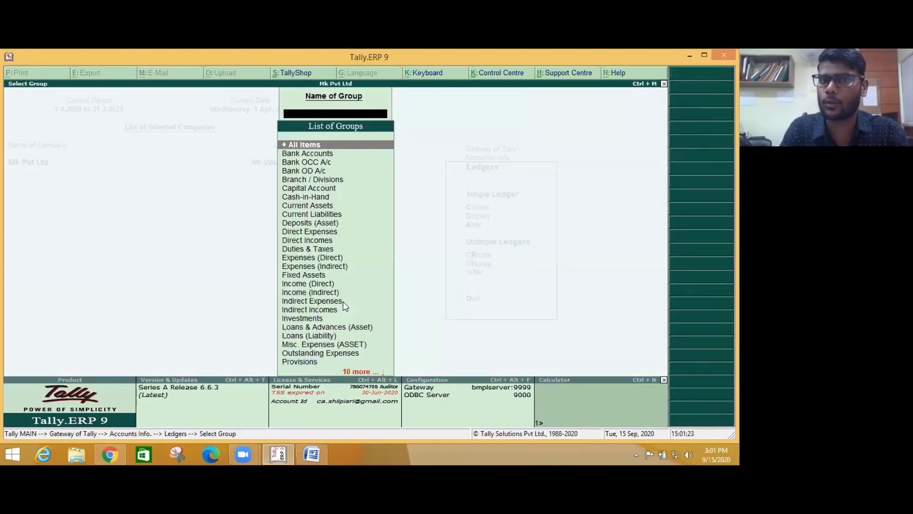
key("Escape")
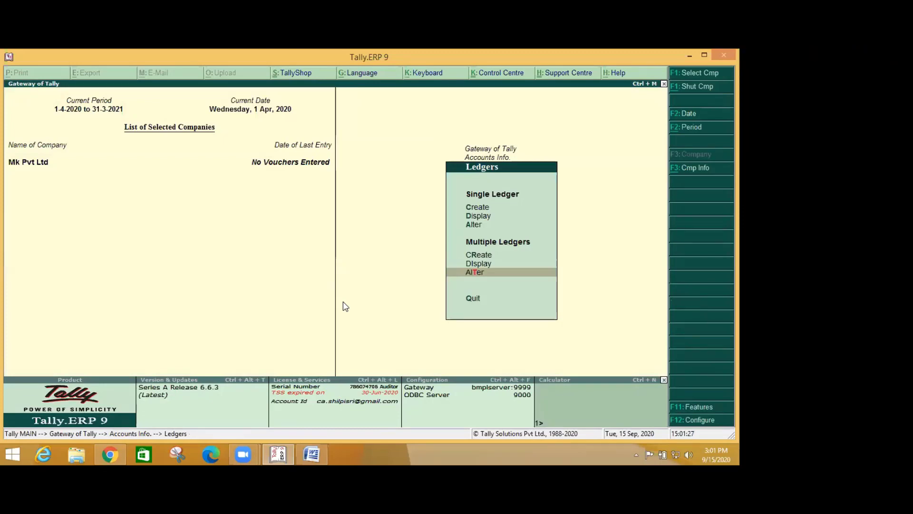
key("Up")
key("Up")
key("Up")
key("Up")
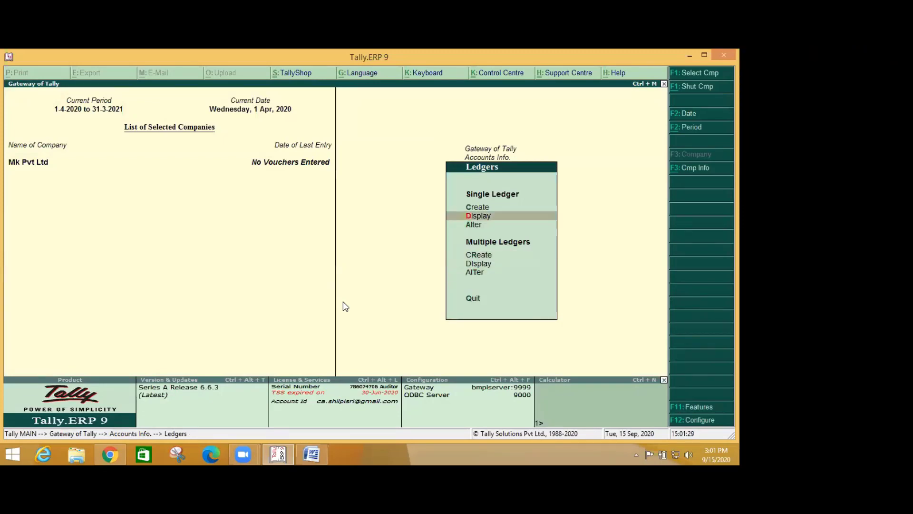
key("Down")
key("Up")
key("Up")
key("Return")
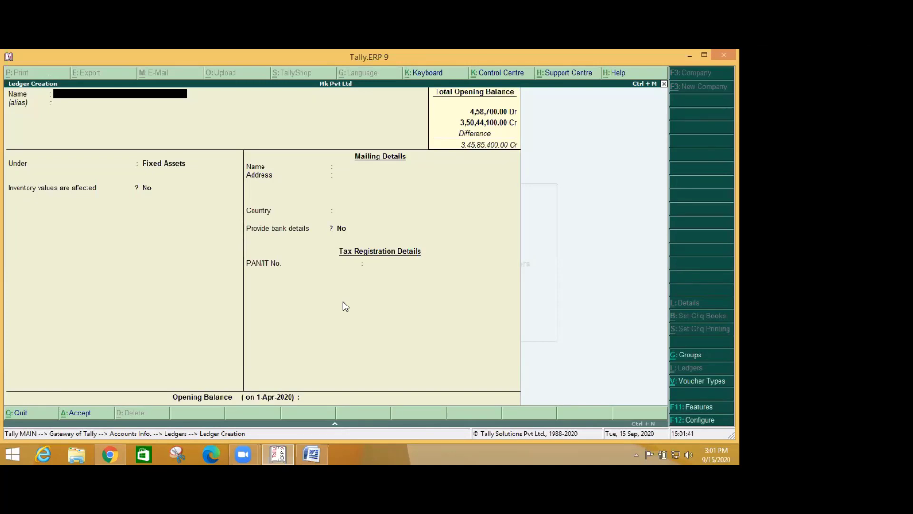
key("Page_Up")
key("Page_Up")
key("Page_Up")
- Close the Outstanding Telephone bill and Outstanding Rent ledgers unchanged and quit ledger creation
key("Escape")
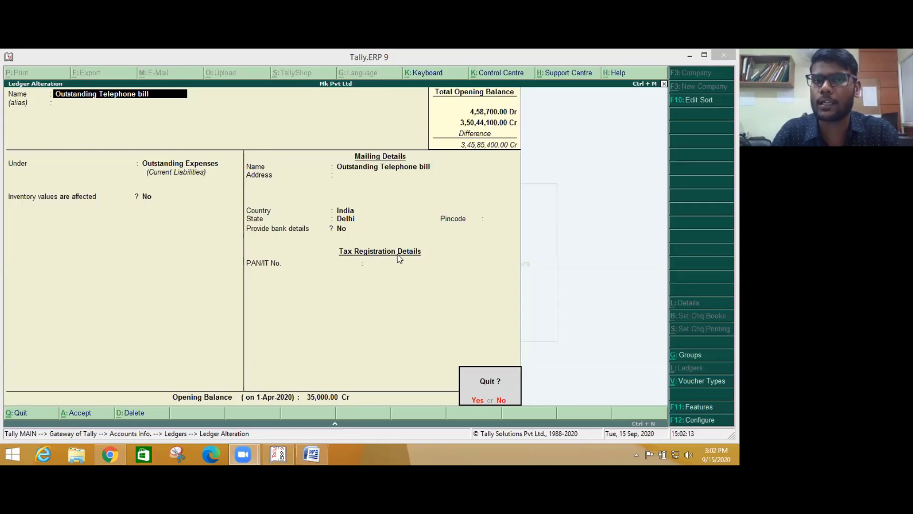
left_click(414, 291)
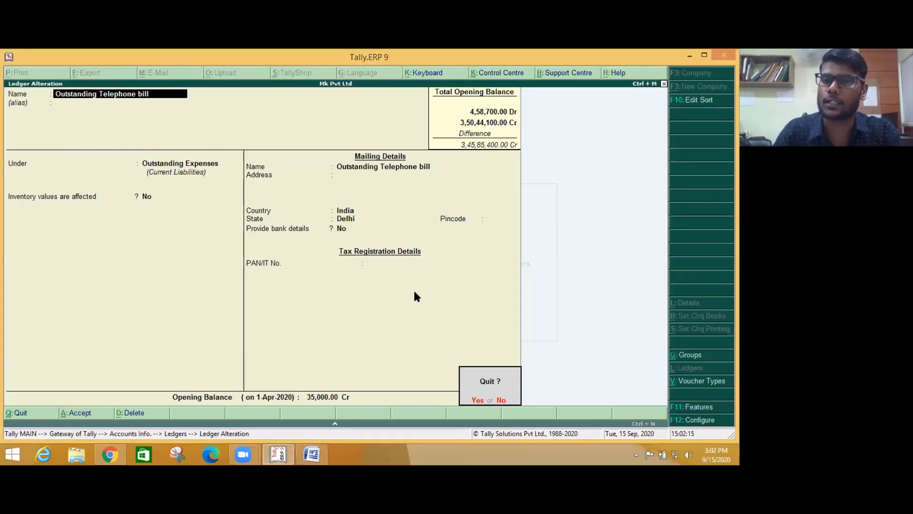
key("Page_Up")
key("Escape")
key("Return")
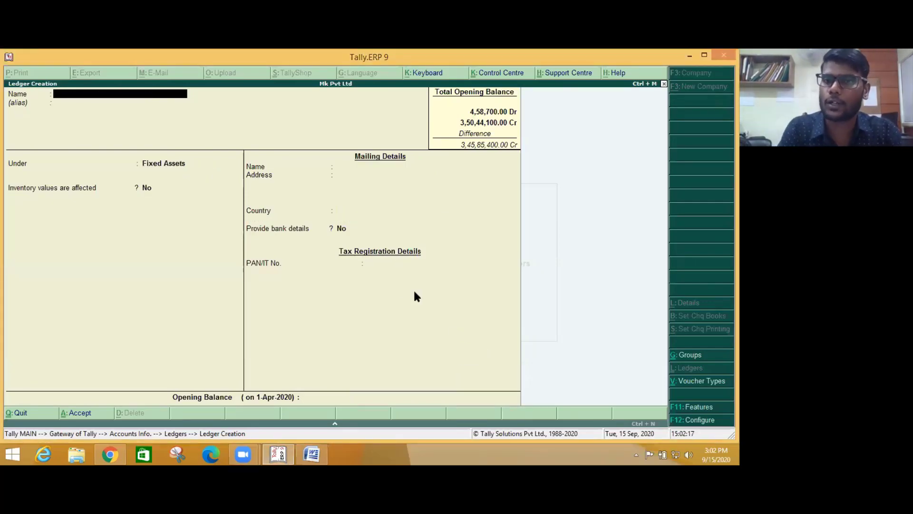
key("Escape")
key("Return")
key("Down")
key("Down")
key("Down")
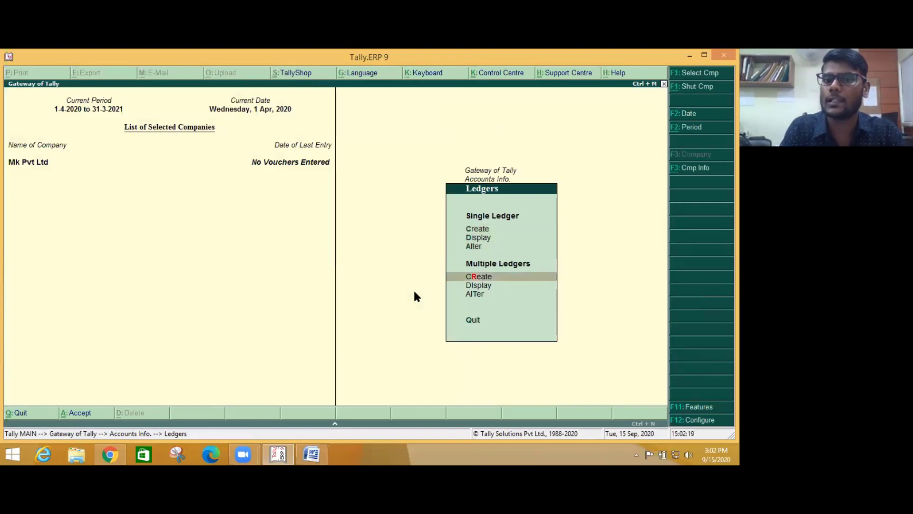
- In Multiple Ledgers creation for All Items, enter Prepaid Insurance under Current Assets
key("Return")
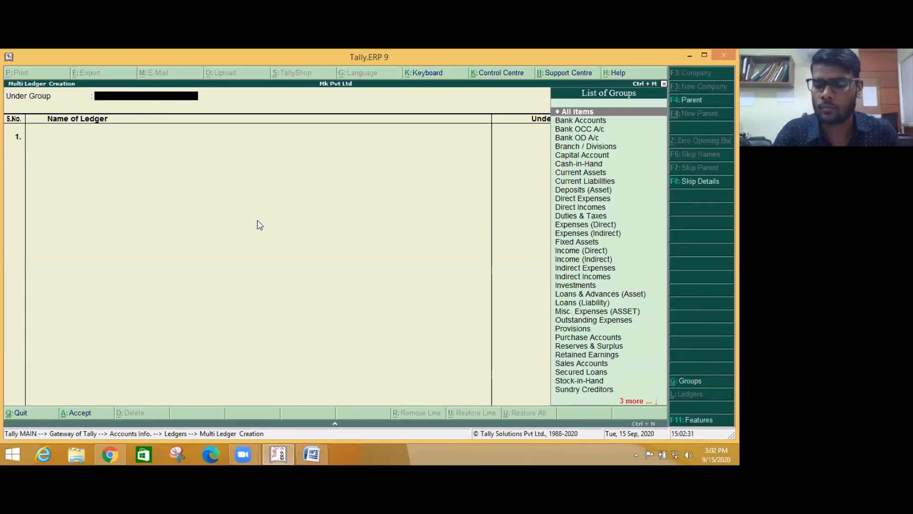
key("Return")
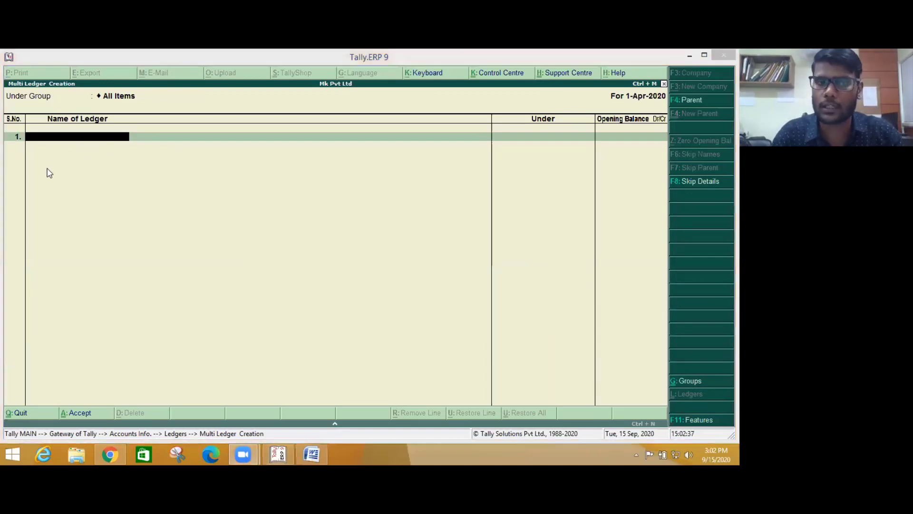
left_click(312, 454)
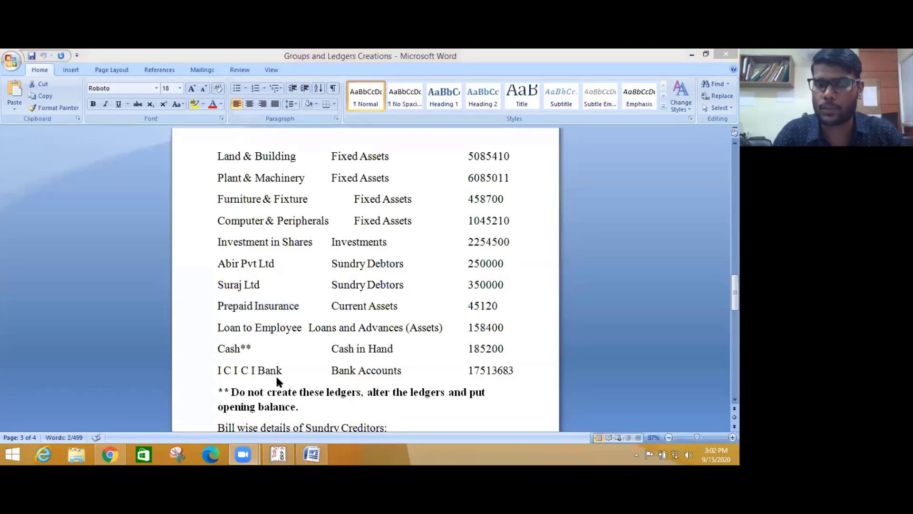
left_click(278, 453)
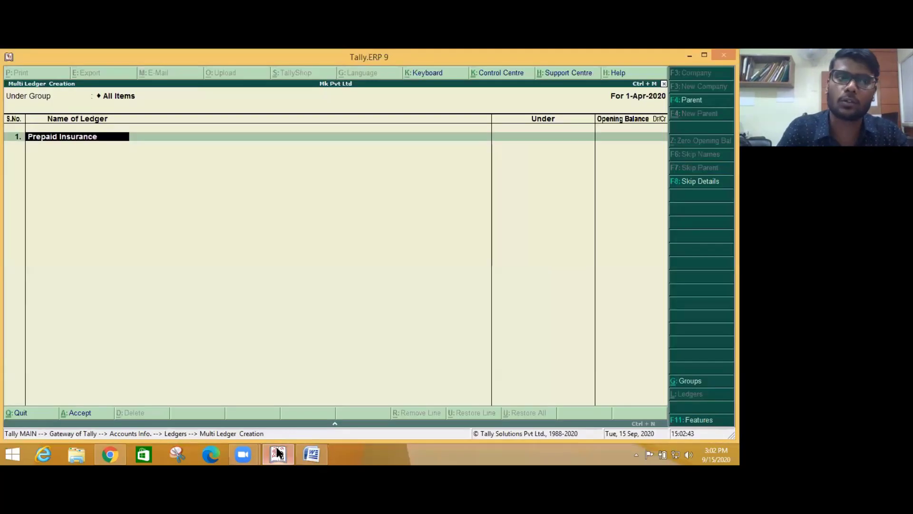
key("Return")
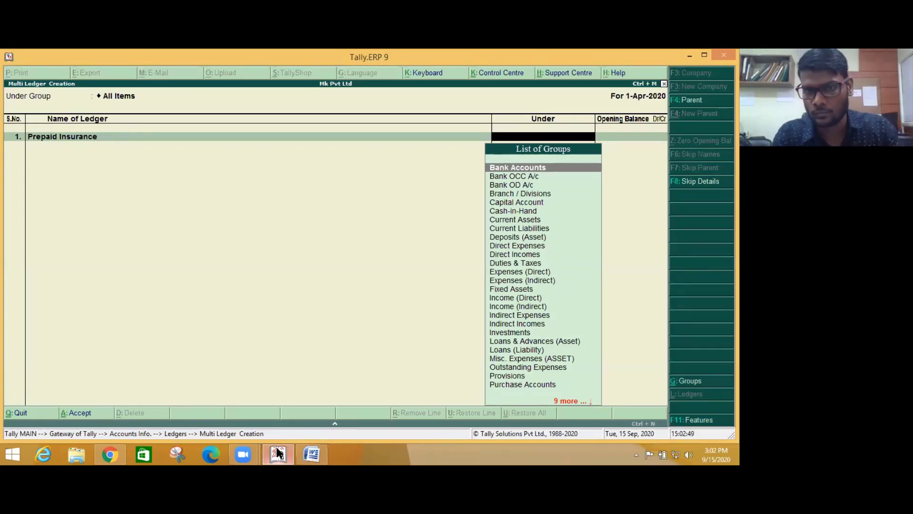
type("Cur")
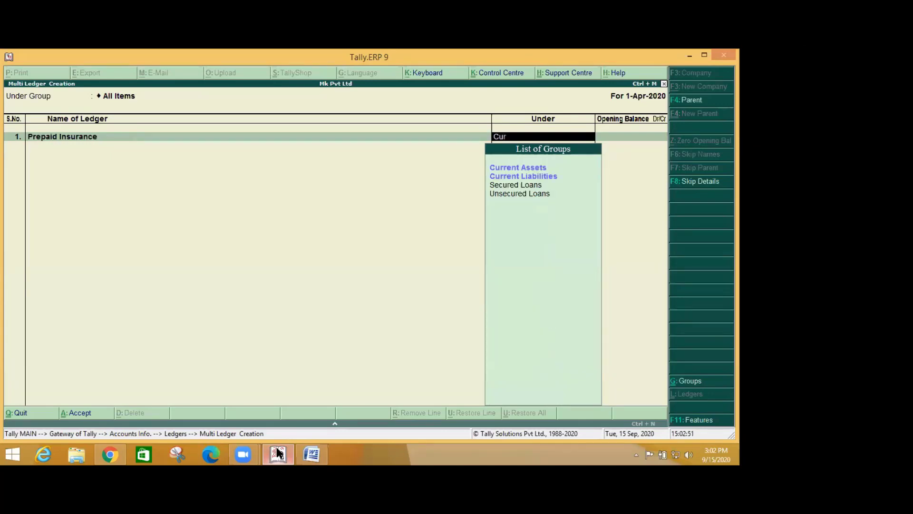
key("Return")
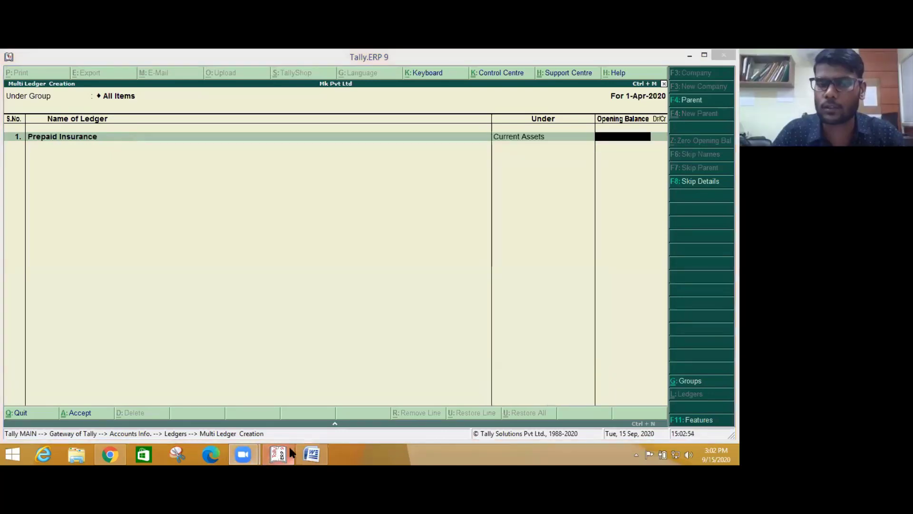
- Give Prepaid Insurance a 45,120 Dr opening balance and finish the list
left_click(311, 455)
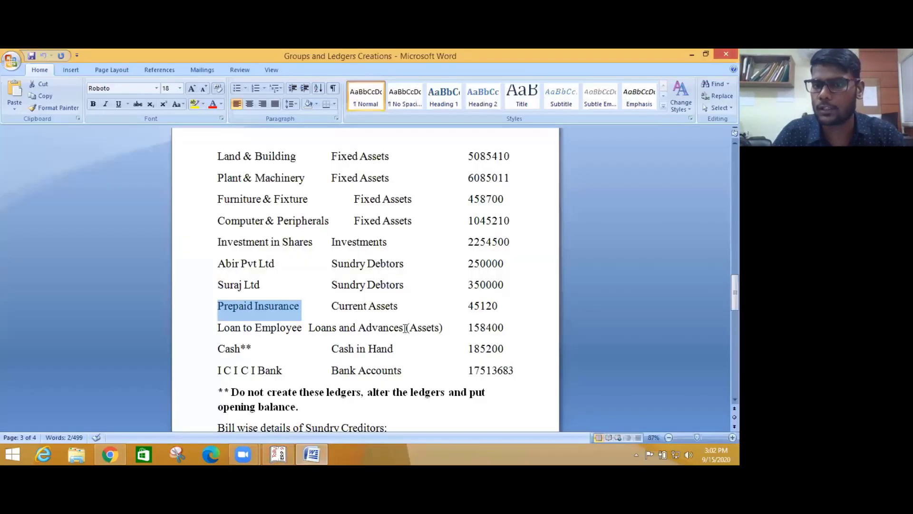
double_click(494, 309)
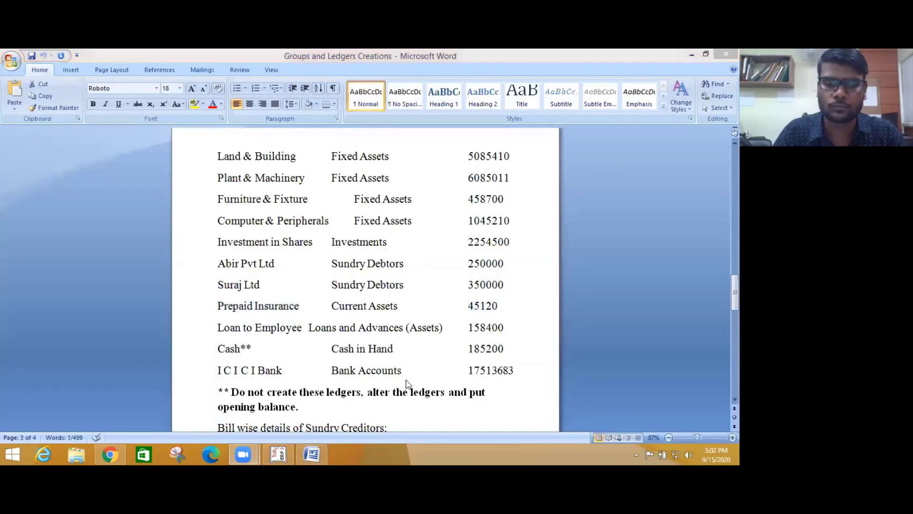
left_click(279, 453)
key("Return")
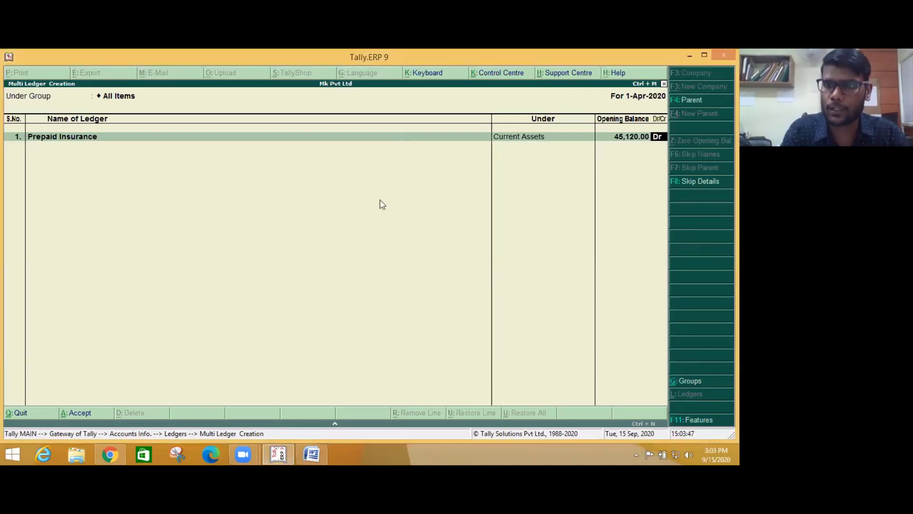
key("Return")
key("Return")
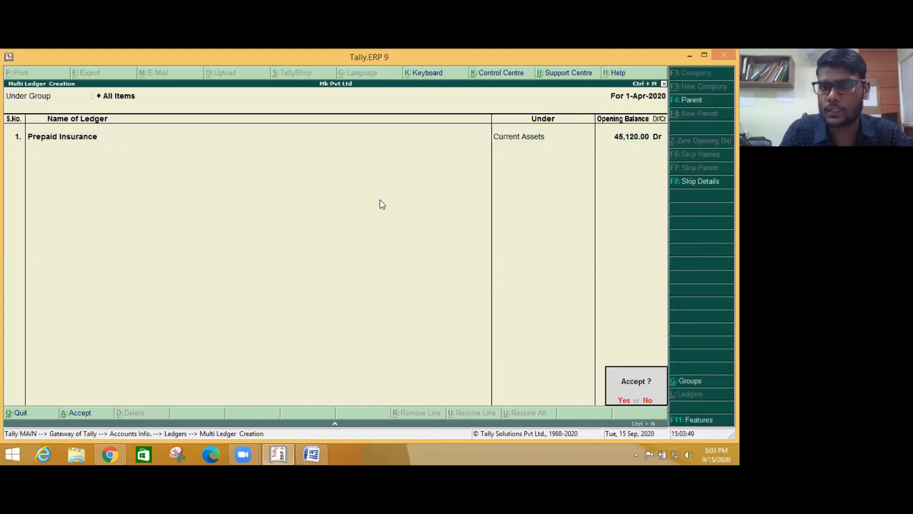
key("Return")
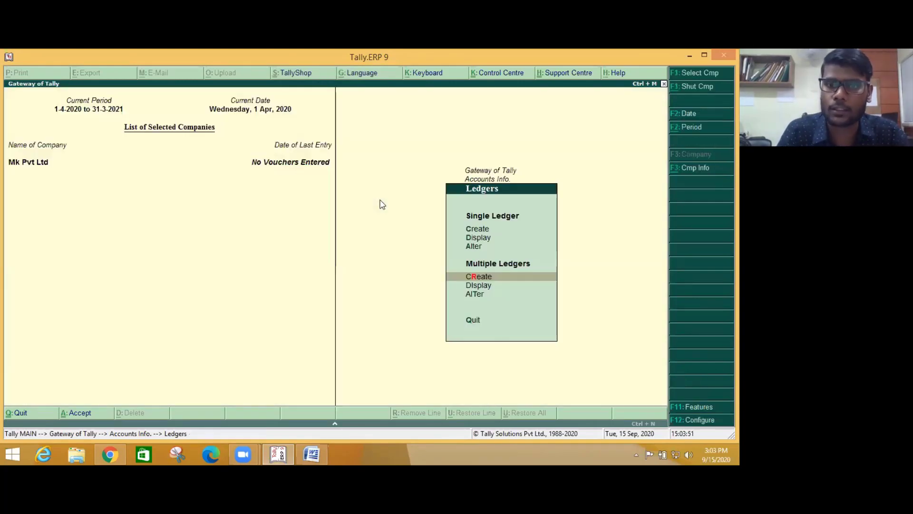
- Quit single ledger creation with Y and open Multiple Ledgers Create again
key("Up")
key("Down")
key("Down")
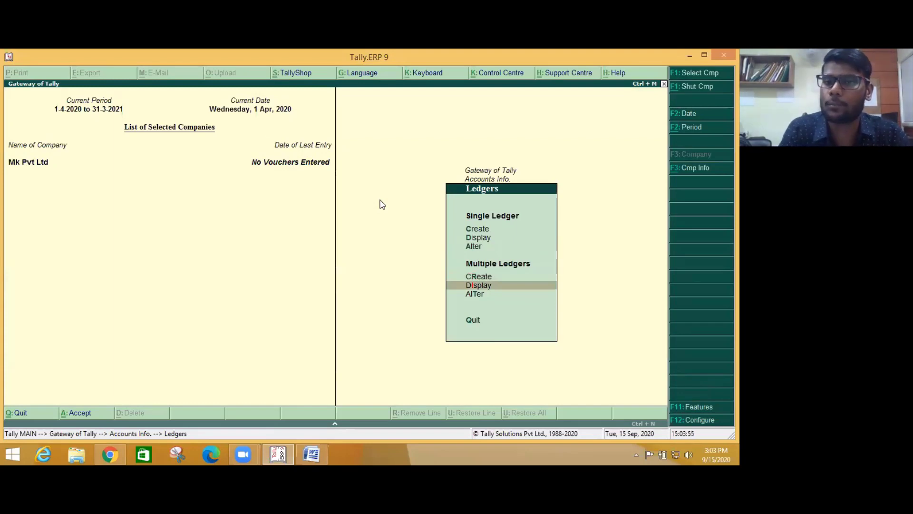
key("Up")
key("Up")
key("Up")
key("Up")
key("Return")
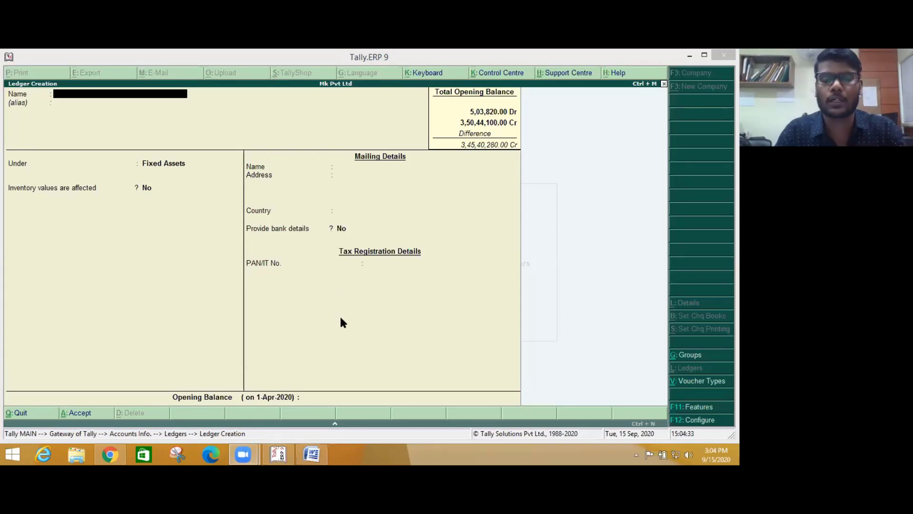
left_click(229, 249)
key("Escape")
key("y")
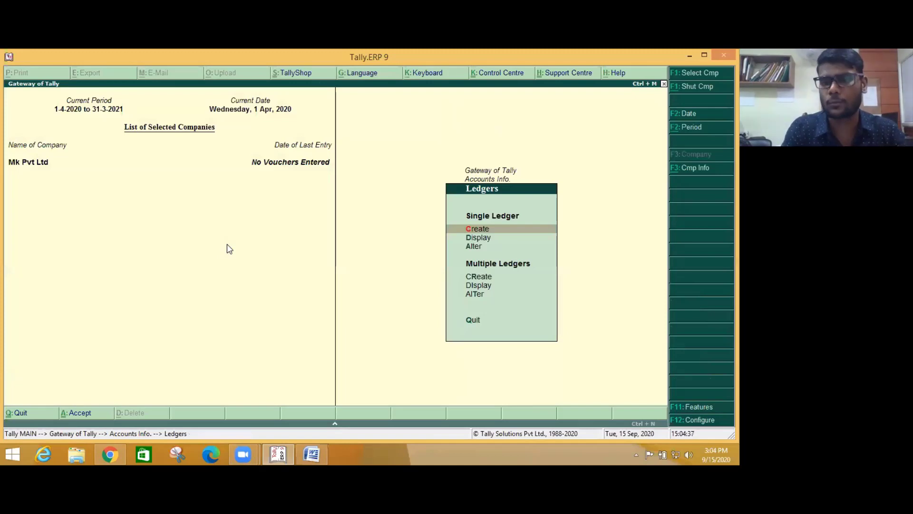
key("Down")
key("Down")
key("Down")
key("Return")
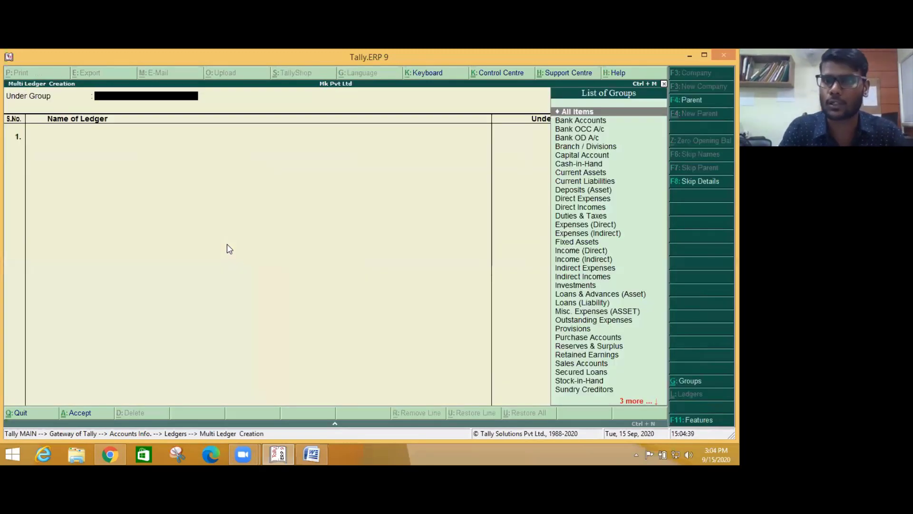
- Enter Abir Pvt Ltd under Sundry Debtors in the All Items multi-ledger screen
key("Return")
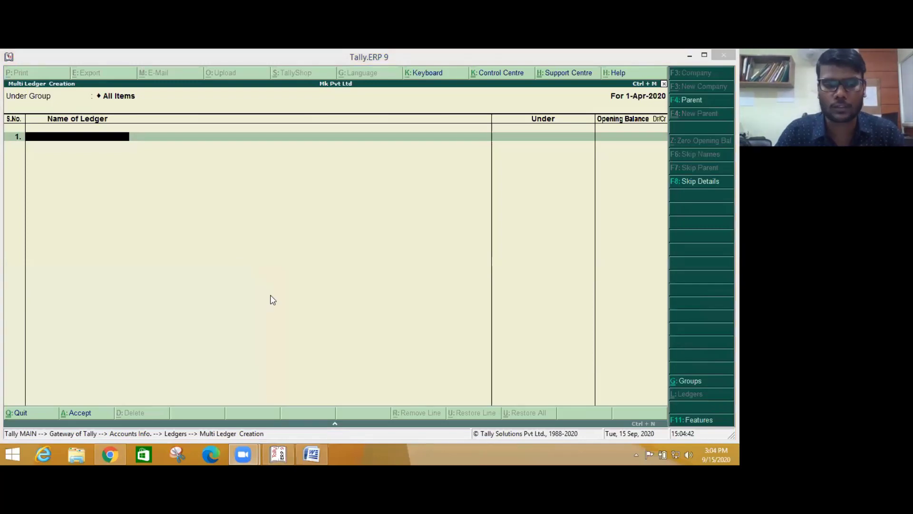
key("alt+Tab")
key("ctrl+x")
key("ctrl+z")
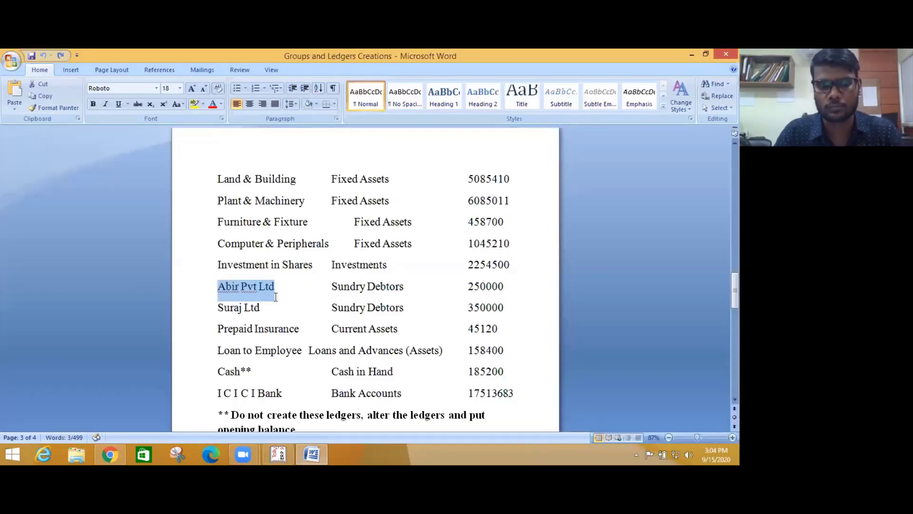
key("alt+Tab")
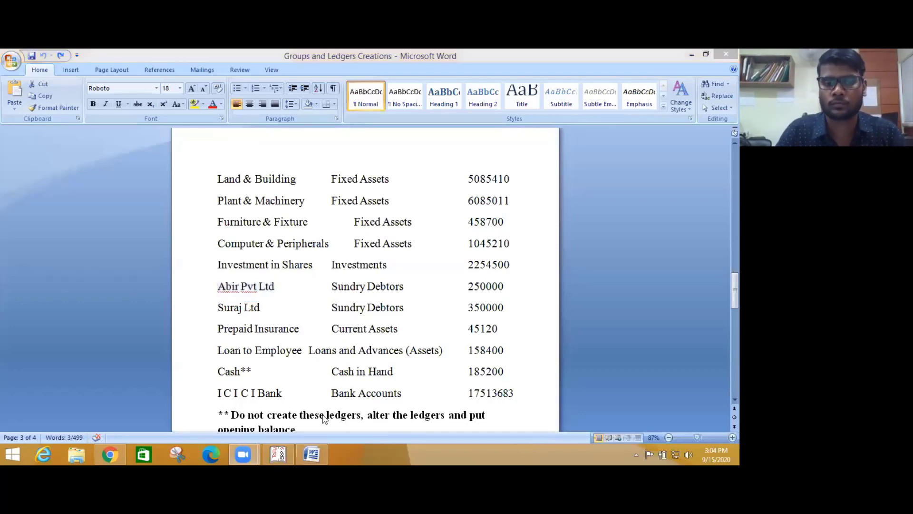
left_click(288, 453)
key("Return")
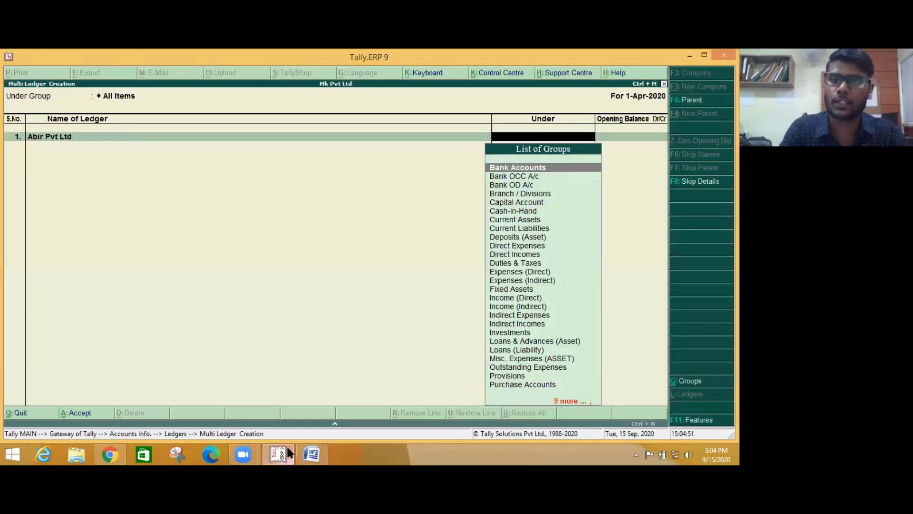
type("Sun")
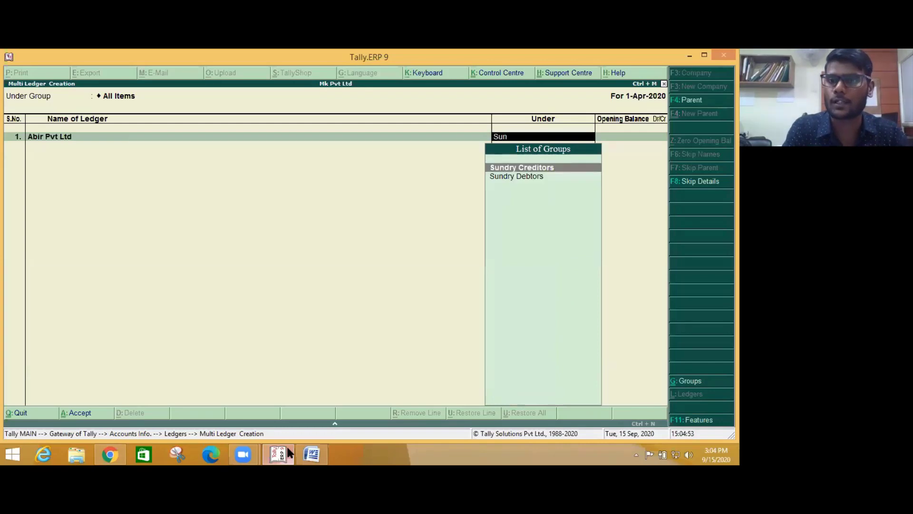
key("Down")
key("Return")
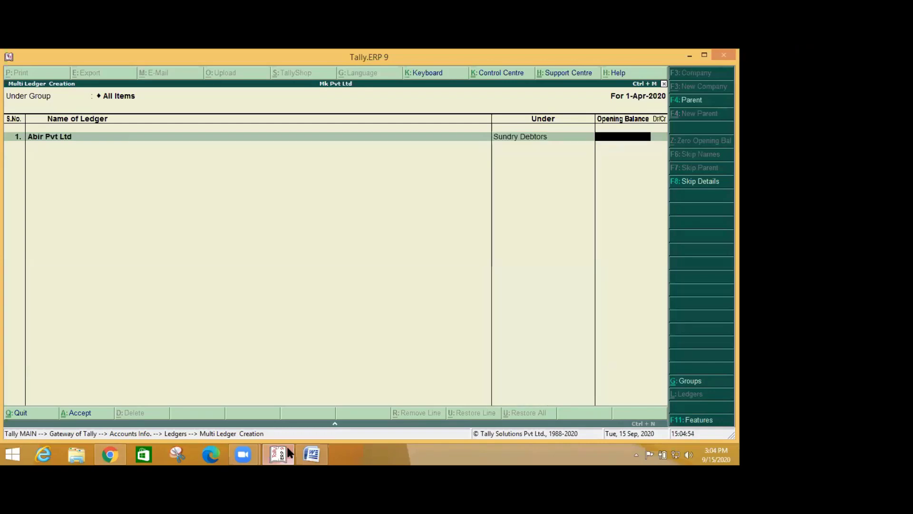
- Enter the 250000 opening balance, skip bill-wise details, and quit without saving
left_click(310, 453)
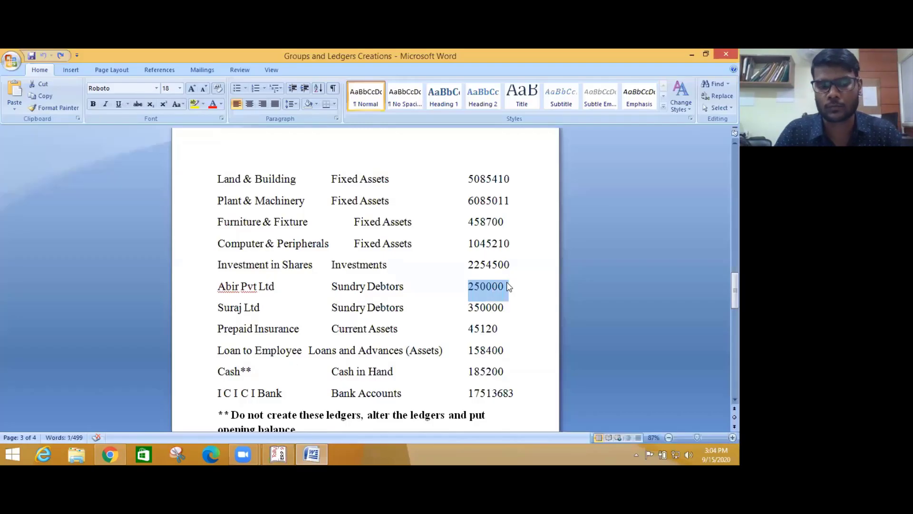
left_click(508, 286)
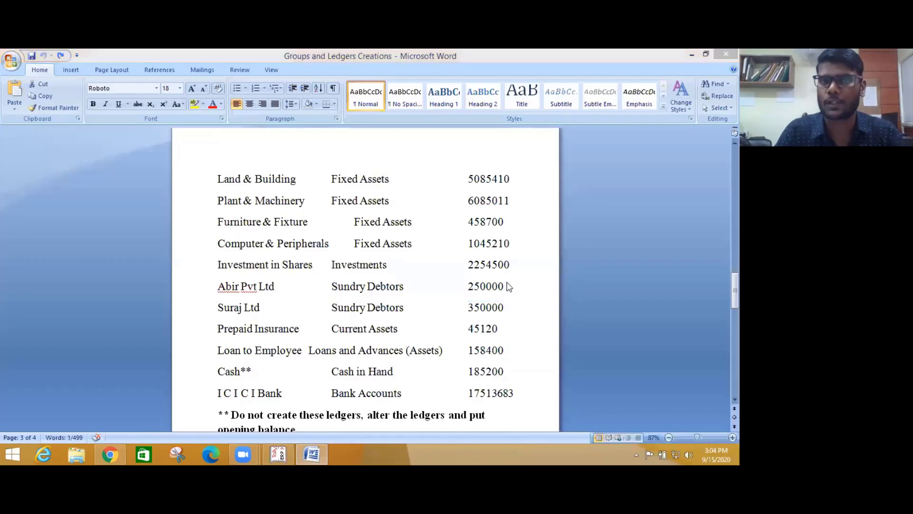
key("alt+Tab")
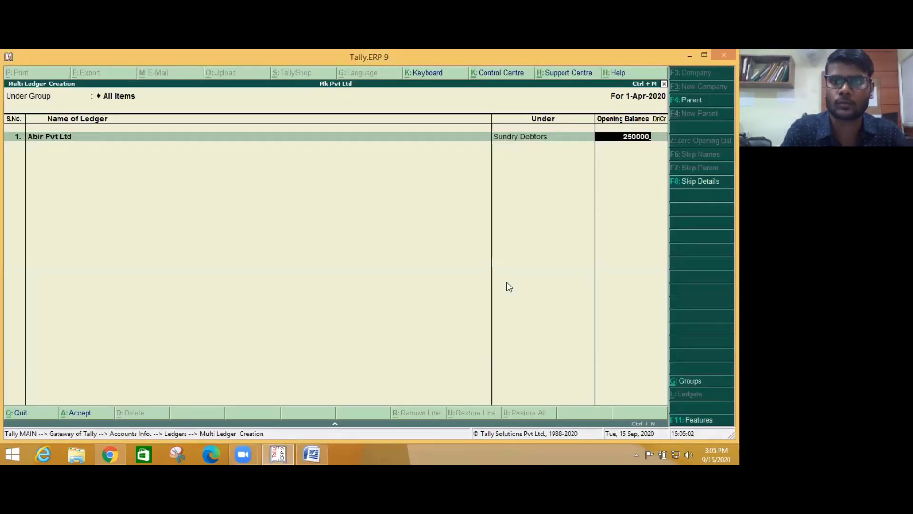
key("Return")
key("Return")
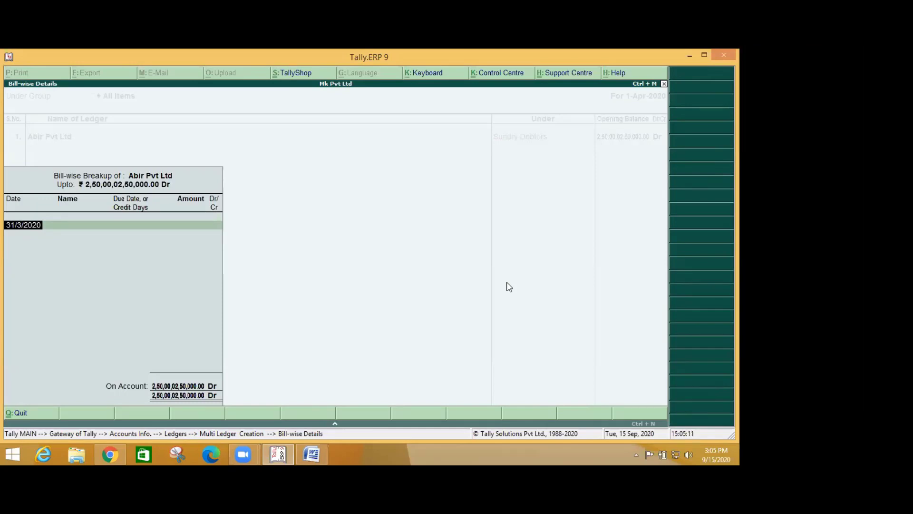
key("Escape")
key("Escape")
key("Escape")
key("Escape")
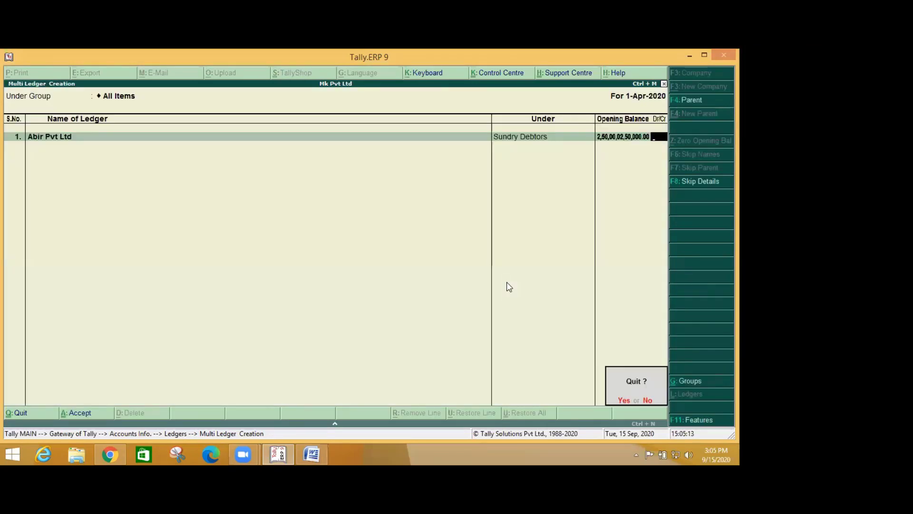
key("Return")
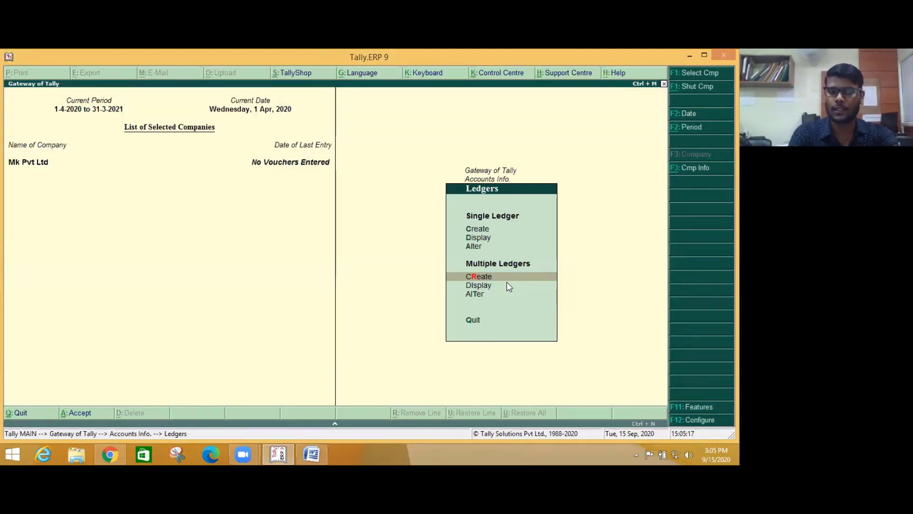
- Return to Gateway of Tally and open the Balance Sheet report
key("Escape")
key("Escape")
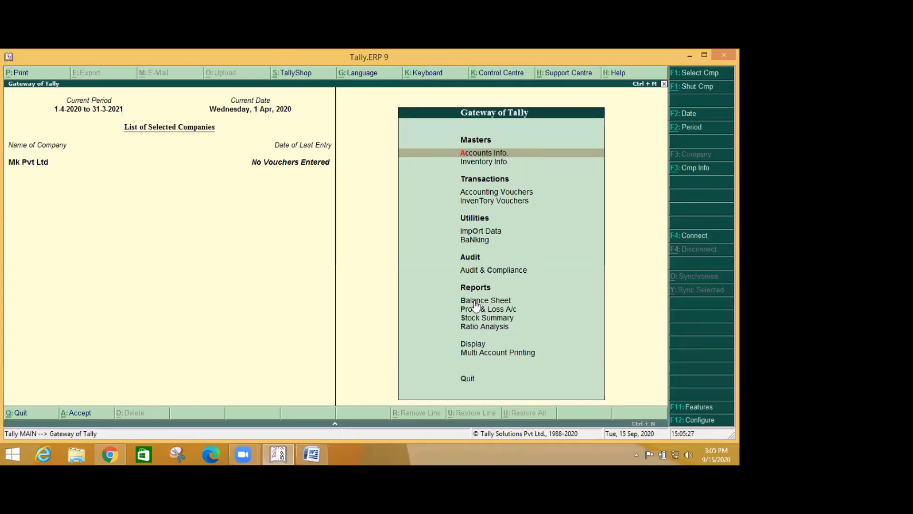
key("Down")
key("Down")
key("Down")
key("Down")
key("Down")
key("Down")
key("Down")
key("Down")
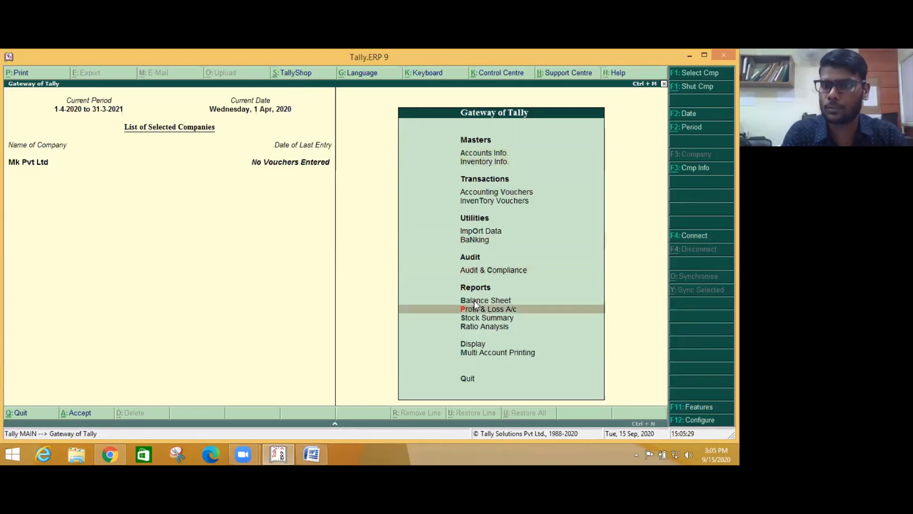
key("Up")
key("Down")
key("Up")
key("Down")
key("Up")
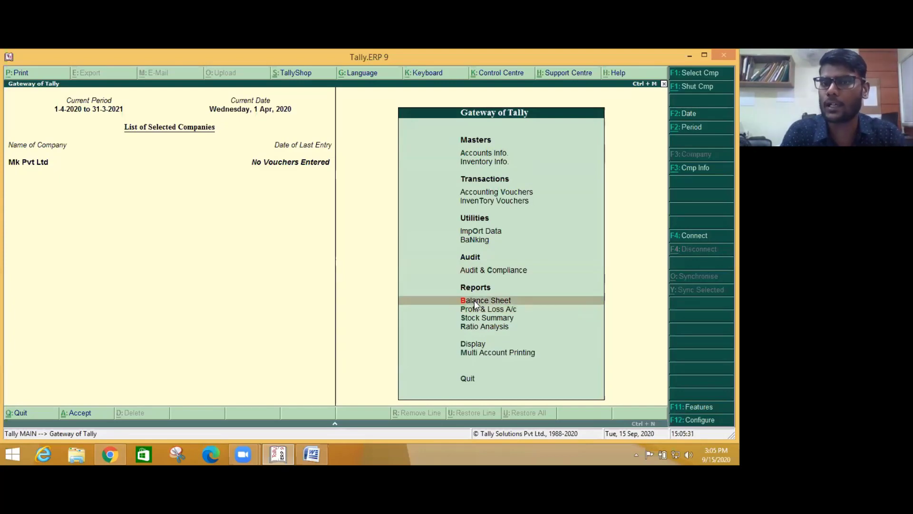
key("Down")
key("Up")
key("Down")
key("Up")
key("Down")
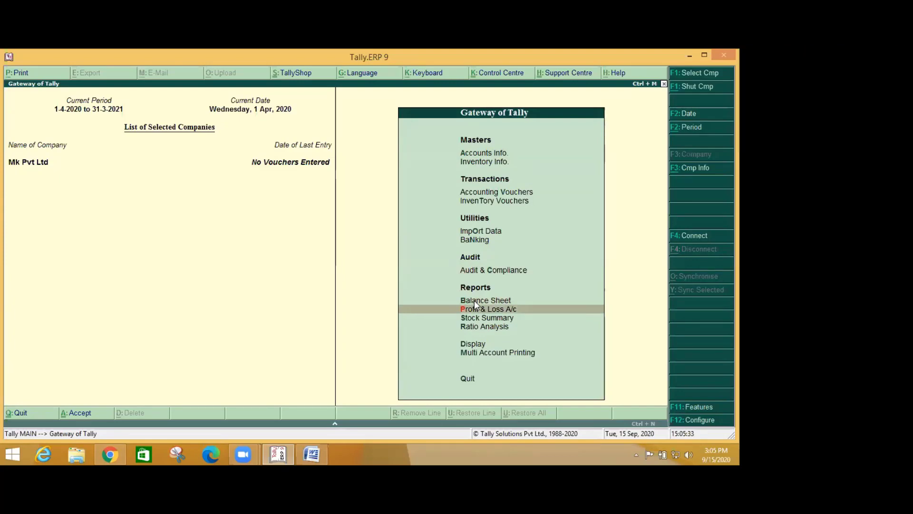
key("Up")
key("Return")
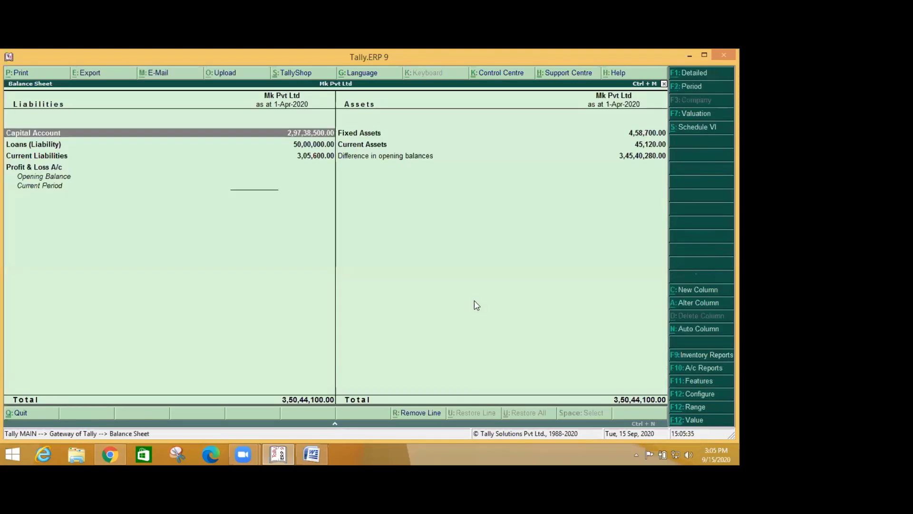
- Show the Balance Sheet in detailed view and drill into Outstanding Expenses
key("alt+F1")
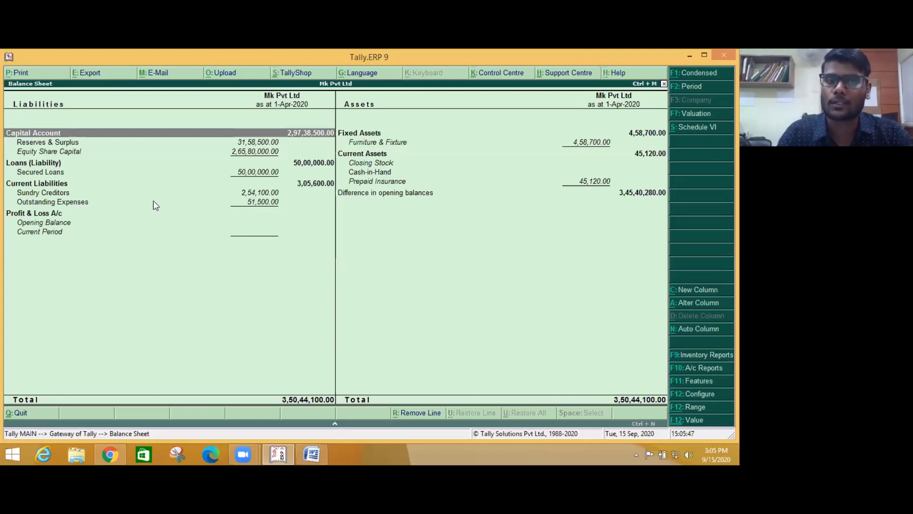
left_click(66, 206)
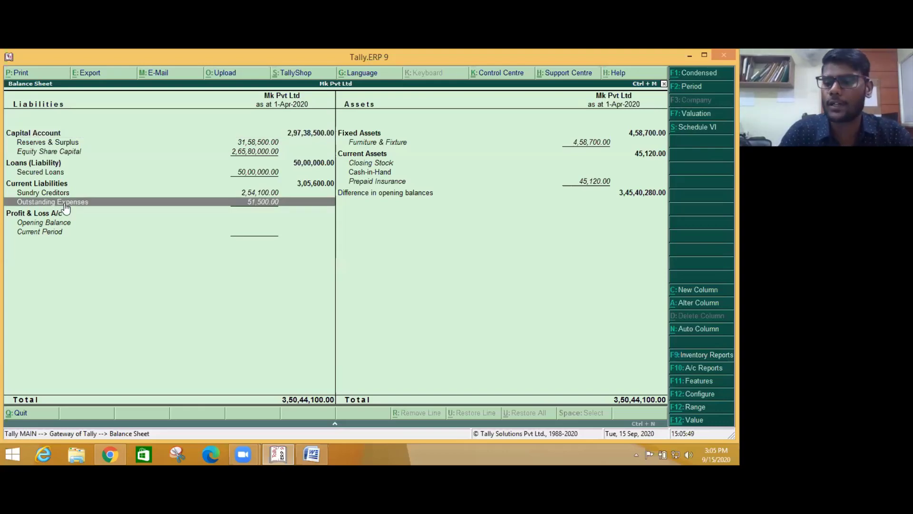
left_click(66, 206)
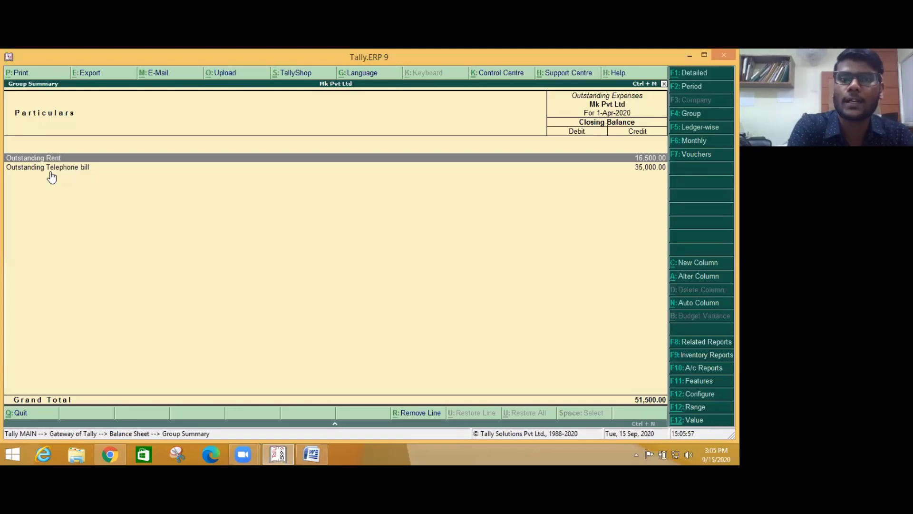
- Return from Outstanding Expenses to the Balance Sheet and switch it to the Schedule VI format
key("Escape")
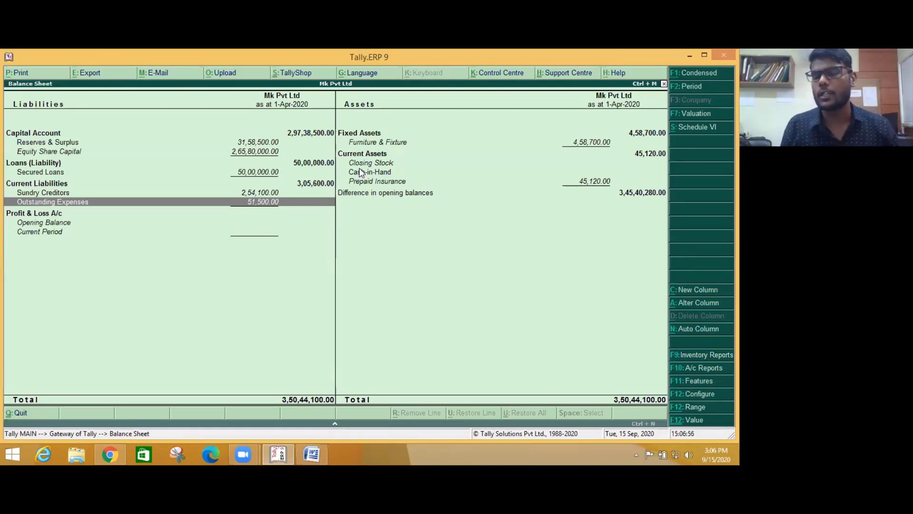
key("alt+s")
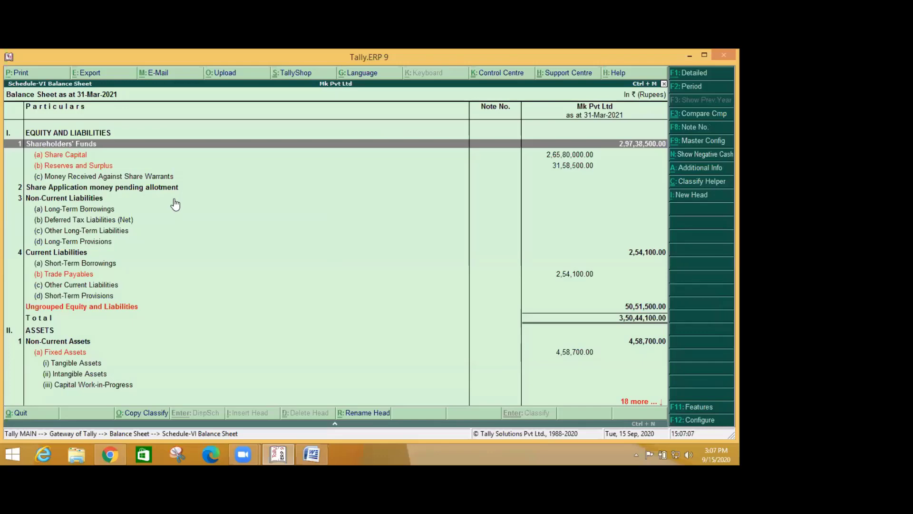
key("Down")
key("Down")
key("Down")
key("Down")
key("Down")
key("Down")
key("Down")
key("Down")
key("Down")
key("Down")
key("Down")
key("Down")
key("Down")
key("Down")
key("Down")
key("Down")
key("Down")
key("Down")
key("Down")
key("Down")
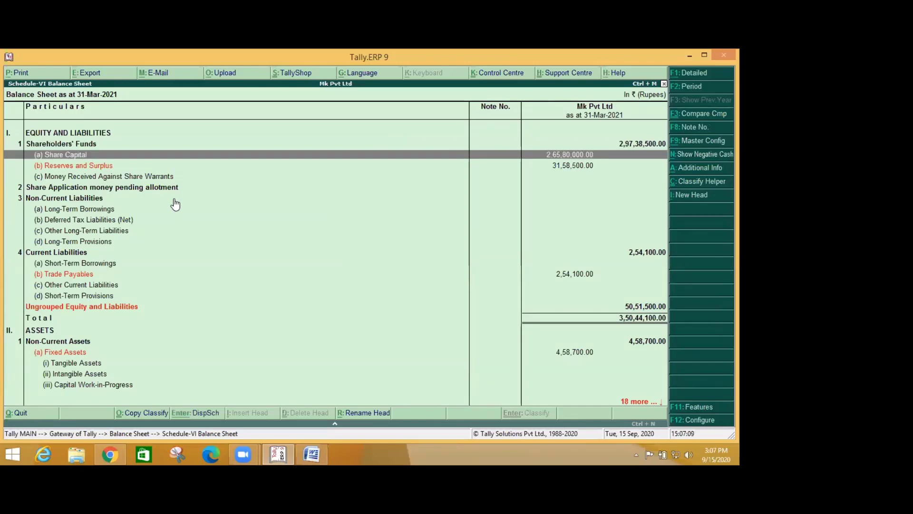
key("Up")
key("Up")
key("Up")
key("Up")
key("Up")
key("Up")
key("Up")
key("Up")
key("Up")
key("Up")
key("Up")
key("Up")
key("Up")
key("Up")
key("Up")
key("Up")
key("Up")
key("Up")
key("Up")
key("Up")
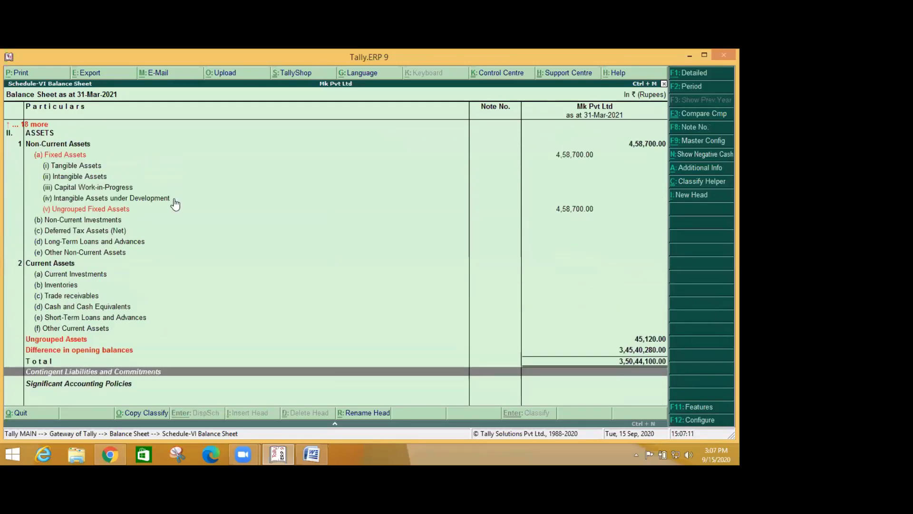
key("Up")
key("Up")
key("Up")
key("Up")
key("Up")
key("Up")
key("Up")
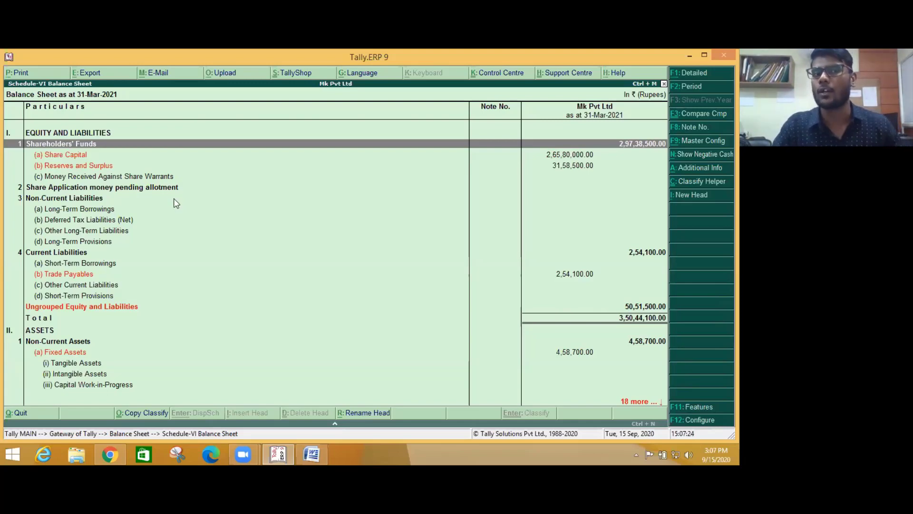
key("alt+F1")
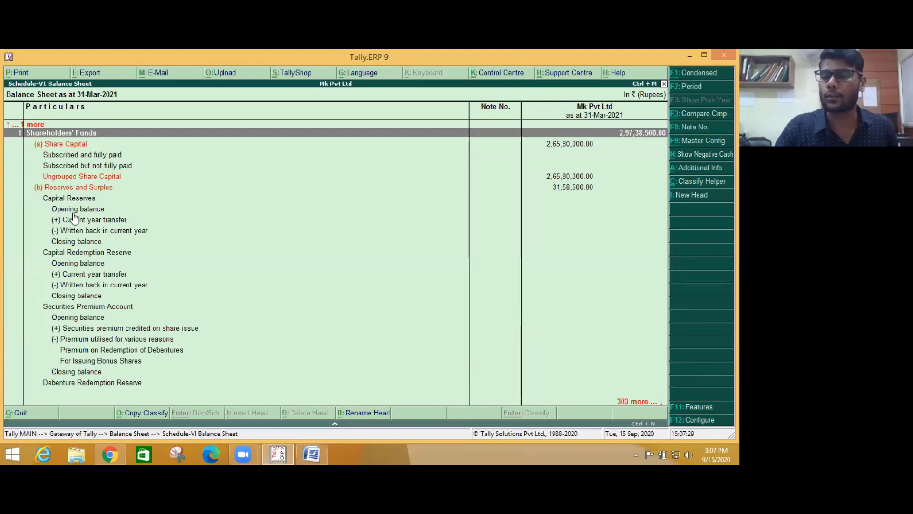
key("Down")
key("Down")
key("Down")
key("Down")
key("Down")
key("Down")
key("Down")
key("Down")
key("Down")
key("Down")
key("Down")
key("Down")
key("Down")
key("Down")
key("Down")
key("Down")
key("Down")
key("Down")
key("Down")
key("Down")
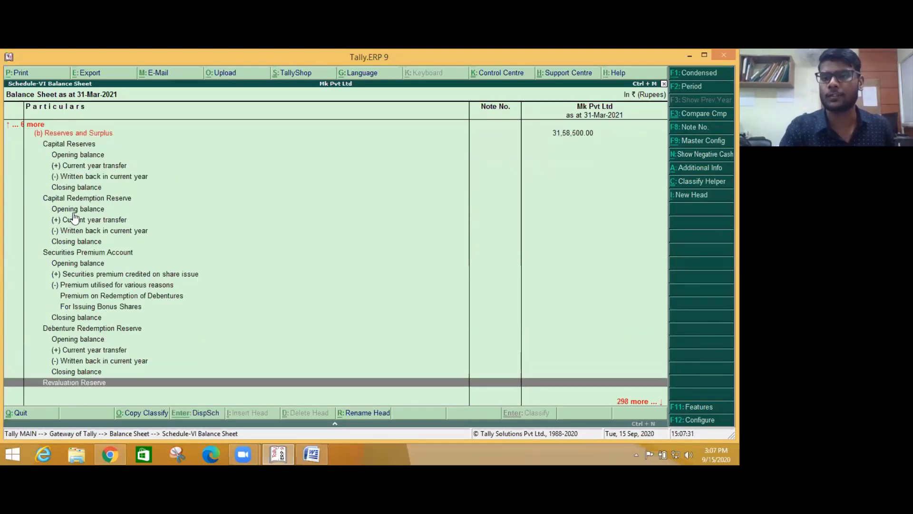
key("Down")
key("Down")
key("Down")
key("Down")
key("Down")
key("Down")
key("Down")
key("Down")
key("Down")
key("Down")
key("Down")
key("Down")
key("Down")
key("Down")
key("Down")
key("Down")
key("Down")
key("Down")
key("Down")
key("Down")
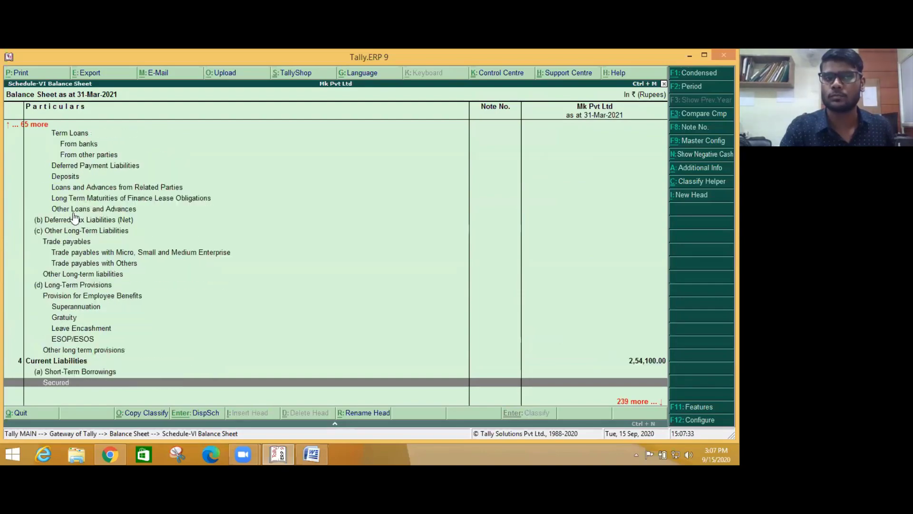
key("Down")
key("Down")
key("Down")
key("Down")
key("Down")
key("Down")
key("Down")
key("Down")
key("Down")
key("Down")
key("Down")
key("Down")
key("Down")
key("Down")
key("Down")
key("Down")
key("Down")
key("Down")
key("Down")
key("Down")
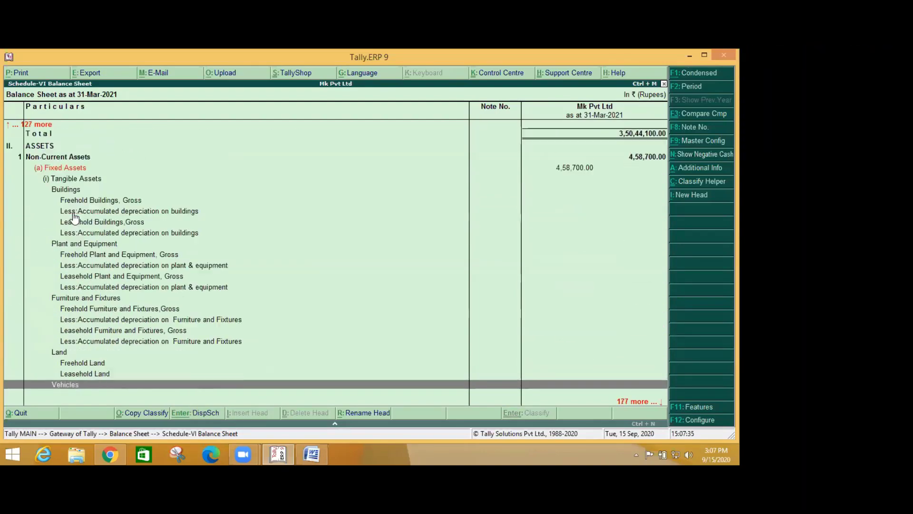
key("Down")
key("Down")
key("Down")
key("Down")
key("Down")
key("Down")
key("Down")
key("Down")
key("Down")
key("Down")
key("Down")
key("Down")
key("Down")
key("Down")
key("Down")
key("Down")
key("Down")
key("Down")
key("Down")
key("Down")
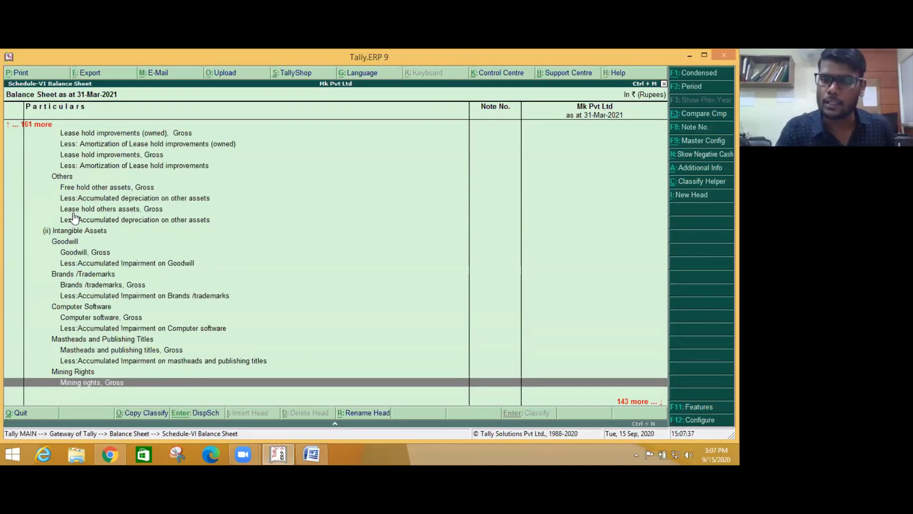
key("Escape")
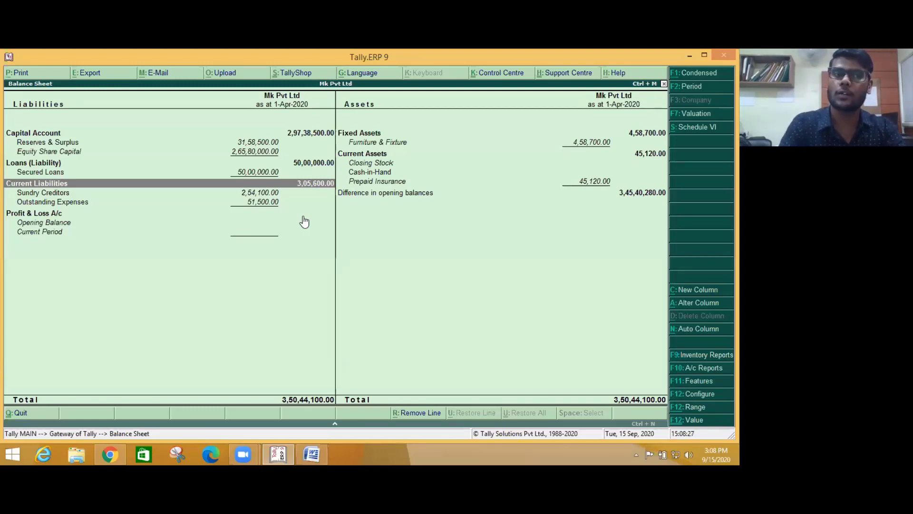
- Open the Reserves & Surplus breakdown, then exit the reports to the Gateway of Tally
left_click(49, 145)
left_click(49, 145)
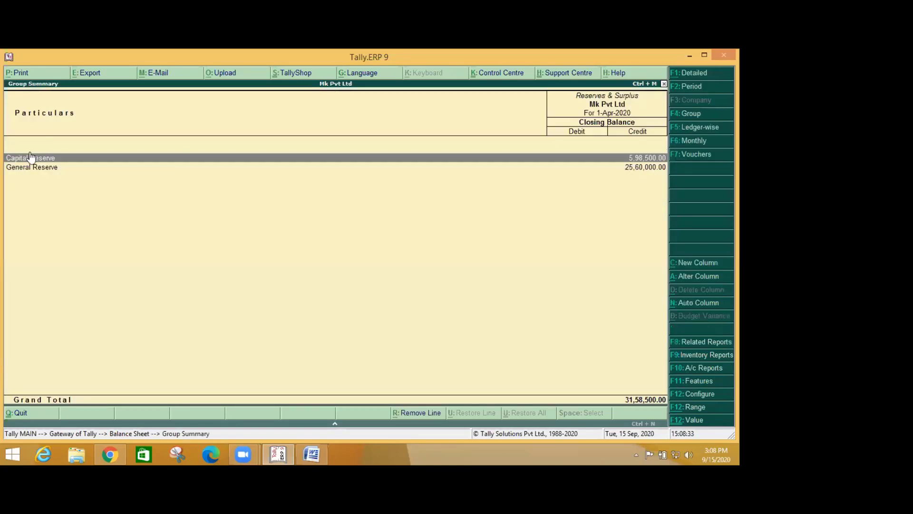
key("Escape")
key("Escape")
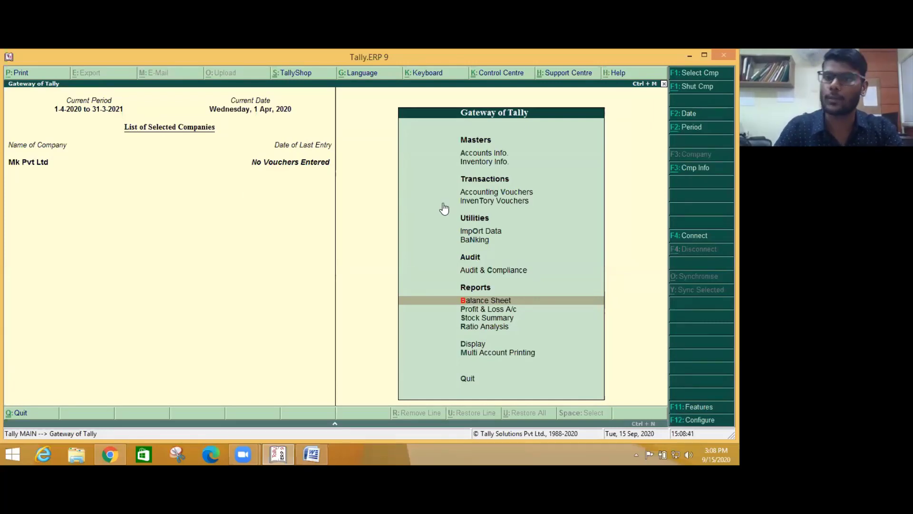
- Open the Capital Reserve ledger under Accounts Info > Ledgers > Alter and quit it unchanged
key("Up")
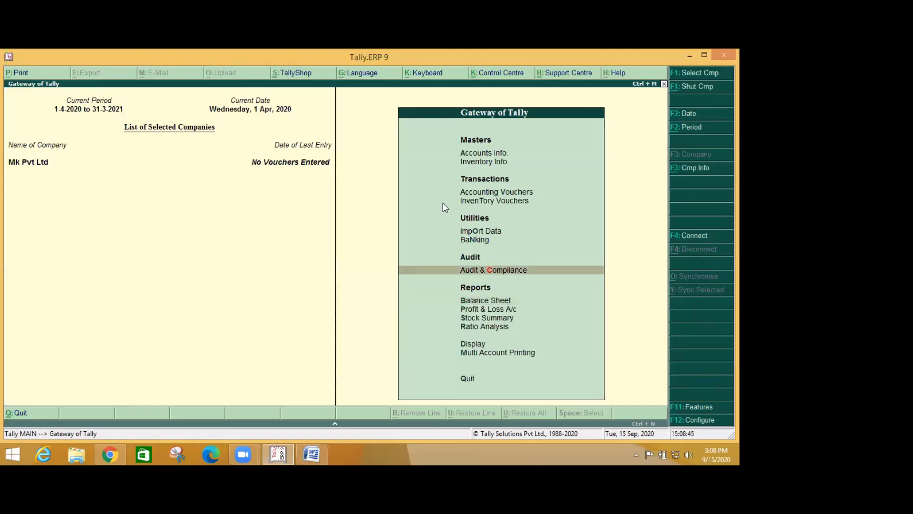
key("Up")
key("Up")
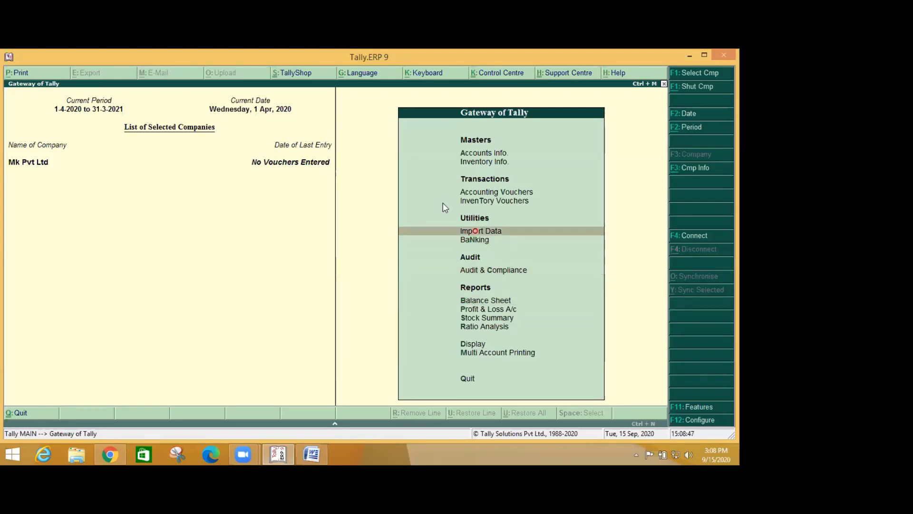
key("Up")
key("Up")
key("Up")
key("Up")
key("Return")
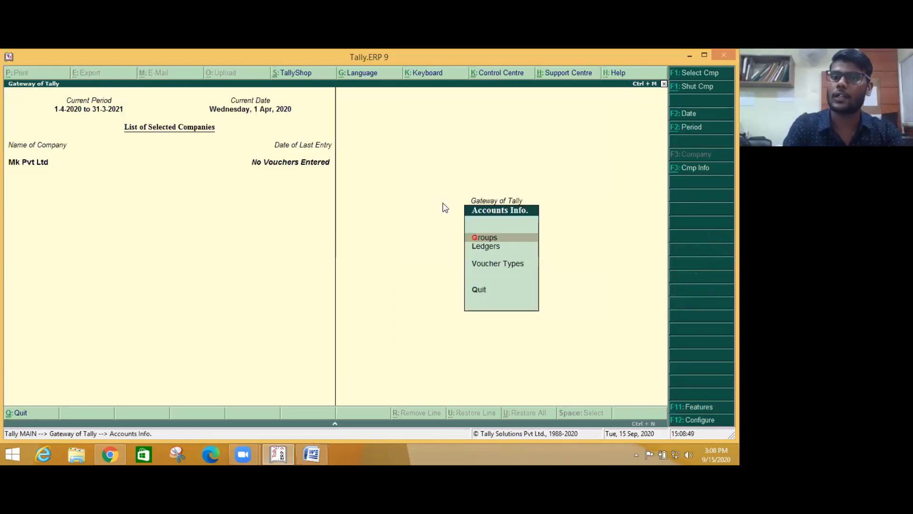
key("Down")
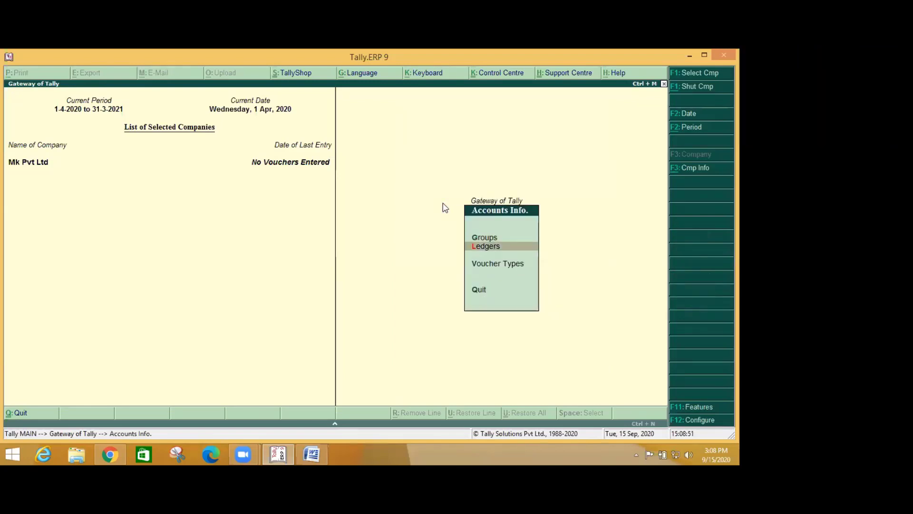
key("Return")
key("Down")
key("Down")
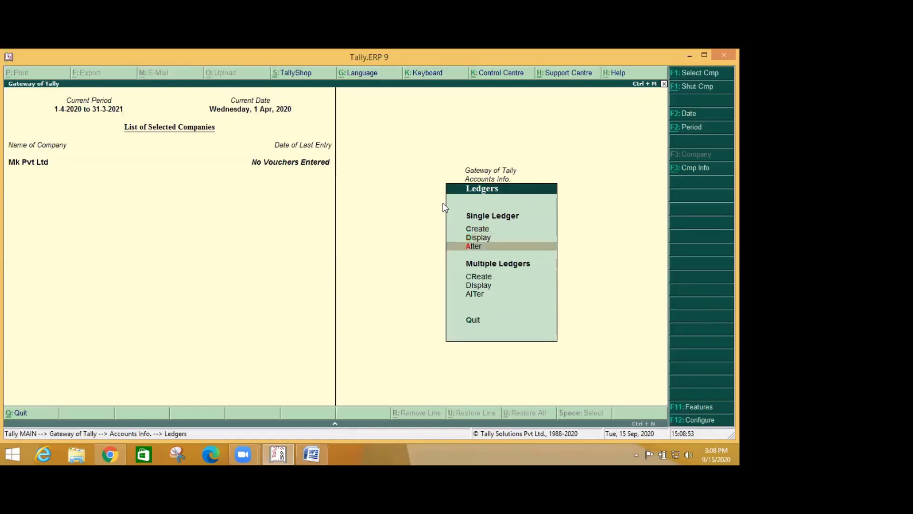
key("Return")
key("Return")
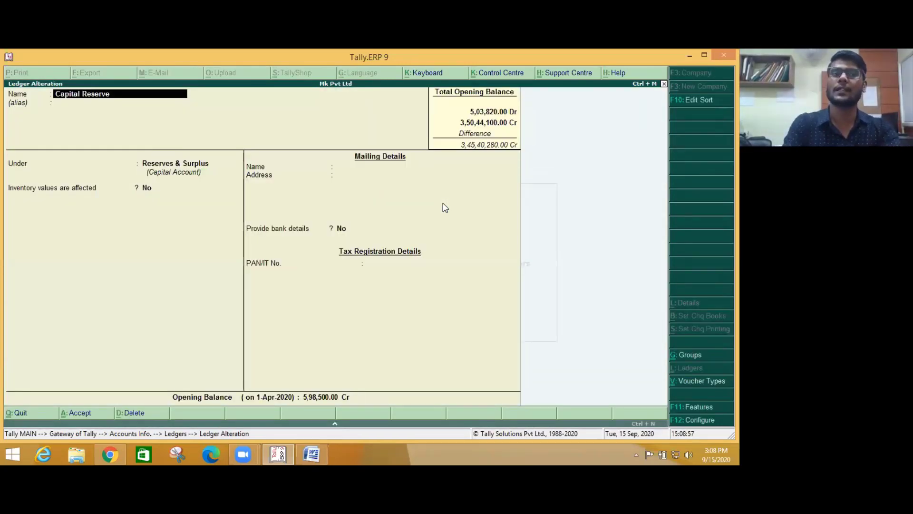
key("Escape")
key("y")
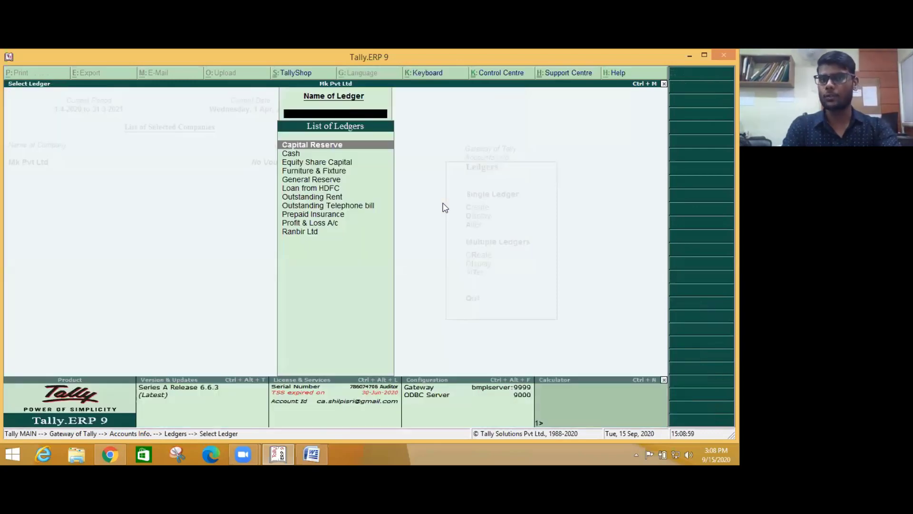
key("Escape")
key("Escape")
key("Escape")
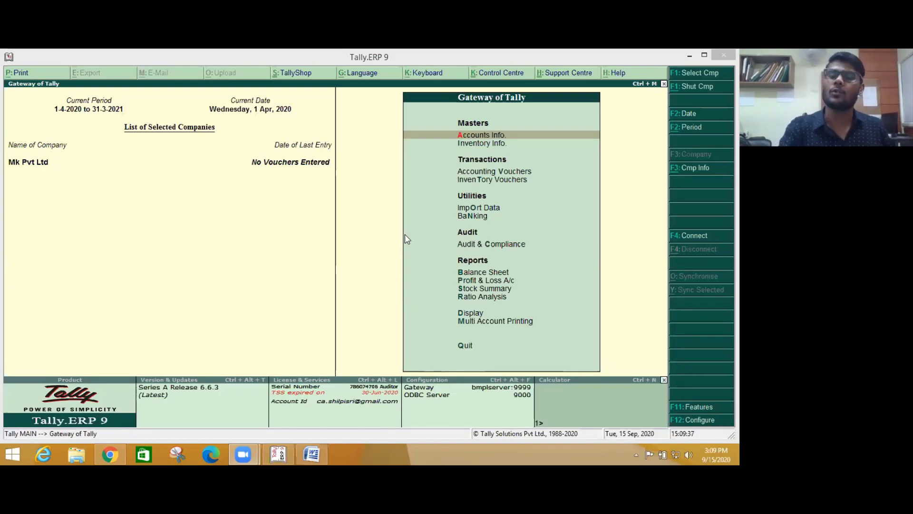
- Display the Capital Reserve ledger under Account Books and review its 5,98,500.00 opening balance
left_click(467, 314)
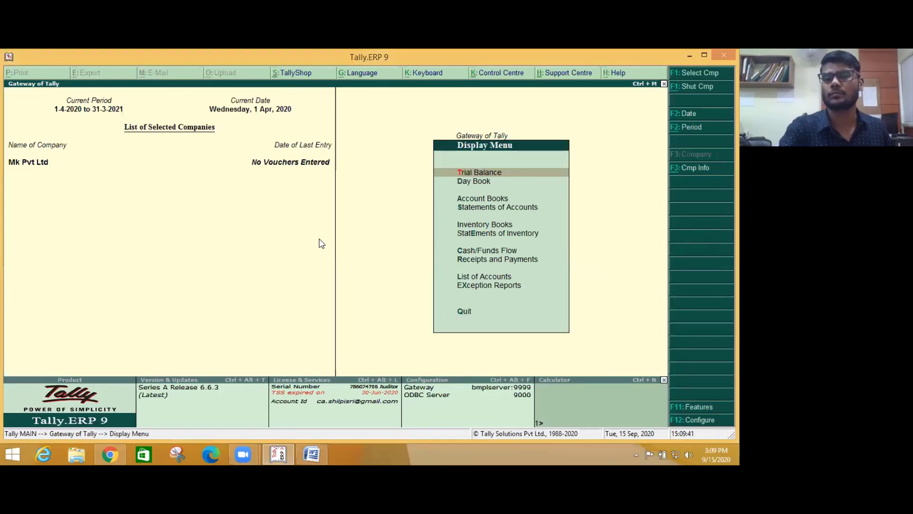
key("Escape")
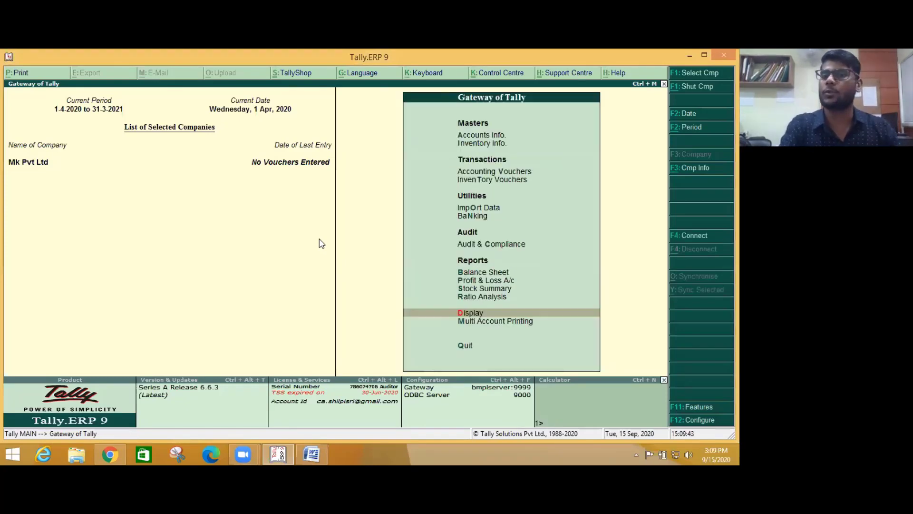
key("Up")
key("Up")
key("Up")
key("Up")
key("Up")
key("Up")
key("Up")
key("Up")
key("Up")
key("Up")
key("Down")
key("Down")
key("Down")
key("Down")
key("Down")
key("Down")
key("Down")
key("Down")
key("Down")
key("Down")
key("Down")
key("Down")
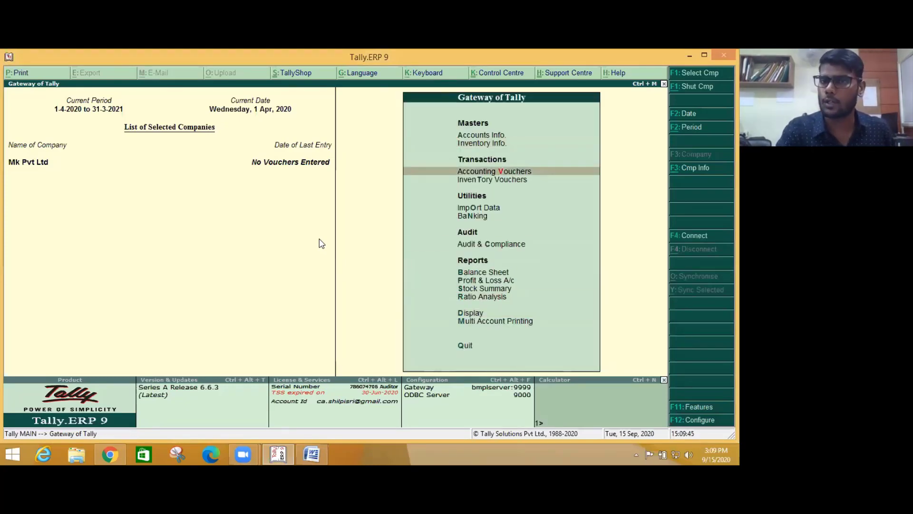
key("Up")
key("Up")
key("Return")
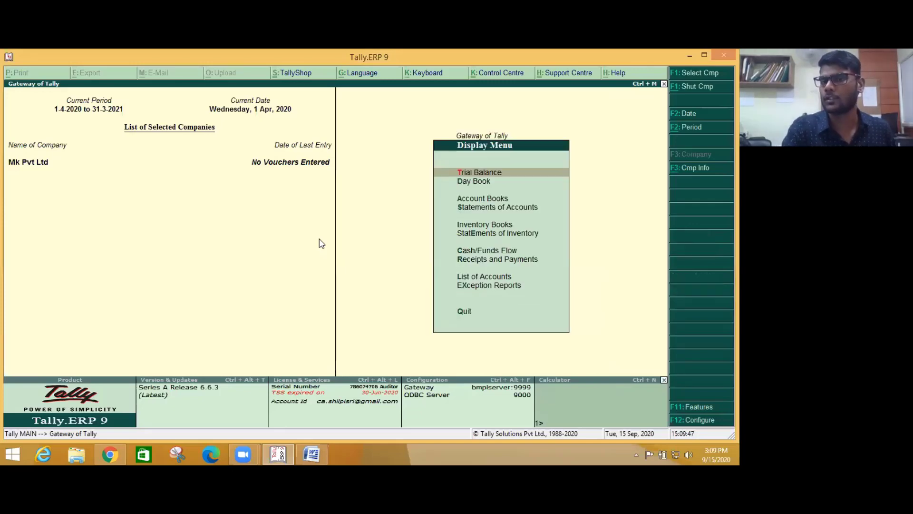
key("Down")
key("Down")
key("Return")
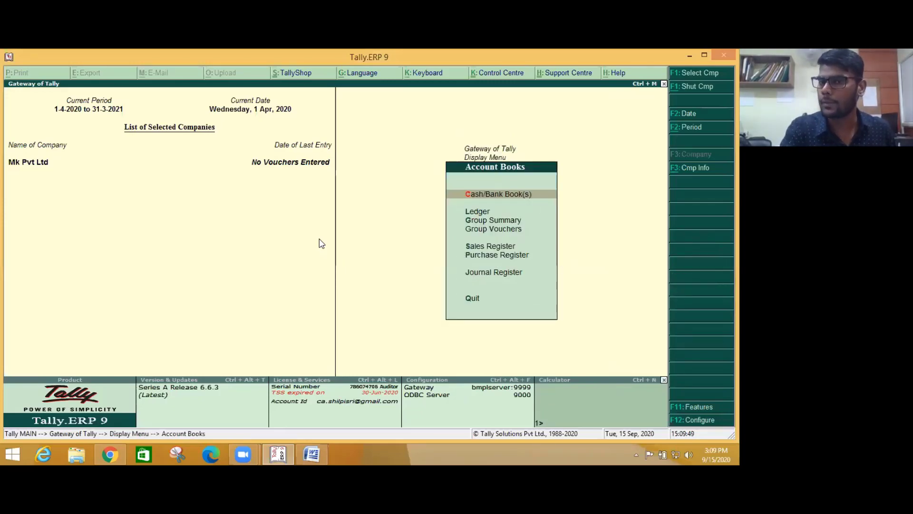
key("Down")
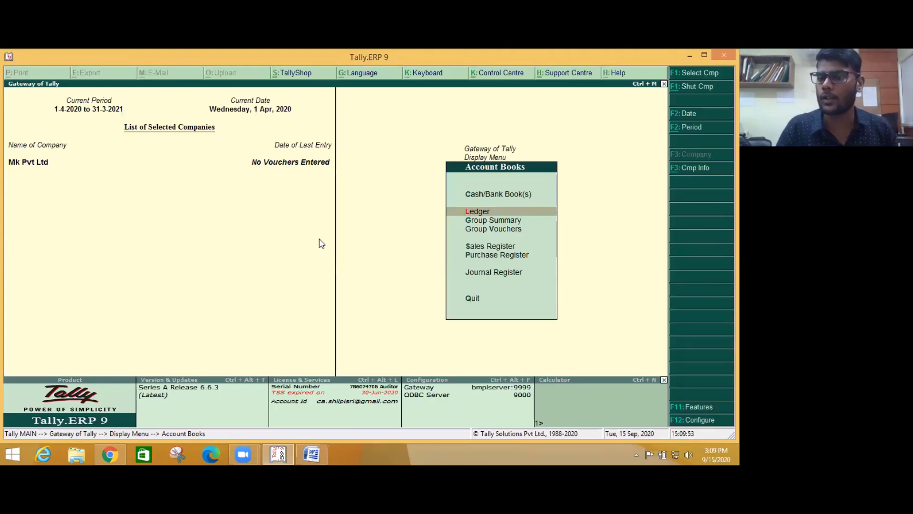
key("Return")
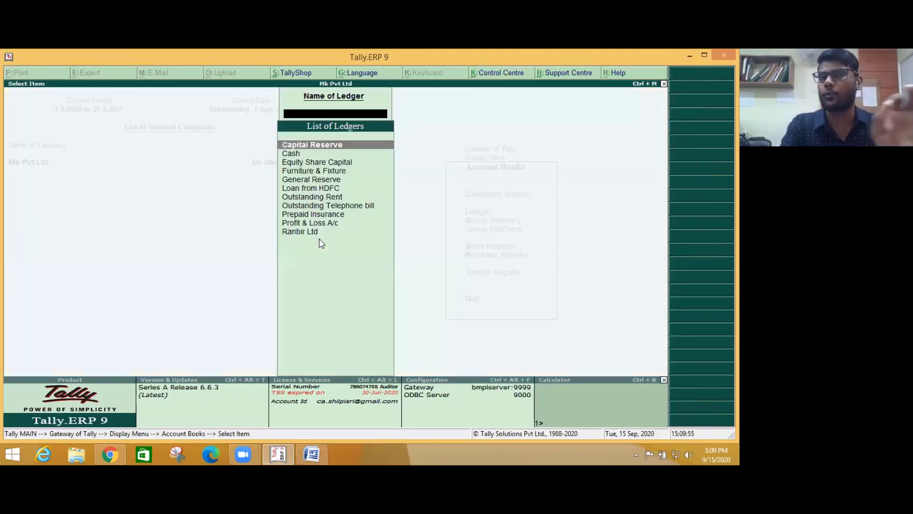
key("Return")
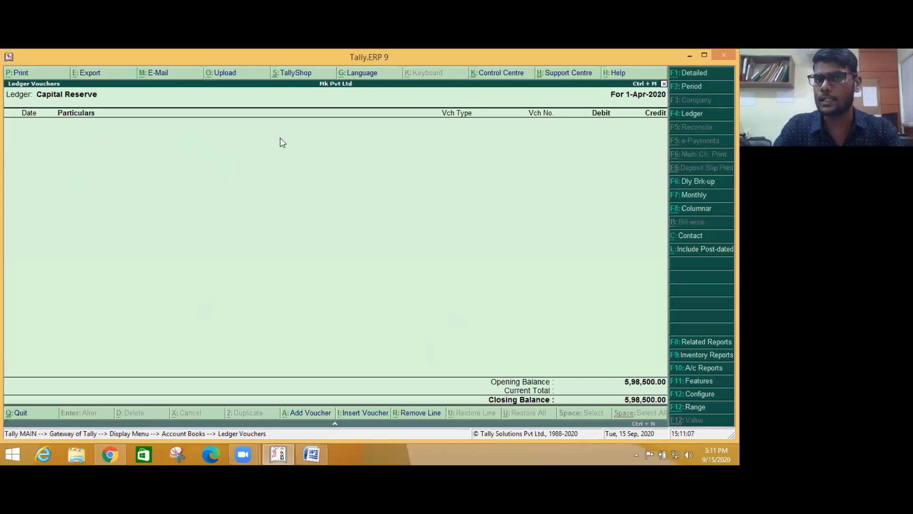
key("Escape")
key("Escape")
key("Escape")
key("Escape")
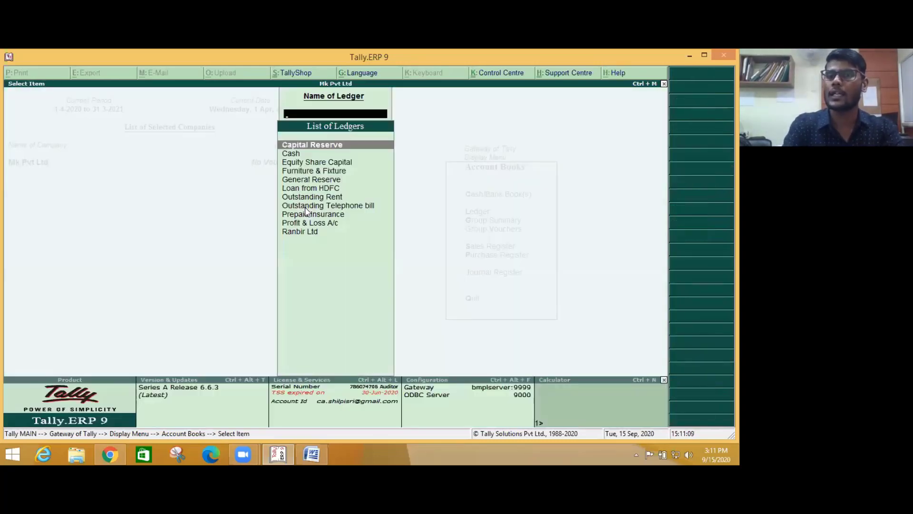
- Back out of Accounts Info to the Gateway of Tally, then view Ranbir Ltd's bill details in Word
key("Up")
key("Up")
key("Up")
key("Up")
key("Up")
key("Up")
key("Up")
key("Up")
key("Up")
key("Up")
key("Up")
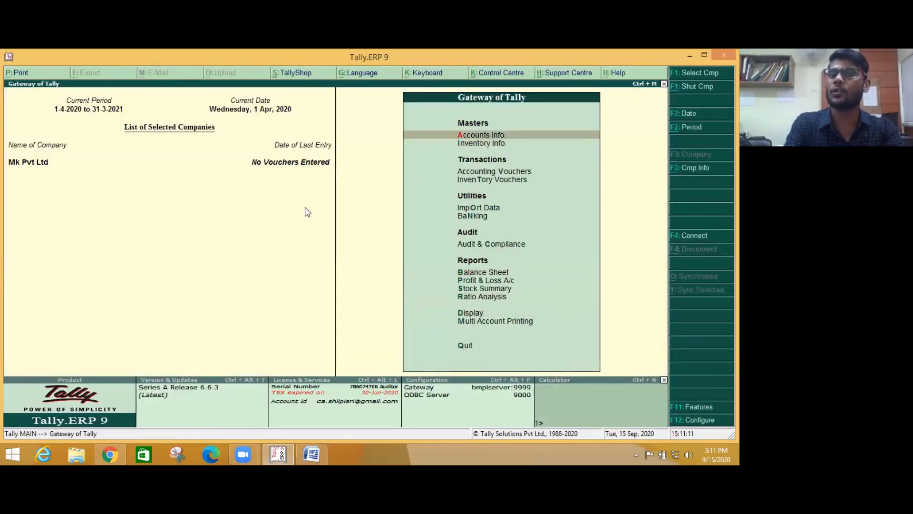
key("Return")
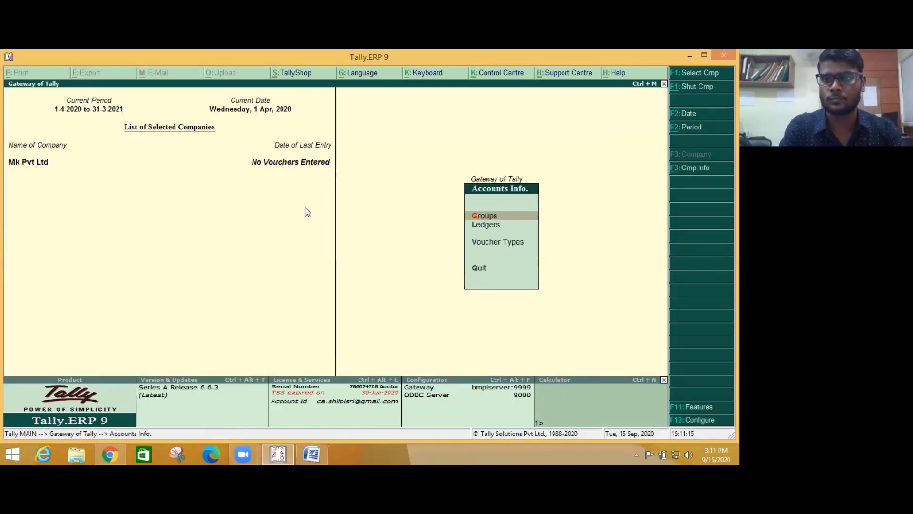
key("Down")
key("Up")
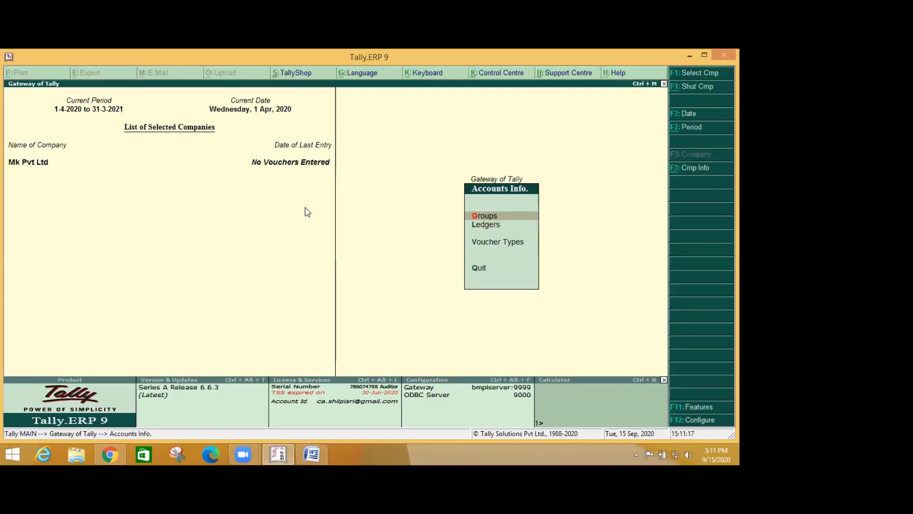
key("Down")
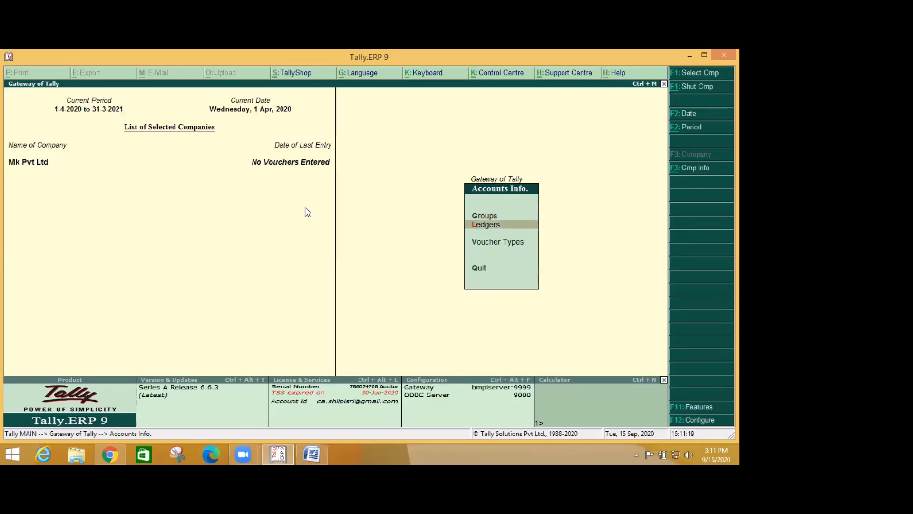
key("Escape")
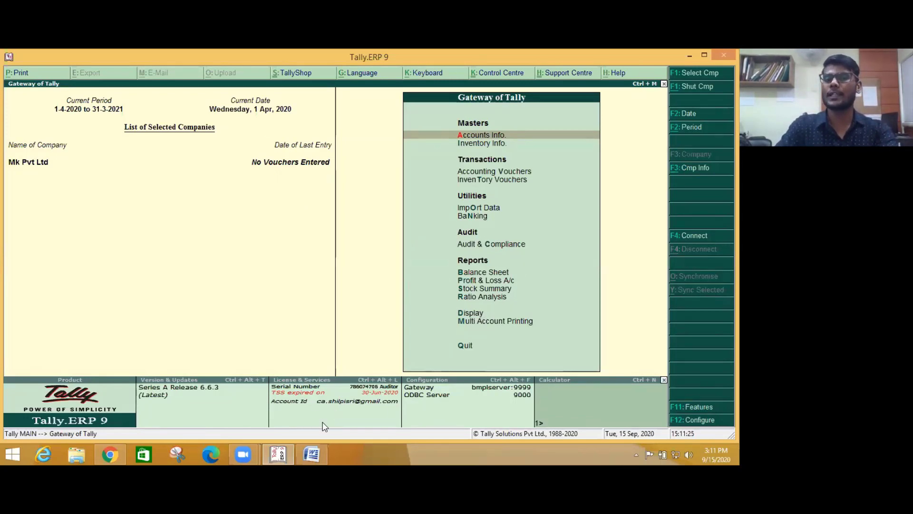
left_click(312, 455)
left_click_drag(216, 239, 499, 294)
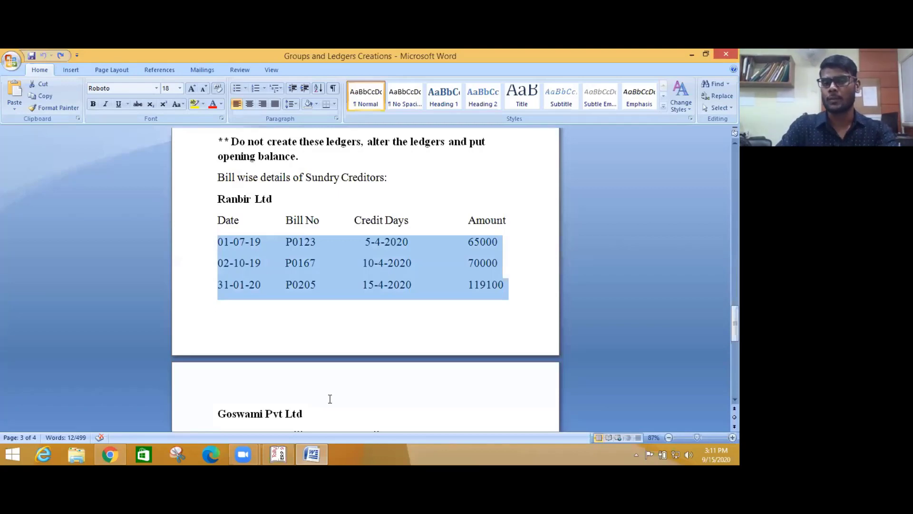
key("alt+Tab")
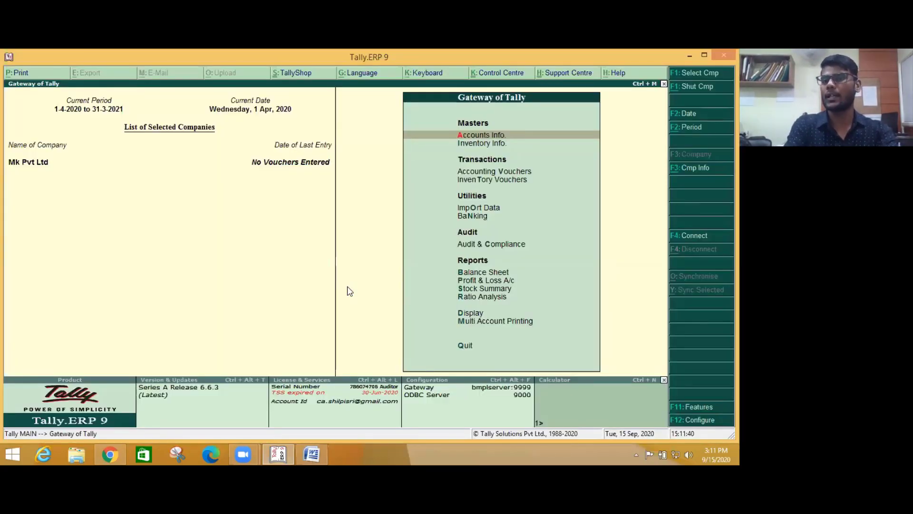
key("Down")
key("Down")
key("Down")
key("Down")
key("Down")
key("Down")
key("Down")
key("Down")
key("Up")
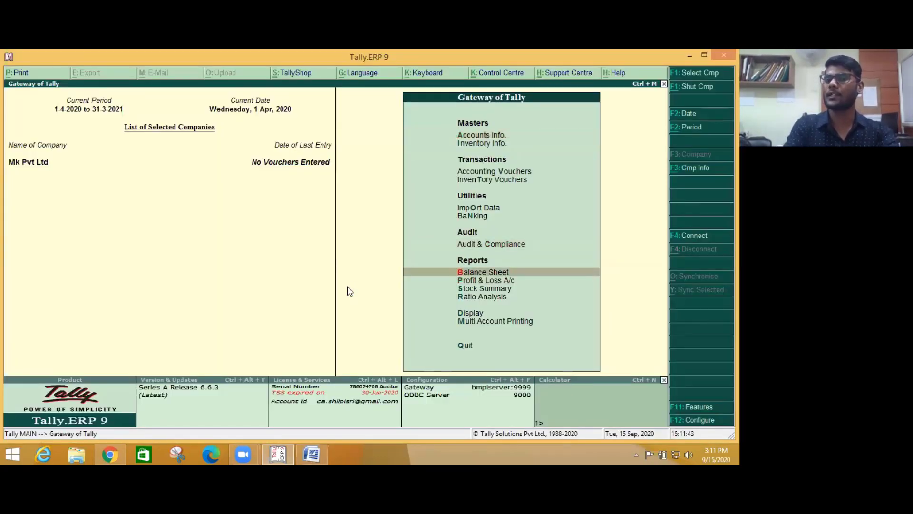
key("Return")
key("alt+F1")
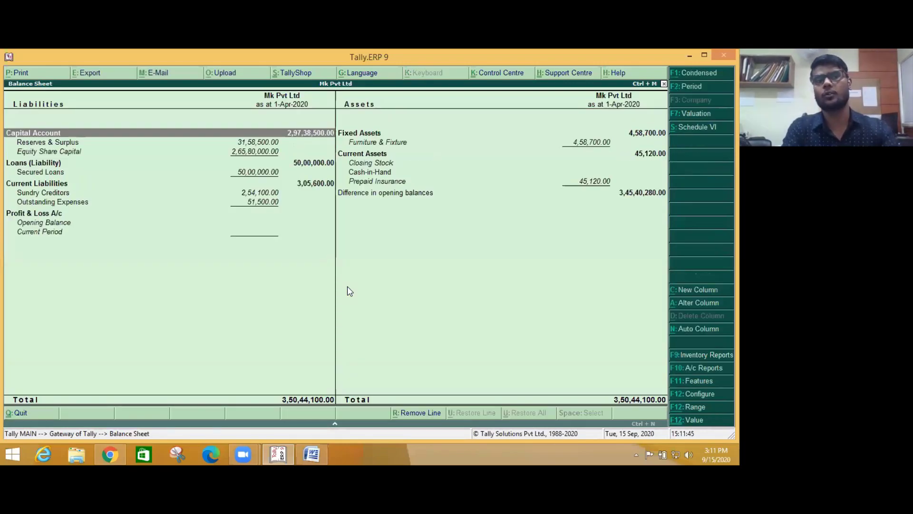
key("Down")
key("Down")
key("Down")
key("Down")
key("Down")
key("Down")
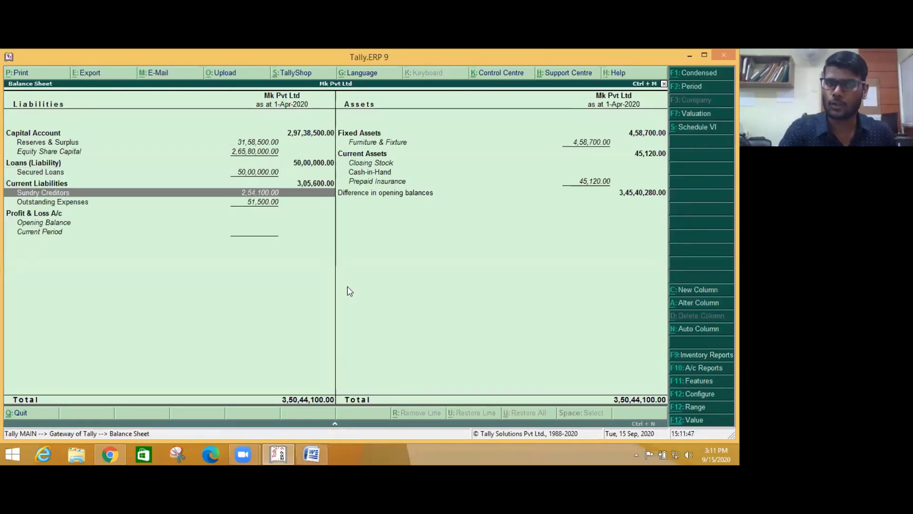
key("Return")
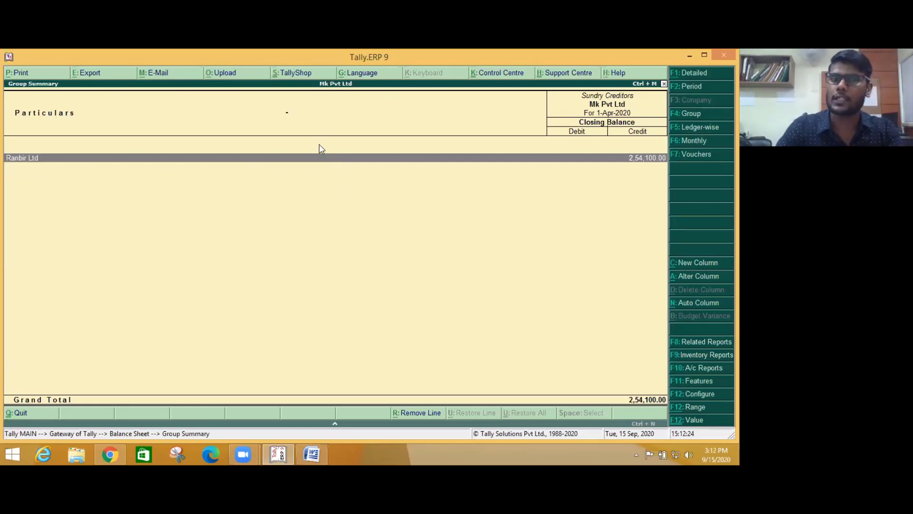
key("F10")
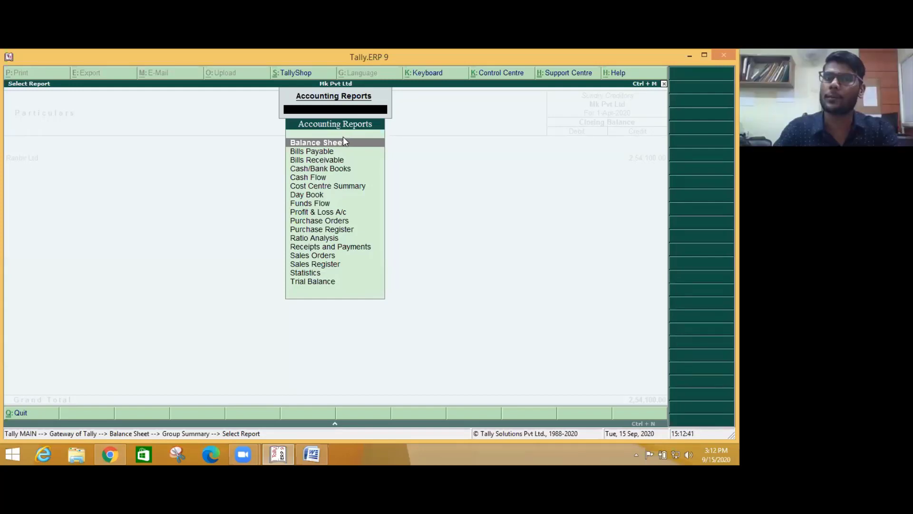
key("Escape")
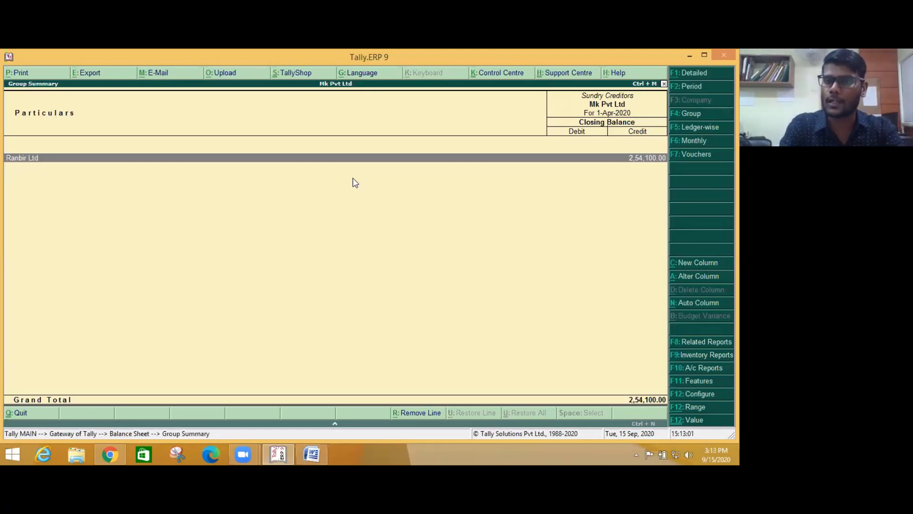
key("Escape")
key("Escape")
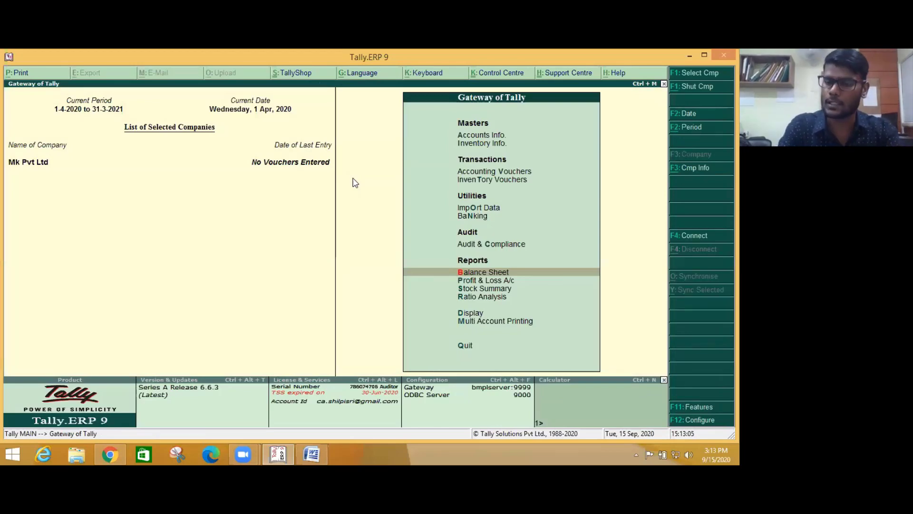
- Open the Bills Payable report under Statements of Accounts > Outstandings
key("Down")
key("Down")
key("Down")
key("Down")
key("Return")
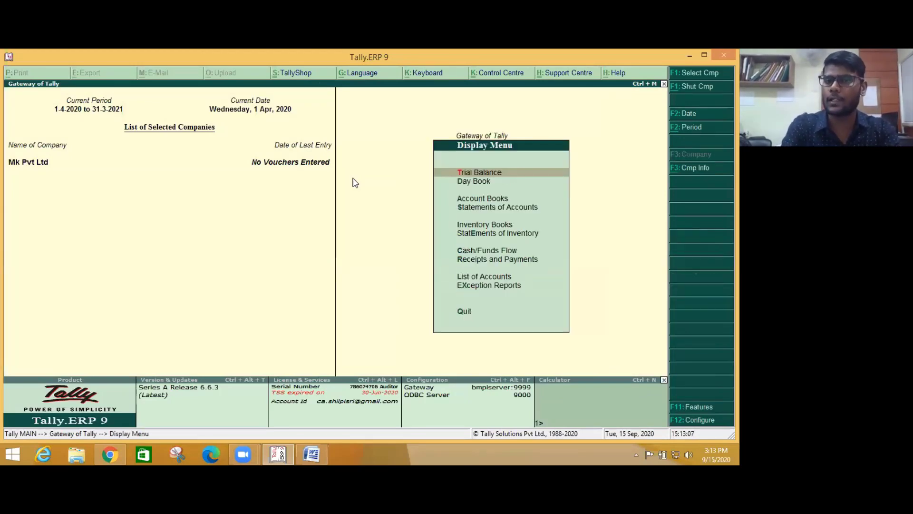
key("Down")
key("Down")
key("Down")
key("Return")
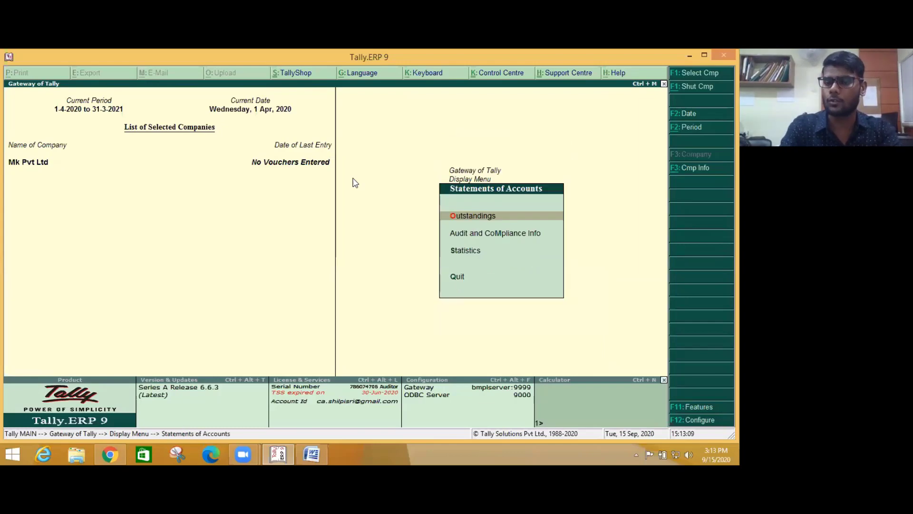
key("Return")
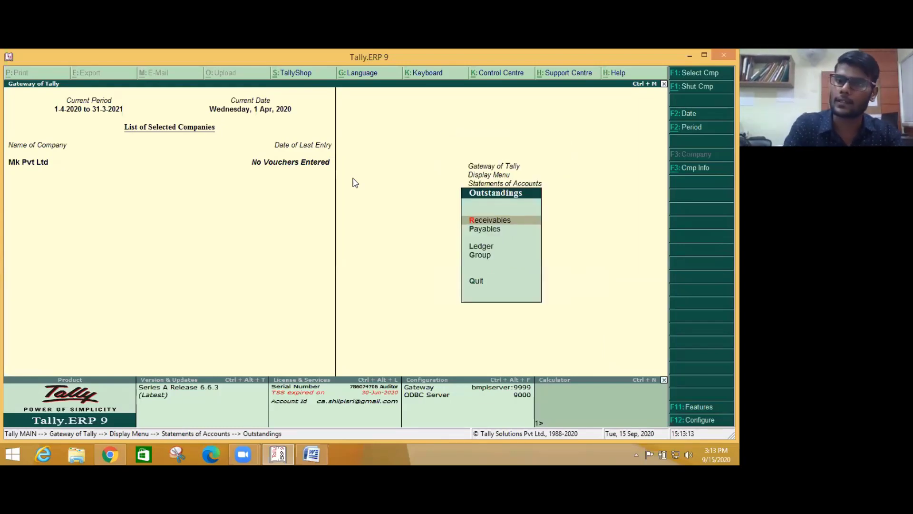
key("Down")
key("Return")
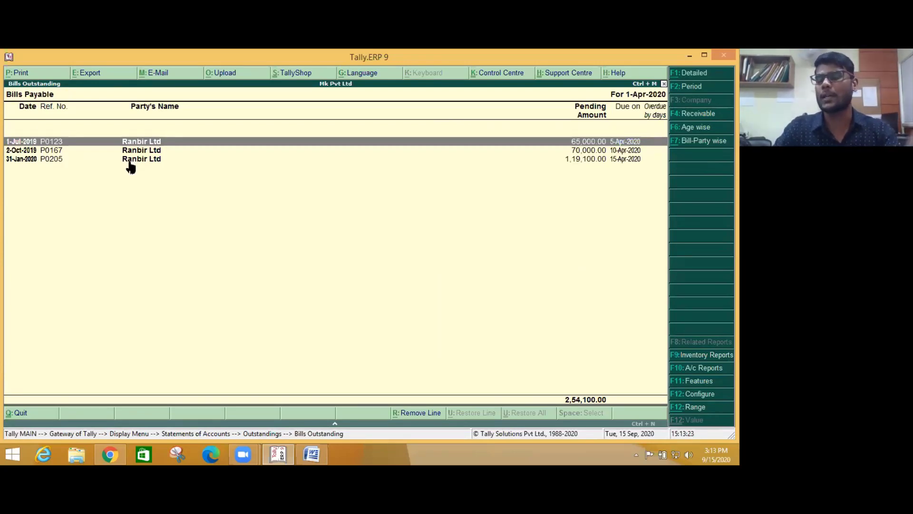
- Show Ranbir Ltd's ledger outstandings: bills P0123, P0167, P0205 totalling 2,54,100.00 Cr
key("Escape")
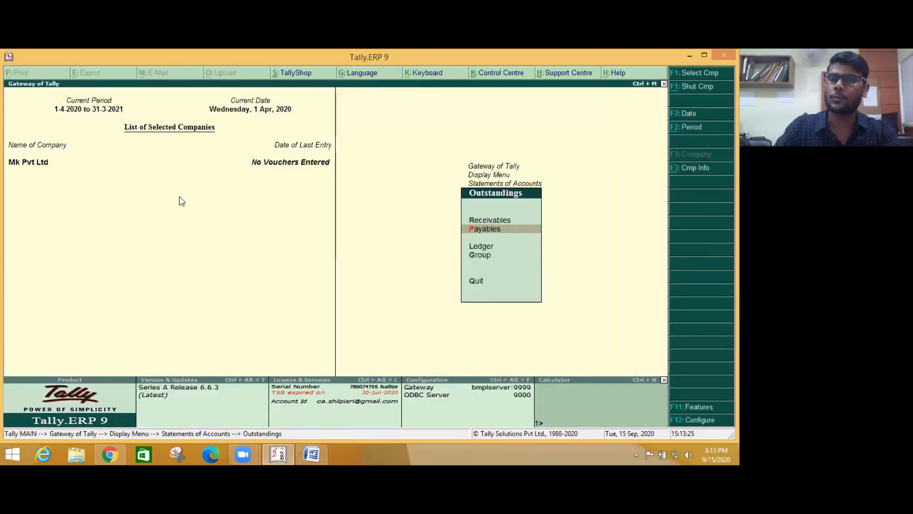
left_click(488, 247)
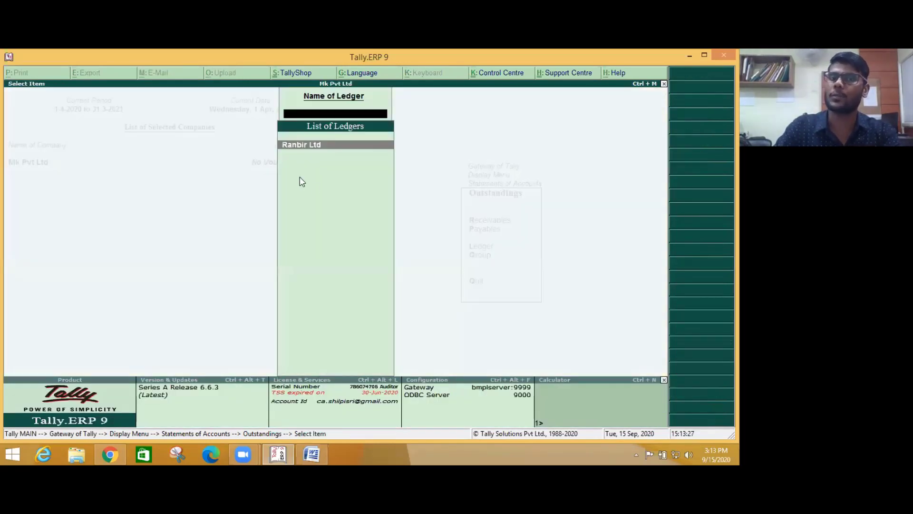
left_click(300, 145)
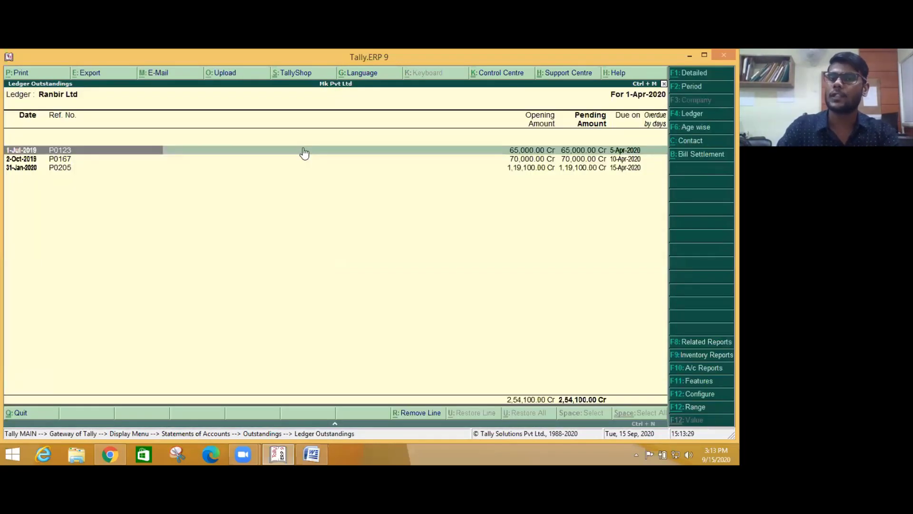
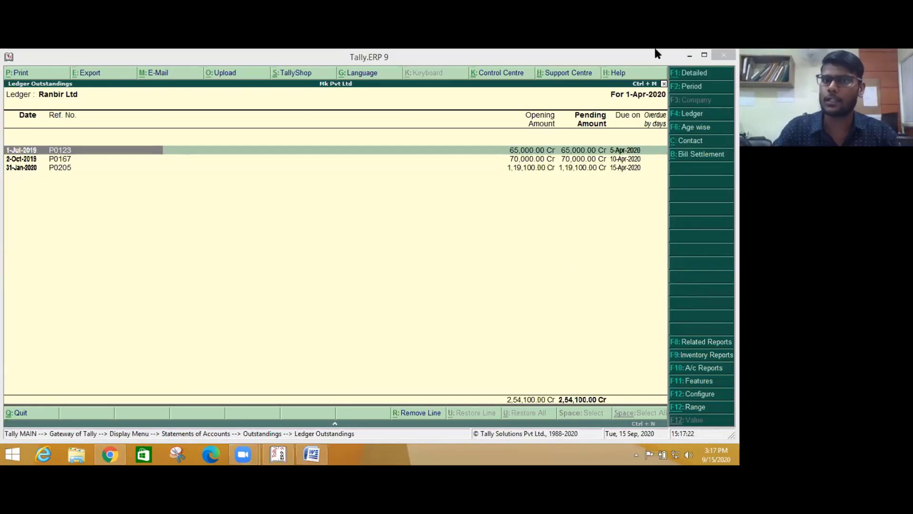
- Close the Word bill notes, then open the SKU deck from Tally Batch-2 > Day-2 at slide 2
key("alt+Tab")
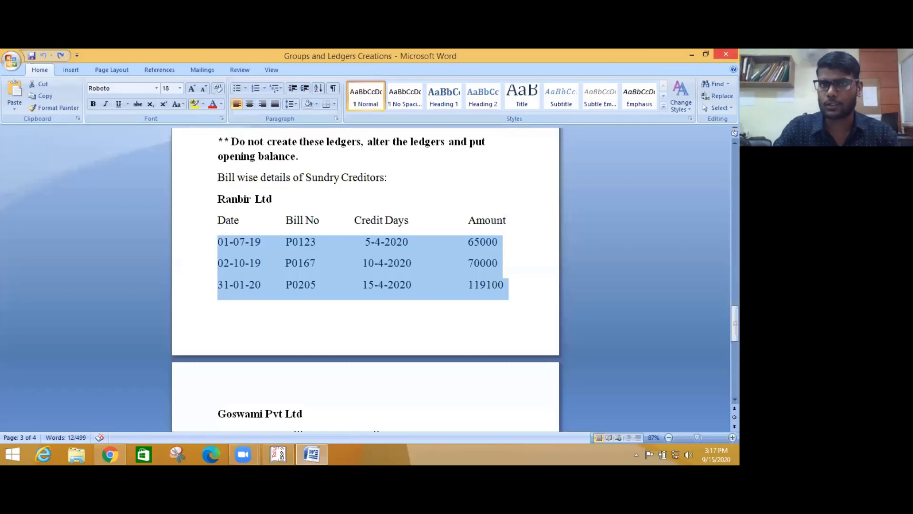
key("alt+F4")
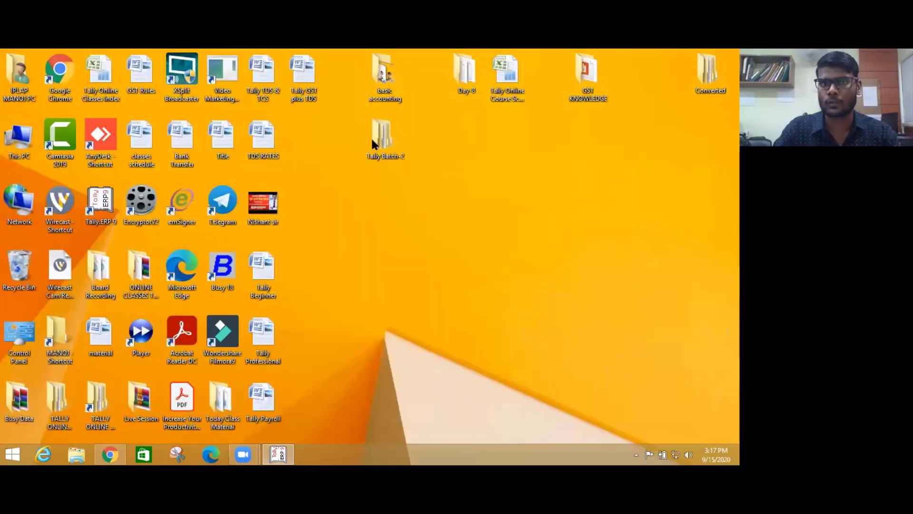
double_click(381, 138)
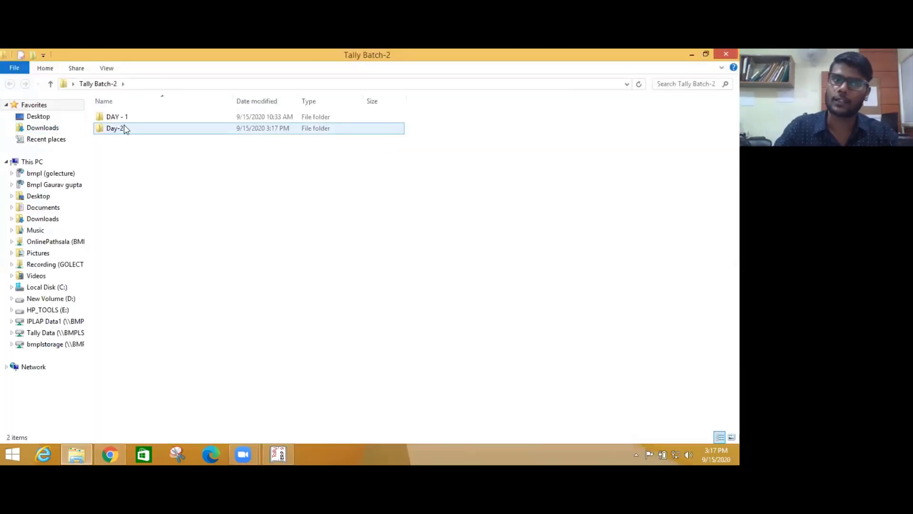
double_click(116, 129)
double_click(127, 140)
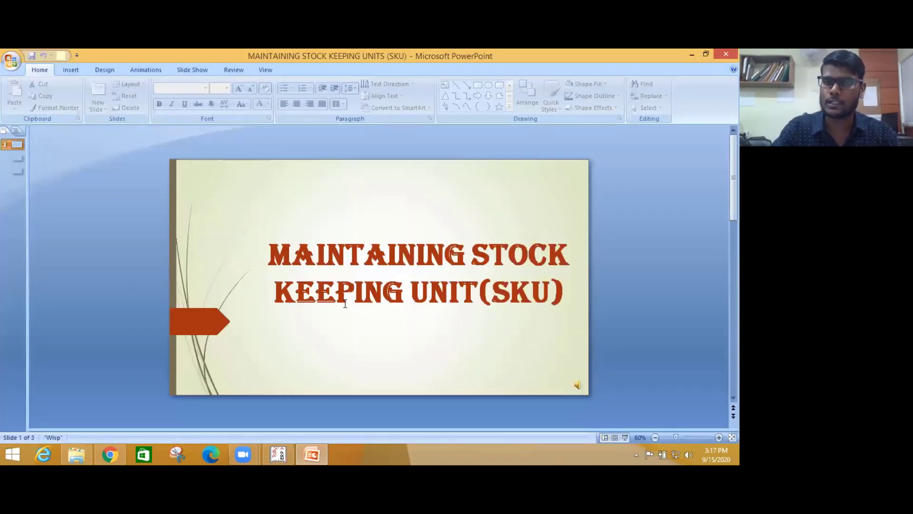
left_click(17, 158)
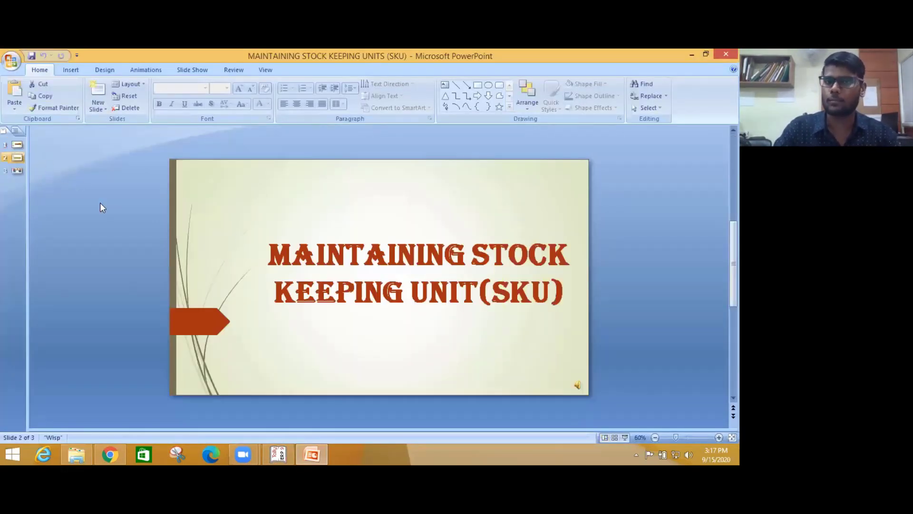
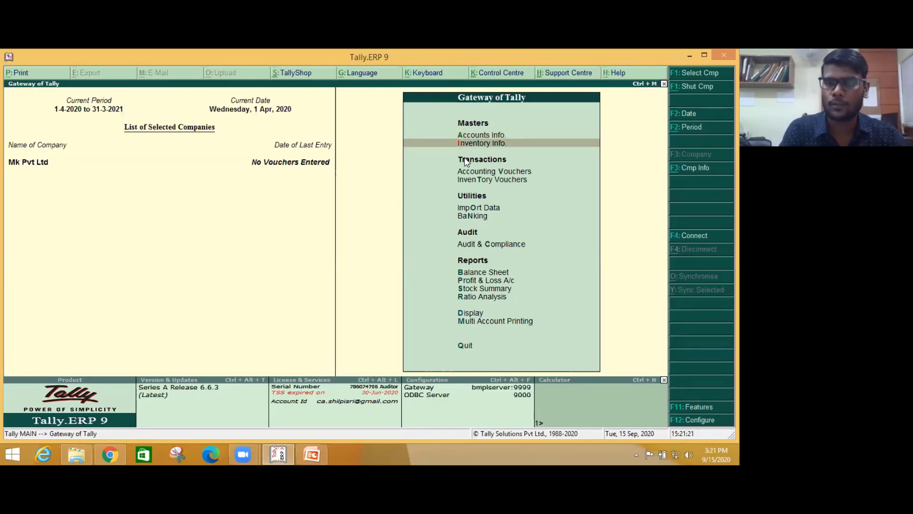
- Open Tally's Inventory Info menu, then switch to the 'Two Modes of Stock Item Creation' slide
key("Return")
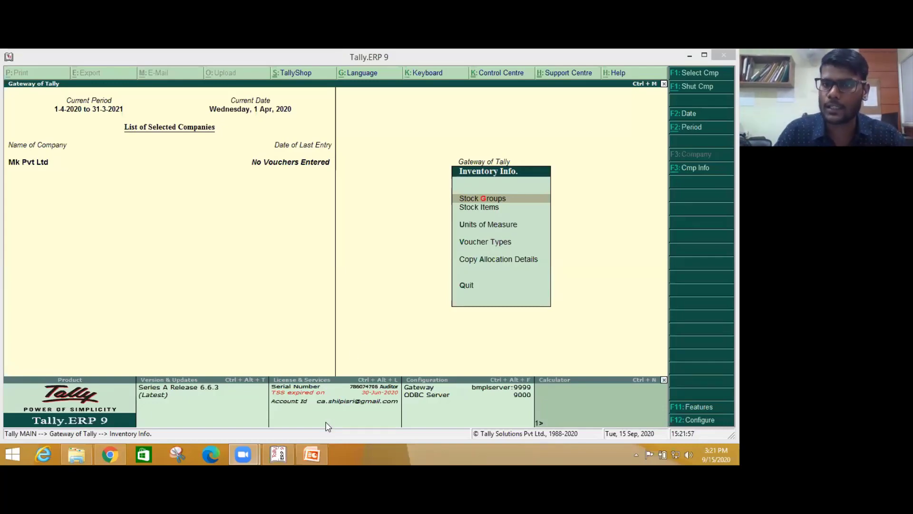
key("alt+Tab")
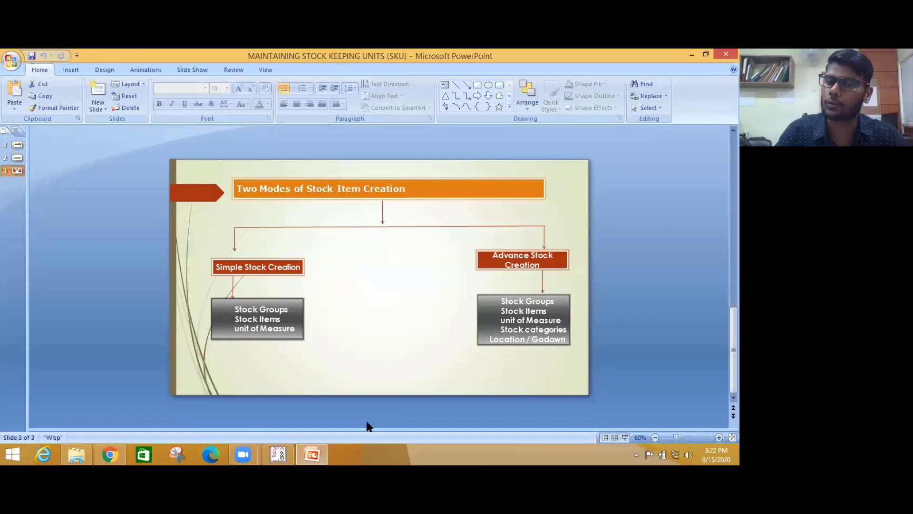
- Switch from the stock item creation slide back to Mk Pvt Ltd's Inventory Info menu in Tally
key("alt+Tab")
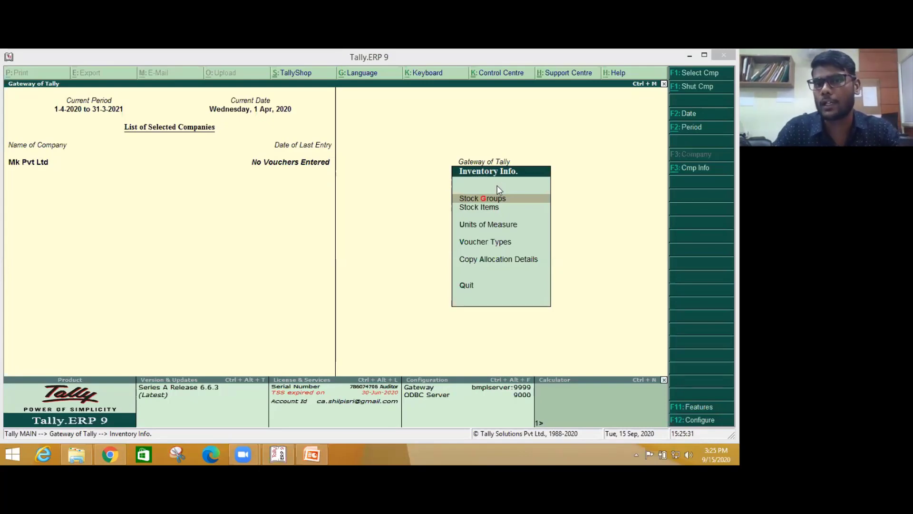
- Browse the Stock Groups, Stock Items and Units of Measure menus, then bring up Company Features with F11
left_click(487, 199)
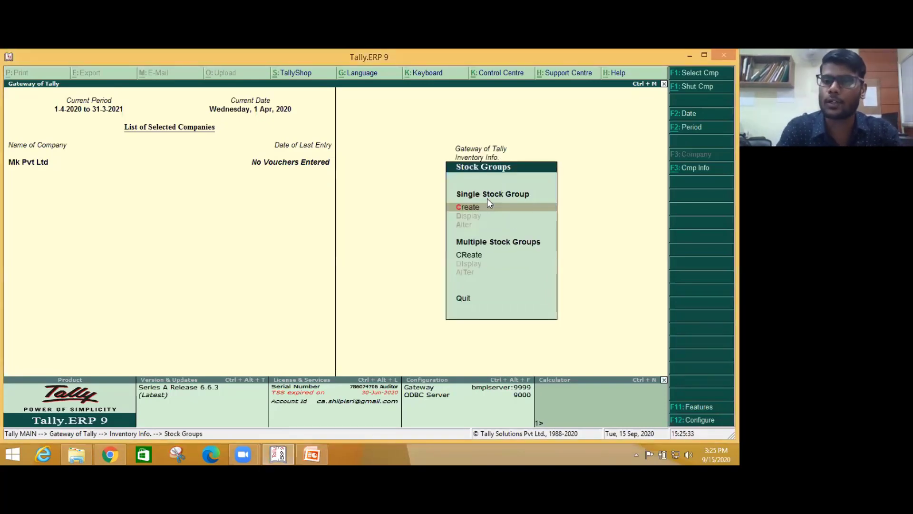
key("Escape")
key("Down")
key("Return")
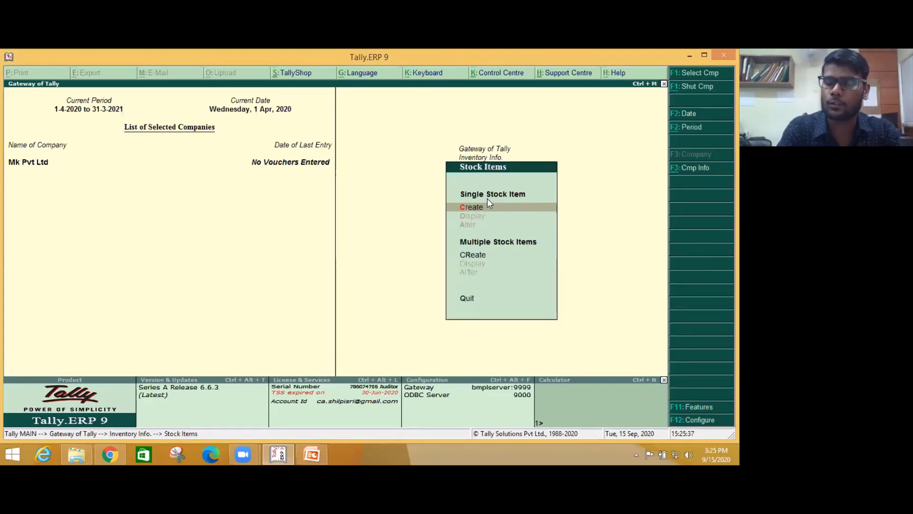
key("Escape")
key("Down")
key("Return")
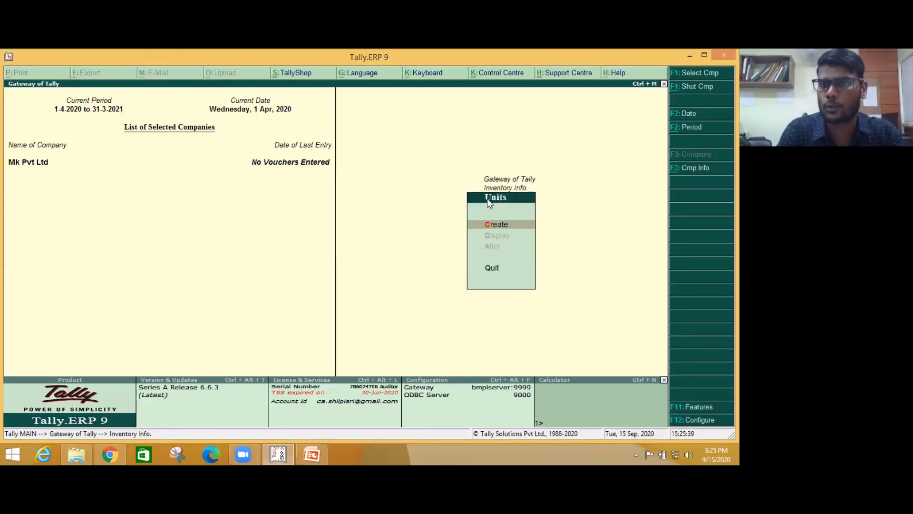
key("Escape")
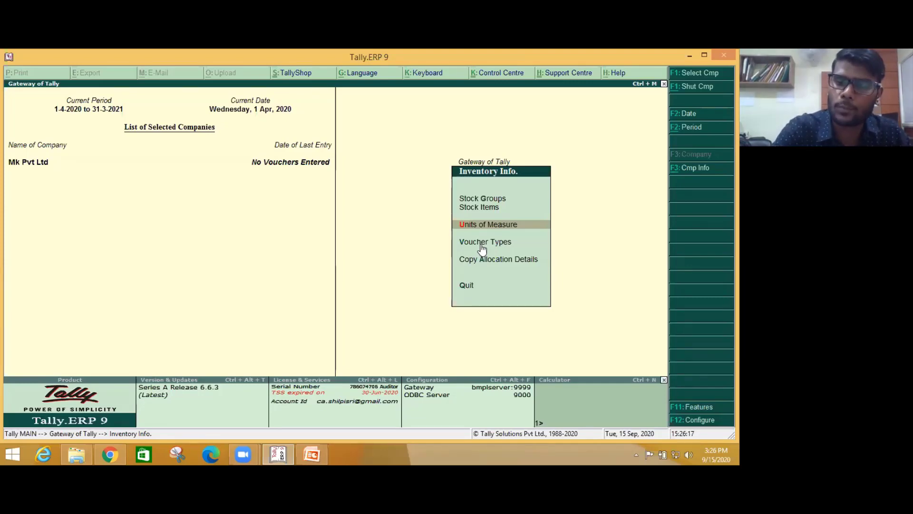
key("F11")
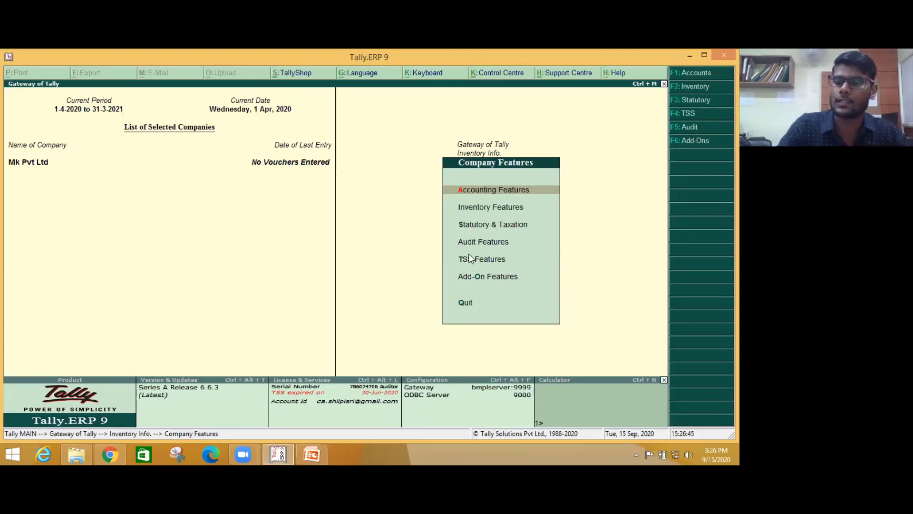
- Look over the Add-On, TSS and Audit Features screens, quitting each without saving
key("Down")
key("Down")
key("Down")
key("Down")
key("Down")
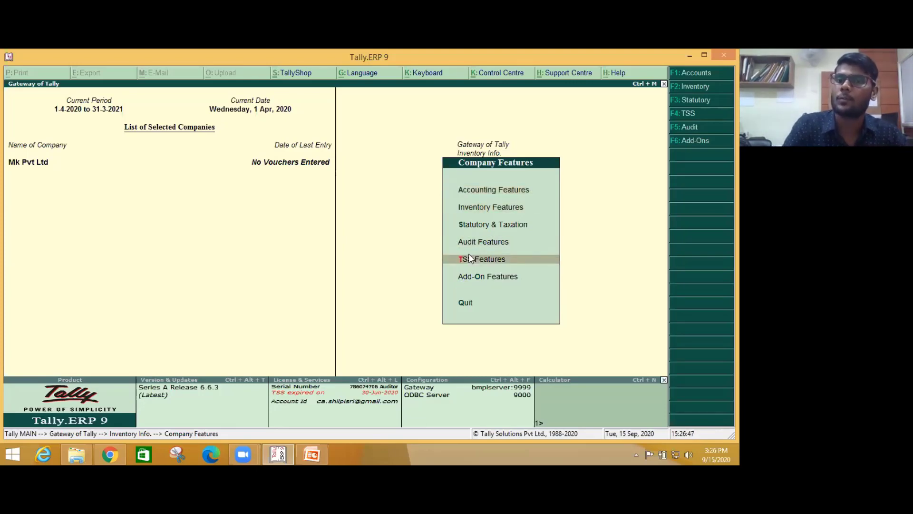
key("Return")
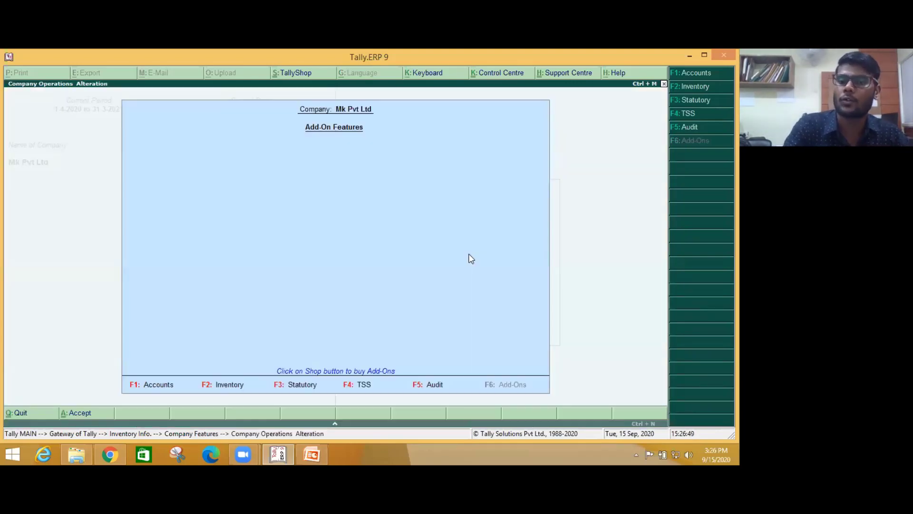
key("Escape")
key("Down")
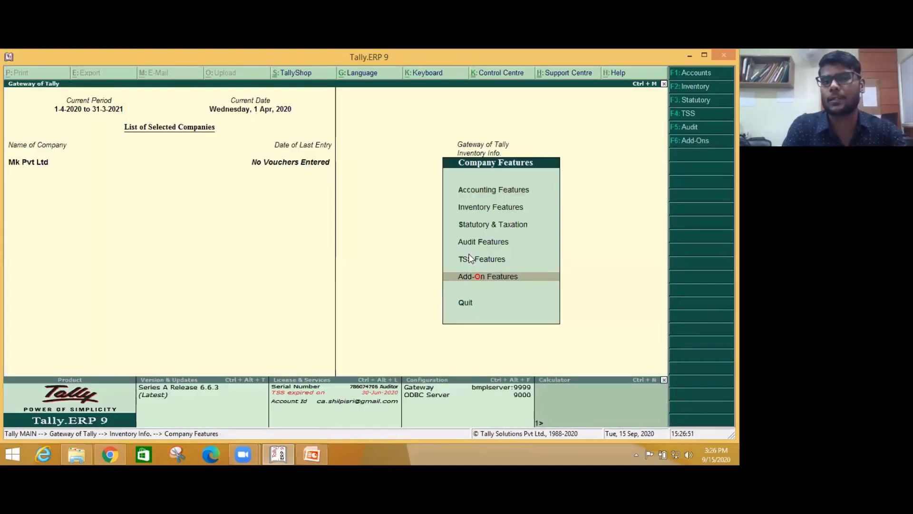
key("Up")
key("Up")
key("Return")
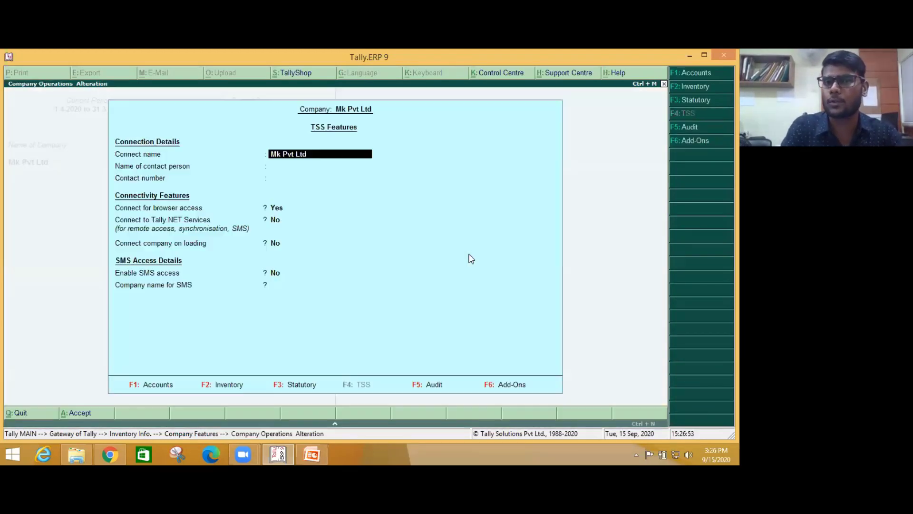
key("Escape")
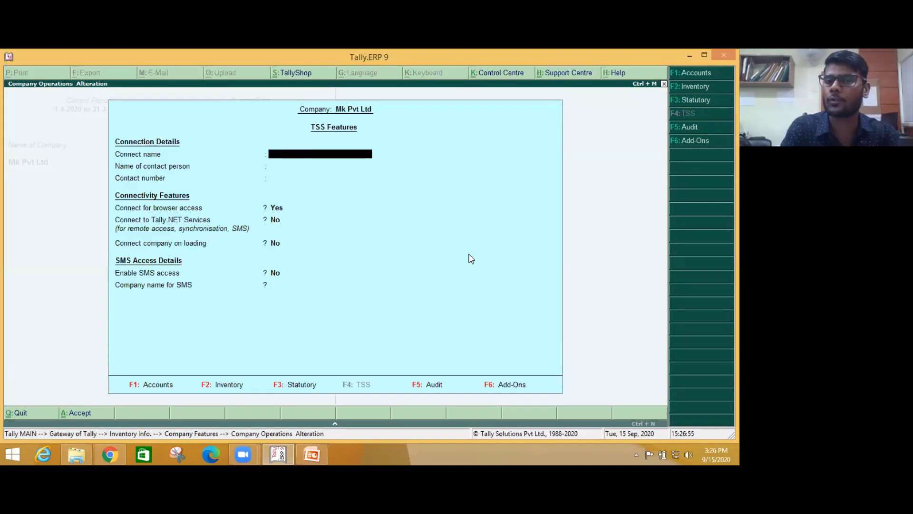
key("Return")
key("Up")
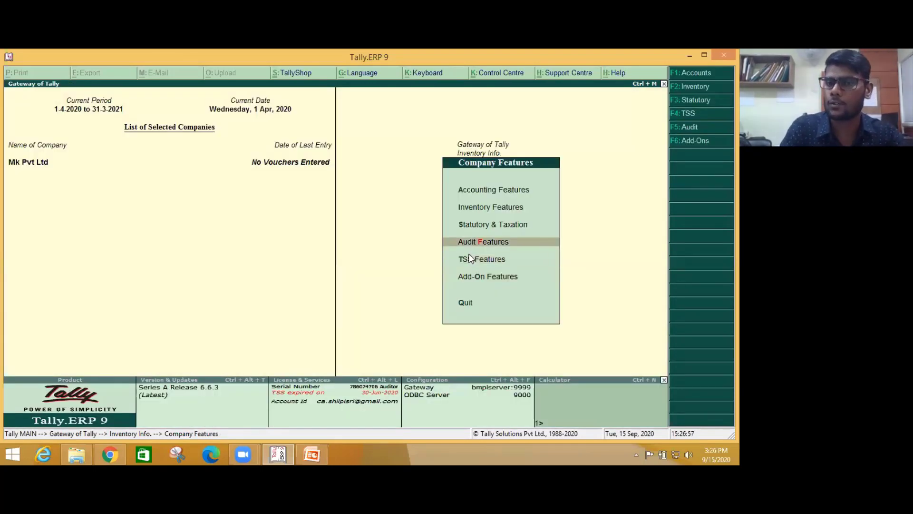
key("Return")
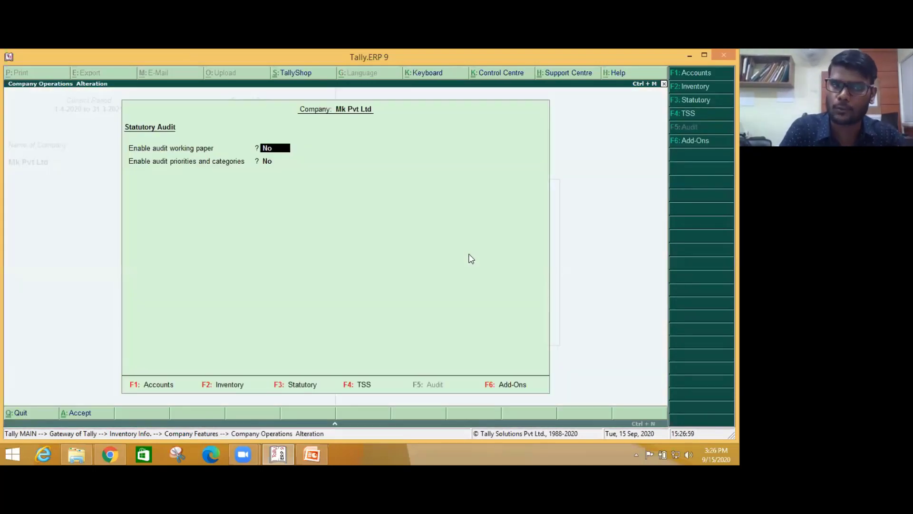
key("Escape")
key("Escape")
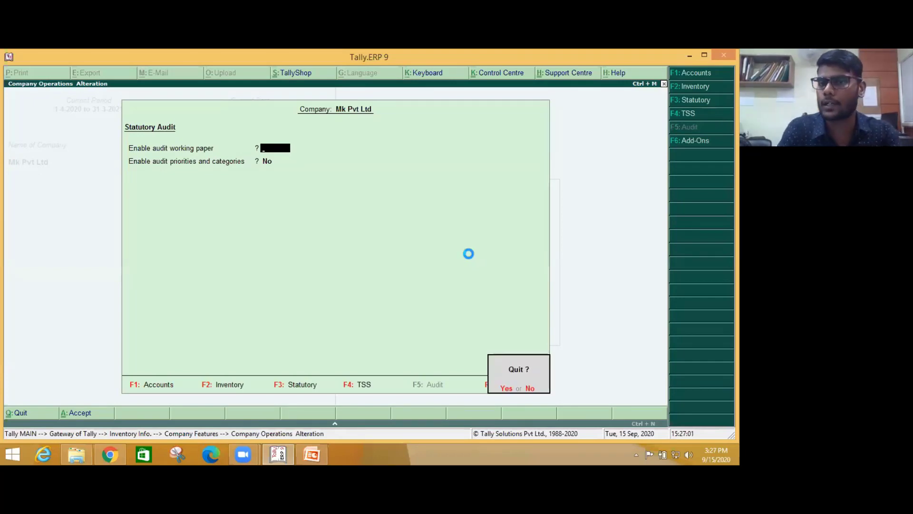
key("Return")
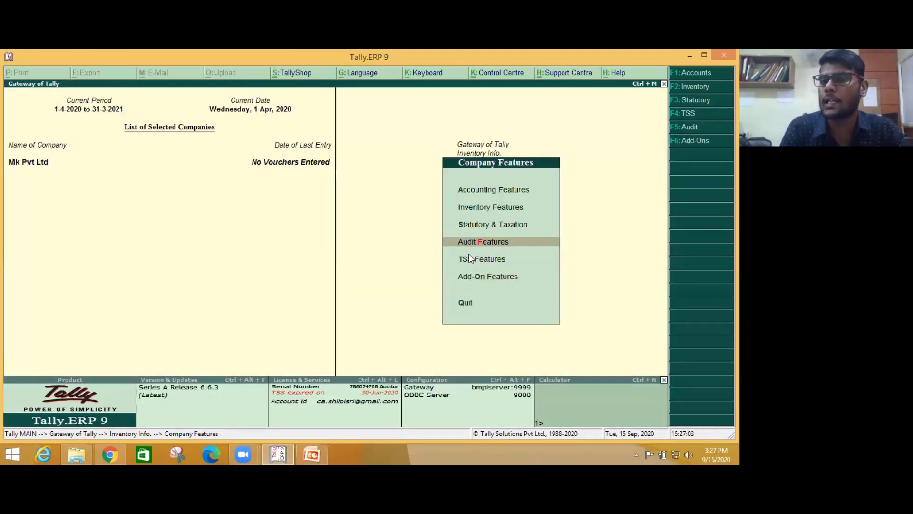
- Review Accounting Features, quit it without saving, then open the Inventory Features settings
key("Up")
key("Up")
key("Up")
key("Up")
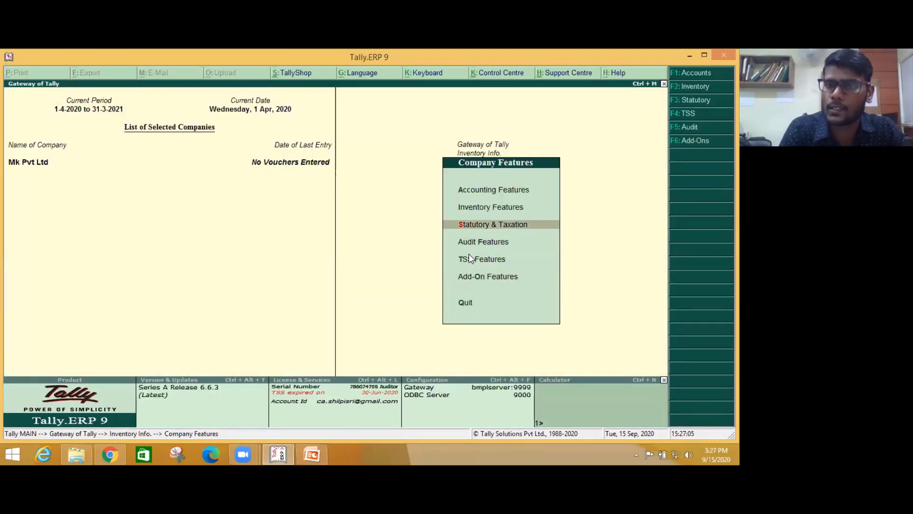
key("Down")
key("Down")
key("Down")
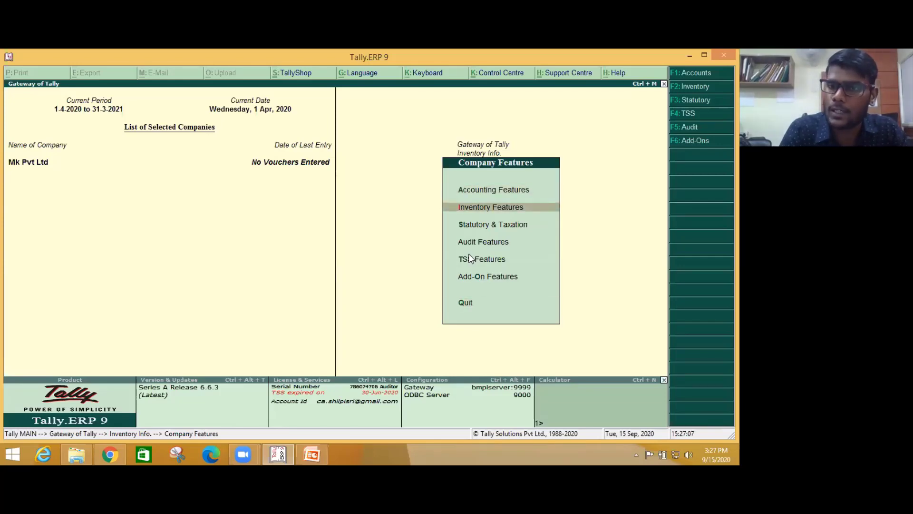
key("Up")
key("Up")
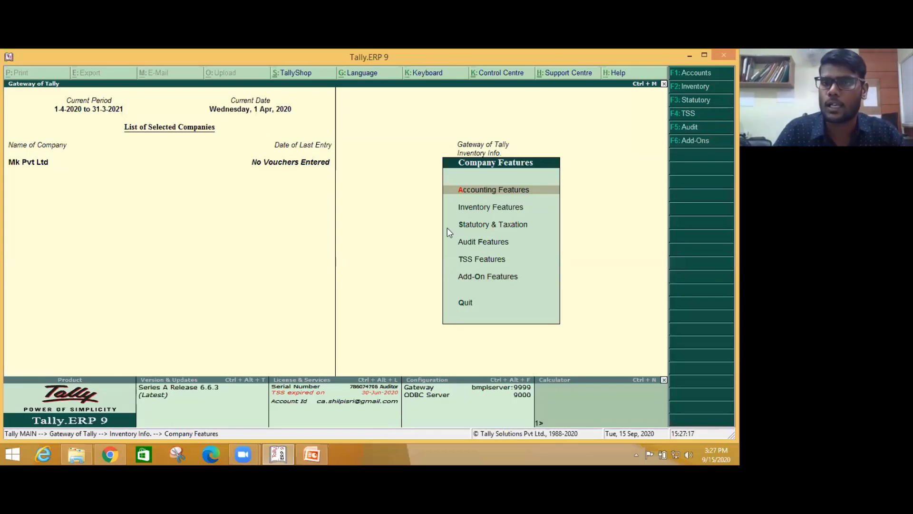
key("Return")
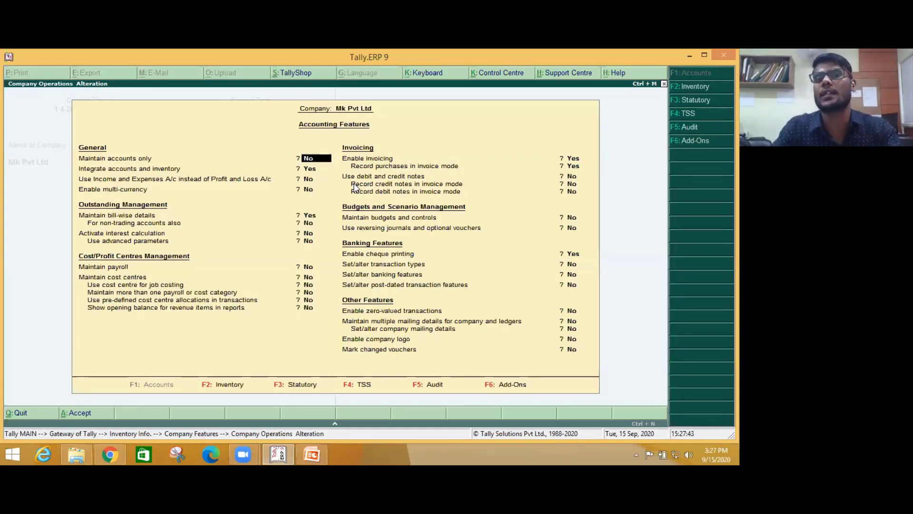
key("BackSpace")
key("Escape")
key("y")
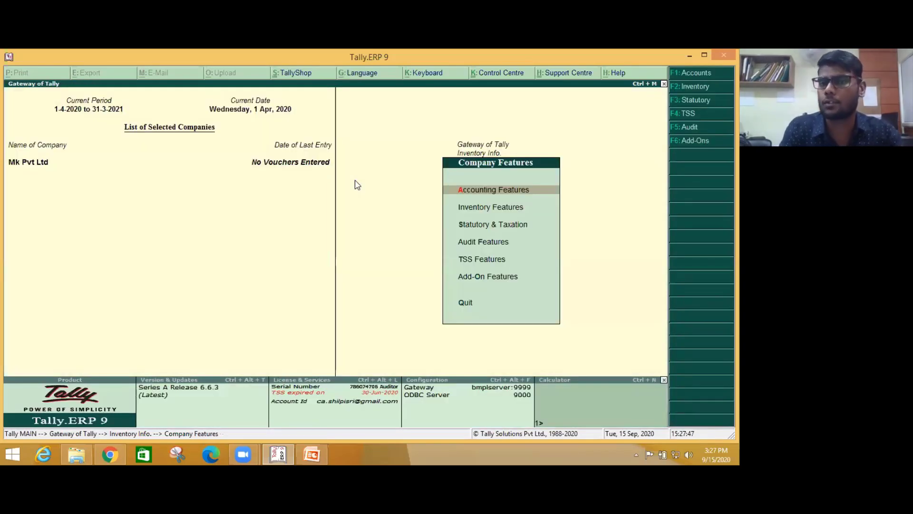
key("Down")
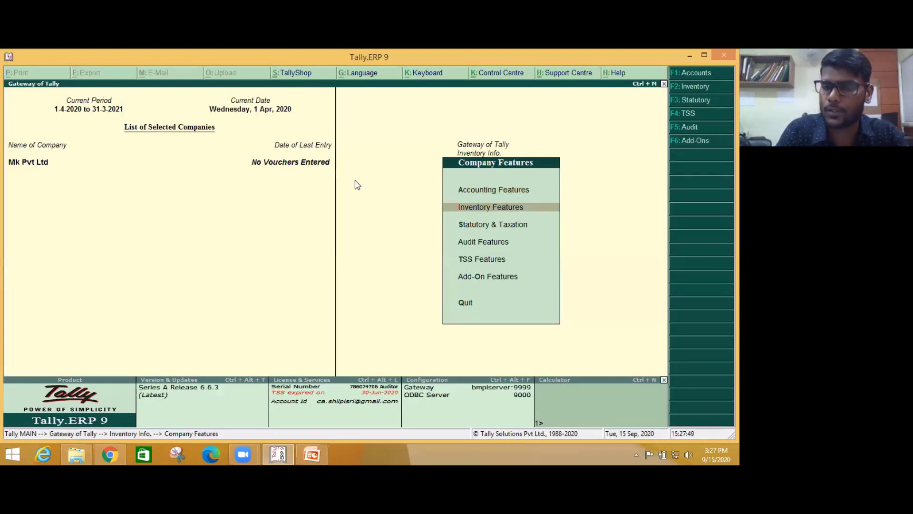
key("Return")
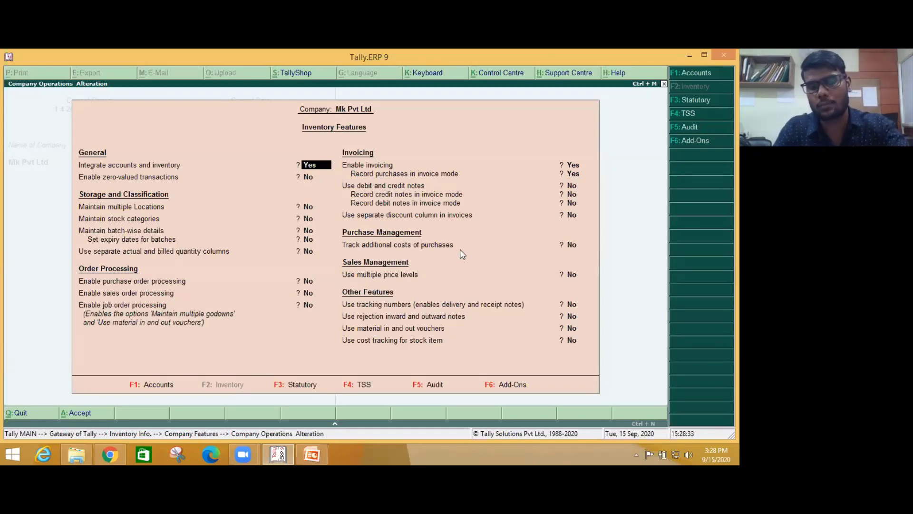
- Move from Inventory Features to the Statutory and Taxation screen, where GST, VAT, excise, TDS and TCS are all No
key("F3")
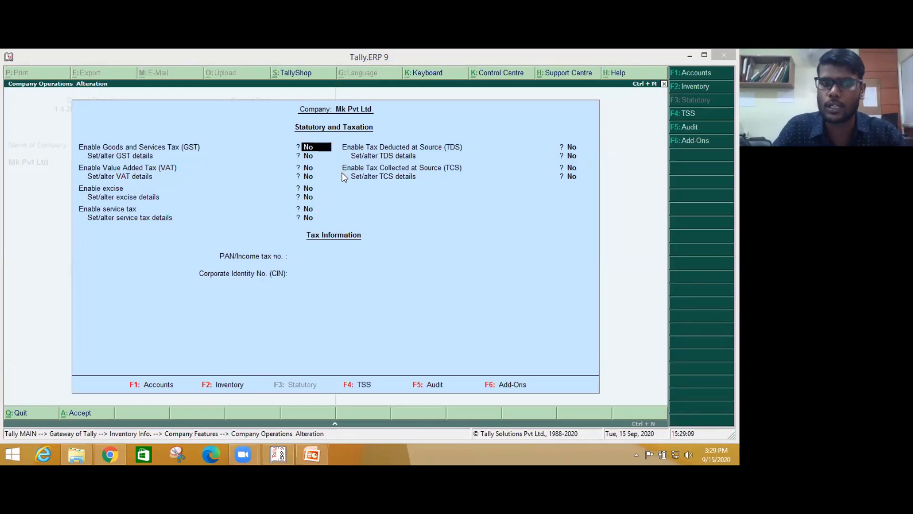
- Flip through the Accounting, Inventory and Statutory feature screens, then minimize Tally to reach the Day-2 folder
key("F1")
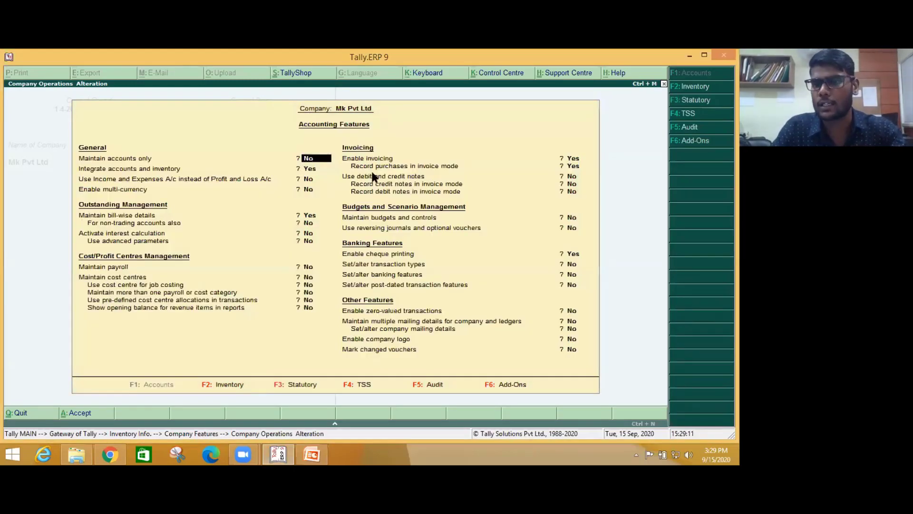
key("F2")
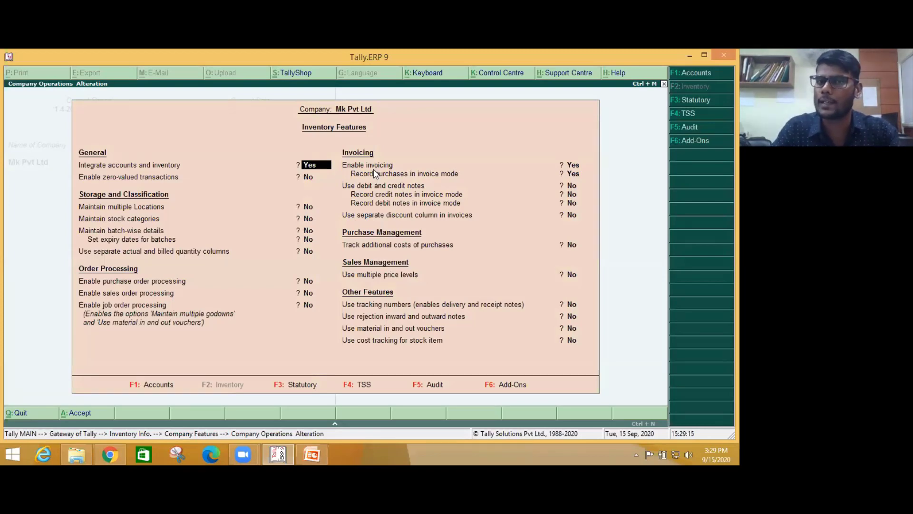
key("F3")
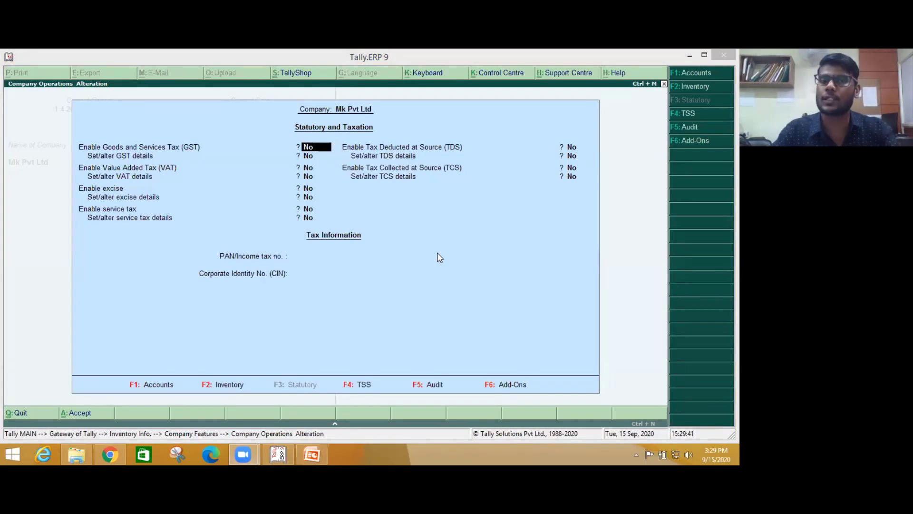
left_click(688, 56)
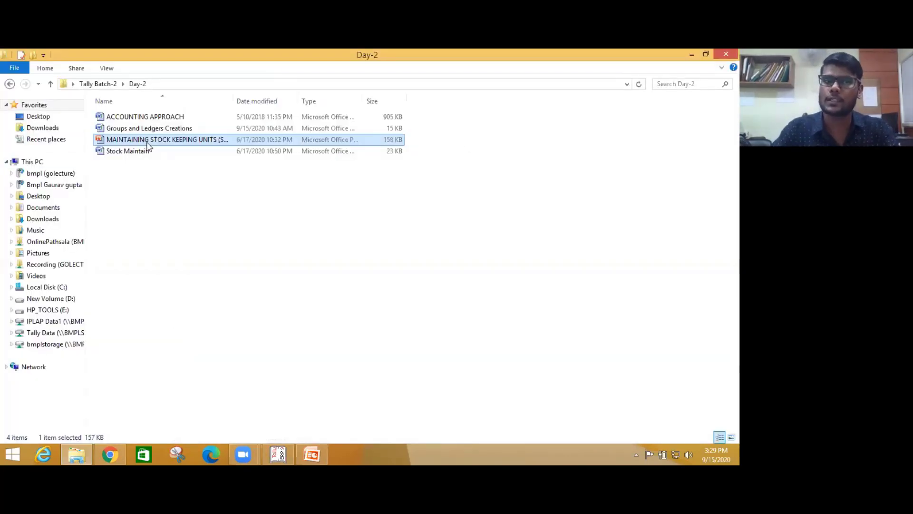
- Open ACCOUNTING APPROACH from Day-2 in Word, showing the Traditional Approach classification chart
left_click(142, 117, "ctrl")
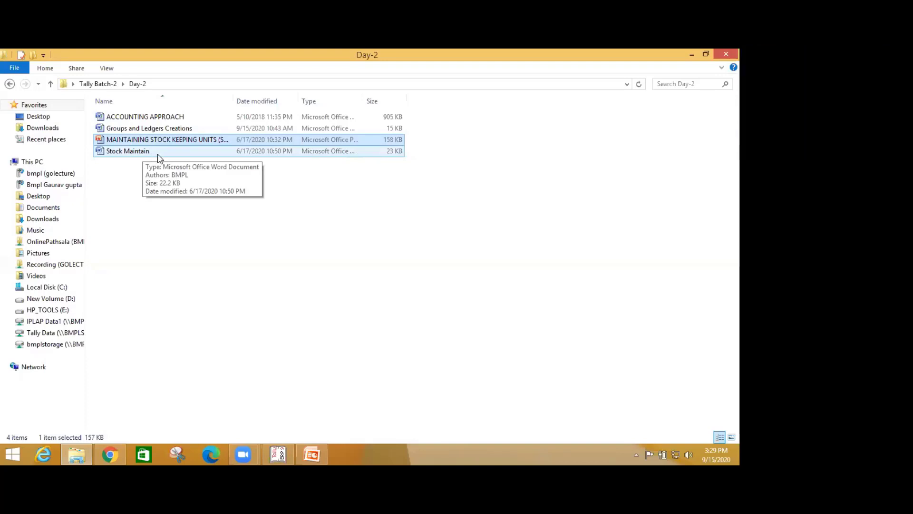
double_click(147, 119)
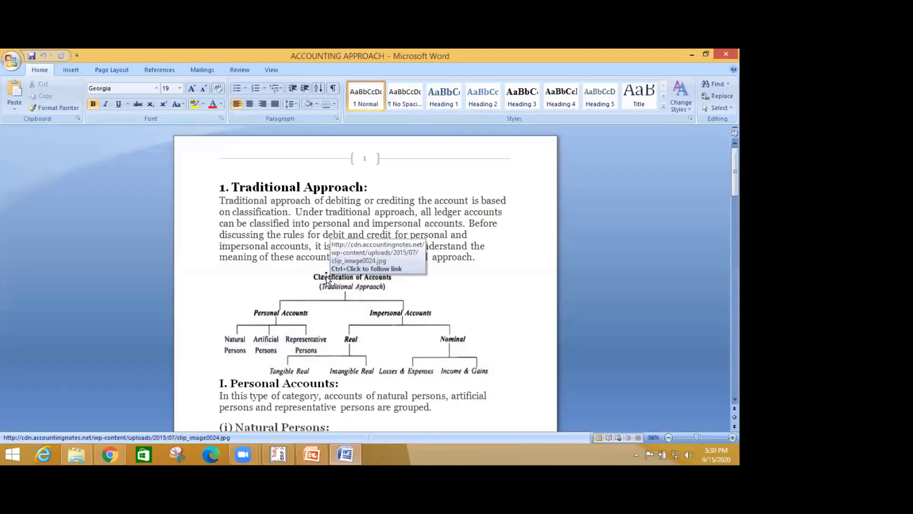
- Scroll the ACCOUNTING APPROACH notes down to Illustration 7 on the Modern Approach, then close Word
scroll(259, 223, "down", 20)
scroll(264, 226, "down", 20)
scroll(263, 228, "down", 15)
scroll(263, 229, "down", 14)
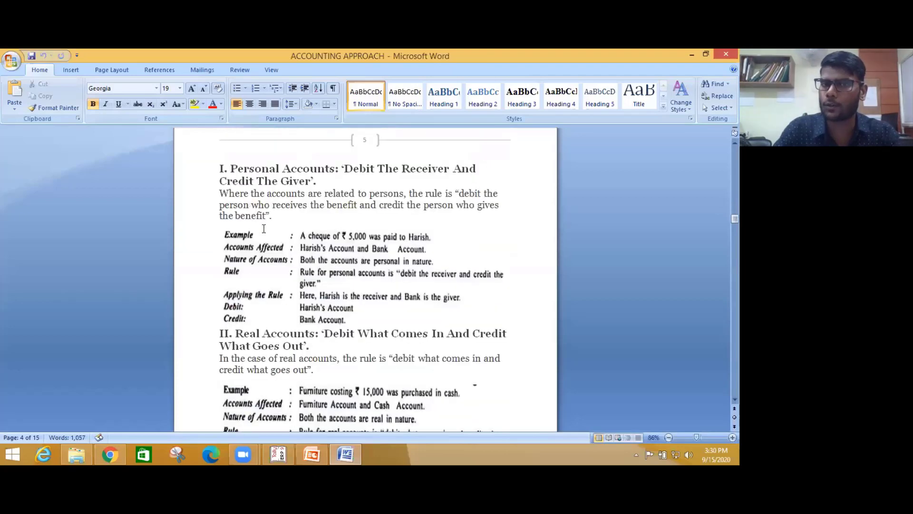
scroll(264, 229, "down", 10)
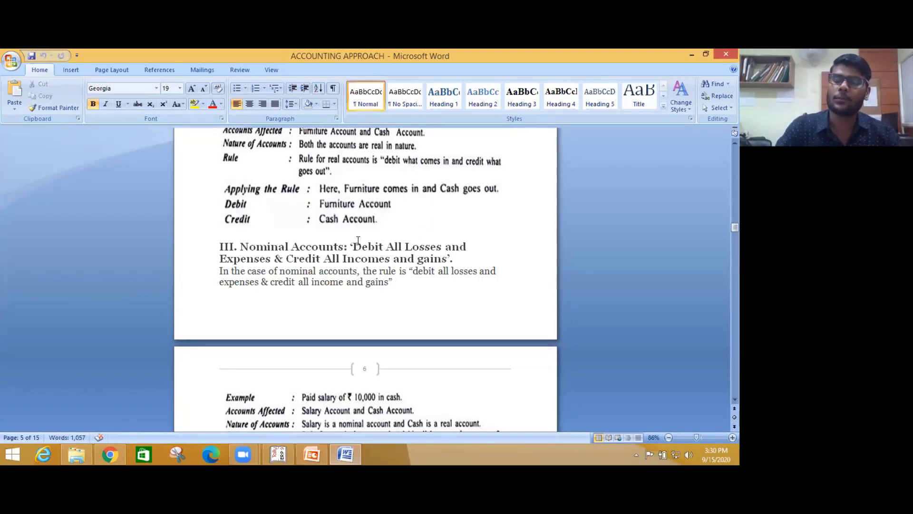
scroll(355, 248, "down", 3)
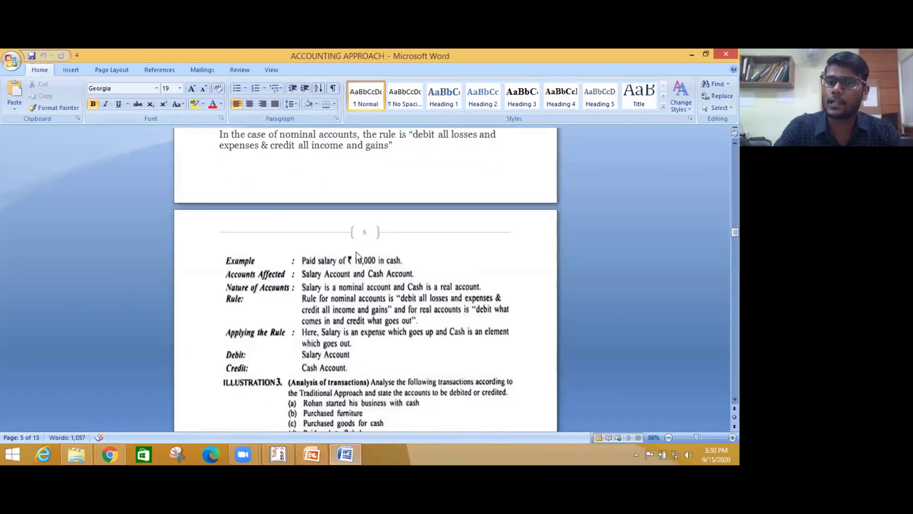
scroll(356, 257, "down", 15)
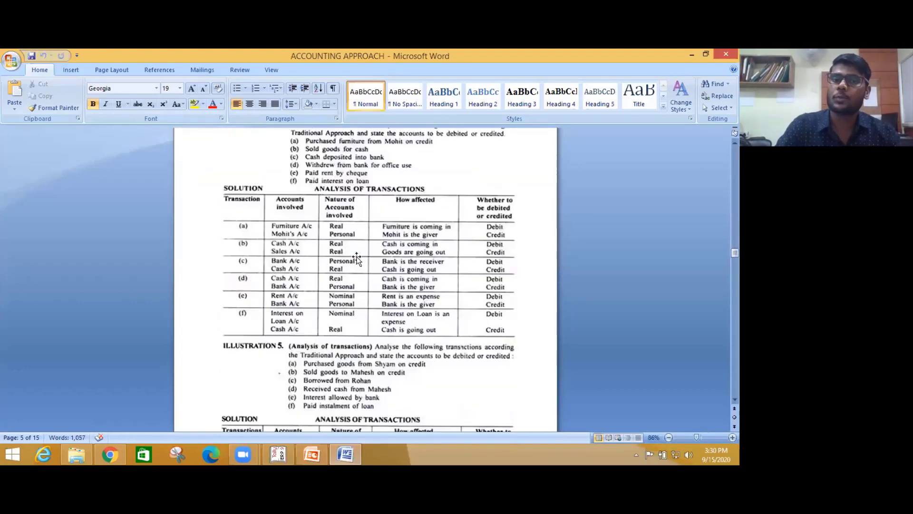
scroll(357, 259, "down", 3)
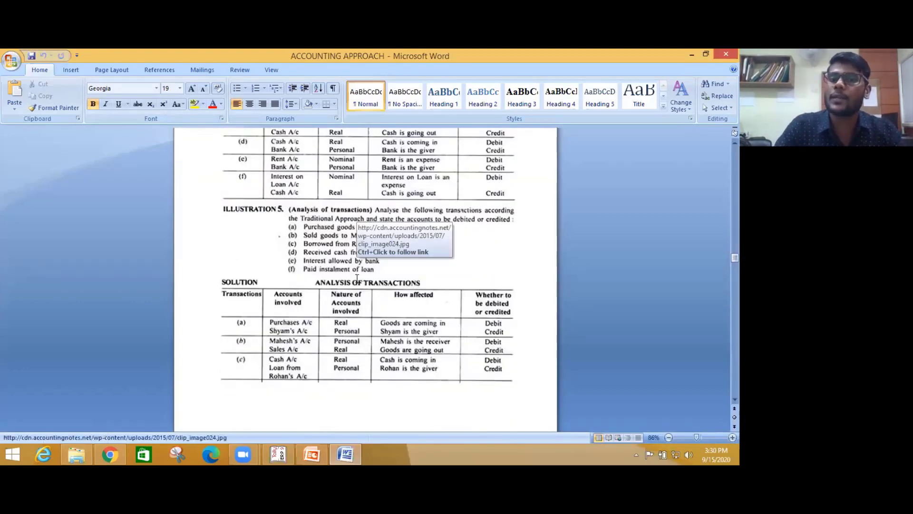
scroll(359, 270, "down", 10)
scroll(358, 279, "down", 15)
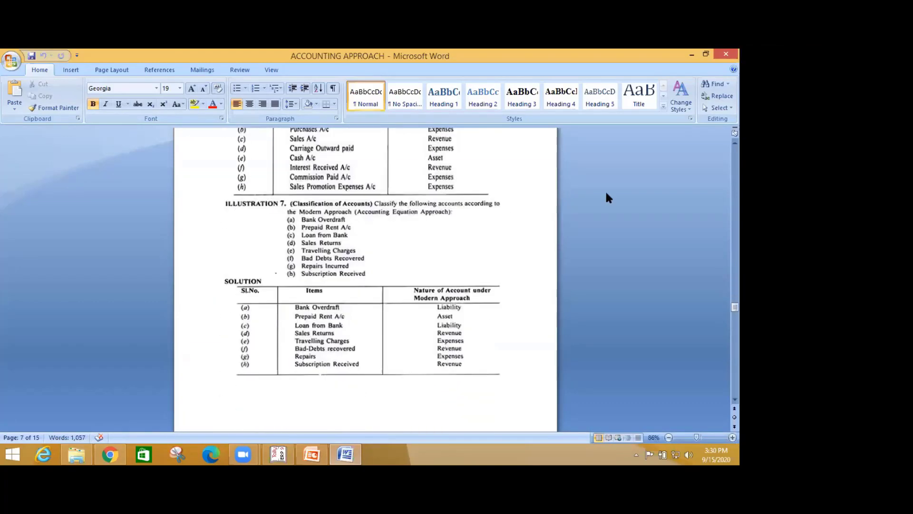
left_click(720, 53)
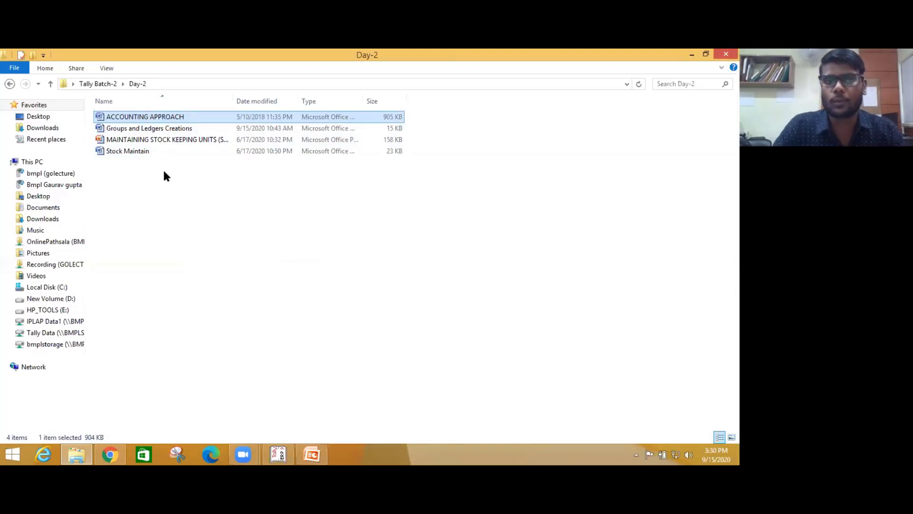
- Open Groups and Ledgers Creations, highlight the Goswami Pvt Ltd bill-wise rows, then close the document
double_click(155, 129)
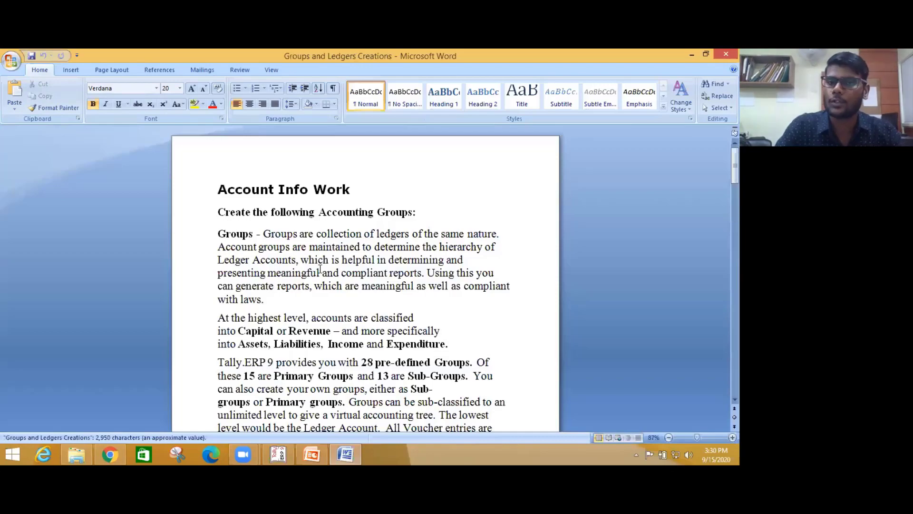
scroll(305, 260, "down", 15)
scroll(322, 274, "down", 15)
scroll(322, 273, "up", 8)
left_click_drag(241, 213, 271, 275)
scroll(406, 330, "up", 4)
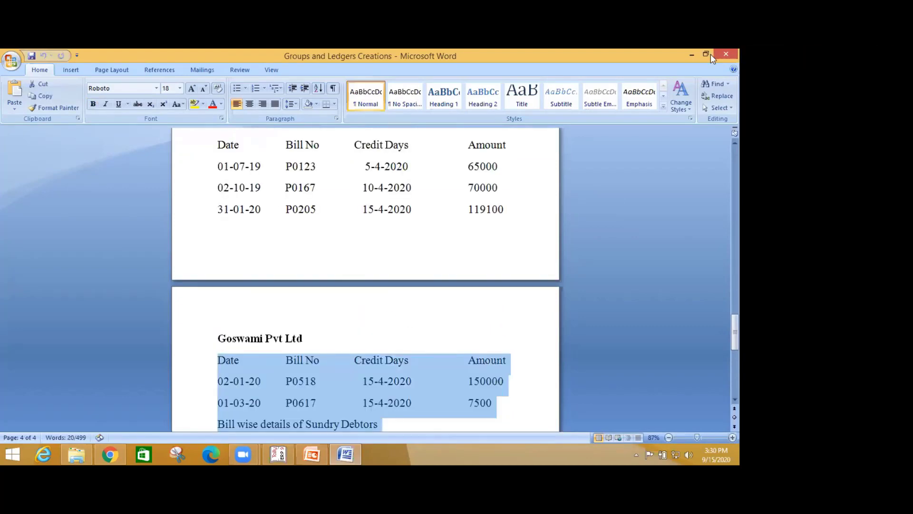
left_click(727, 54)
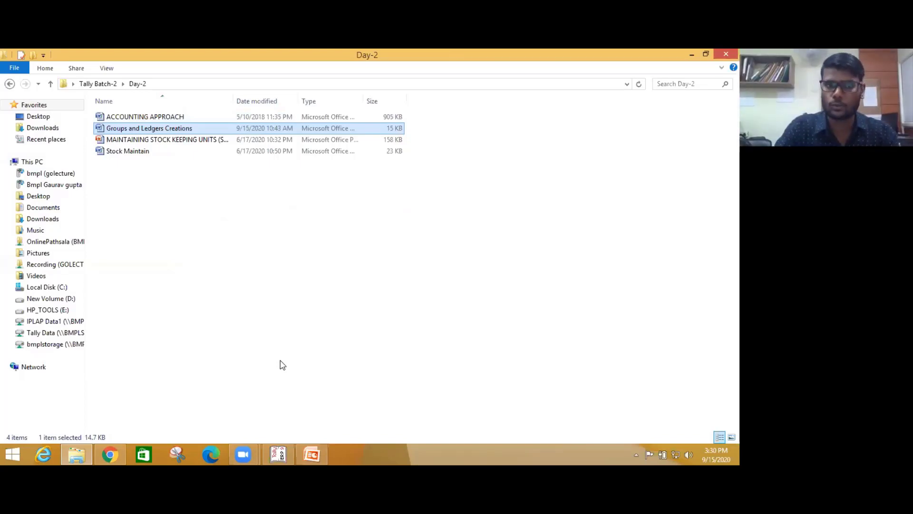
- Bring up Chrome's Zoom Meetings and Webinars admin list of 131 meetings, headed by GSTR-9- Anuual Return
left_click(110, 455)
left_click(72, 57)
scroll(189, 247, "up", 10)
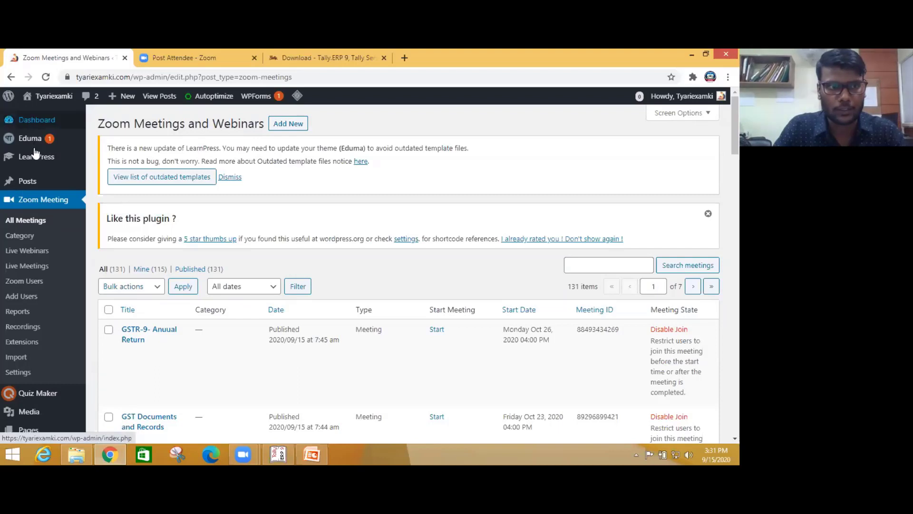
- Open the LearnPress Courses list from the WordPress admin sidebar
mouse_move(37, 162)
left_click(100, 161)
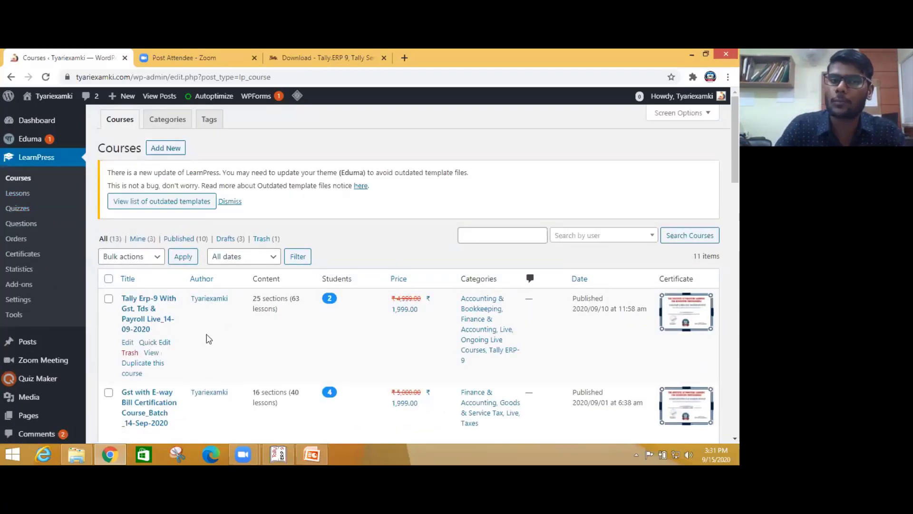
- Open the Tally Erp-9 course, then open its Class Notes Day-1 lesson for editing
left_click(147, 305)
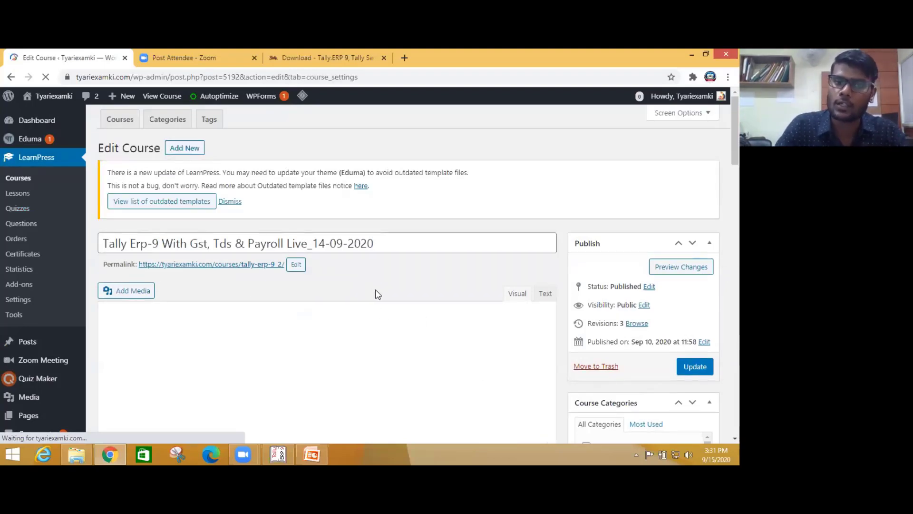
scroll(393, 289, "down", 5)
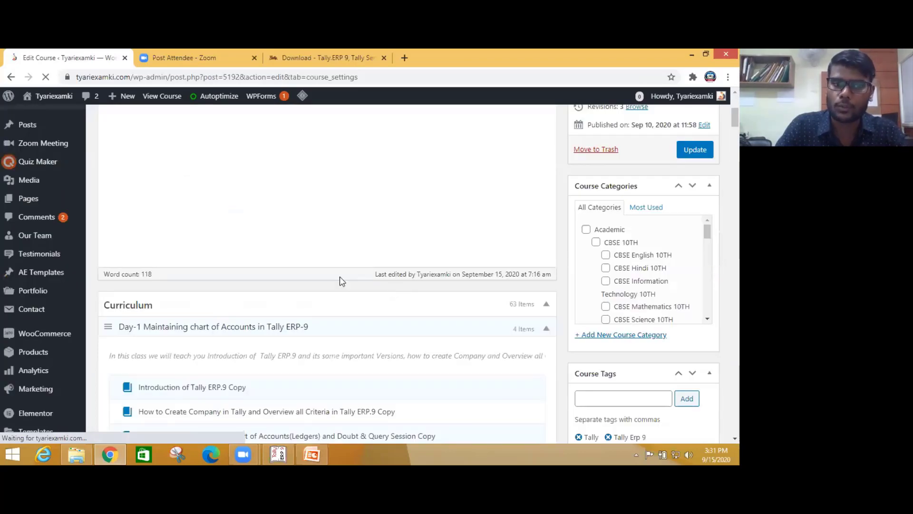
scroll(340, 279, "down", 3)
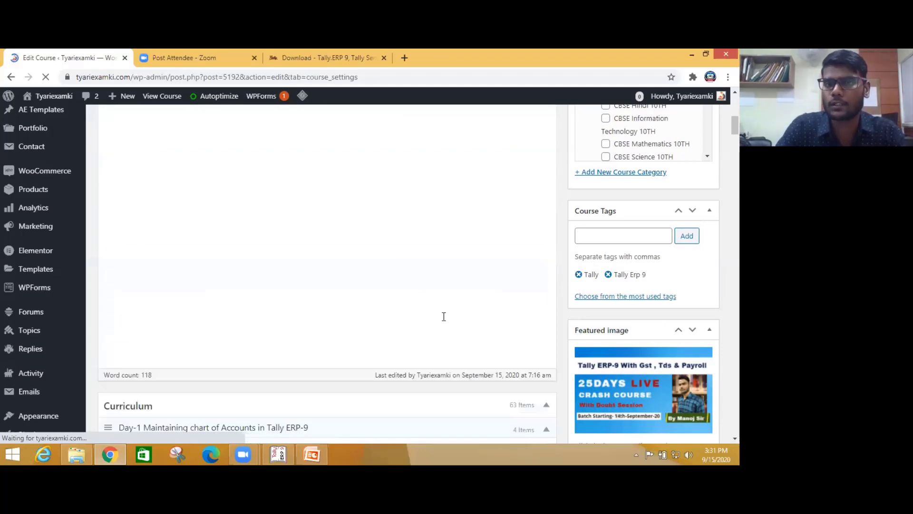
scroll(241, 307, "down", 4)
scroll(242, 309, "down", 3)
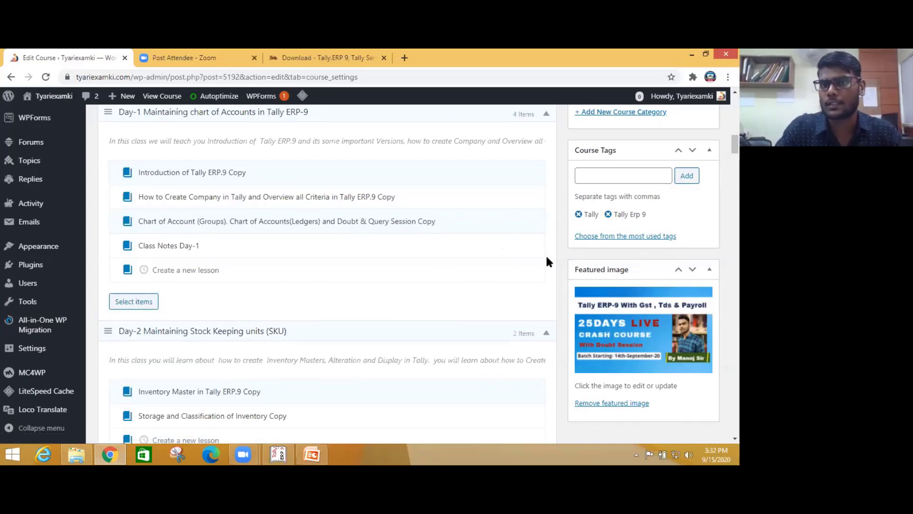
left_click(520, 249)
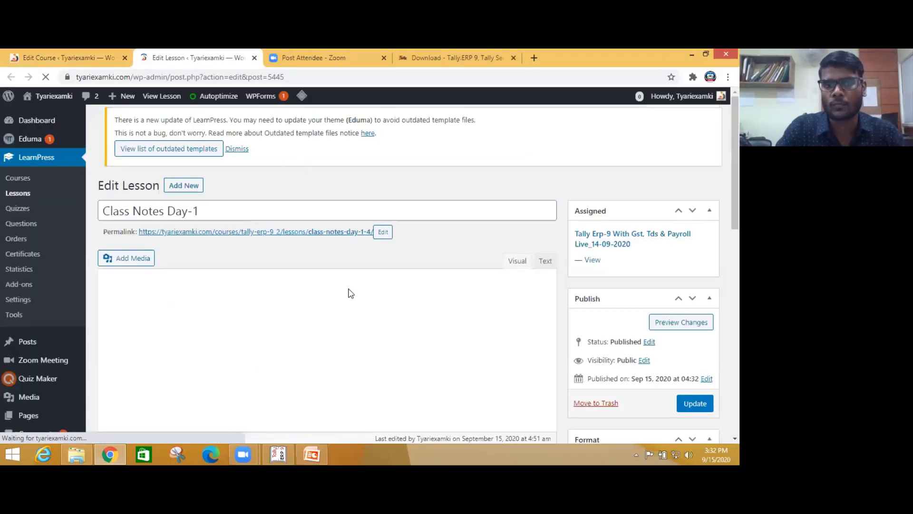
scroll(224, 336, "down", 1)
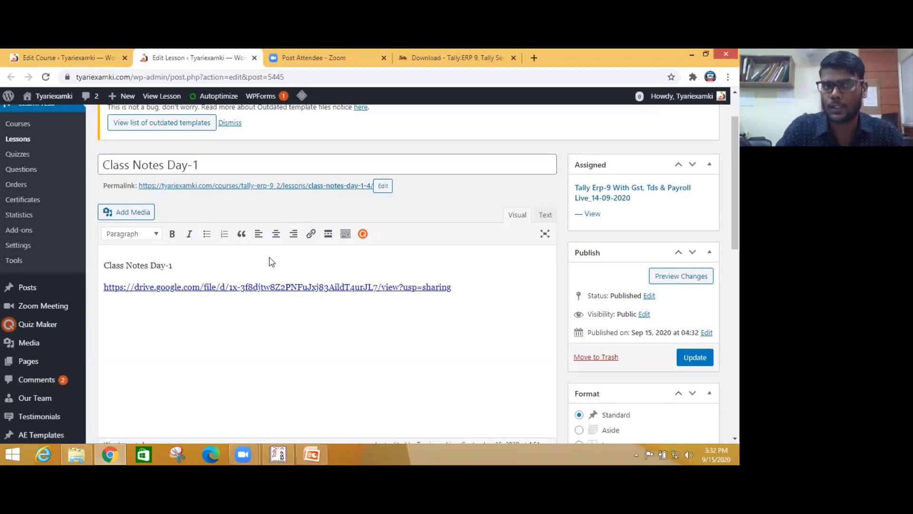
left_click(255, 58)
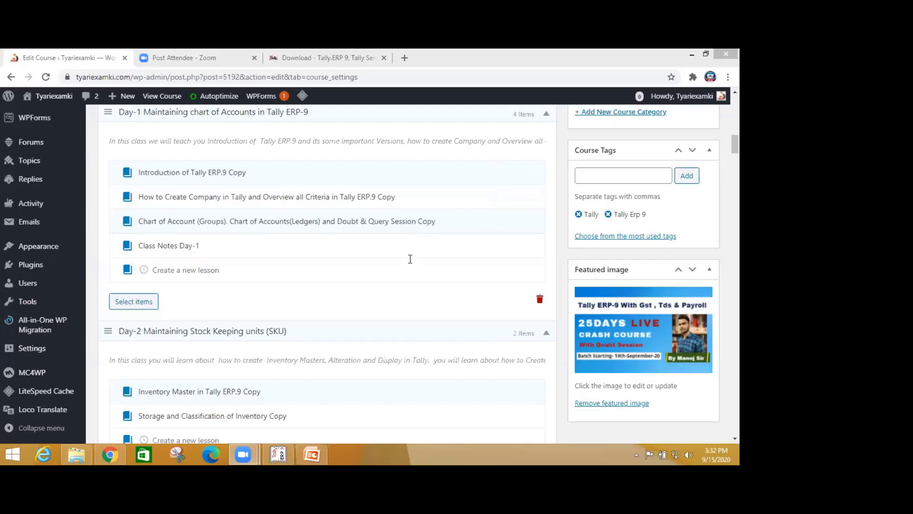
- Switch to the Tally download tab, minimize Chrome and the Day-2 folder, and return to Tally.ERP 9
left_click(340, 57)
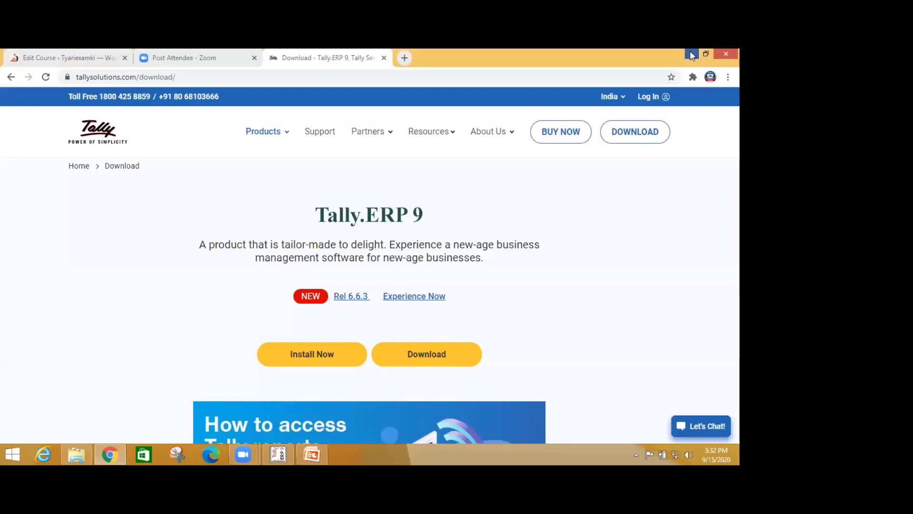
left_click(692, 55)
left_click(691, 56)
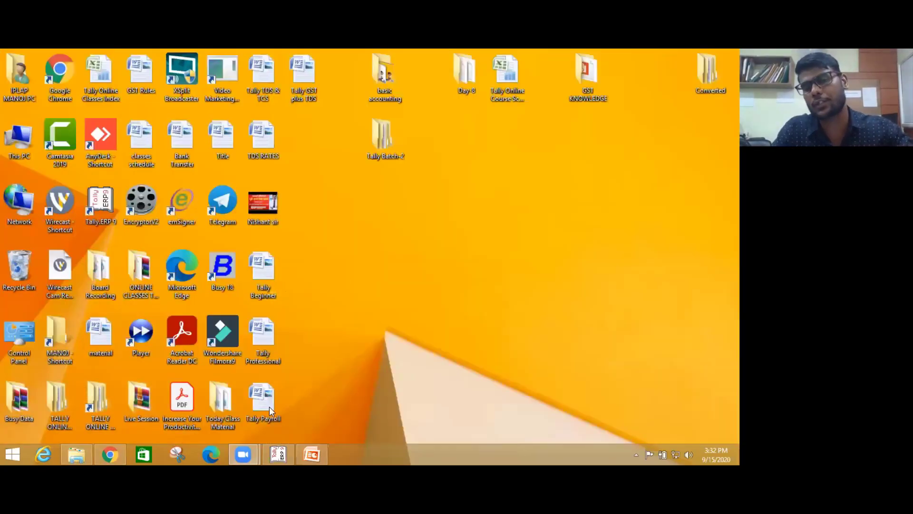
left_click(279, 453)
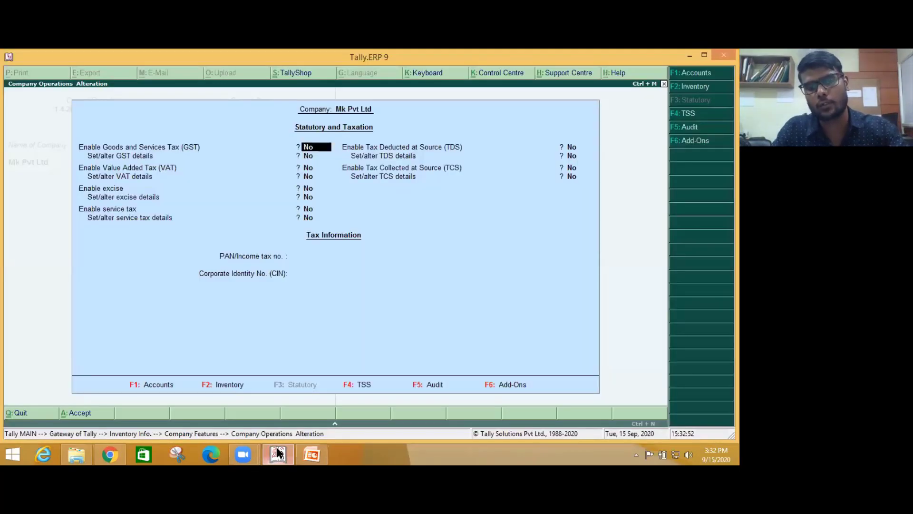
- Back out of the Statutory and Taxation screen and confirm quitting Tally.ERP 9
key("Escape")
key("Escape")
key("Escape")
key("Escape")
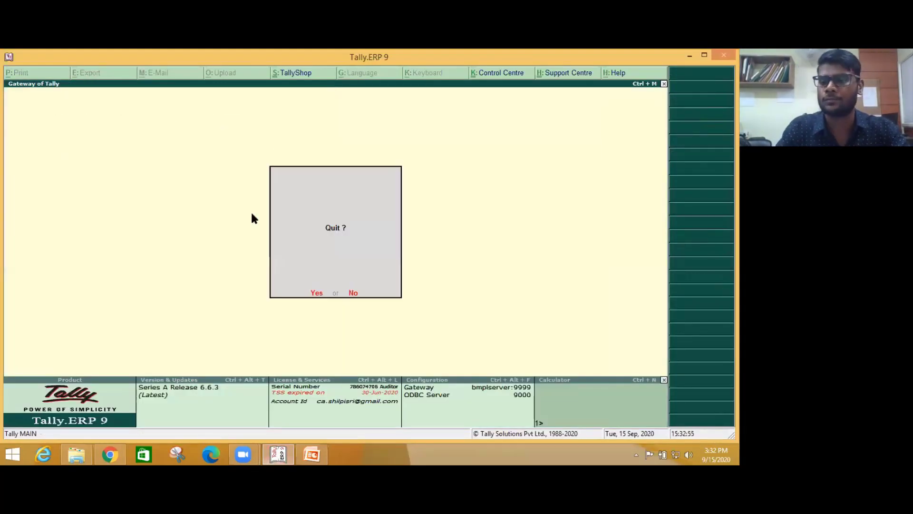
key("Return")
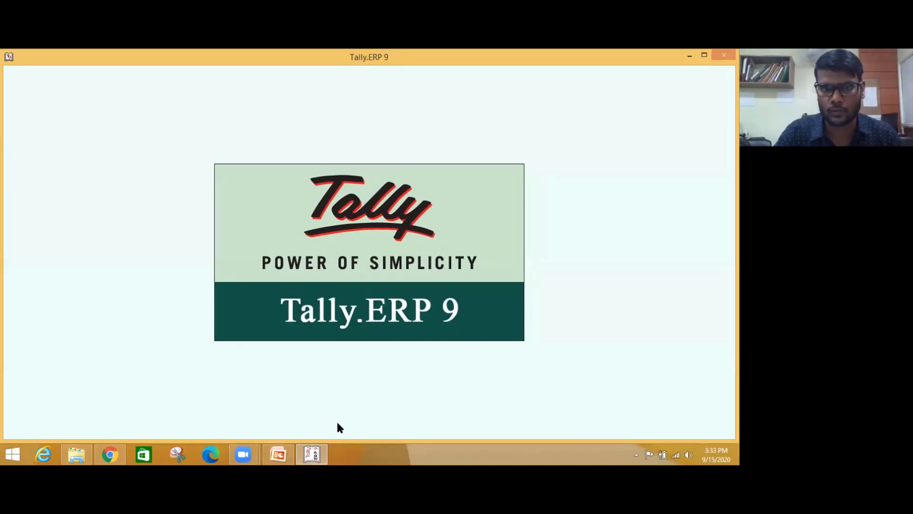
- Switch back to Tally.ERP 9 while it loads to the Connection Error 407 screen
key("alt+Tab")
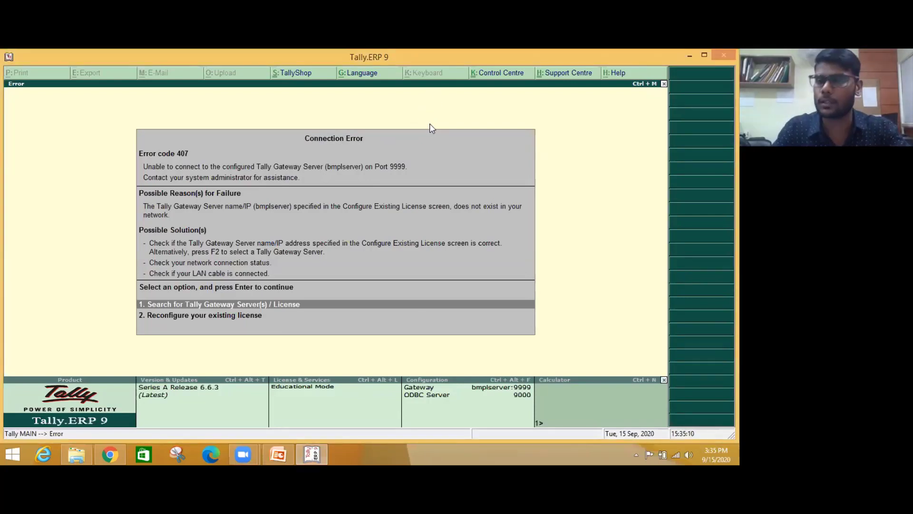
- Dismiss the Connection Error and start Tally.ERP 9 in Educational Mode
key("Return")
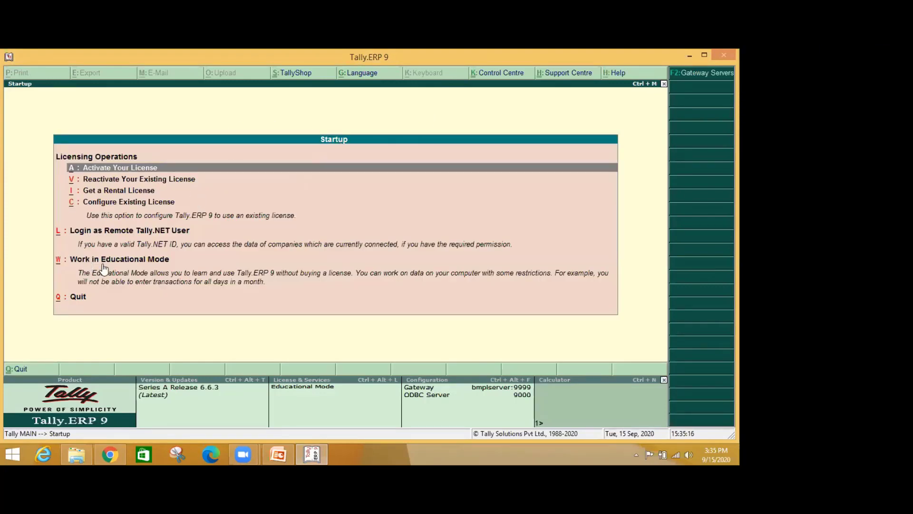
left_click(133, 263)
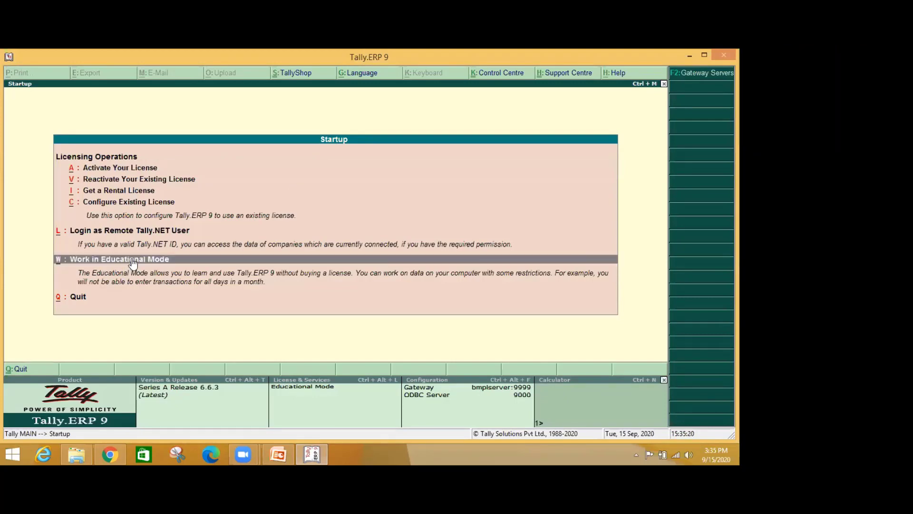
left_click(133, 261)
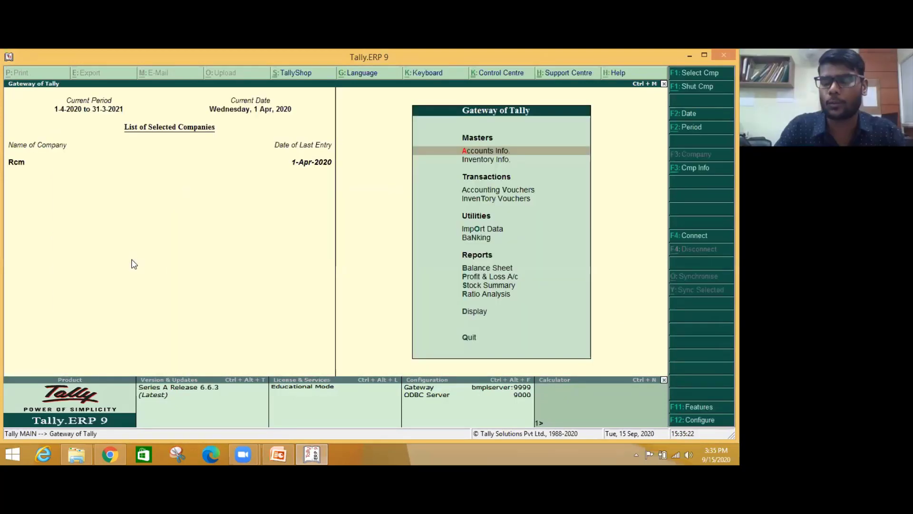
- Shut the Rcm company with Alt+F1, then open and leave the Company Creation form
key("alt+F1")
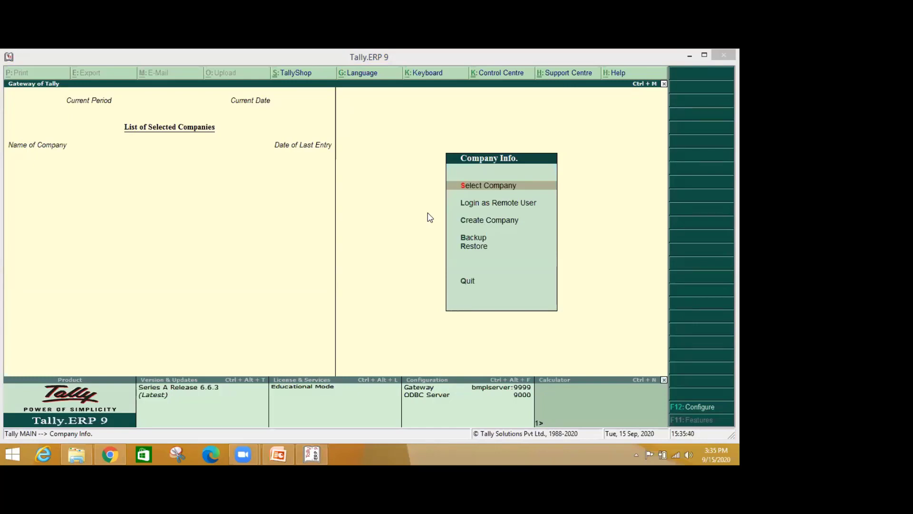
left_click(482, 221)
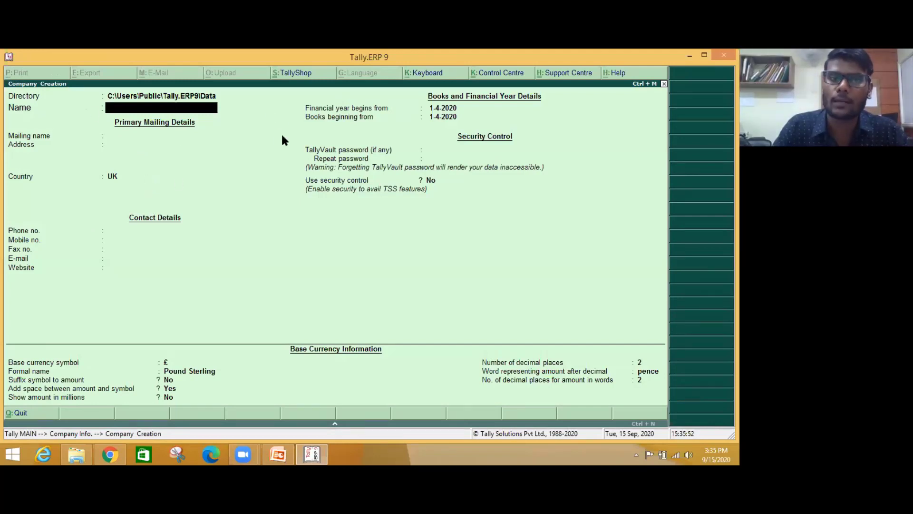
key("Escape")
key("y")
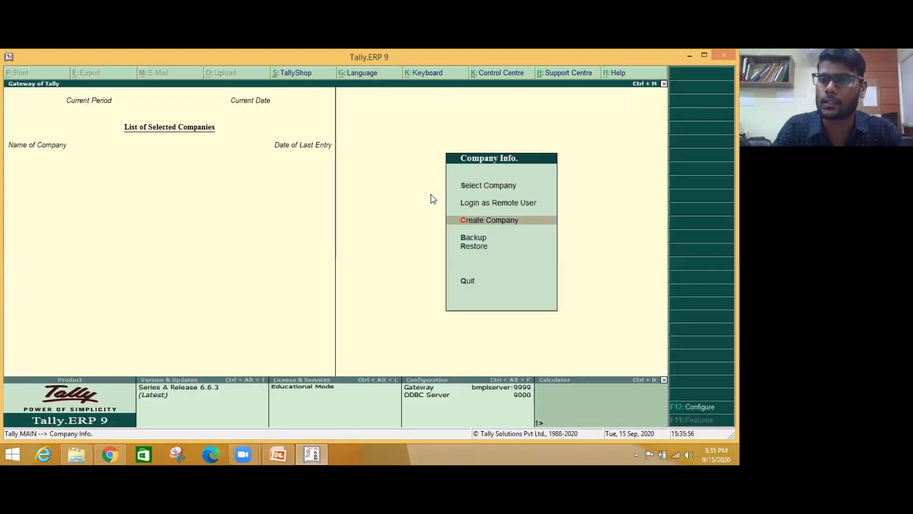